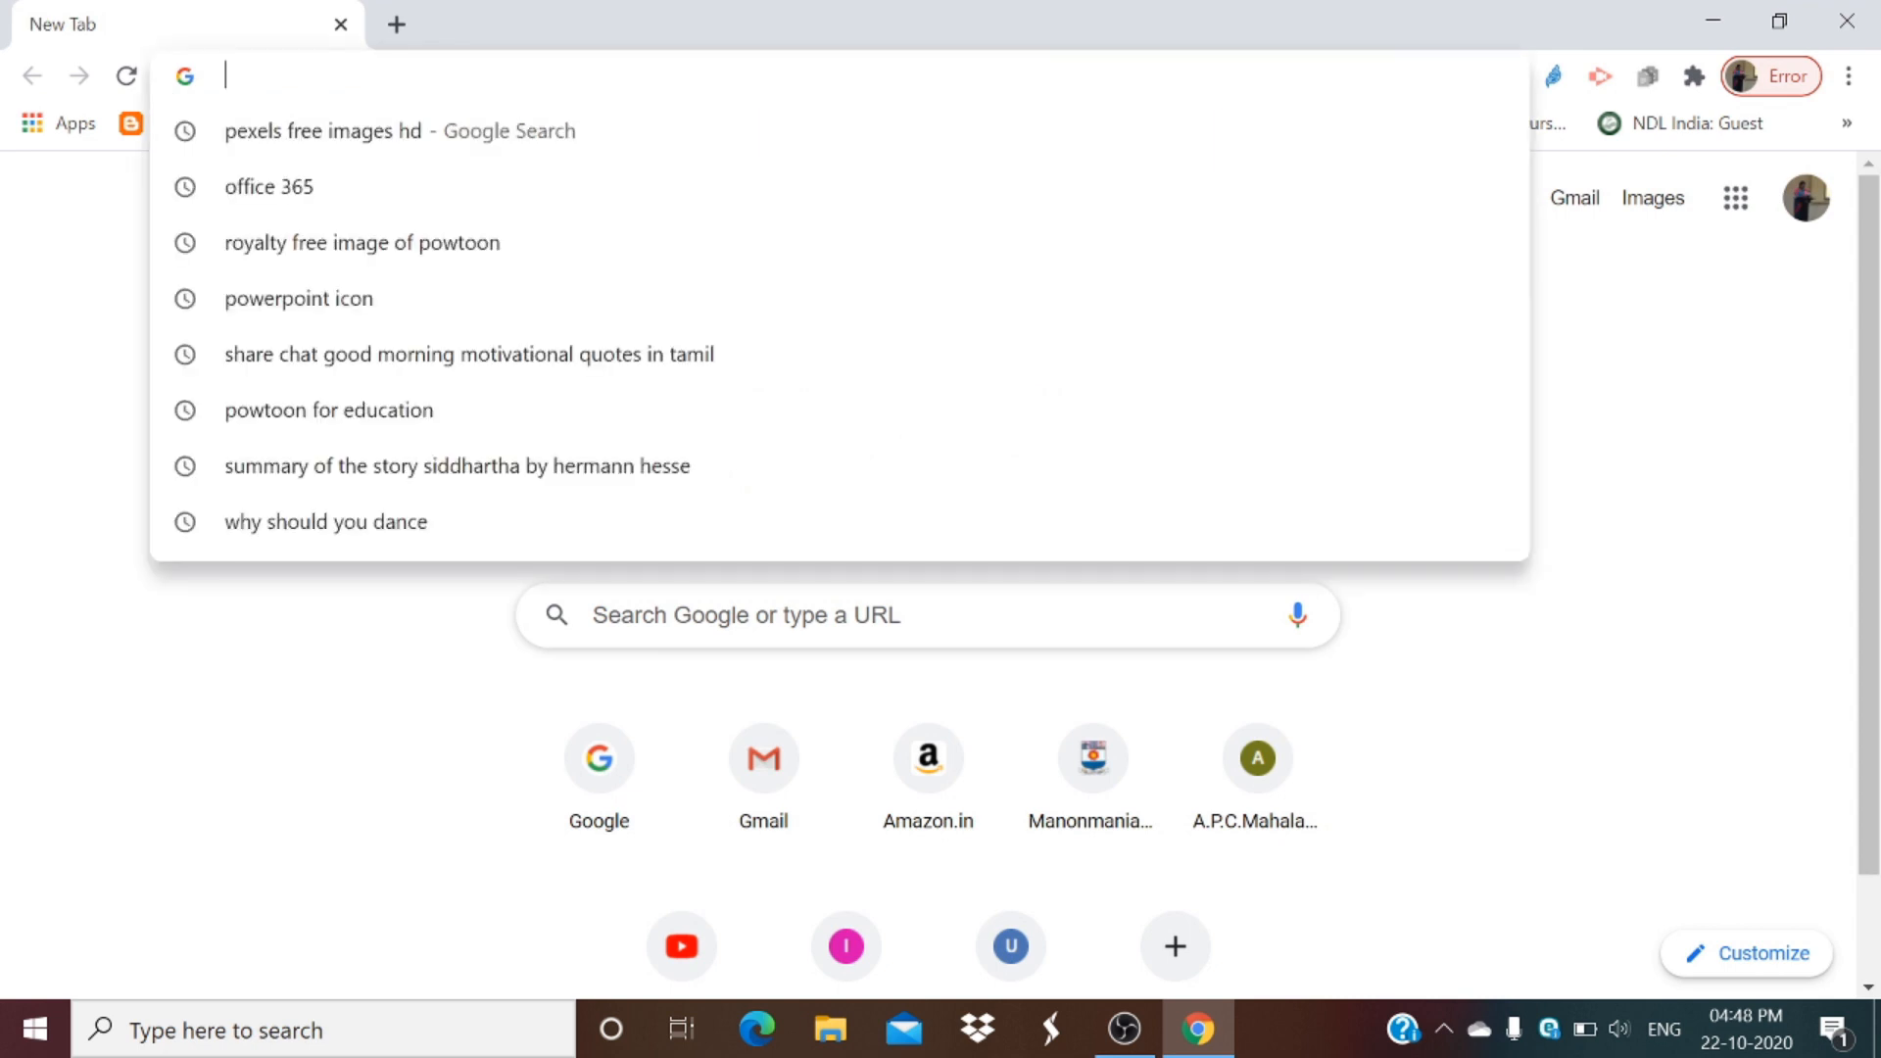
Step: Open the powtoon.com website in the browser, opening an extra blank tab alongside it
type("powtoon.com")
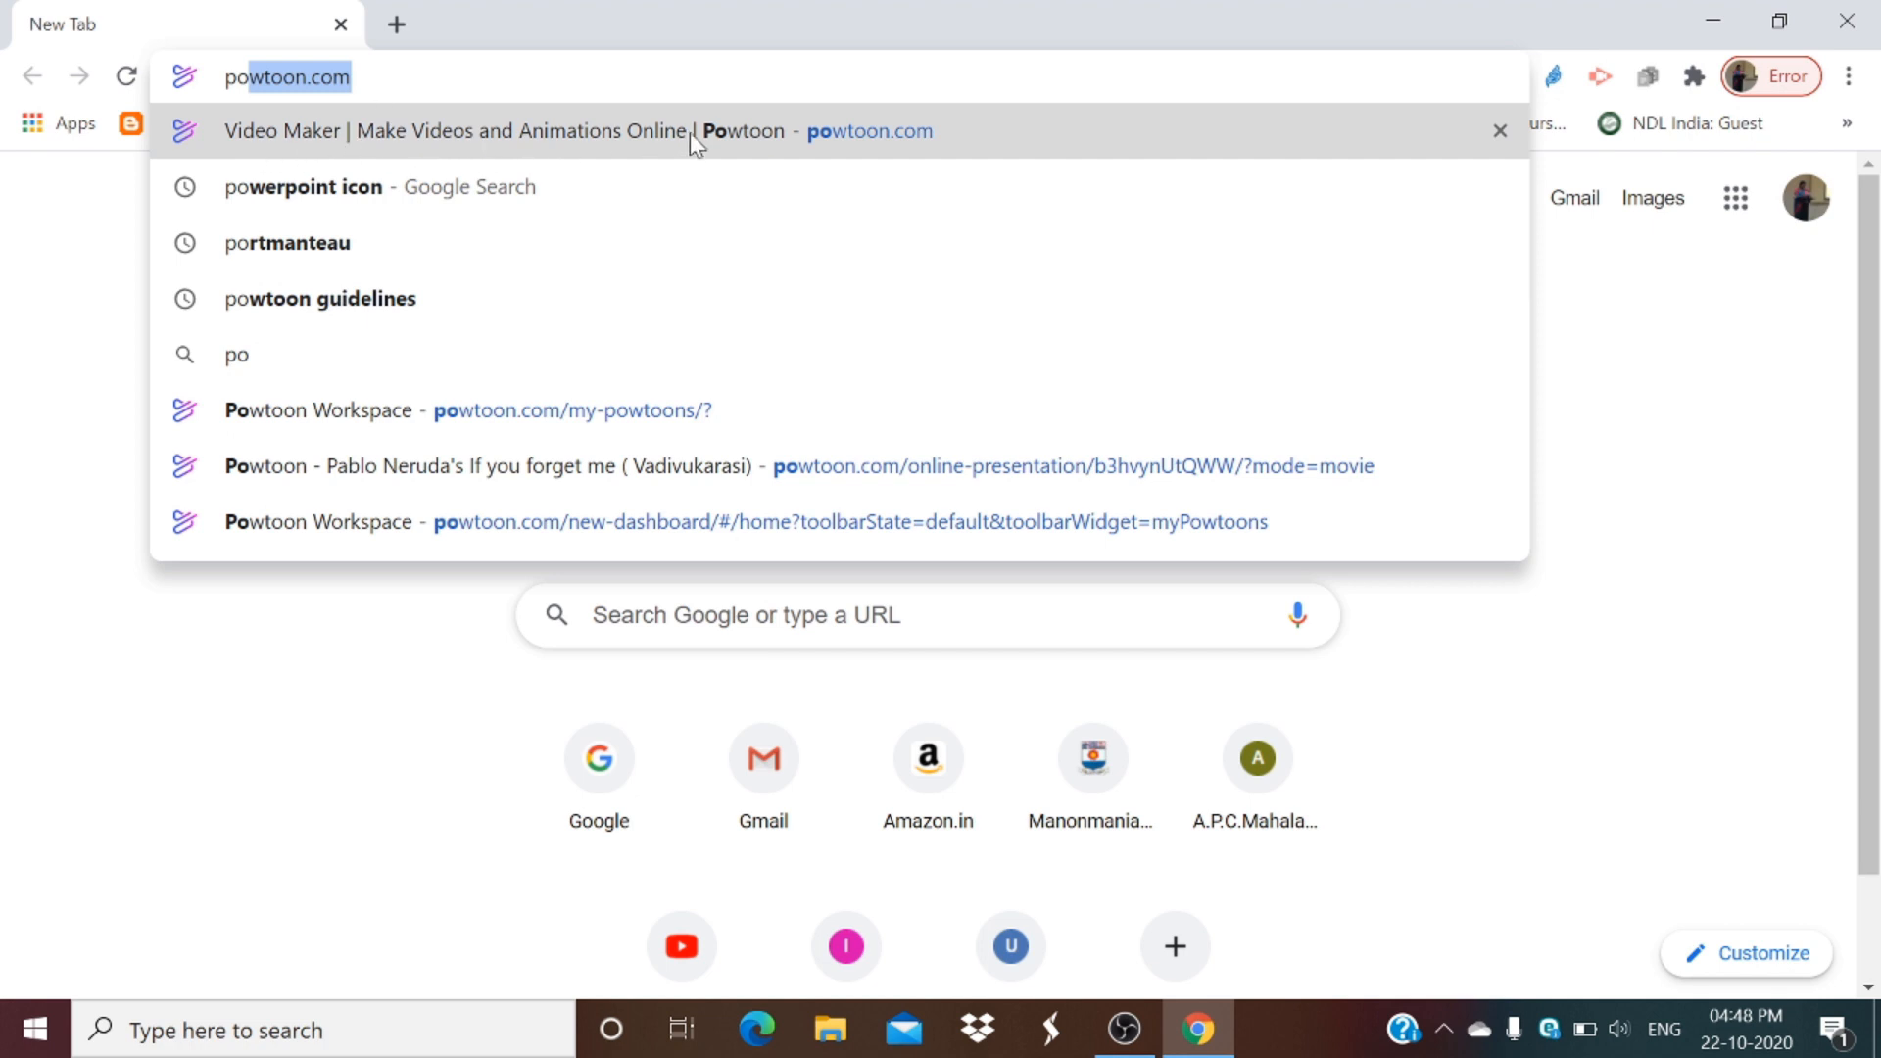
left_click(839, 131)
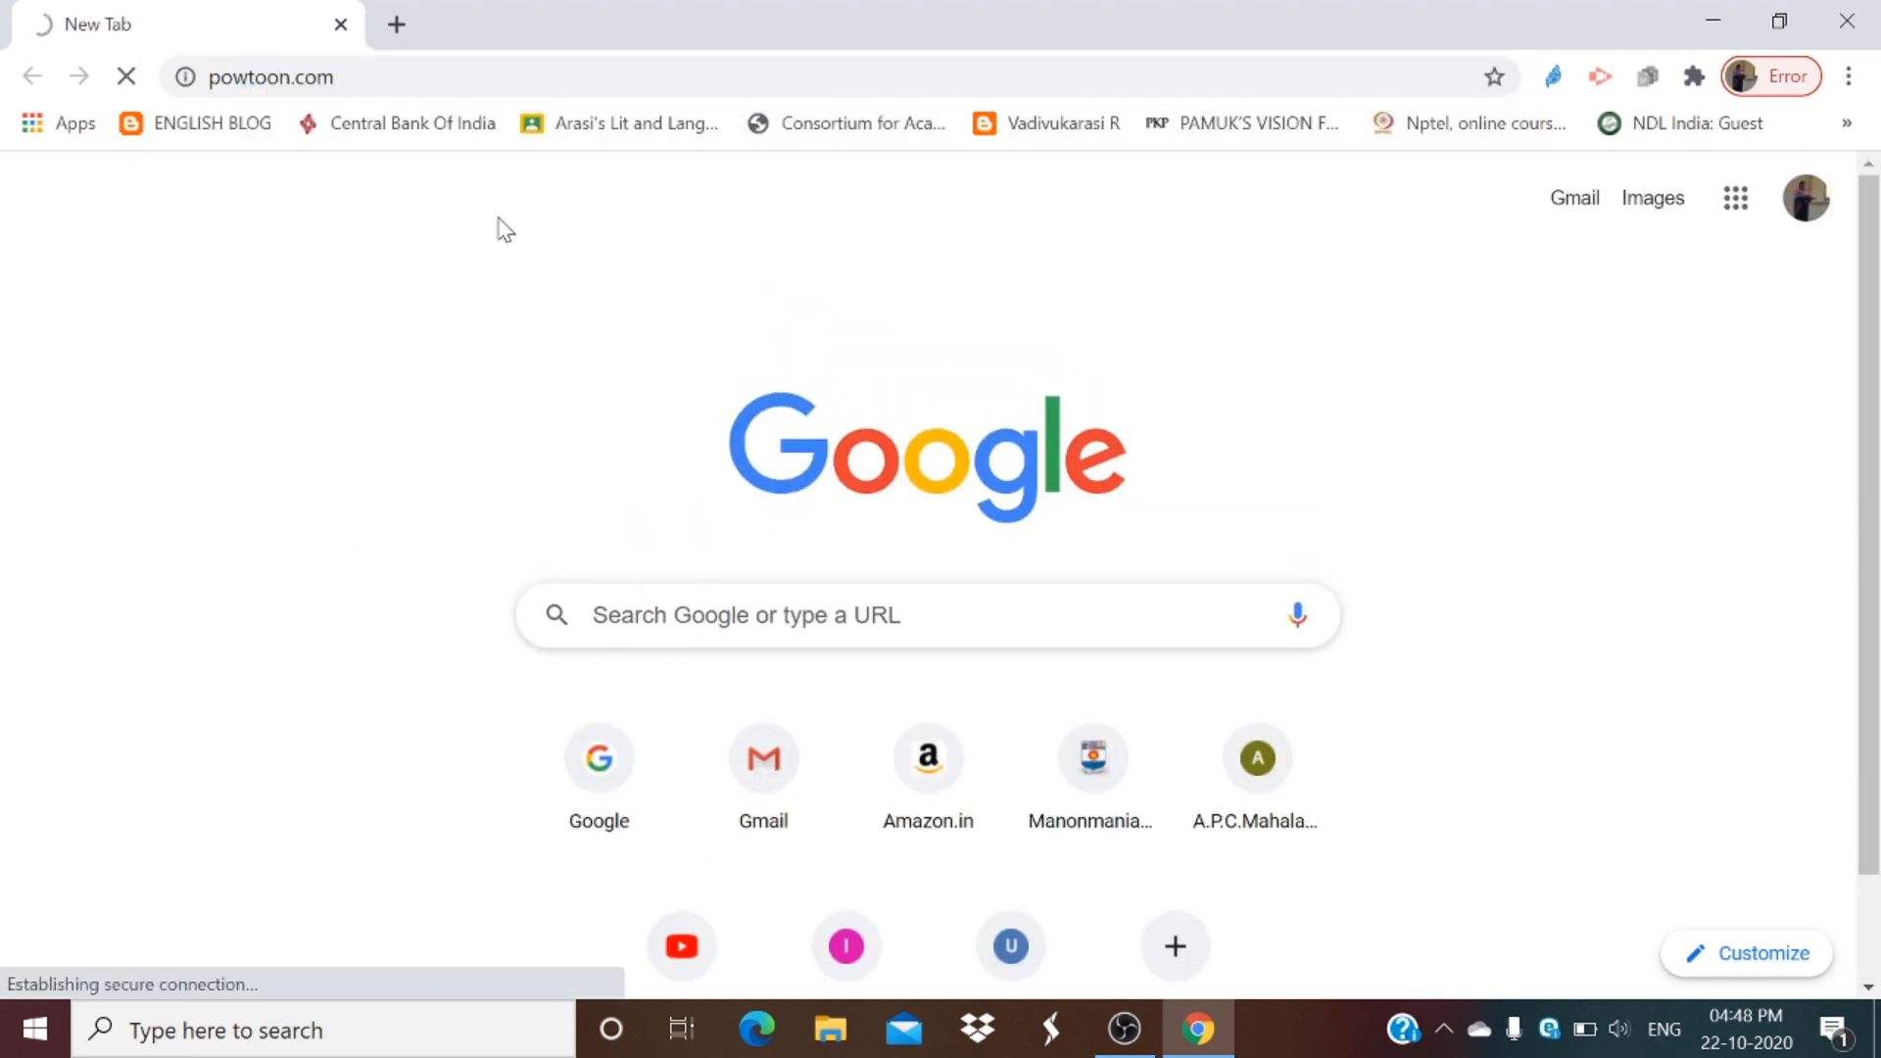
left_click(397, 25)
left_click(252, 27)
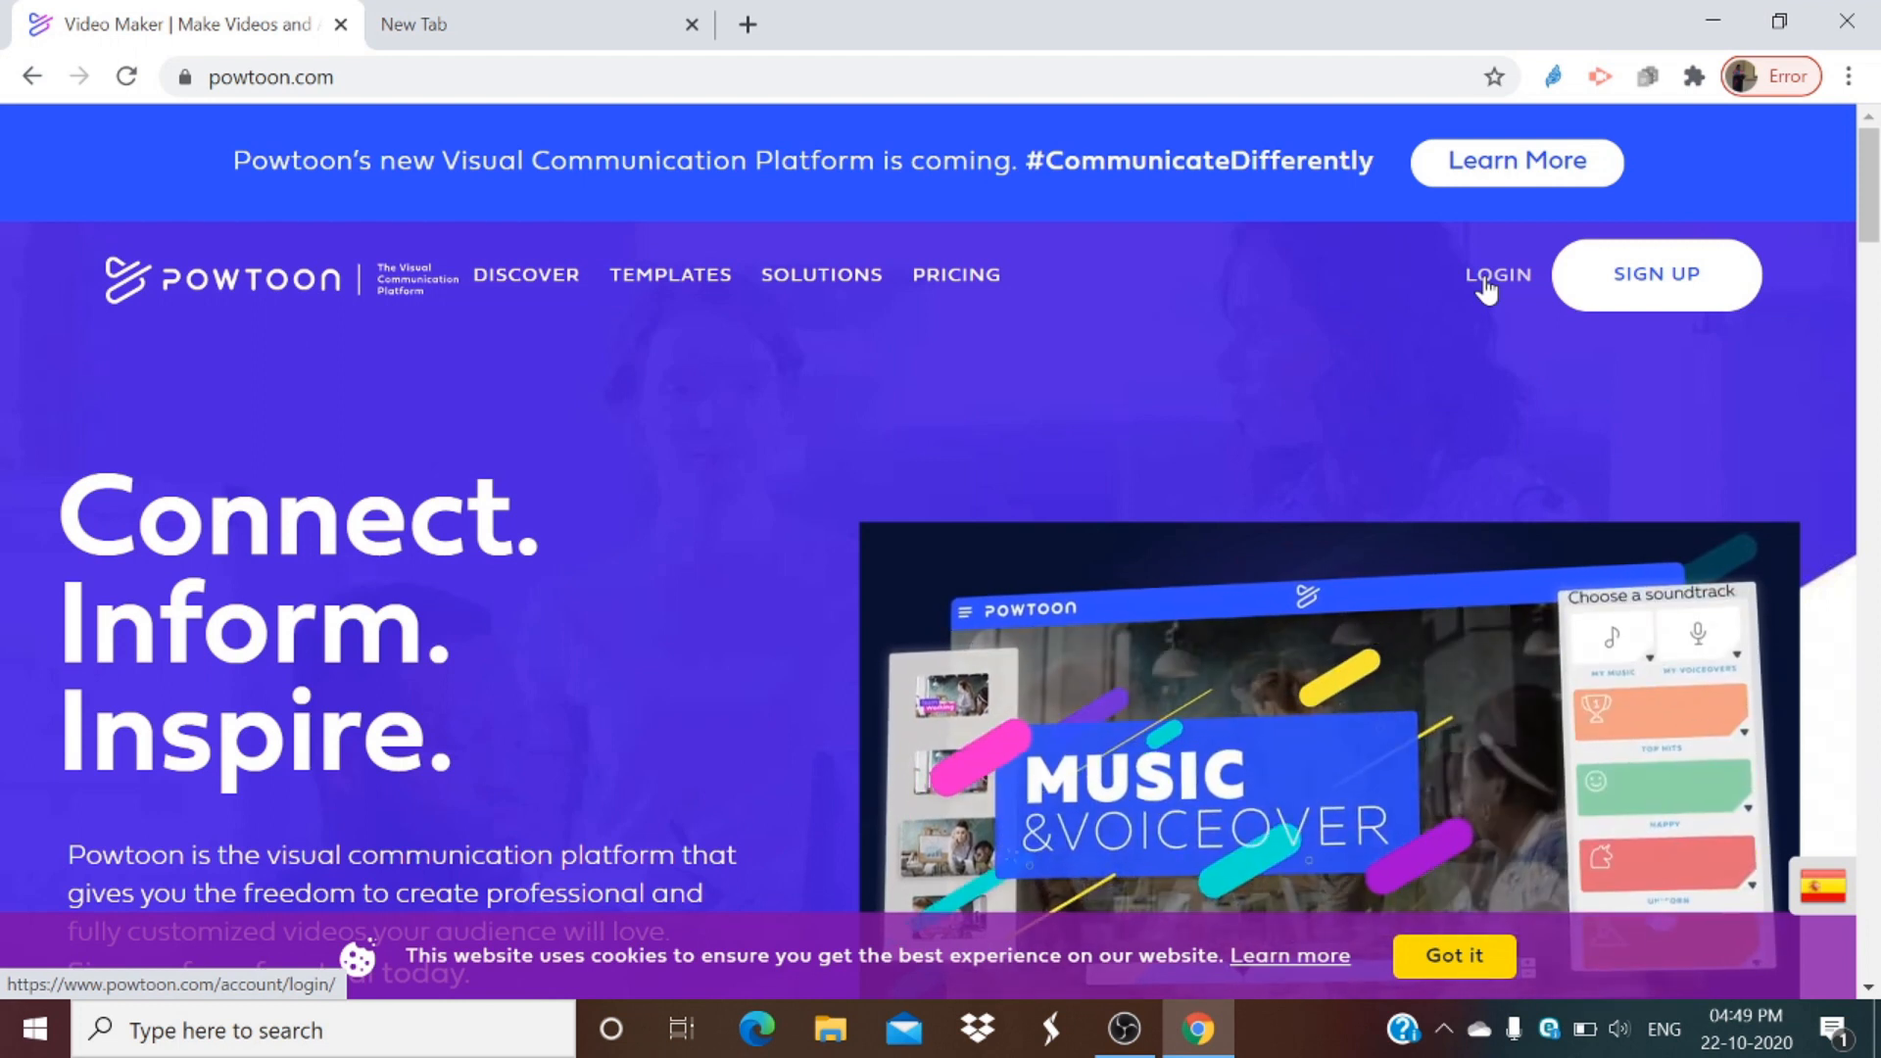
Step: Log in to Powtoon using the Continue with Google option
left_click(1487, 289)
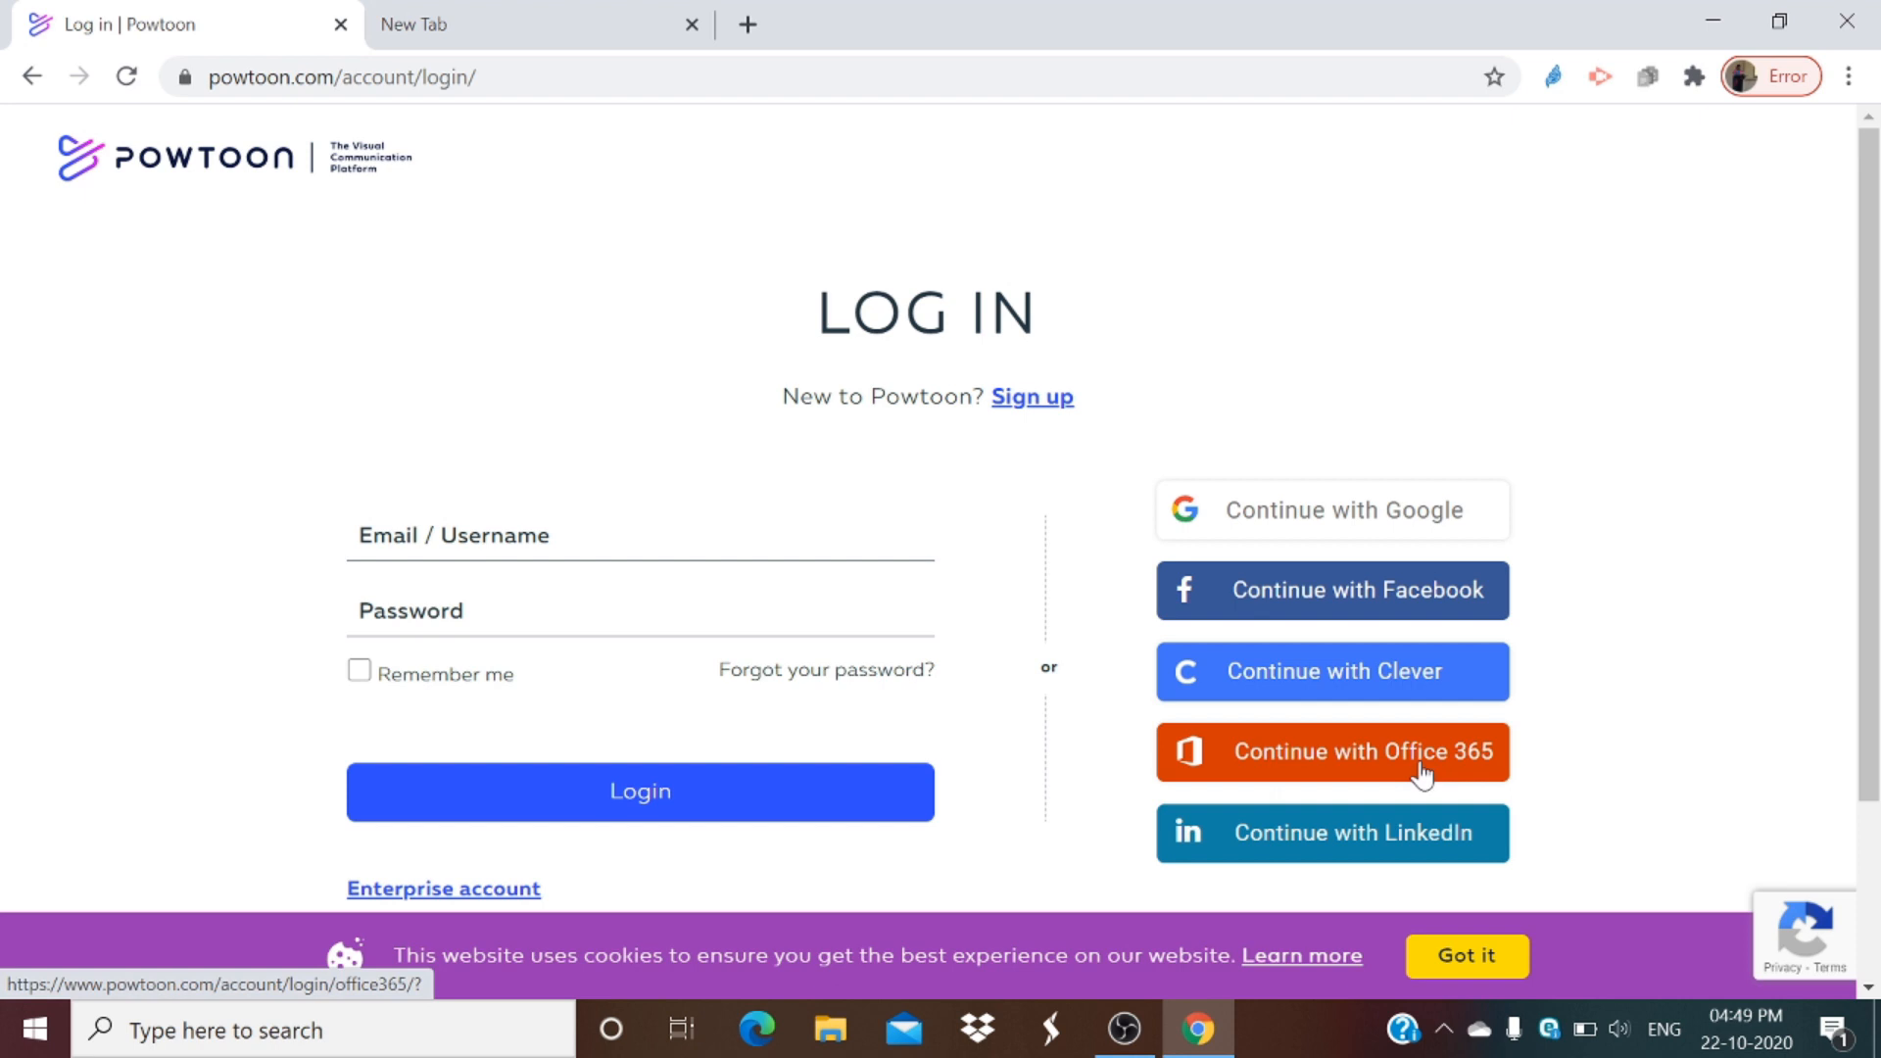
left_click(1259, 520)
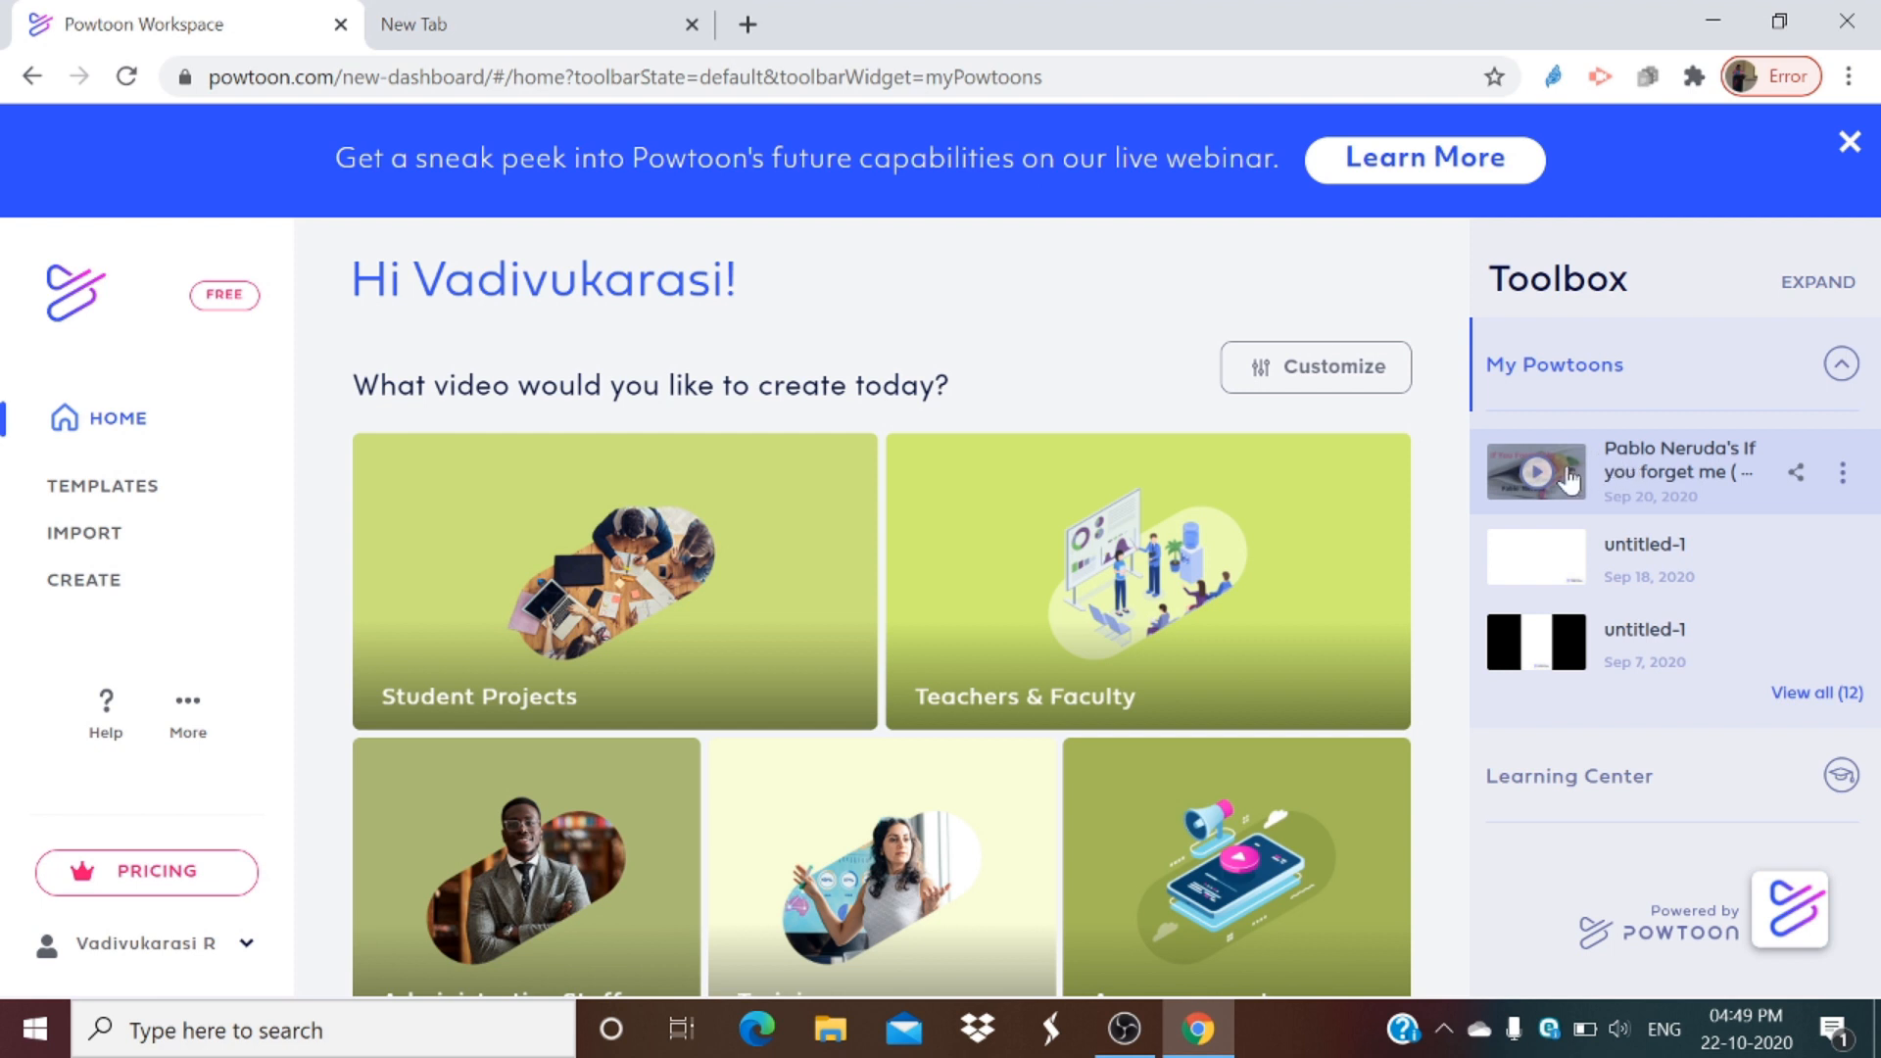
Step: Preview the existing powtoon "Pablo Neruda's If you forget me" from My Powtoons, skipping through its playback, then close it
left_click(1846, 366)
left_click(1842, 365)
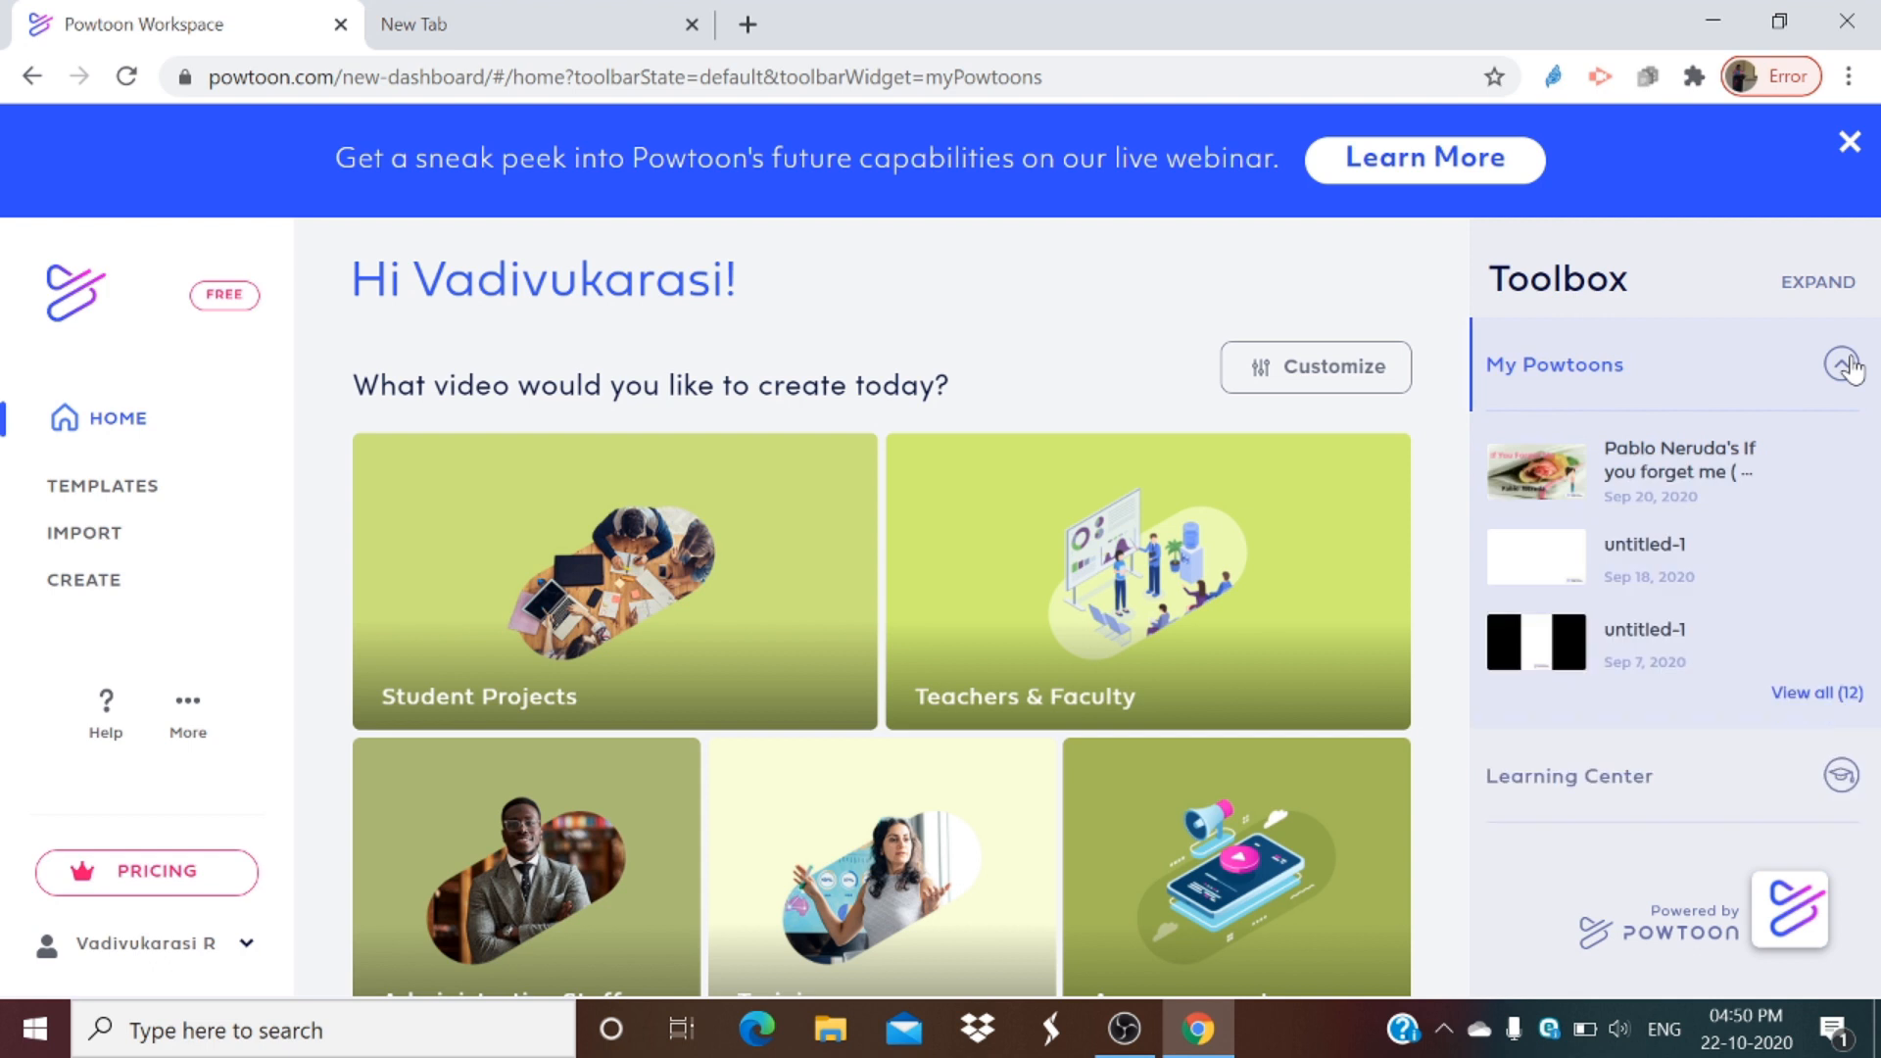
left_click(1663, 459)
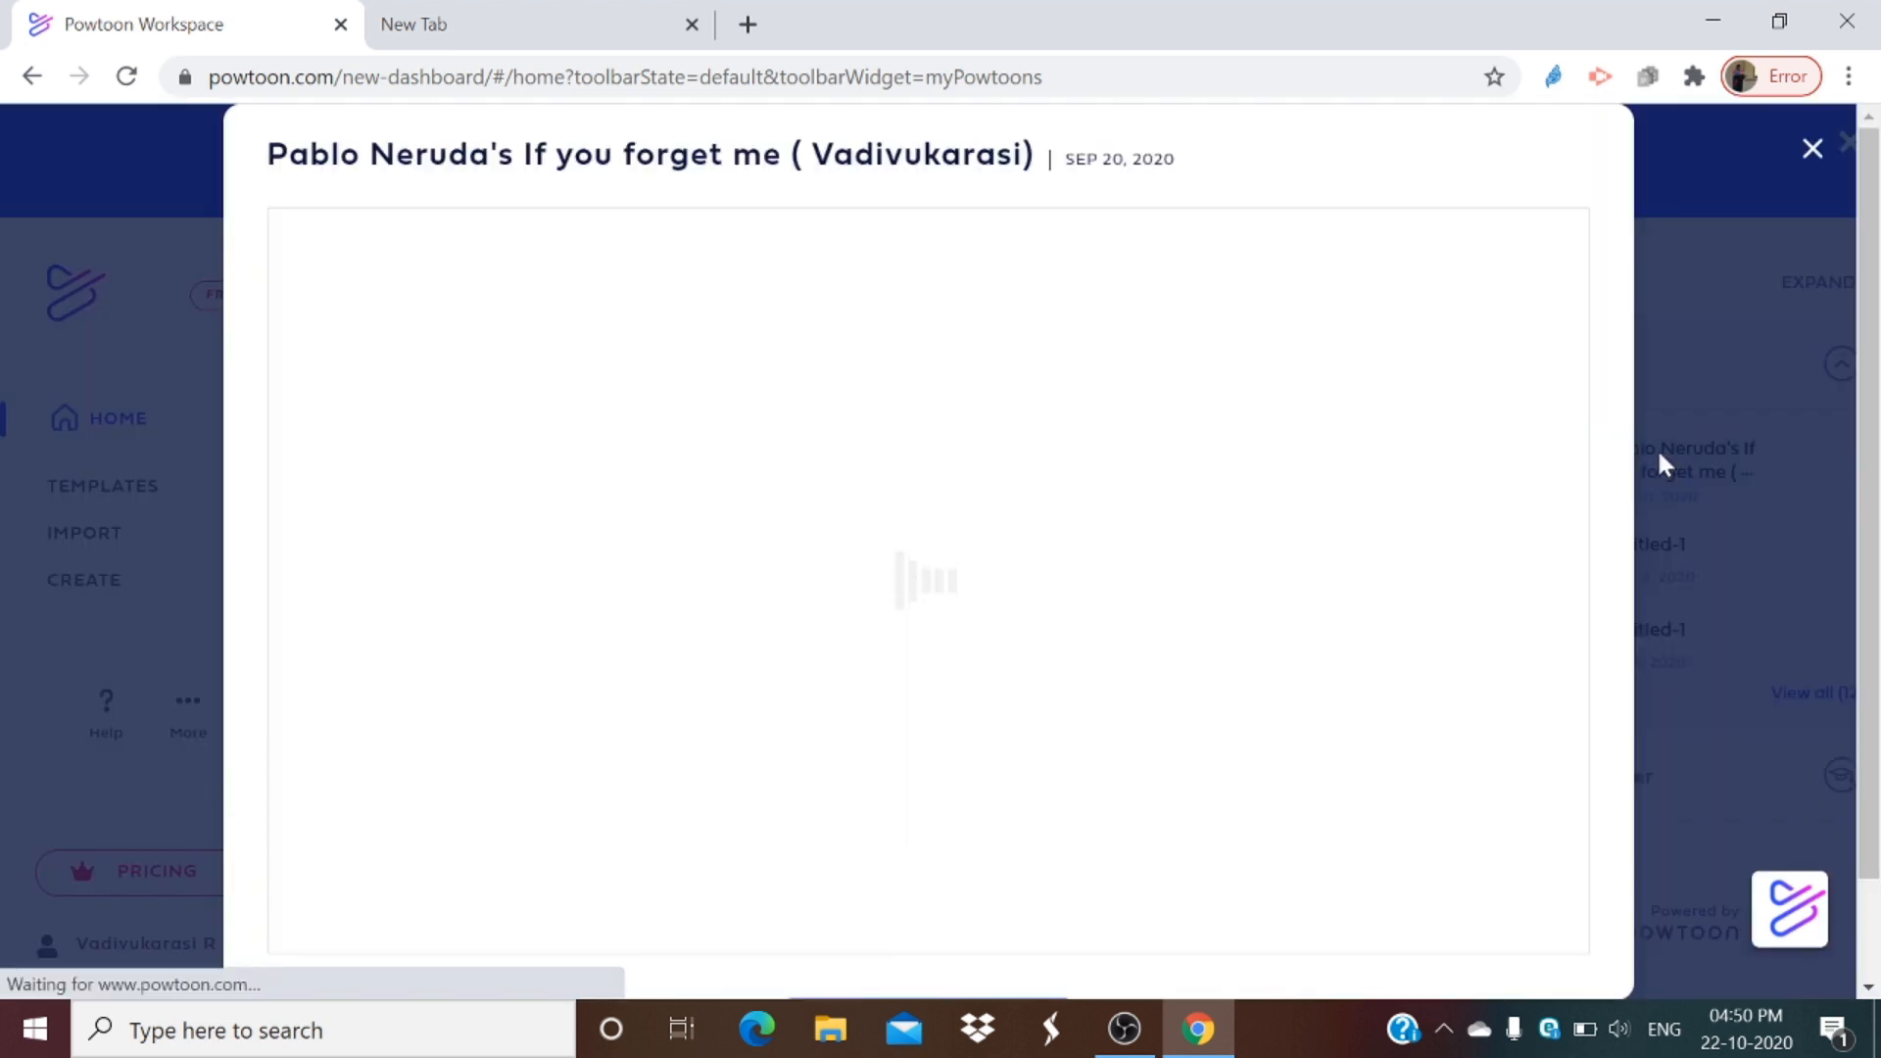
scroll(855, 311, "down", 1)
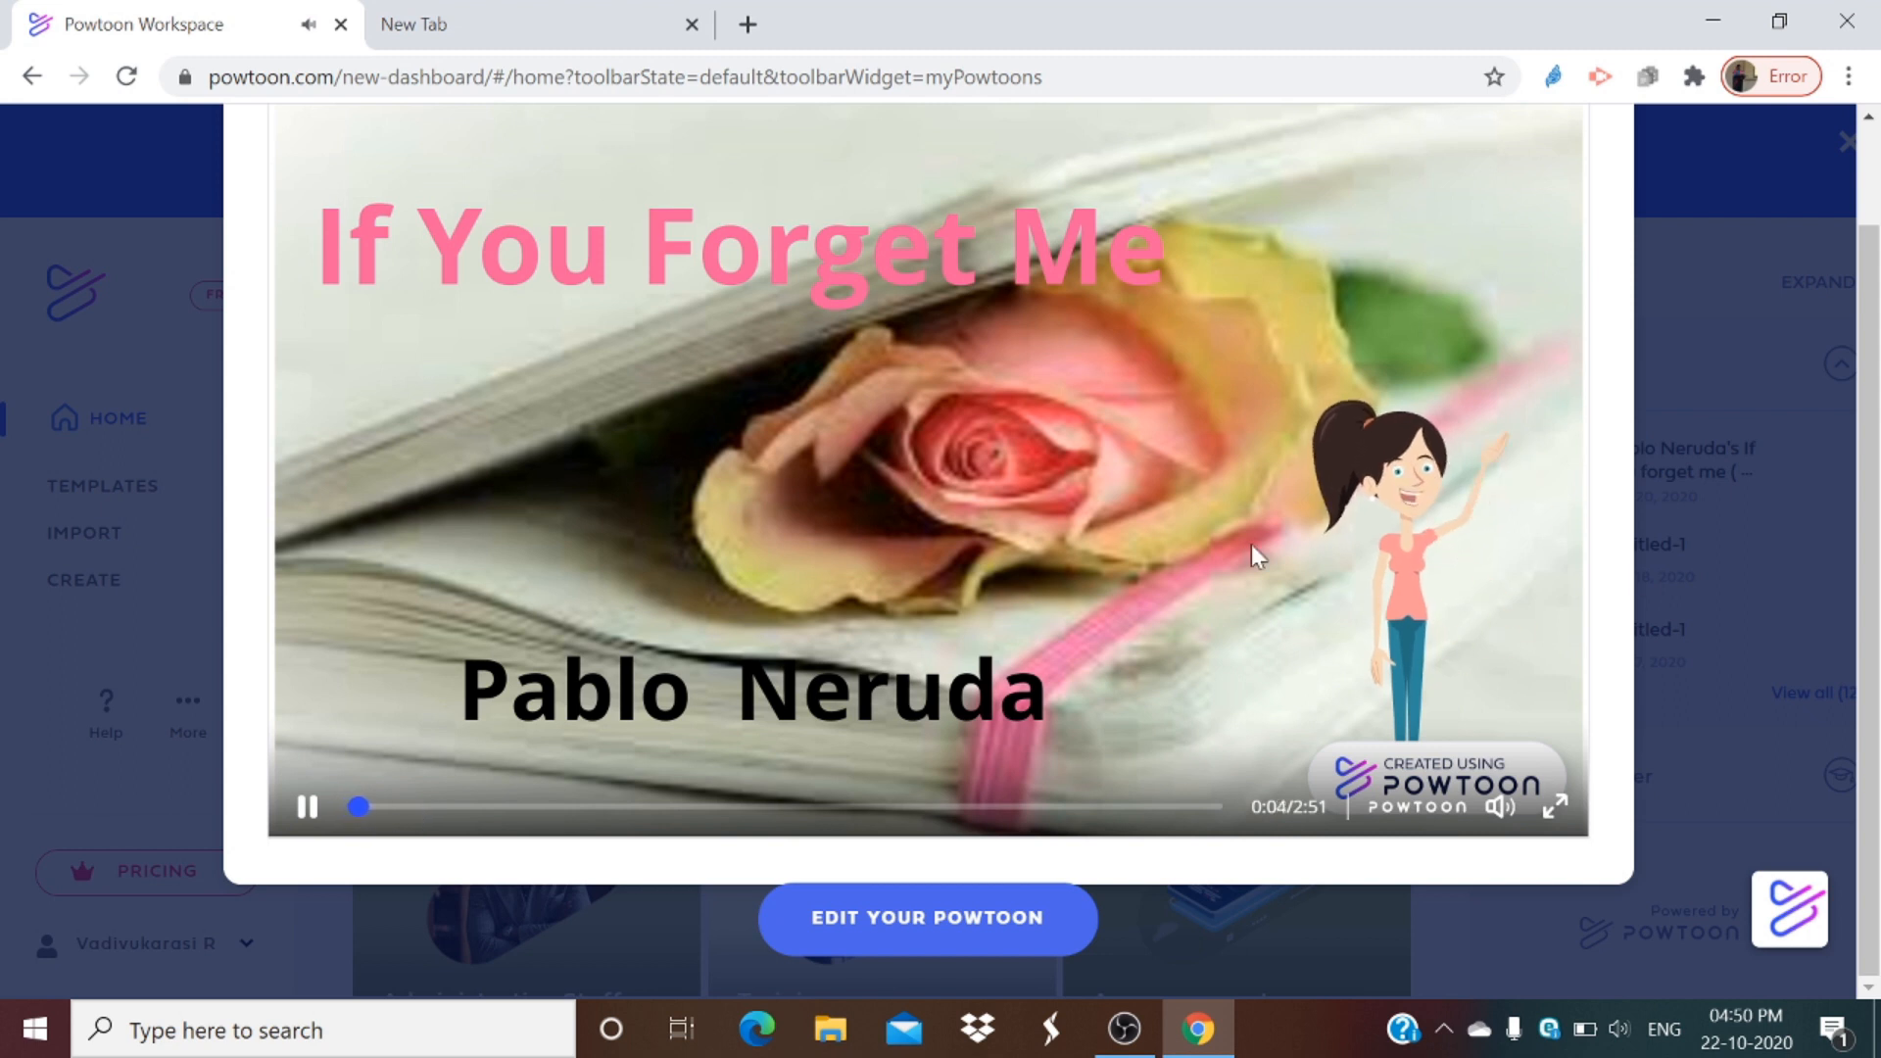
left_click(369, 809)
left_click(460, 809)
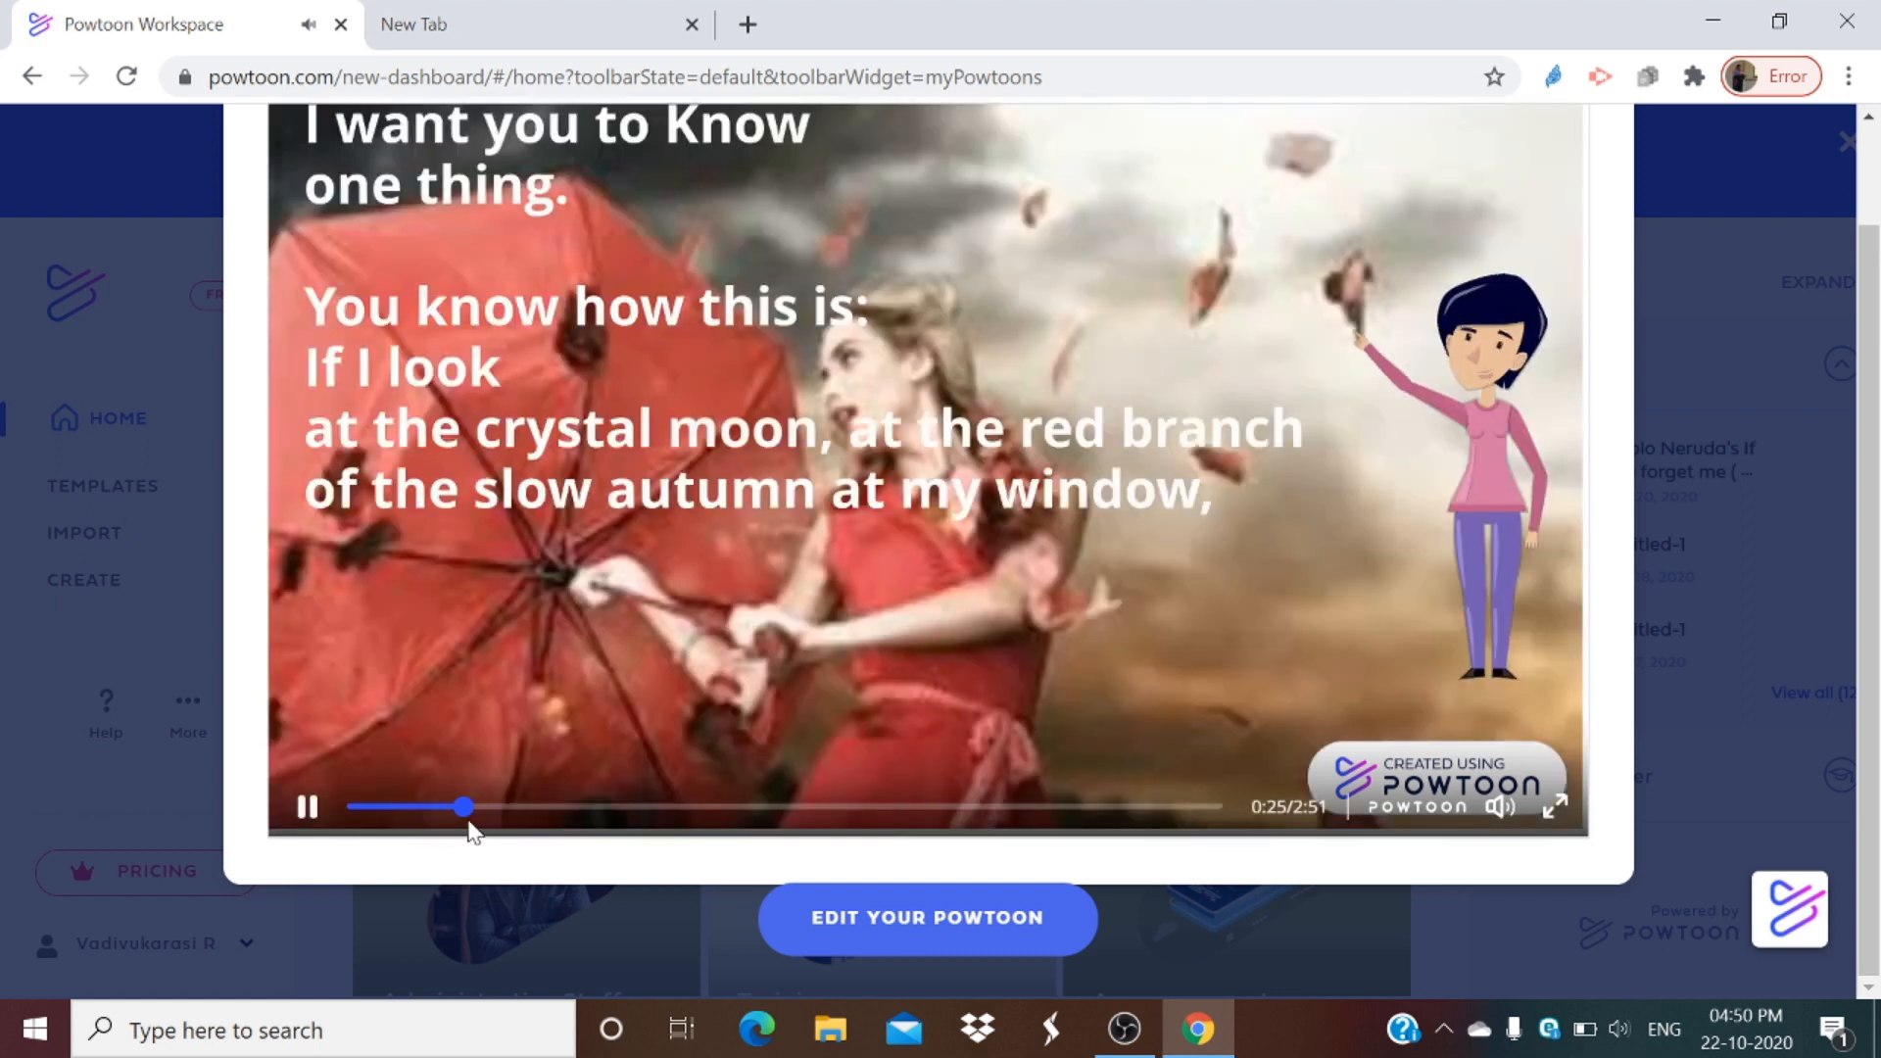
left_click_drag(471, 823, 664, 823)
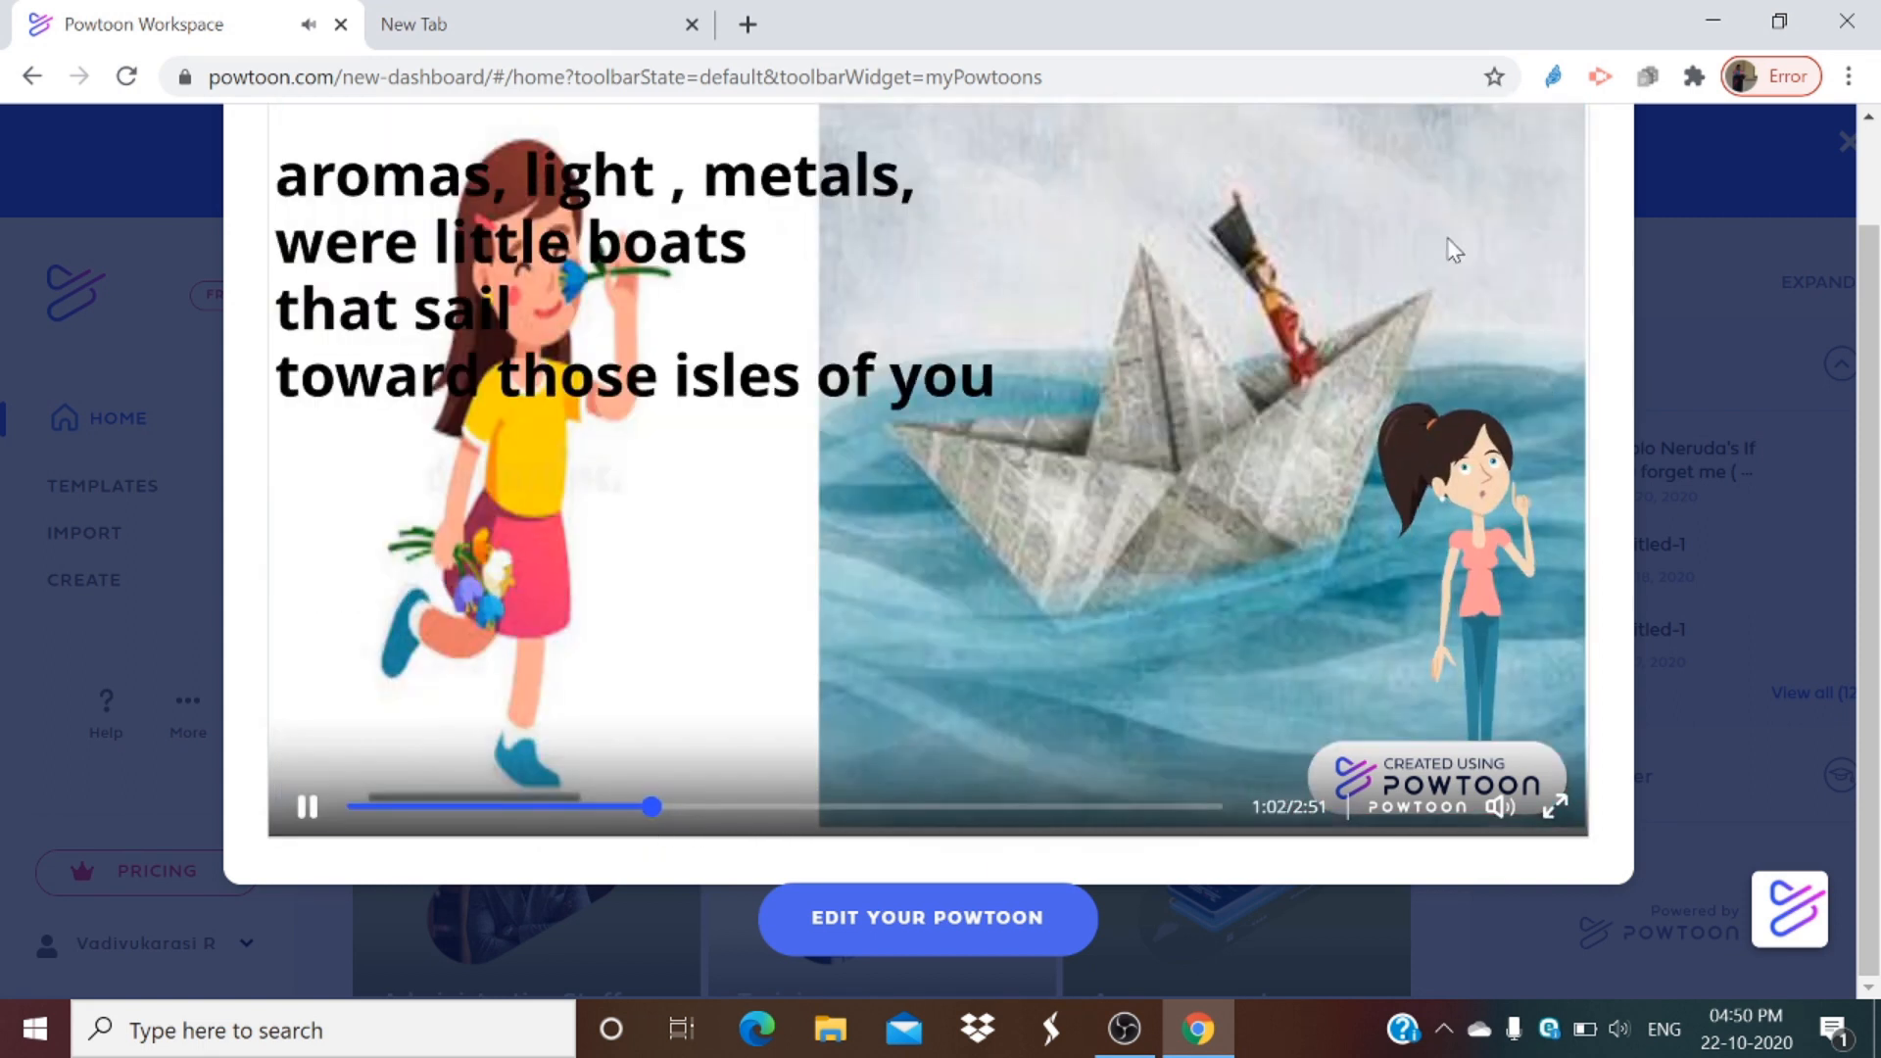
scroll(804, 243, "up", 1)
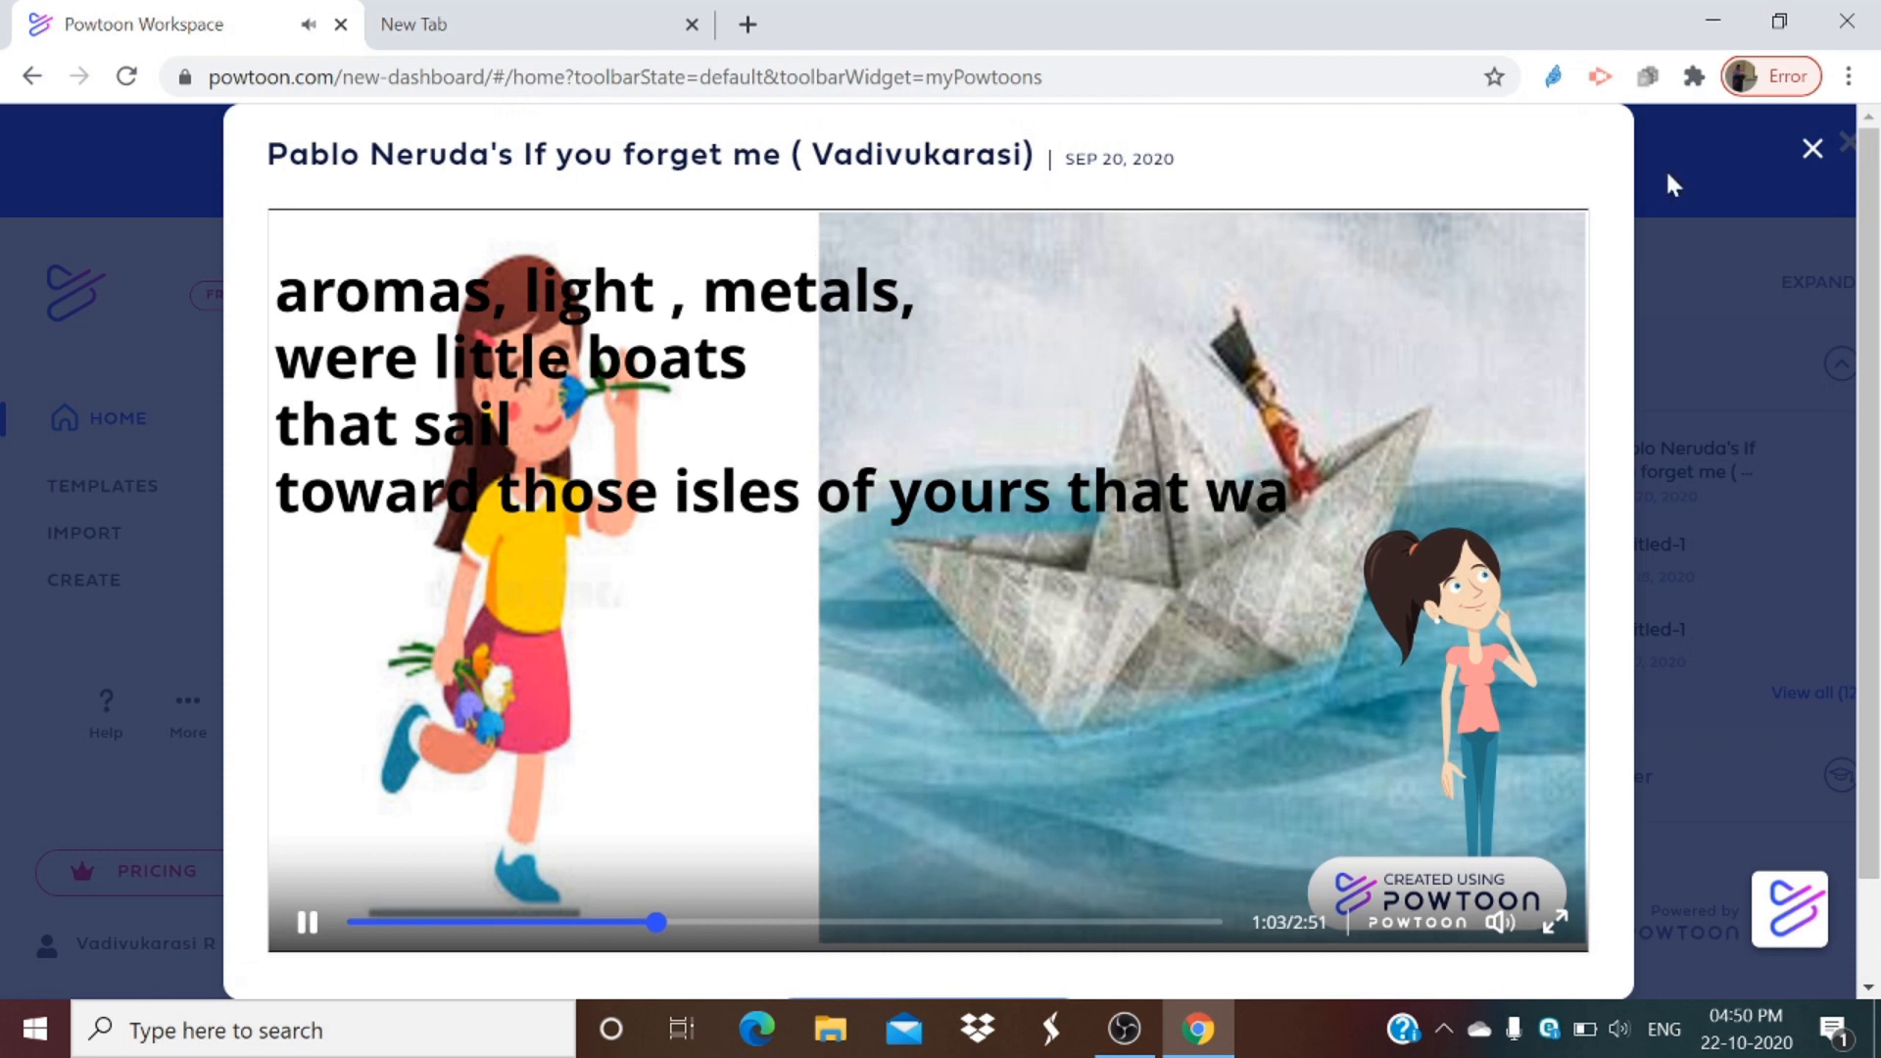
left_click(1813, 142)
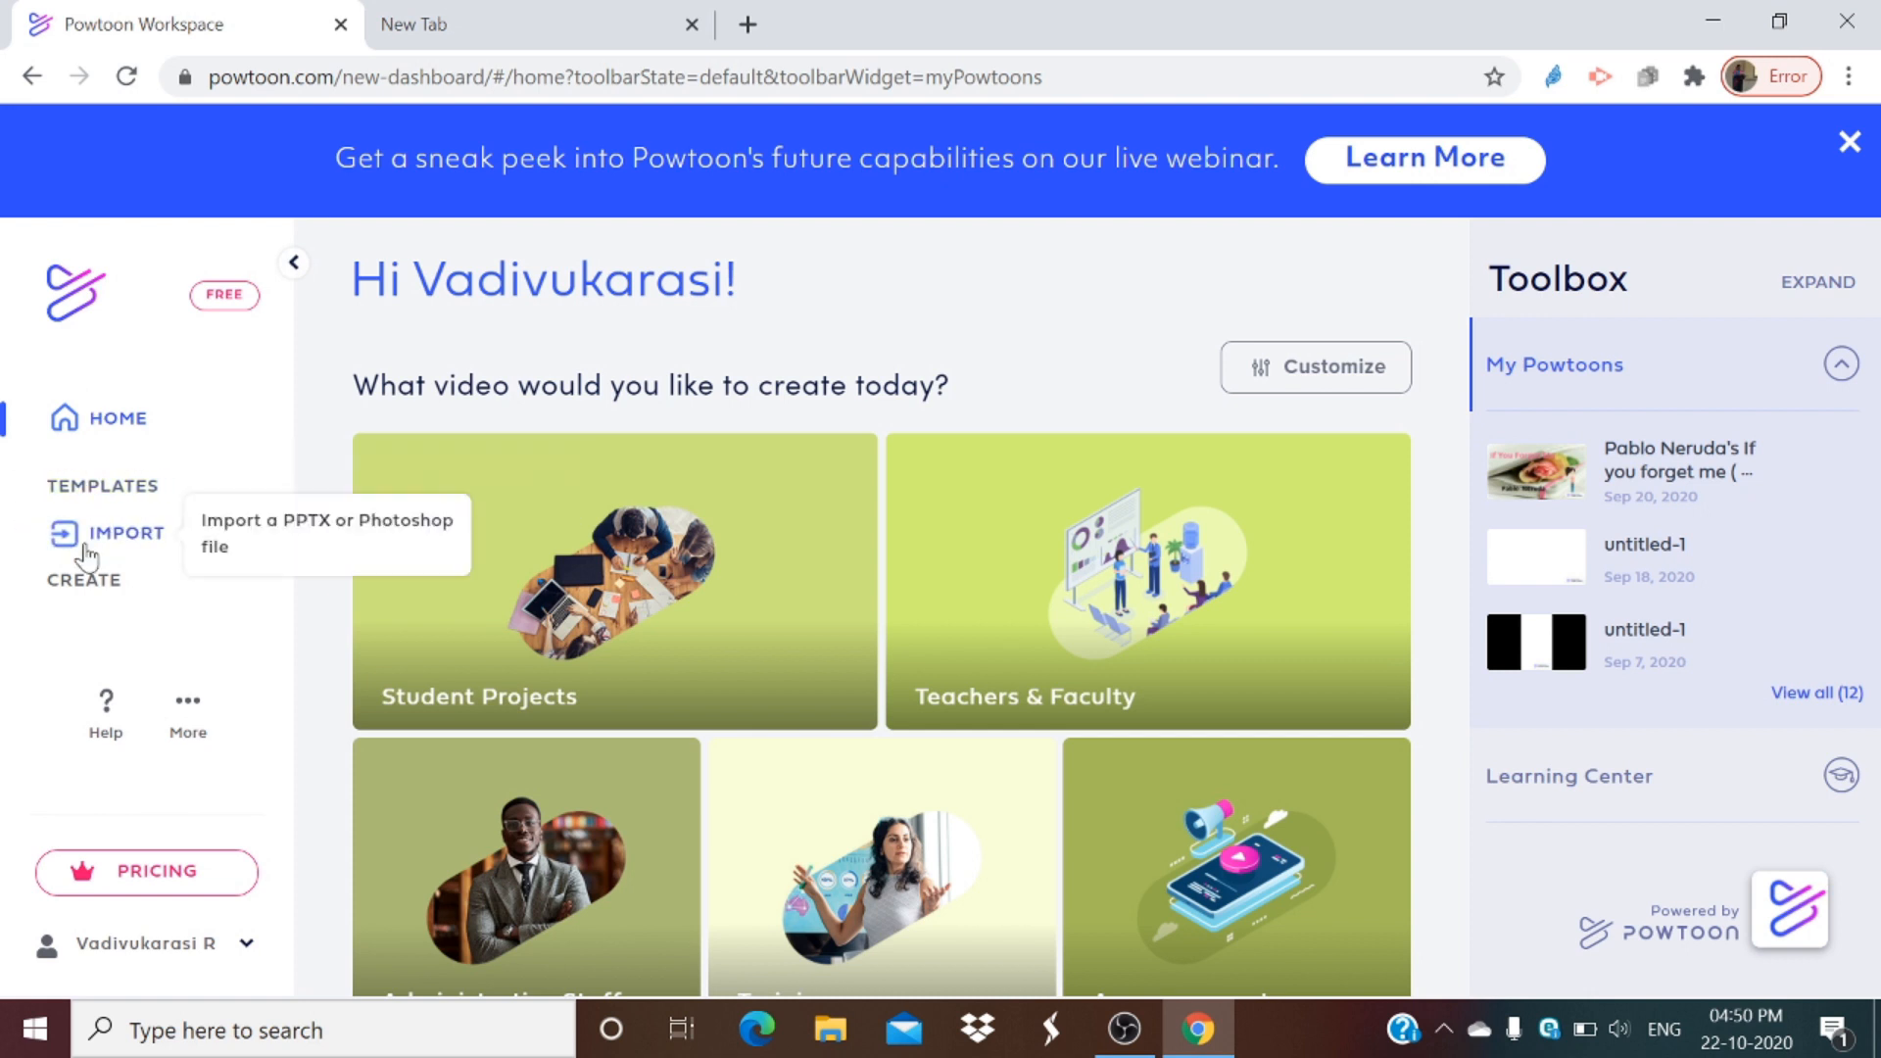
Step: Start creating a new video in the Horizontal 16:9 format and close the extra blank tab
left_click(126, 583)
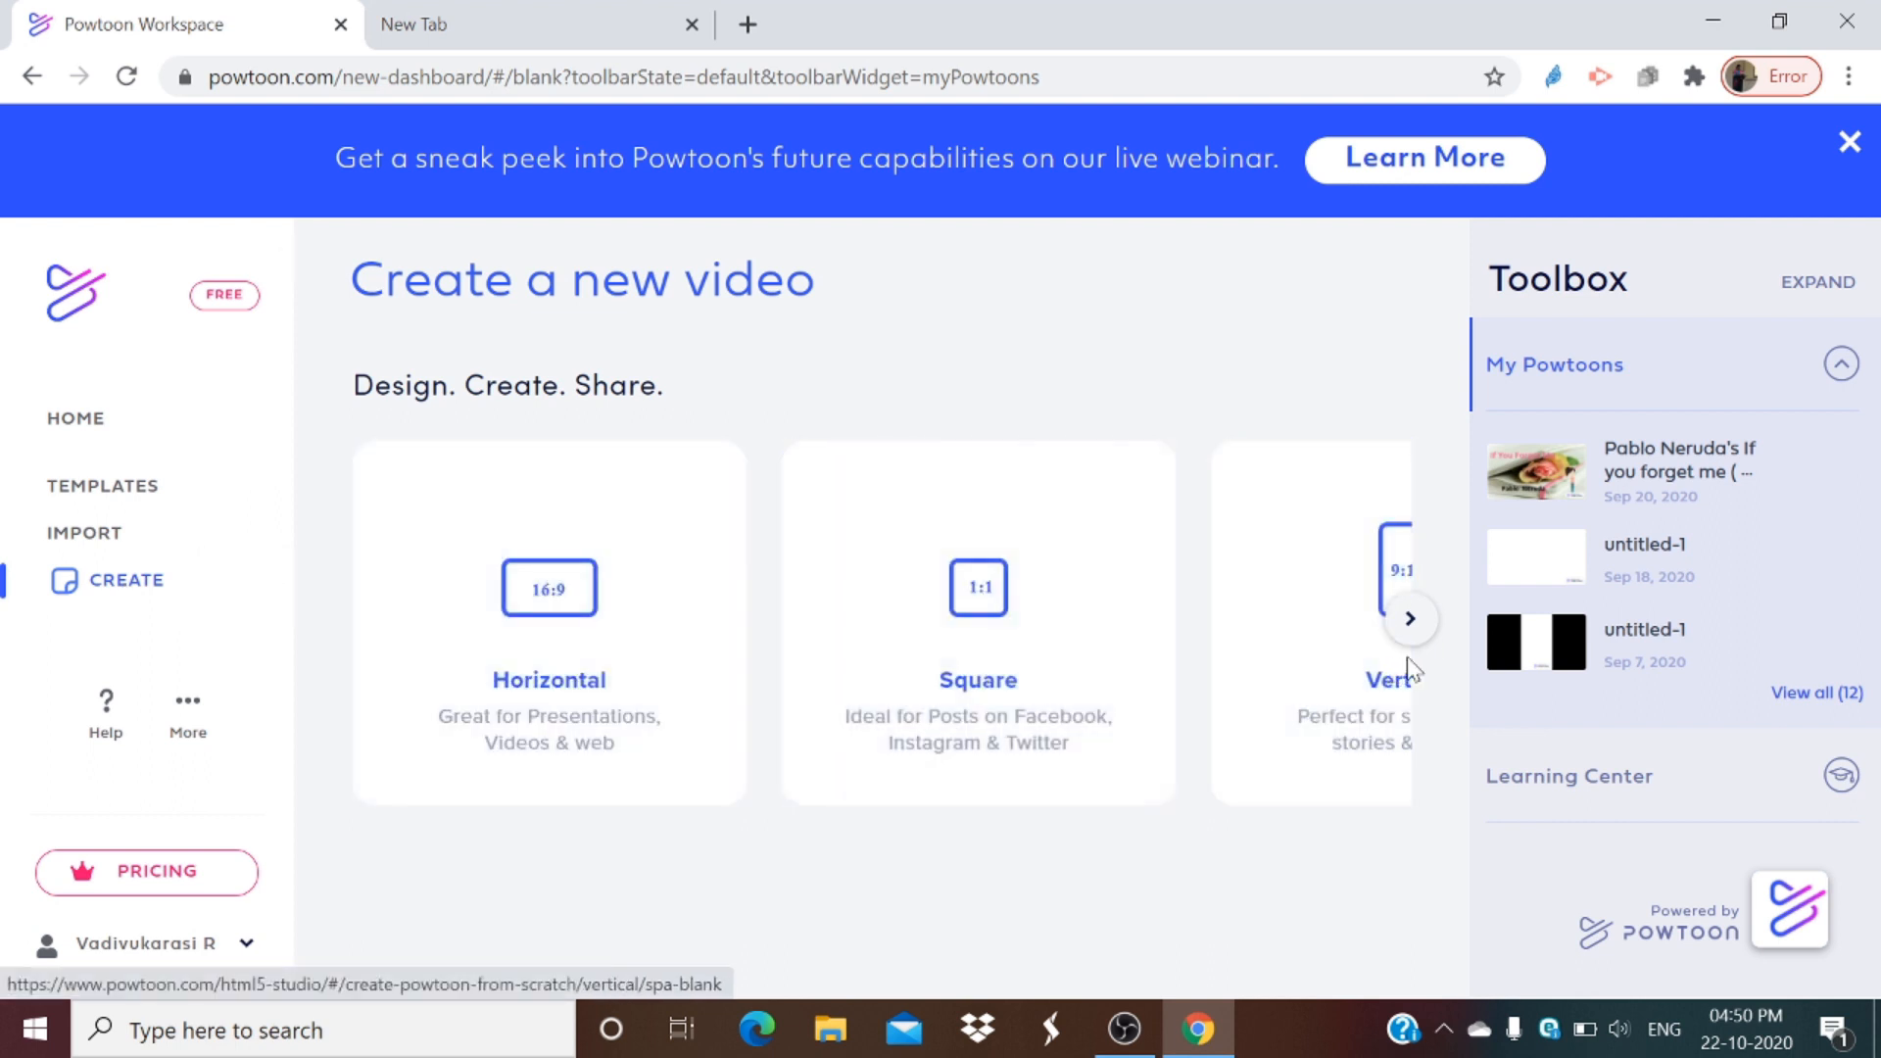
left_click(1426, 635)
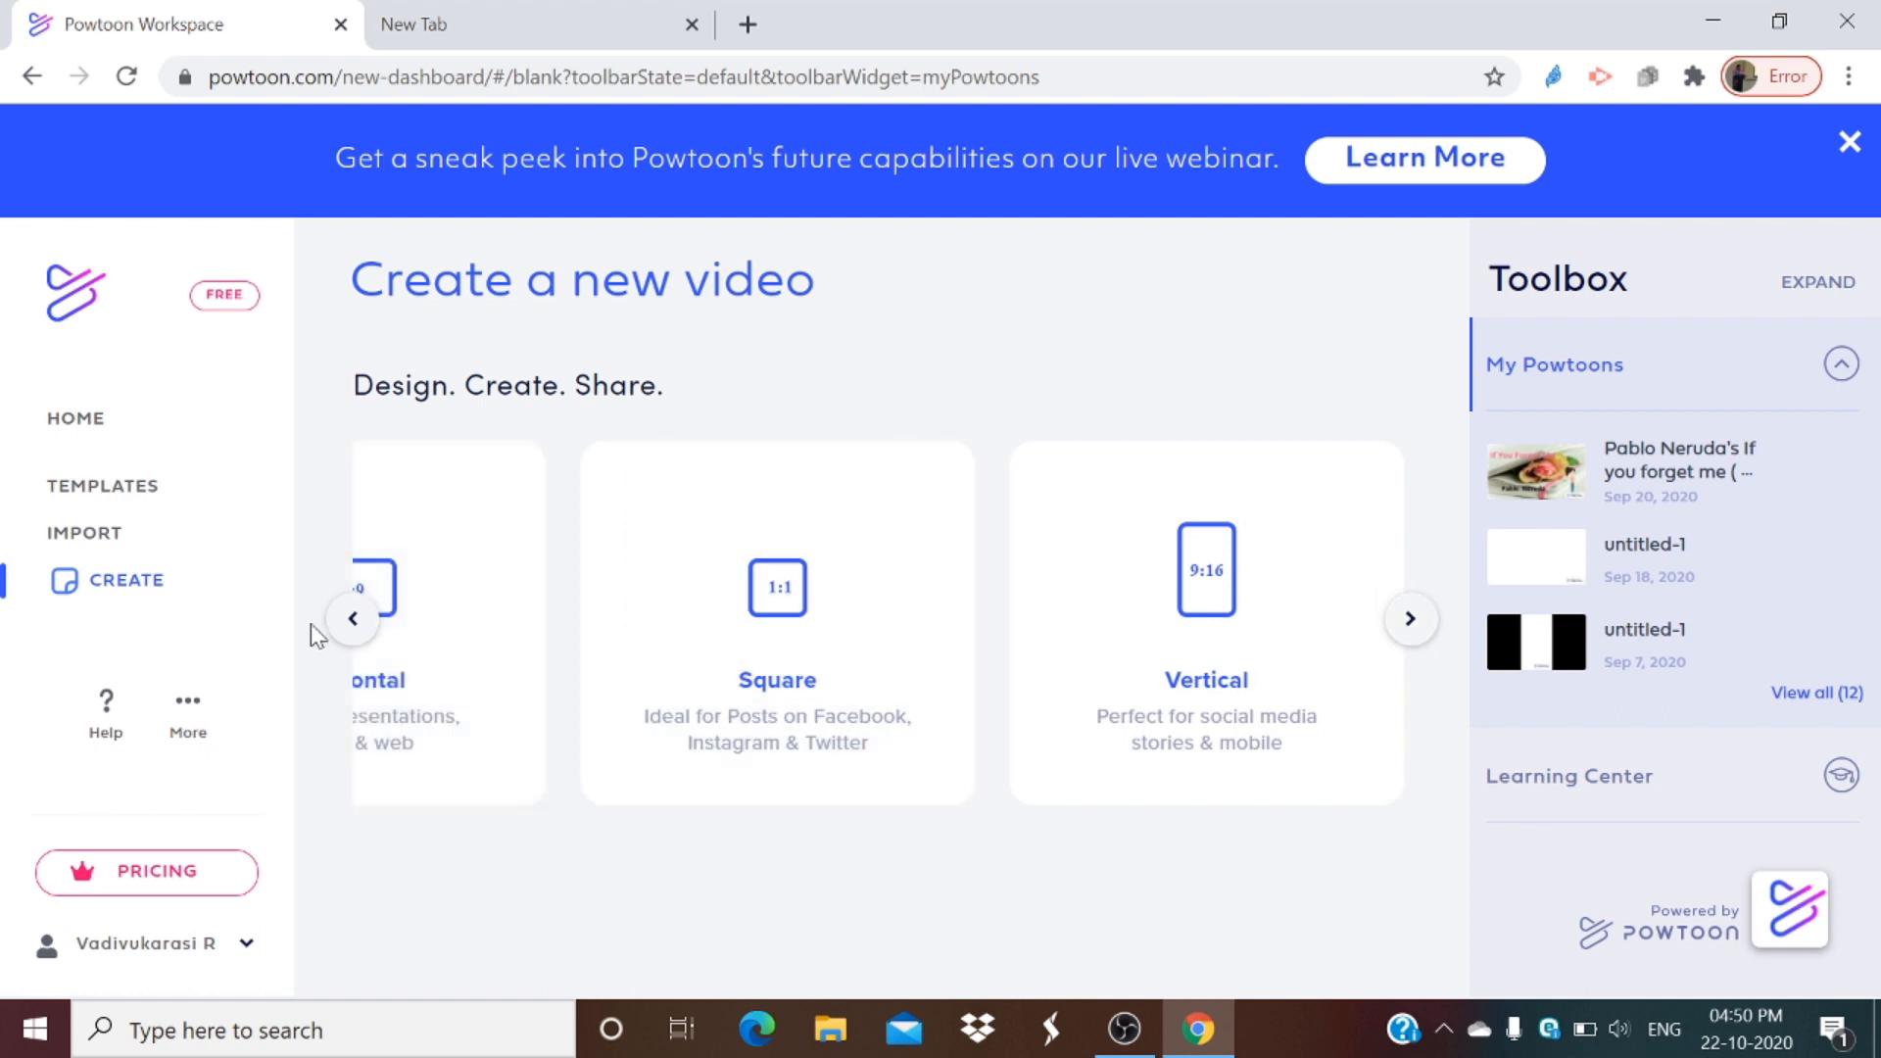
left_click(353, 619)
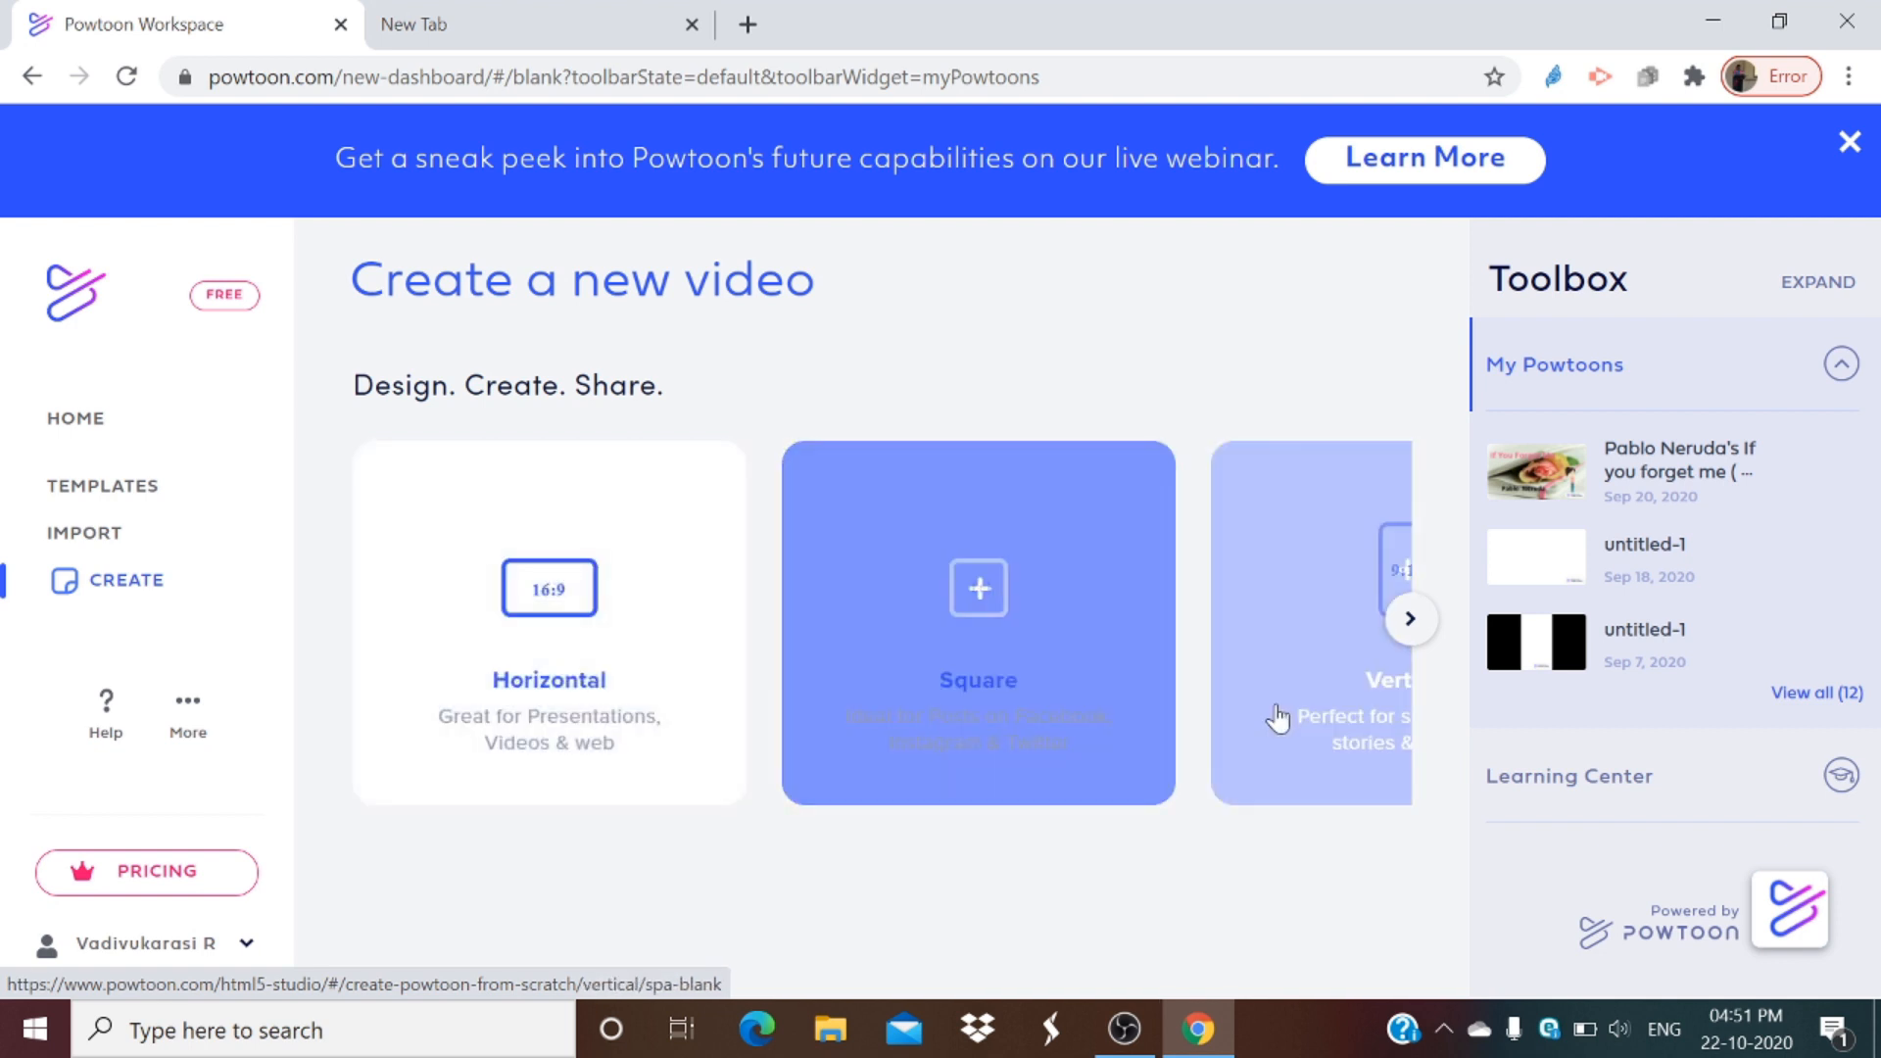
left_click(1399, 642)
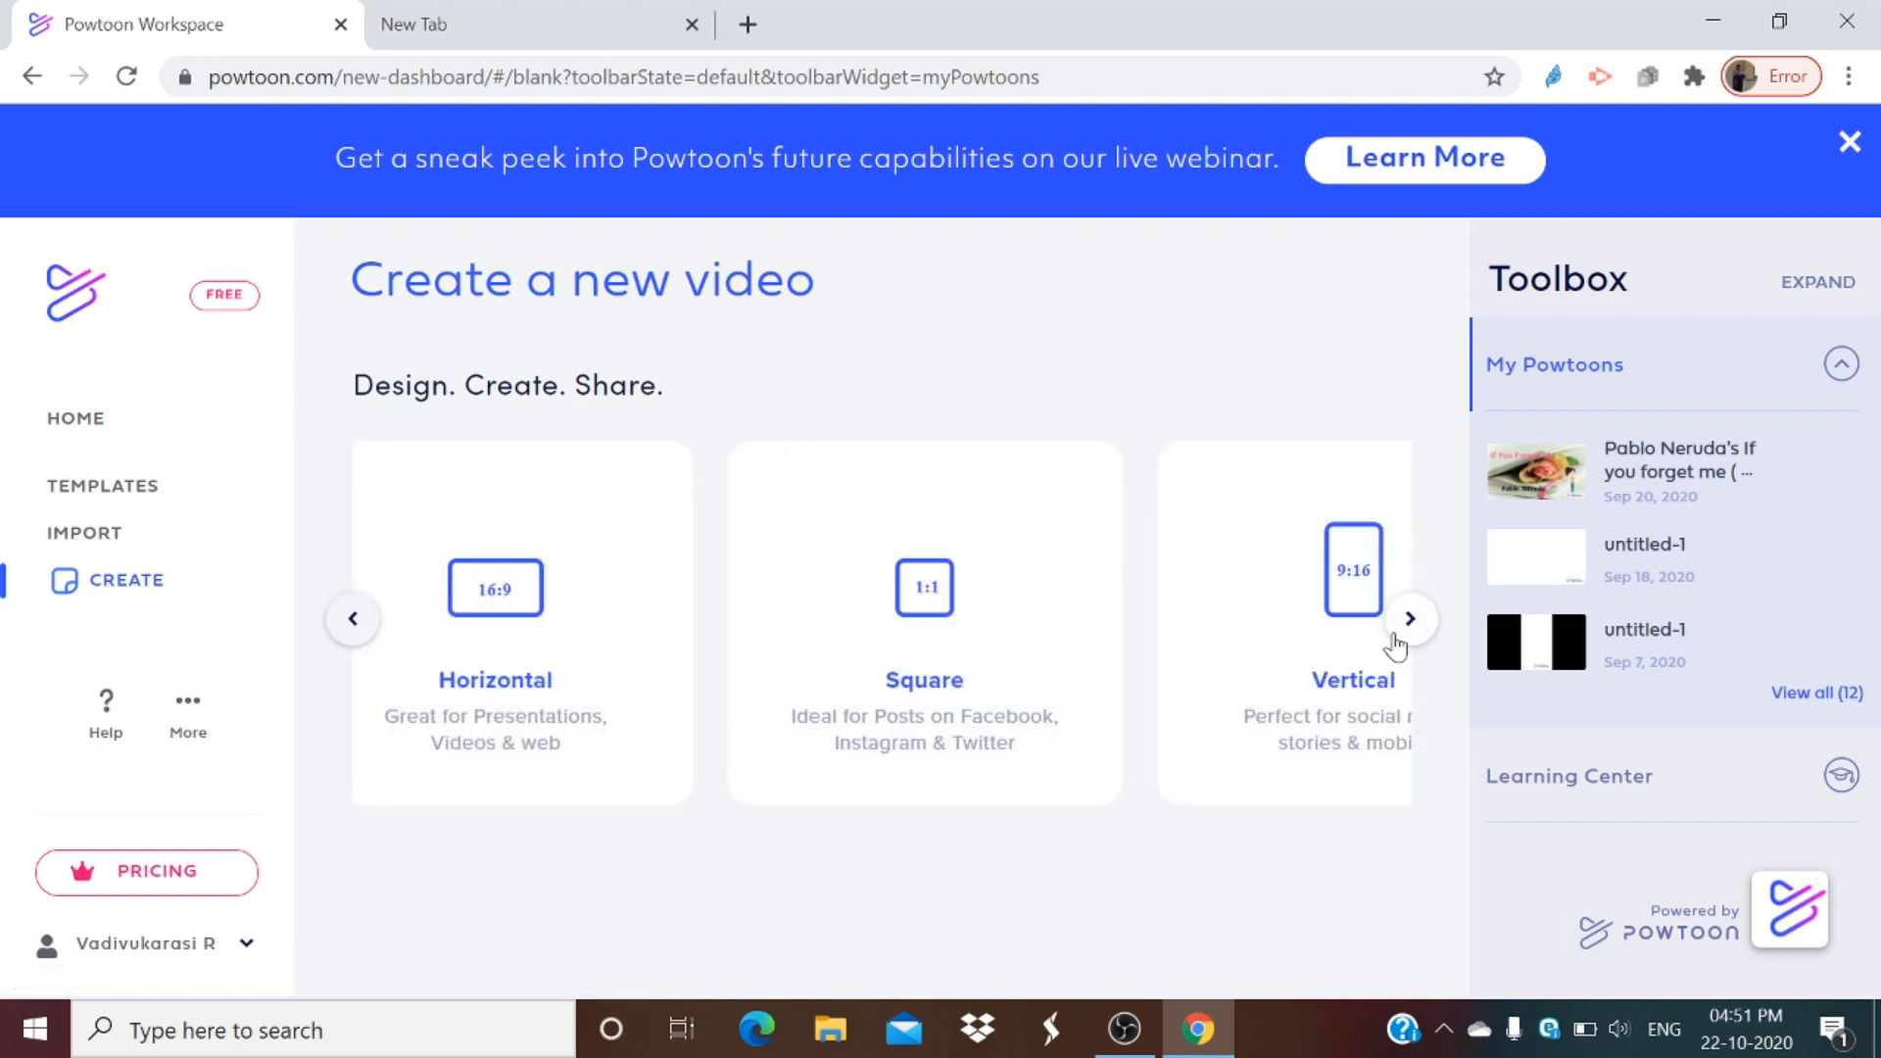
left_click(353, 618)
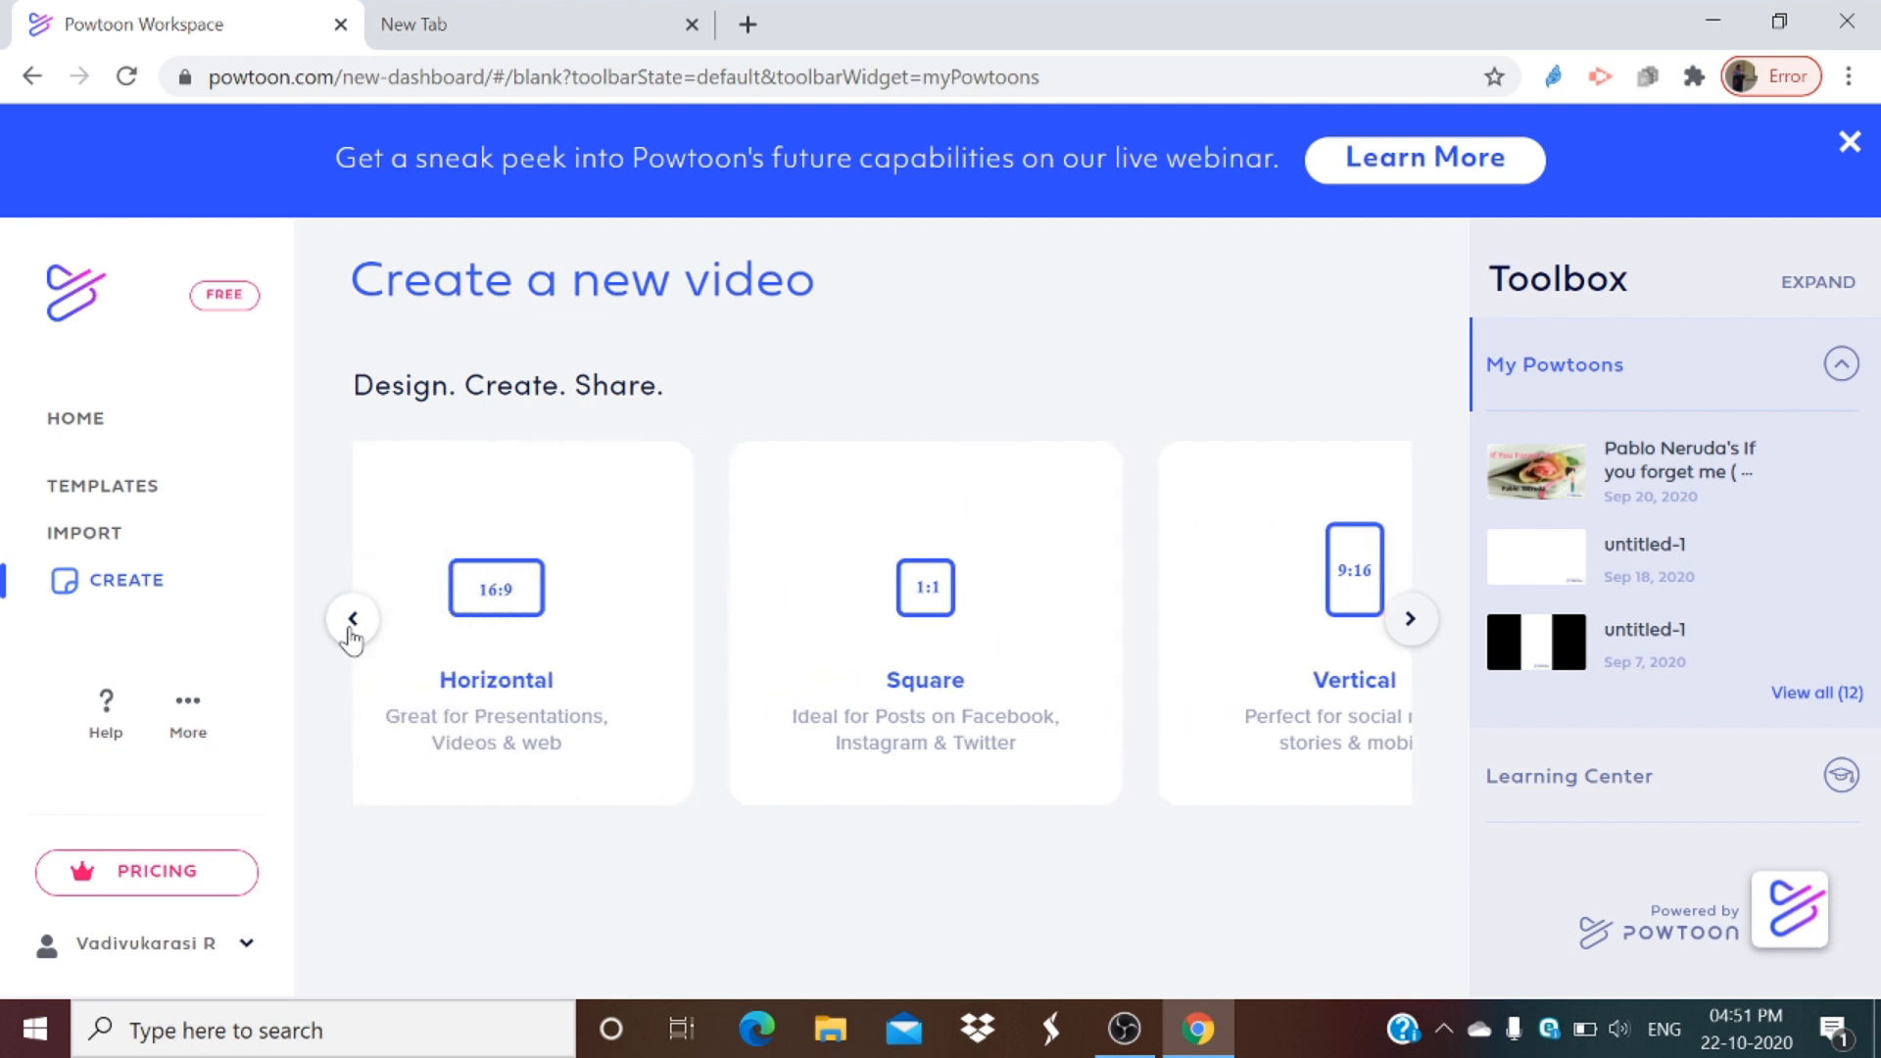
left_click(508, 625)
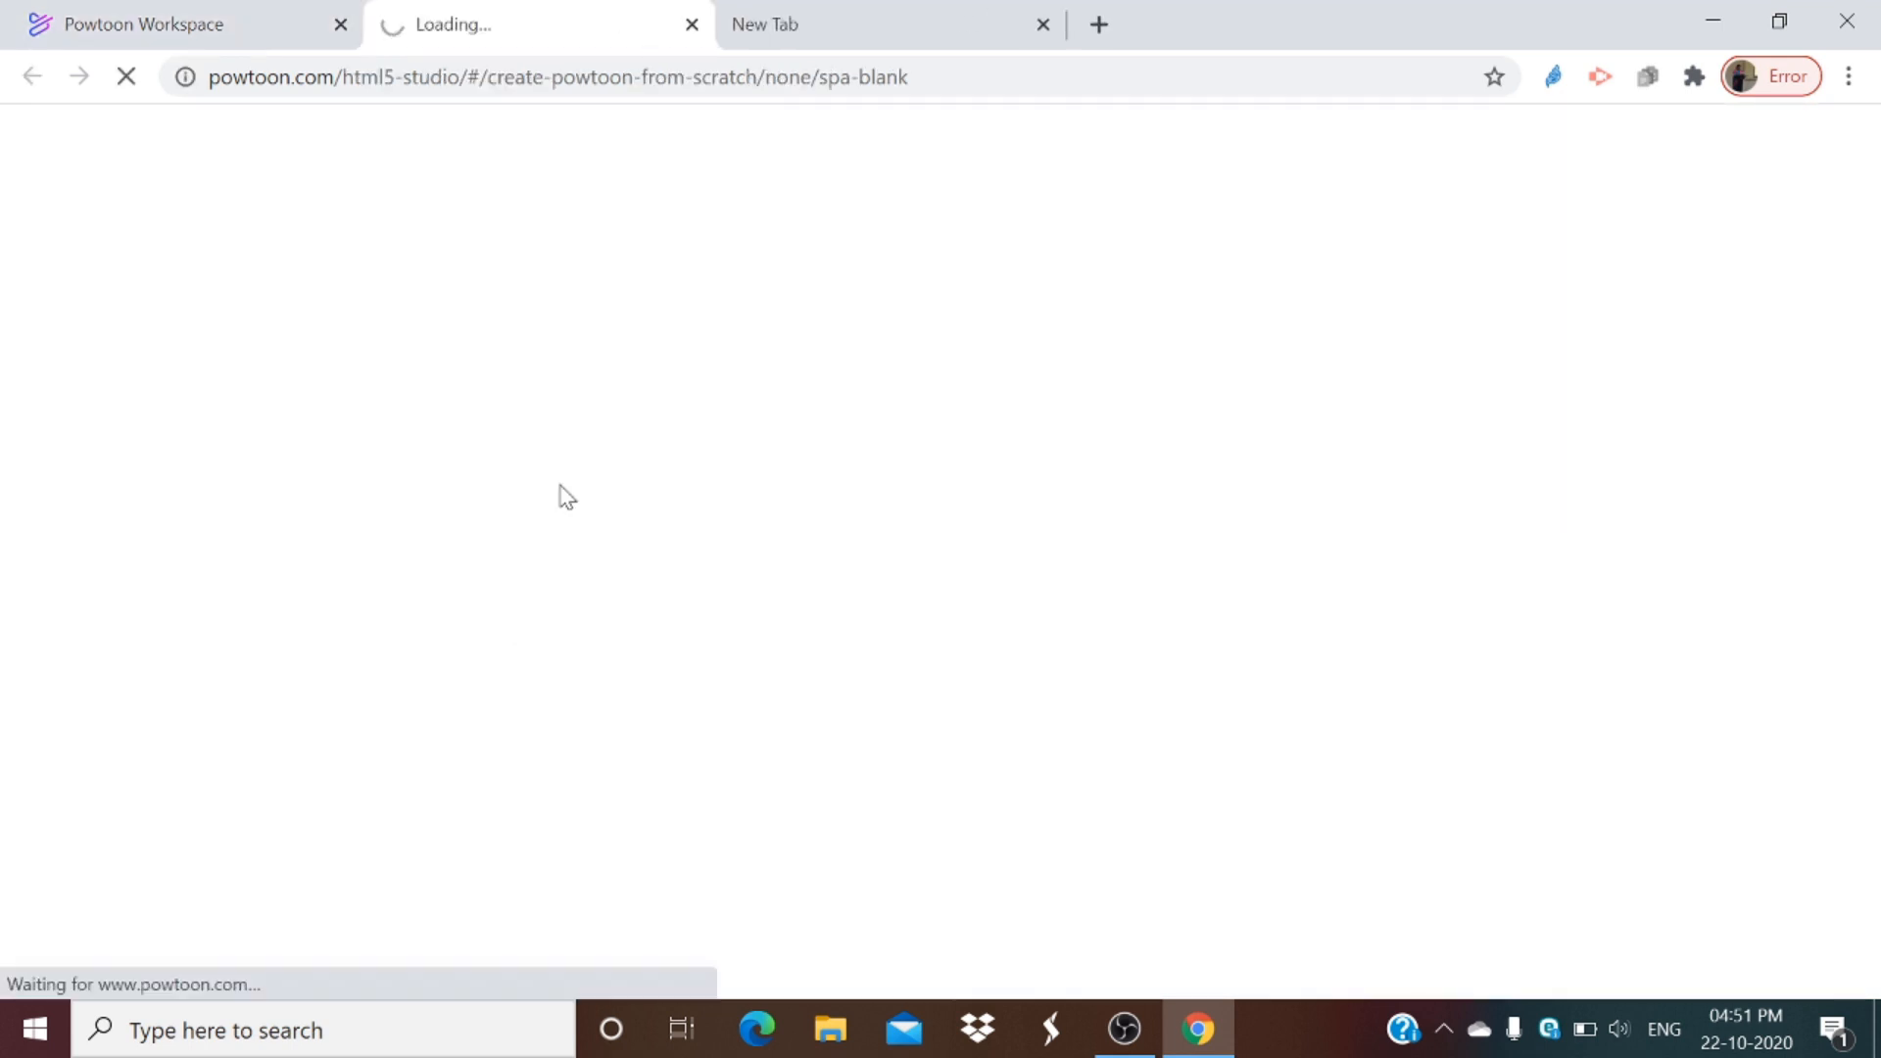
left_click(995, 13)
left_click(1043, 25)
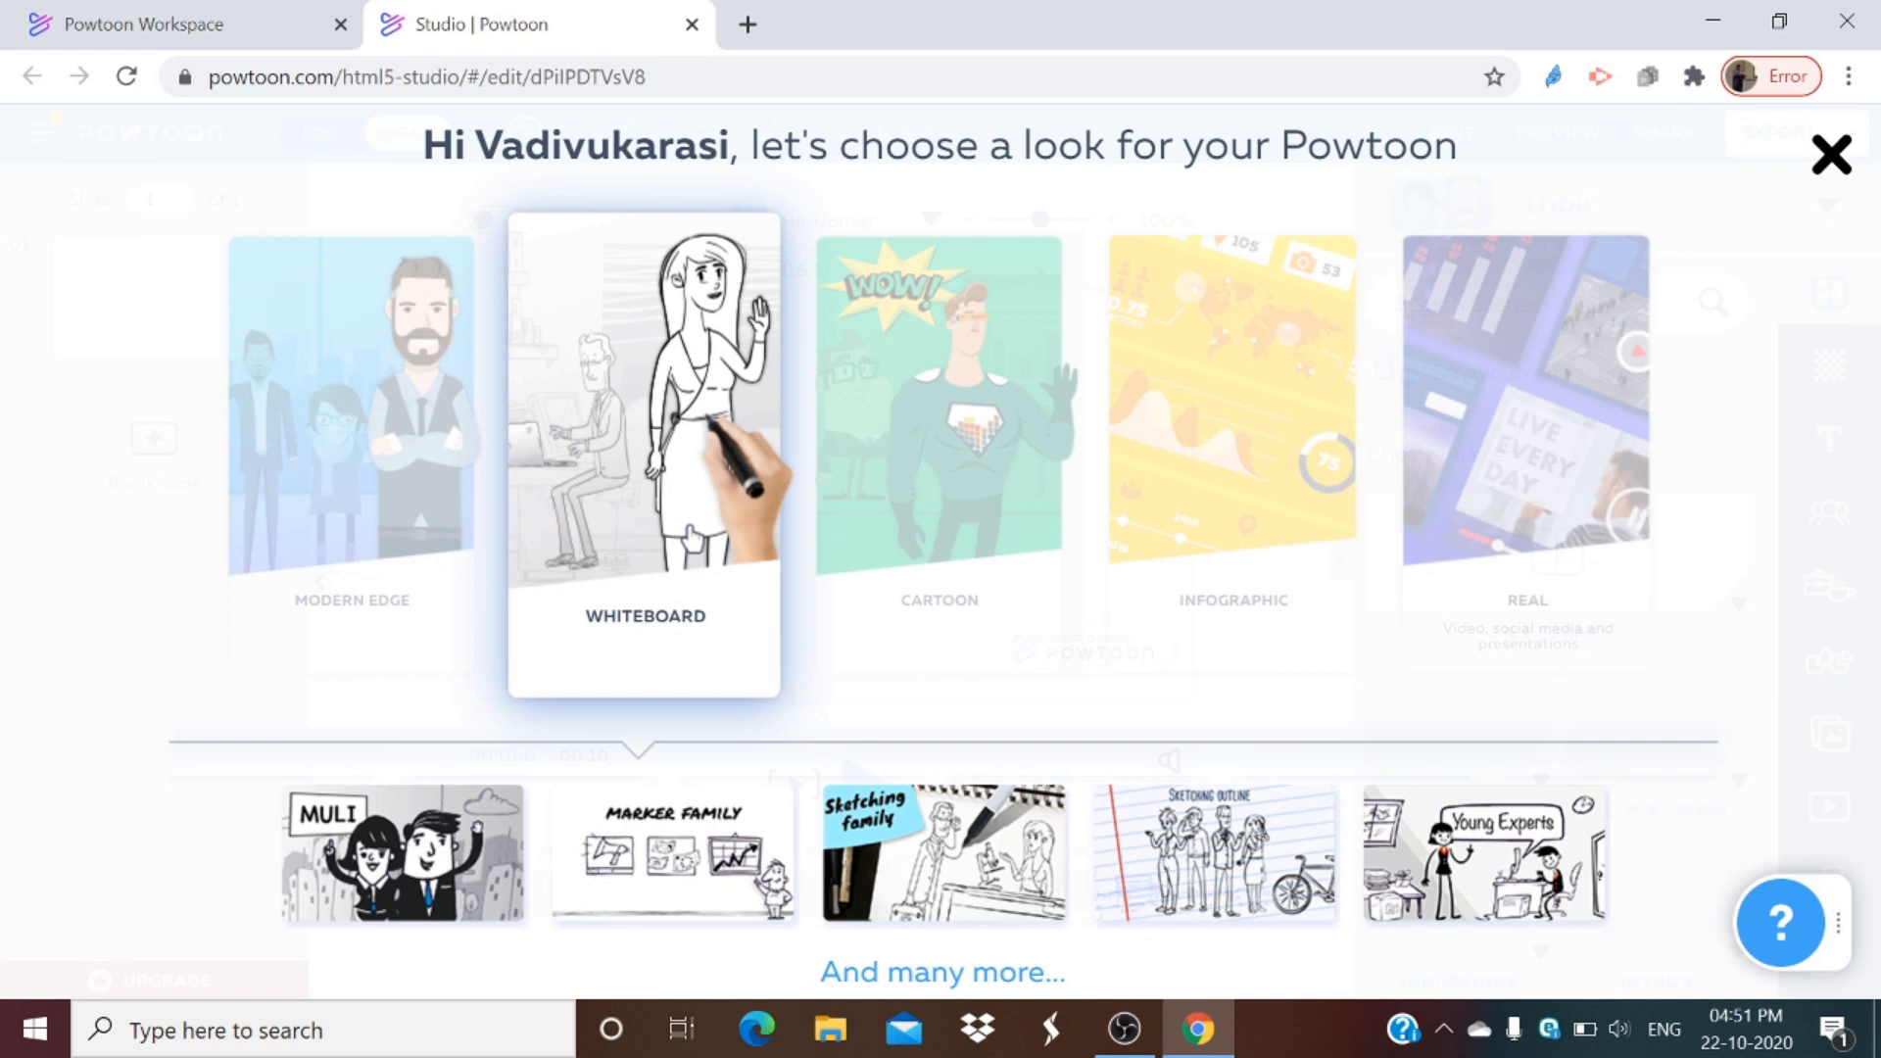
Step: Choose the Whiteboard look for the new powtoon and dismiss the character-creation announcement
left_click(674, 404)
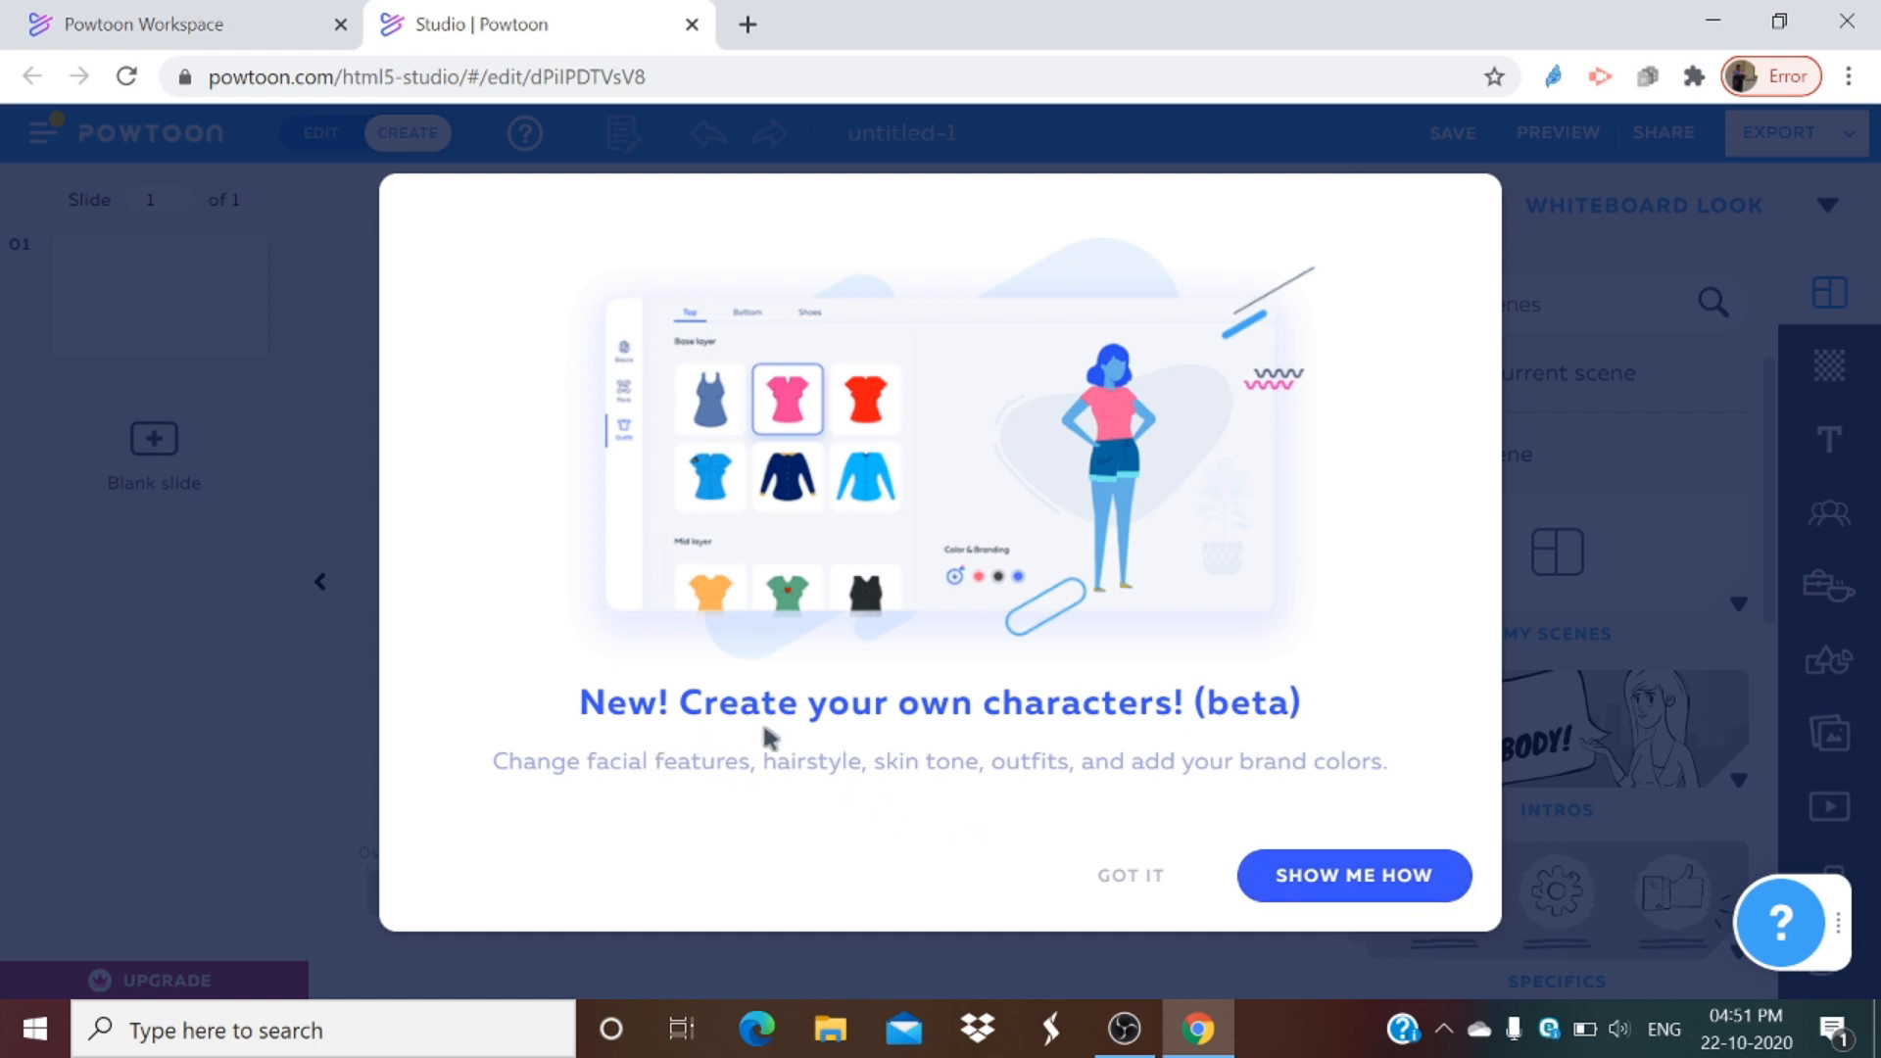
left_click(1115, 879)
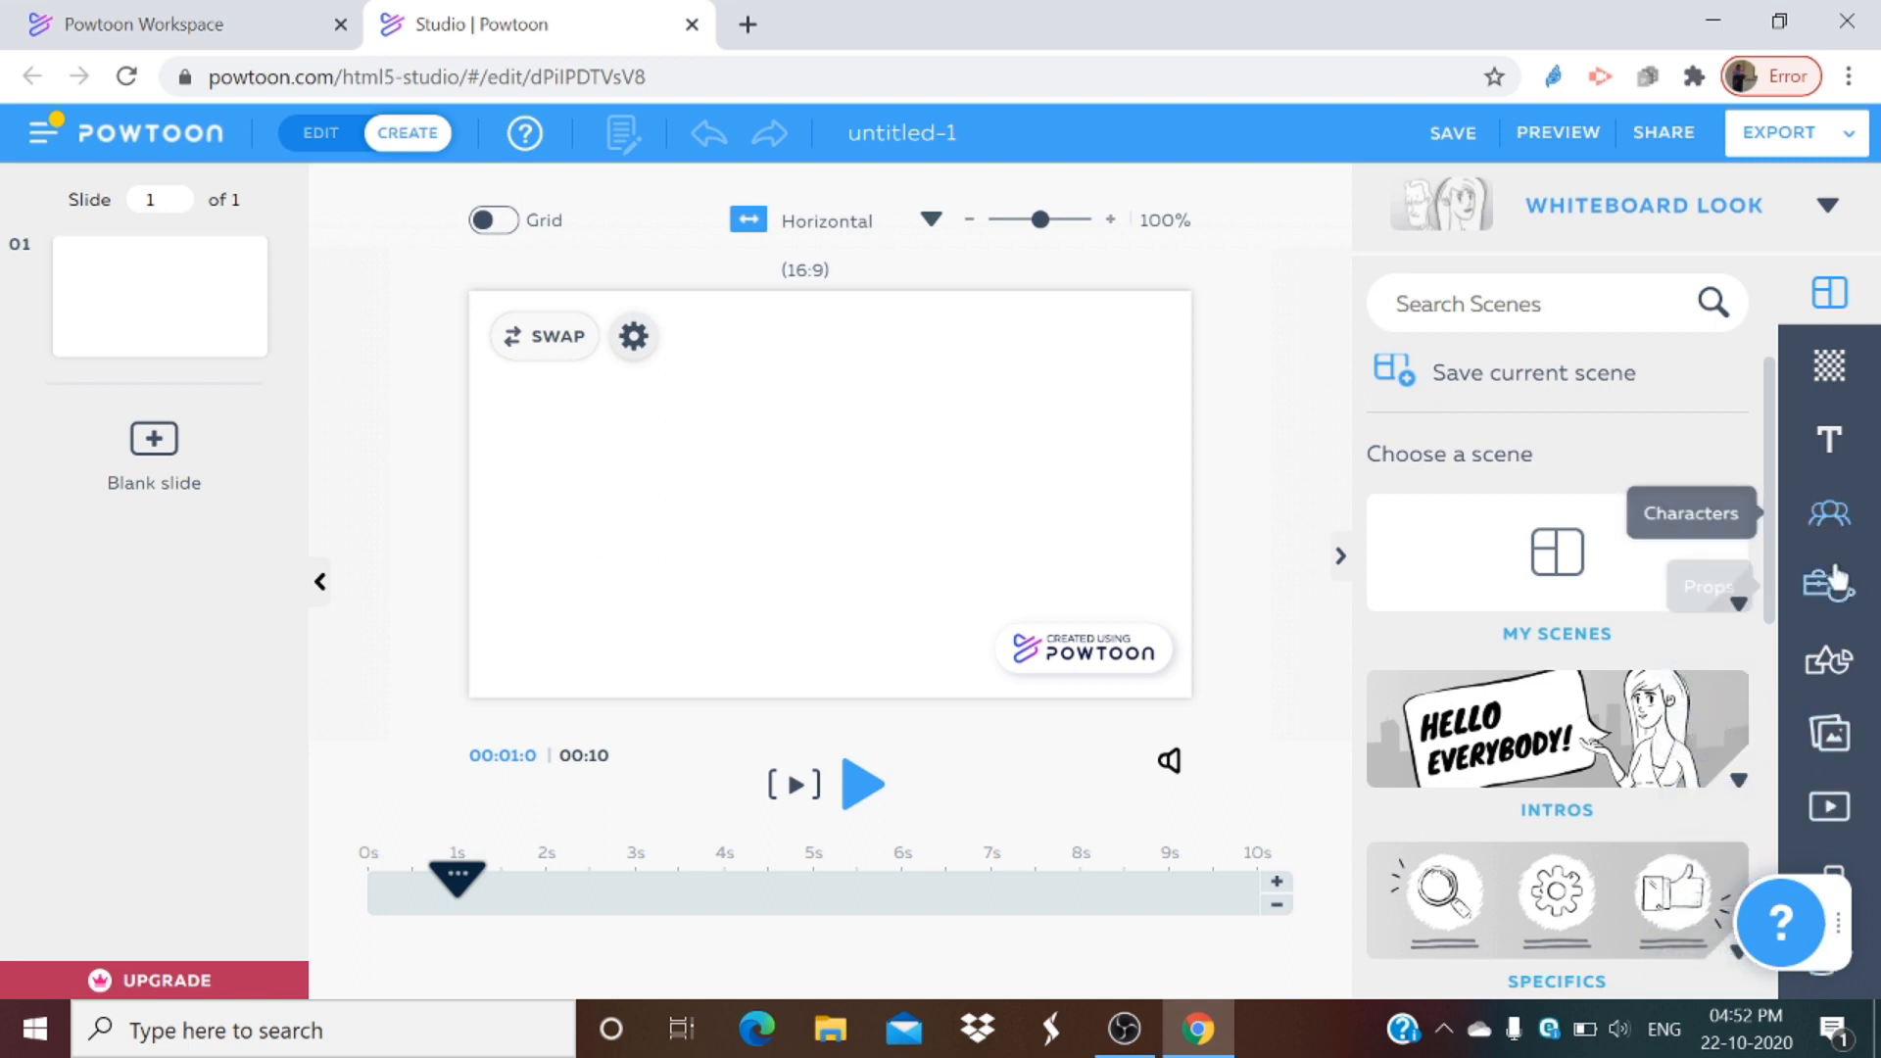
Step: Upload the image maxresdefault from the powtoon folder as the slide's background
left_click(1826, 387)
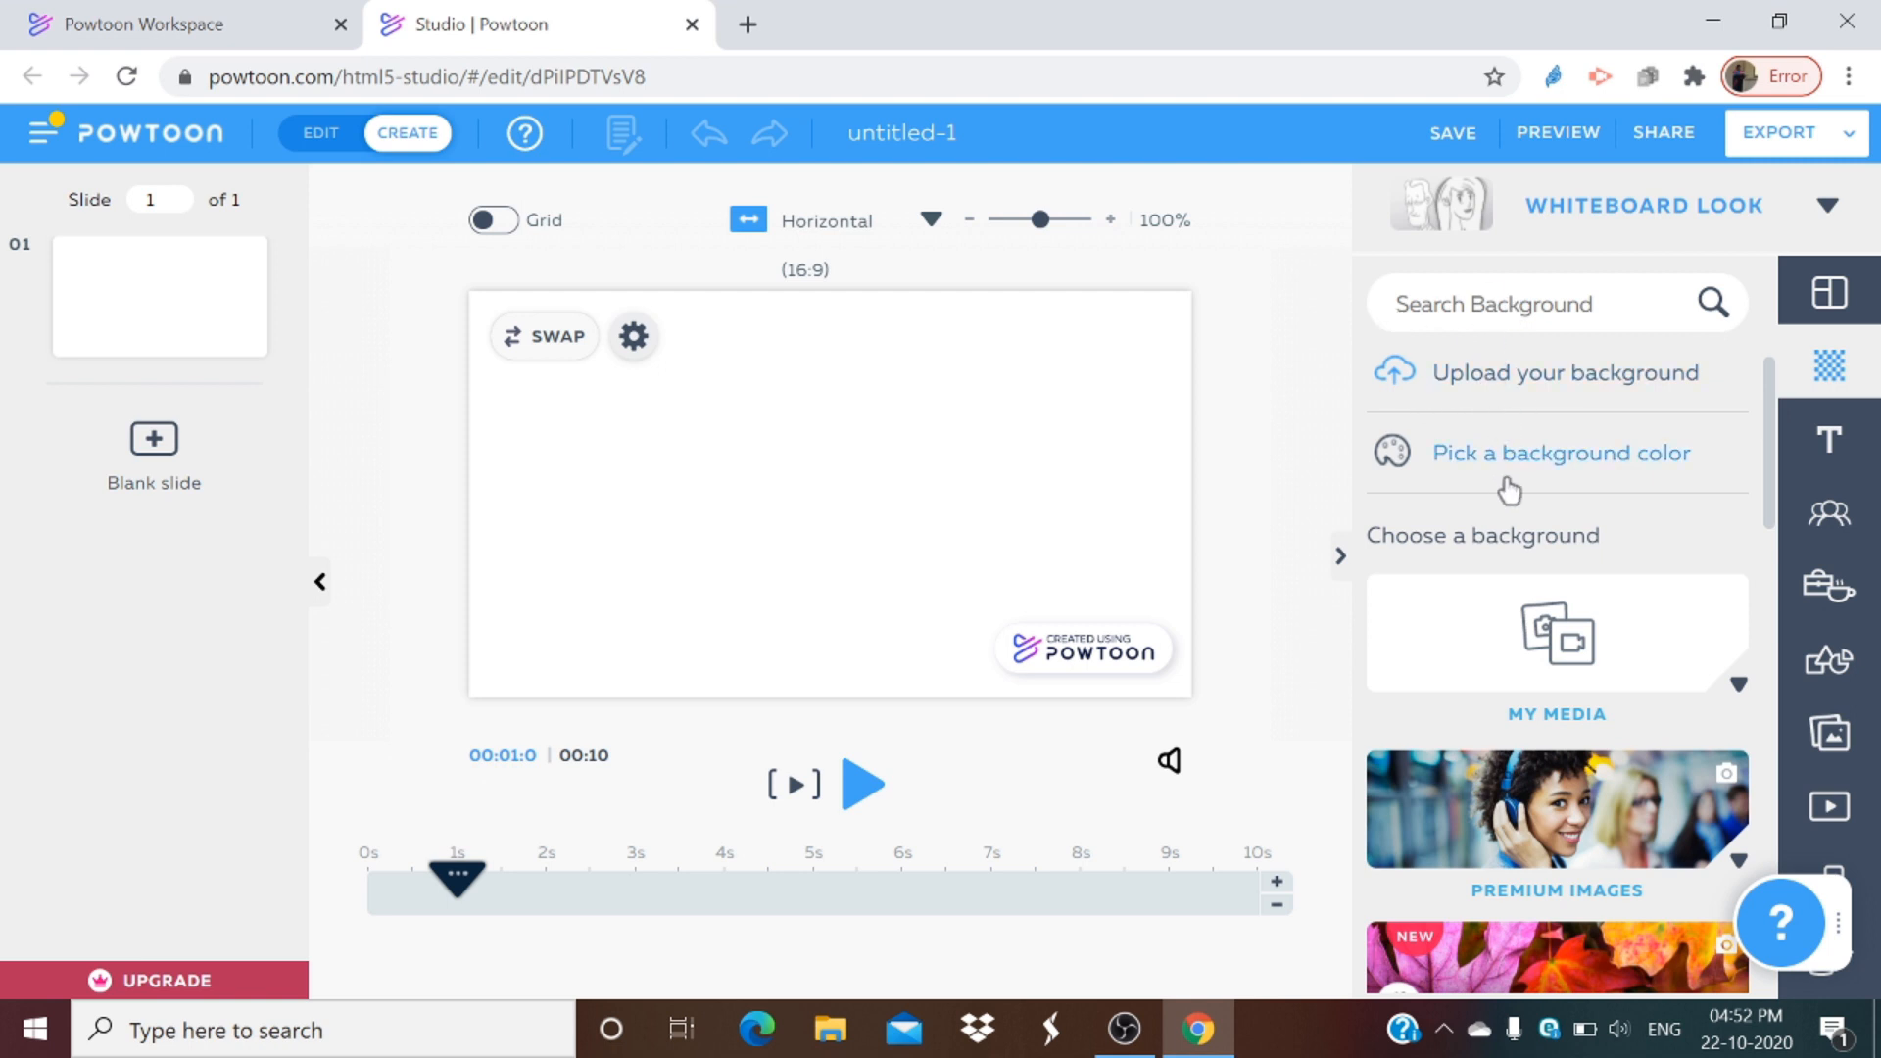
scroll(1530, 666, "down", 5)
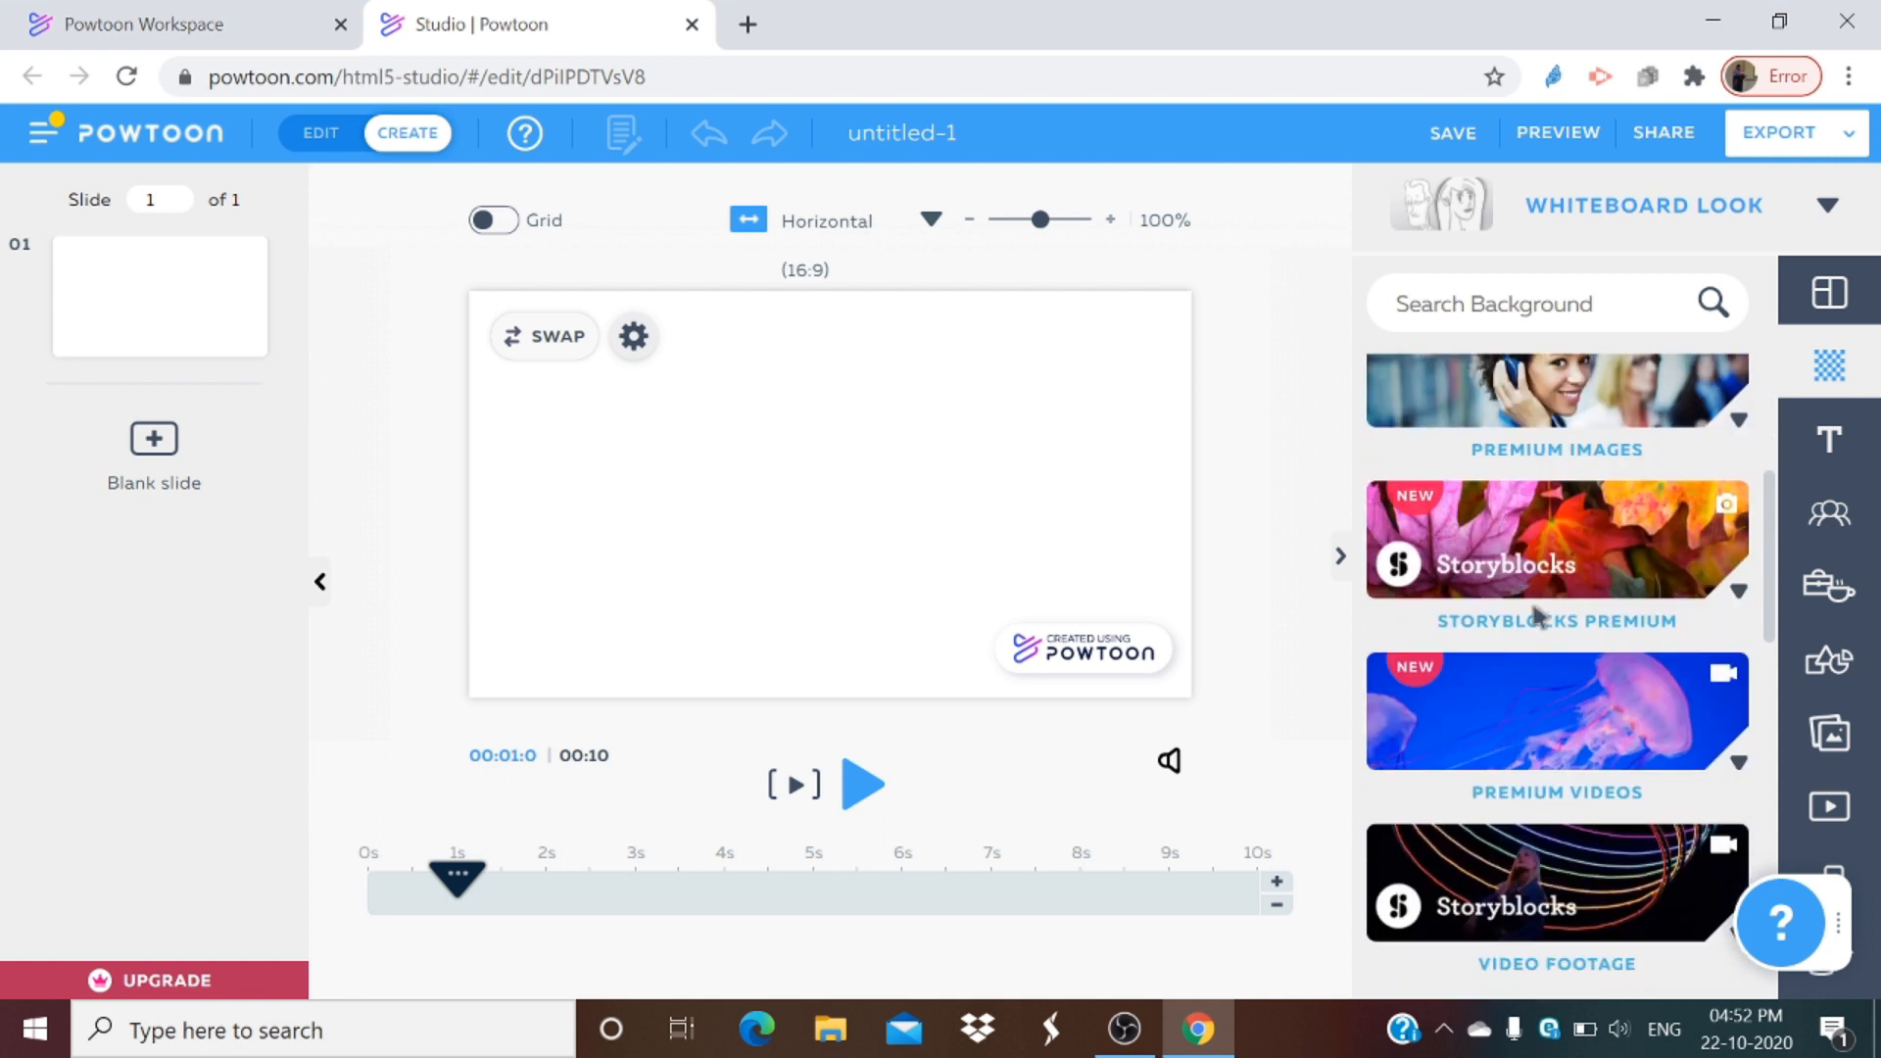
scroll(1568, 784, "down", 4)
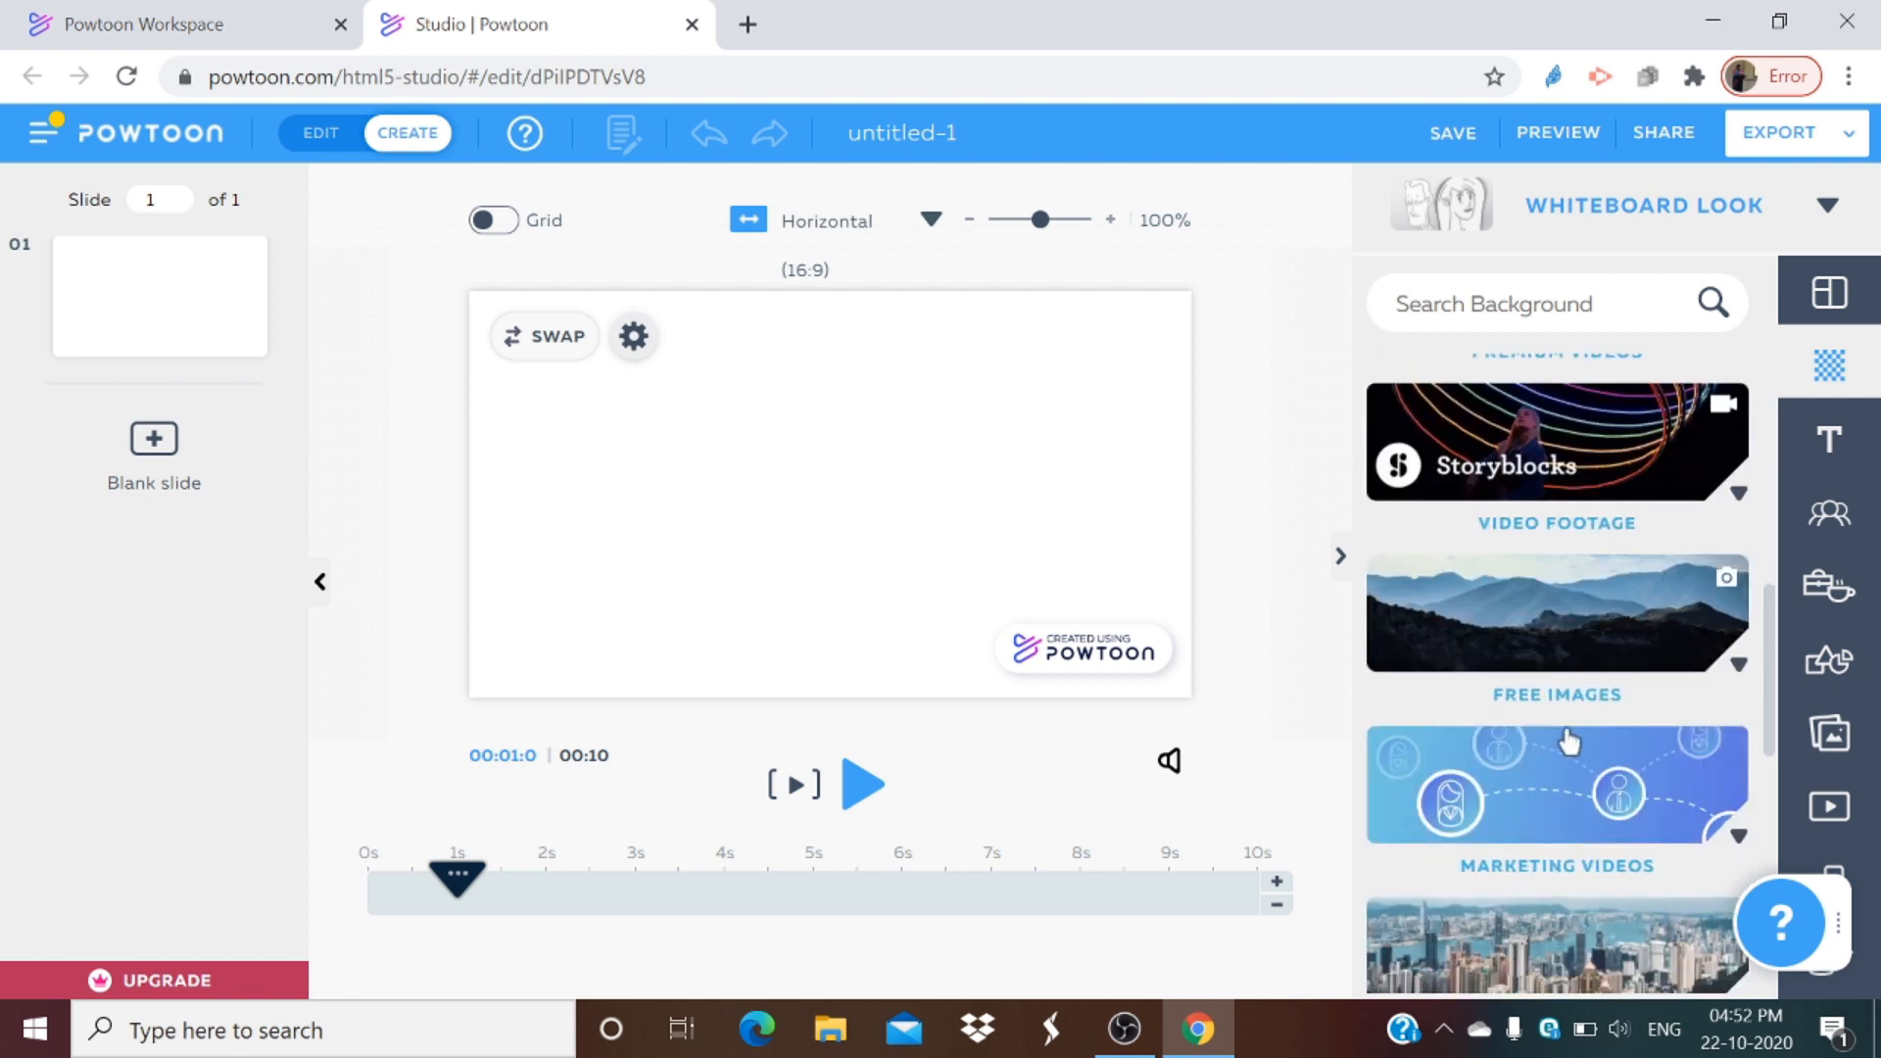
scroll(1645, 500, "up", 5)
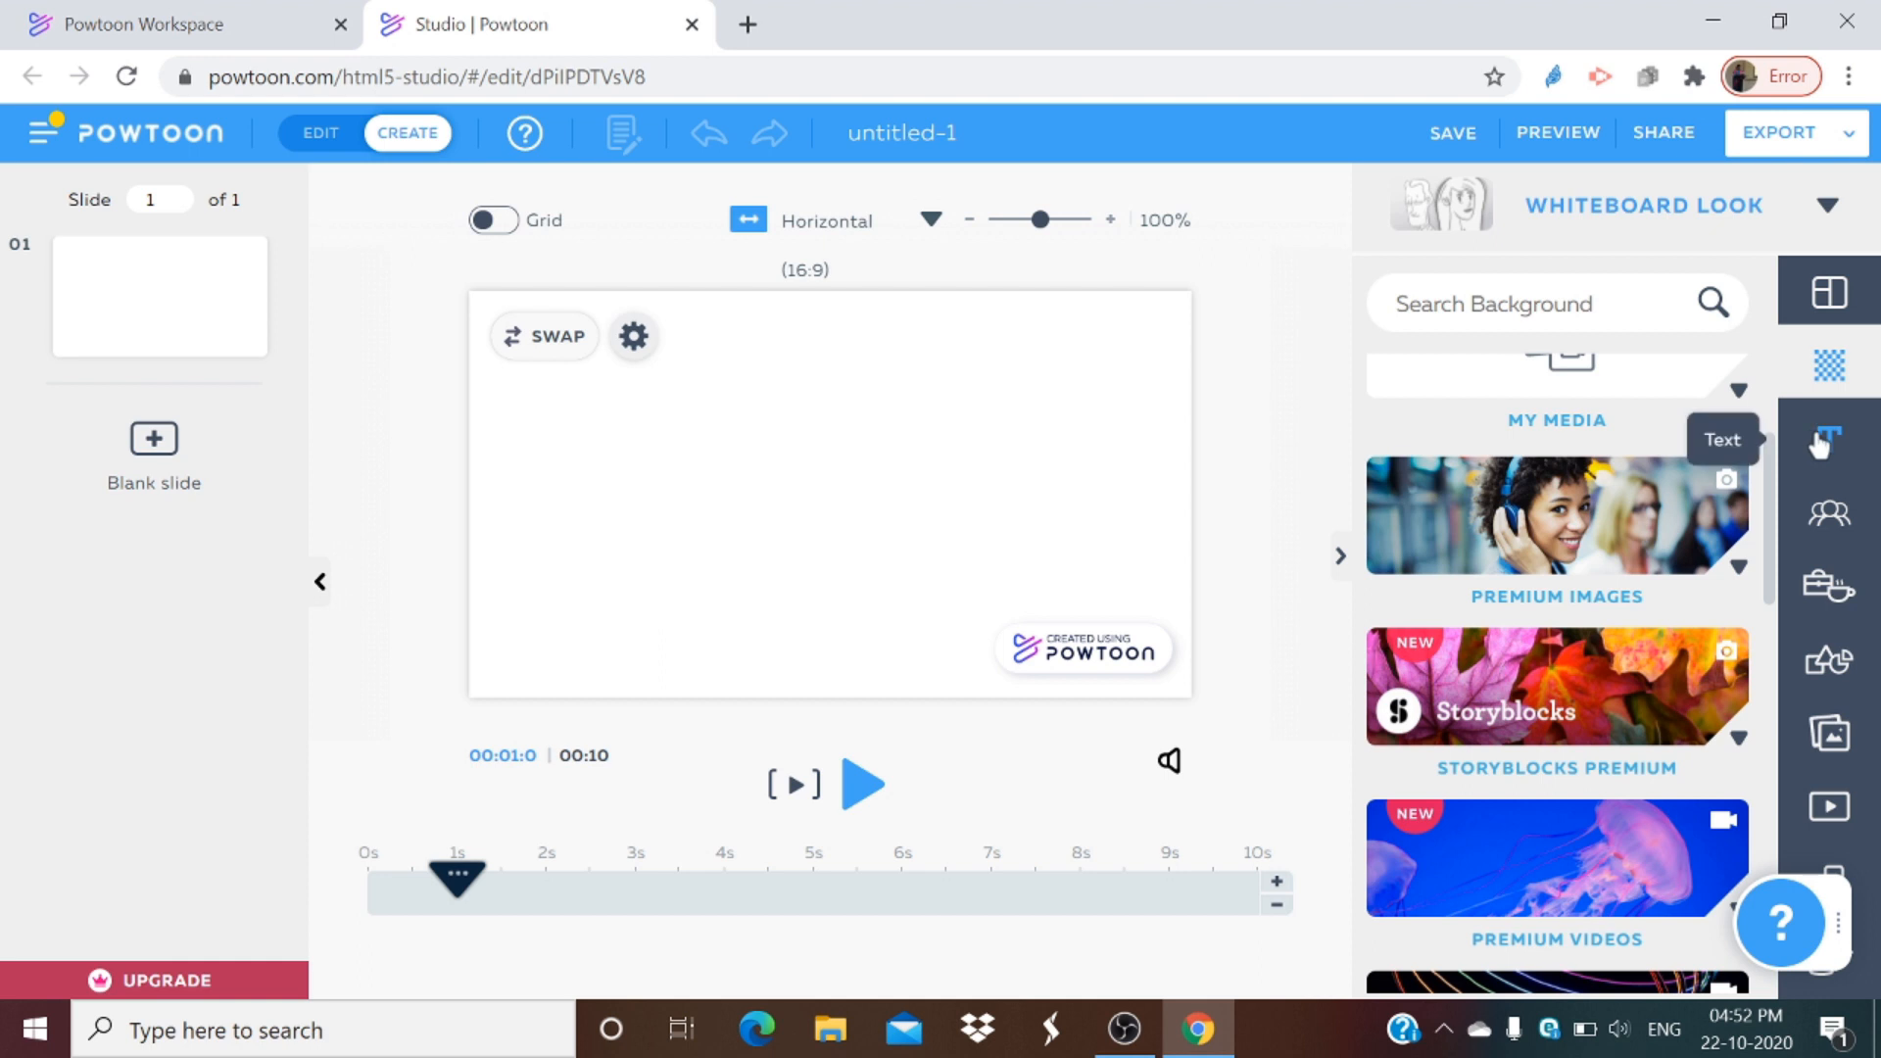
scroll(1568, 588, "down", 5)
scroll(1485, 588, "up", 8)
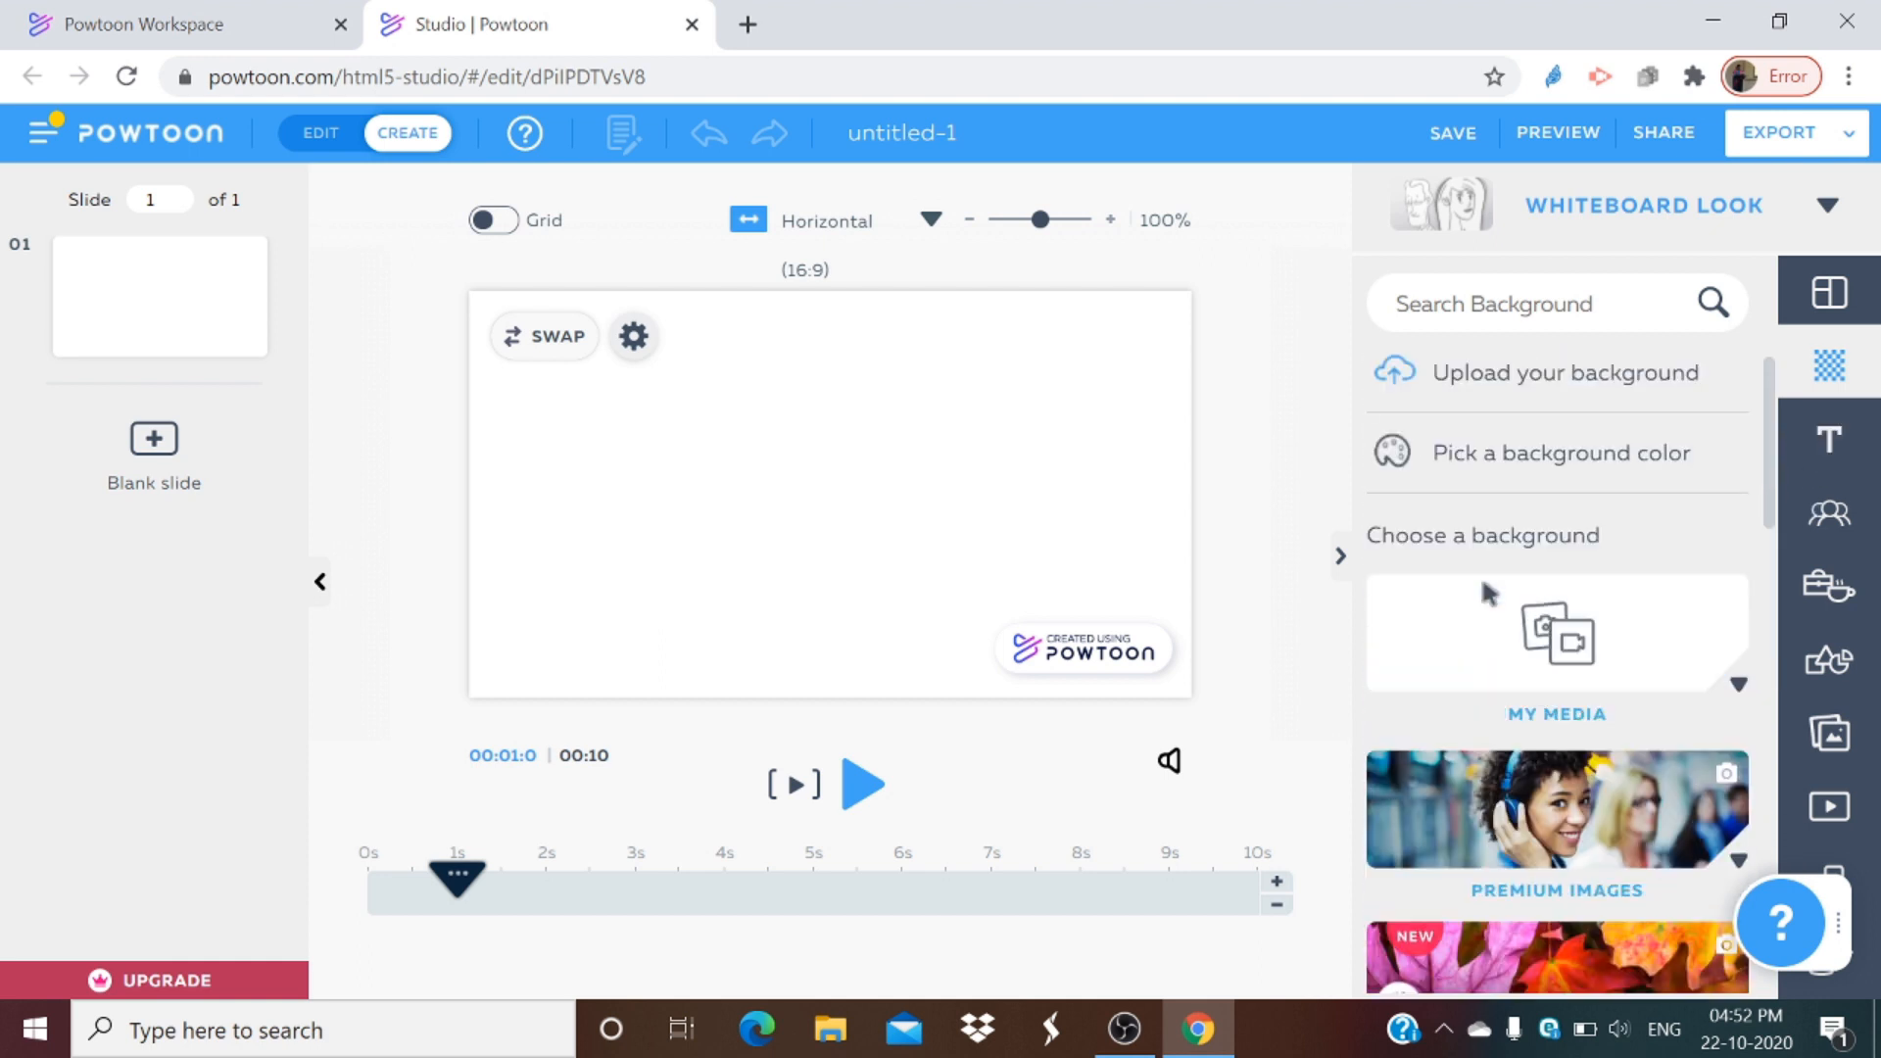
left_click(1515, 372)
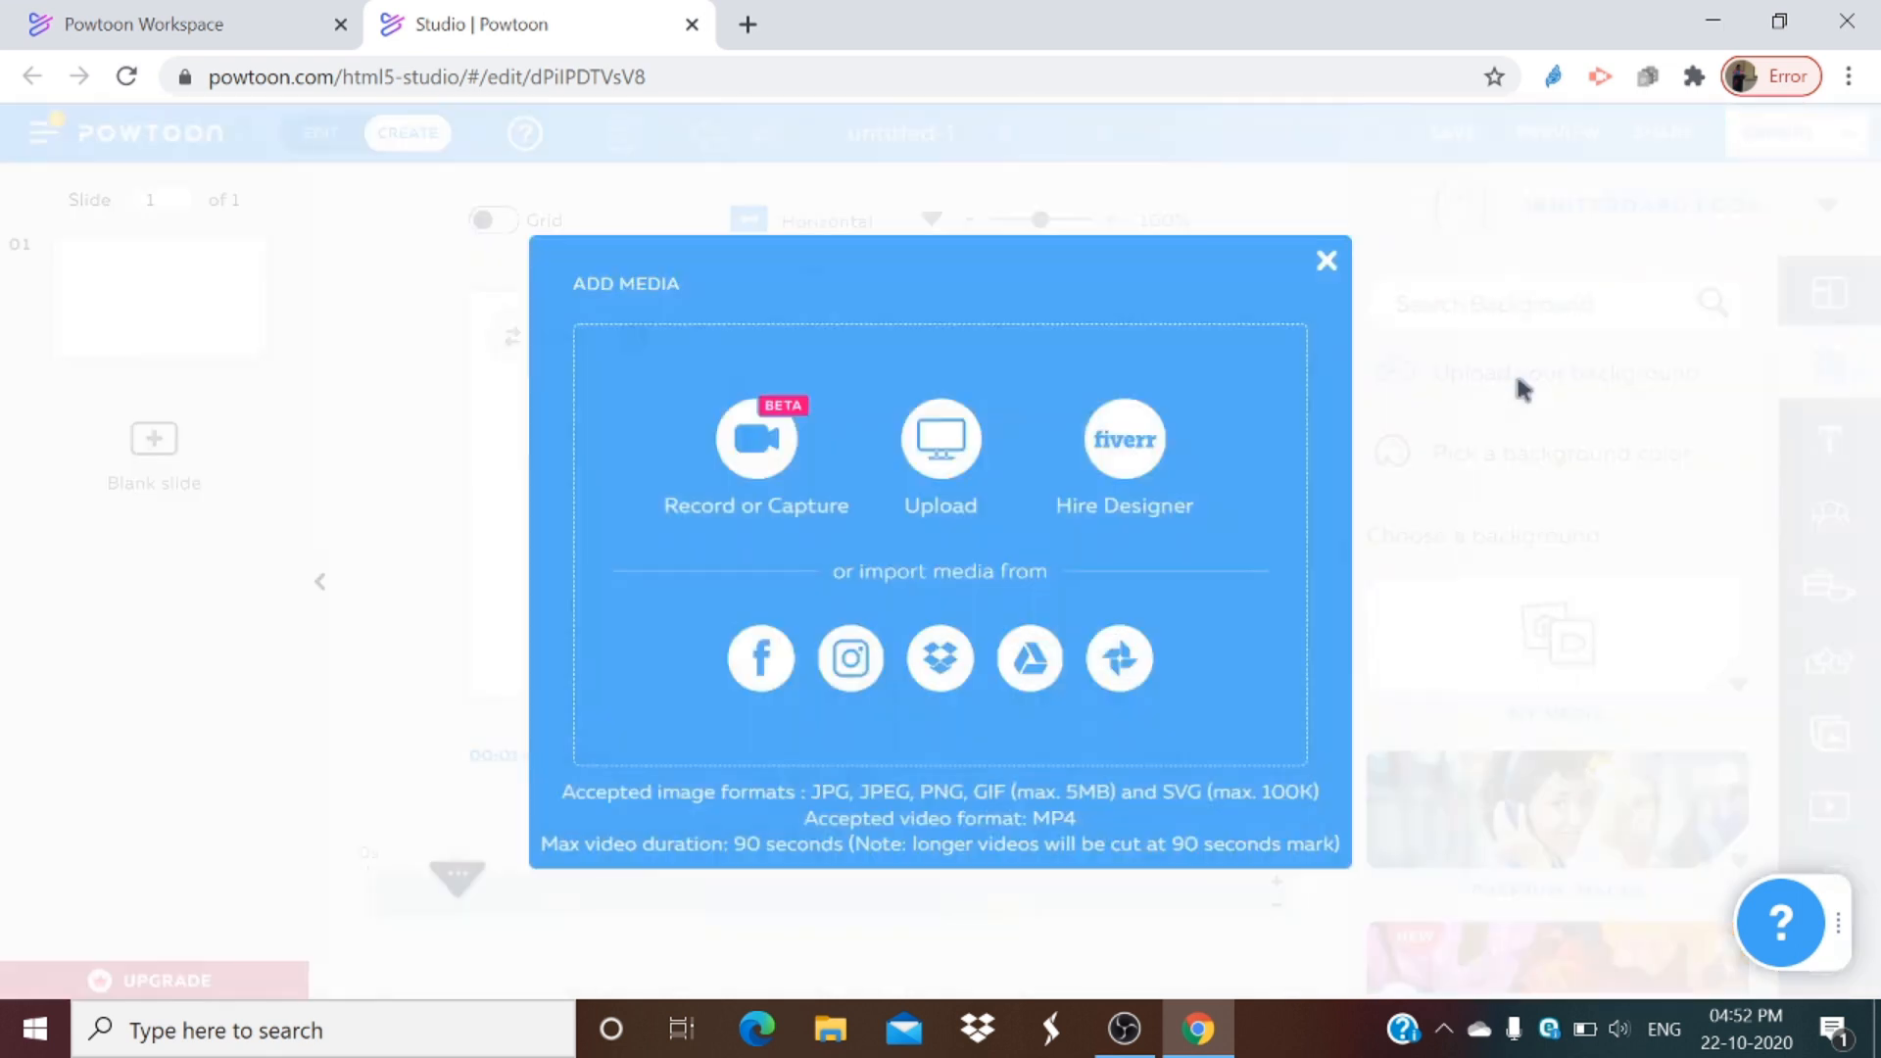
left_click(936, 460)
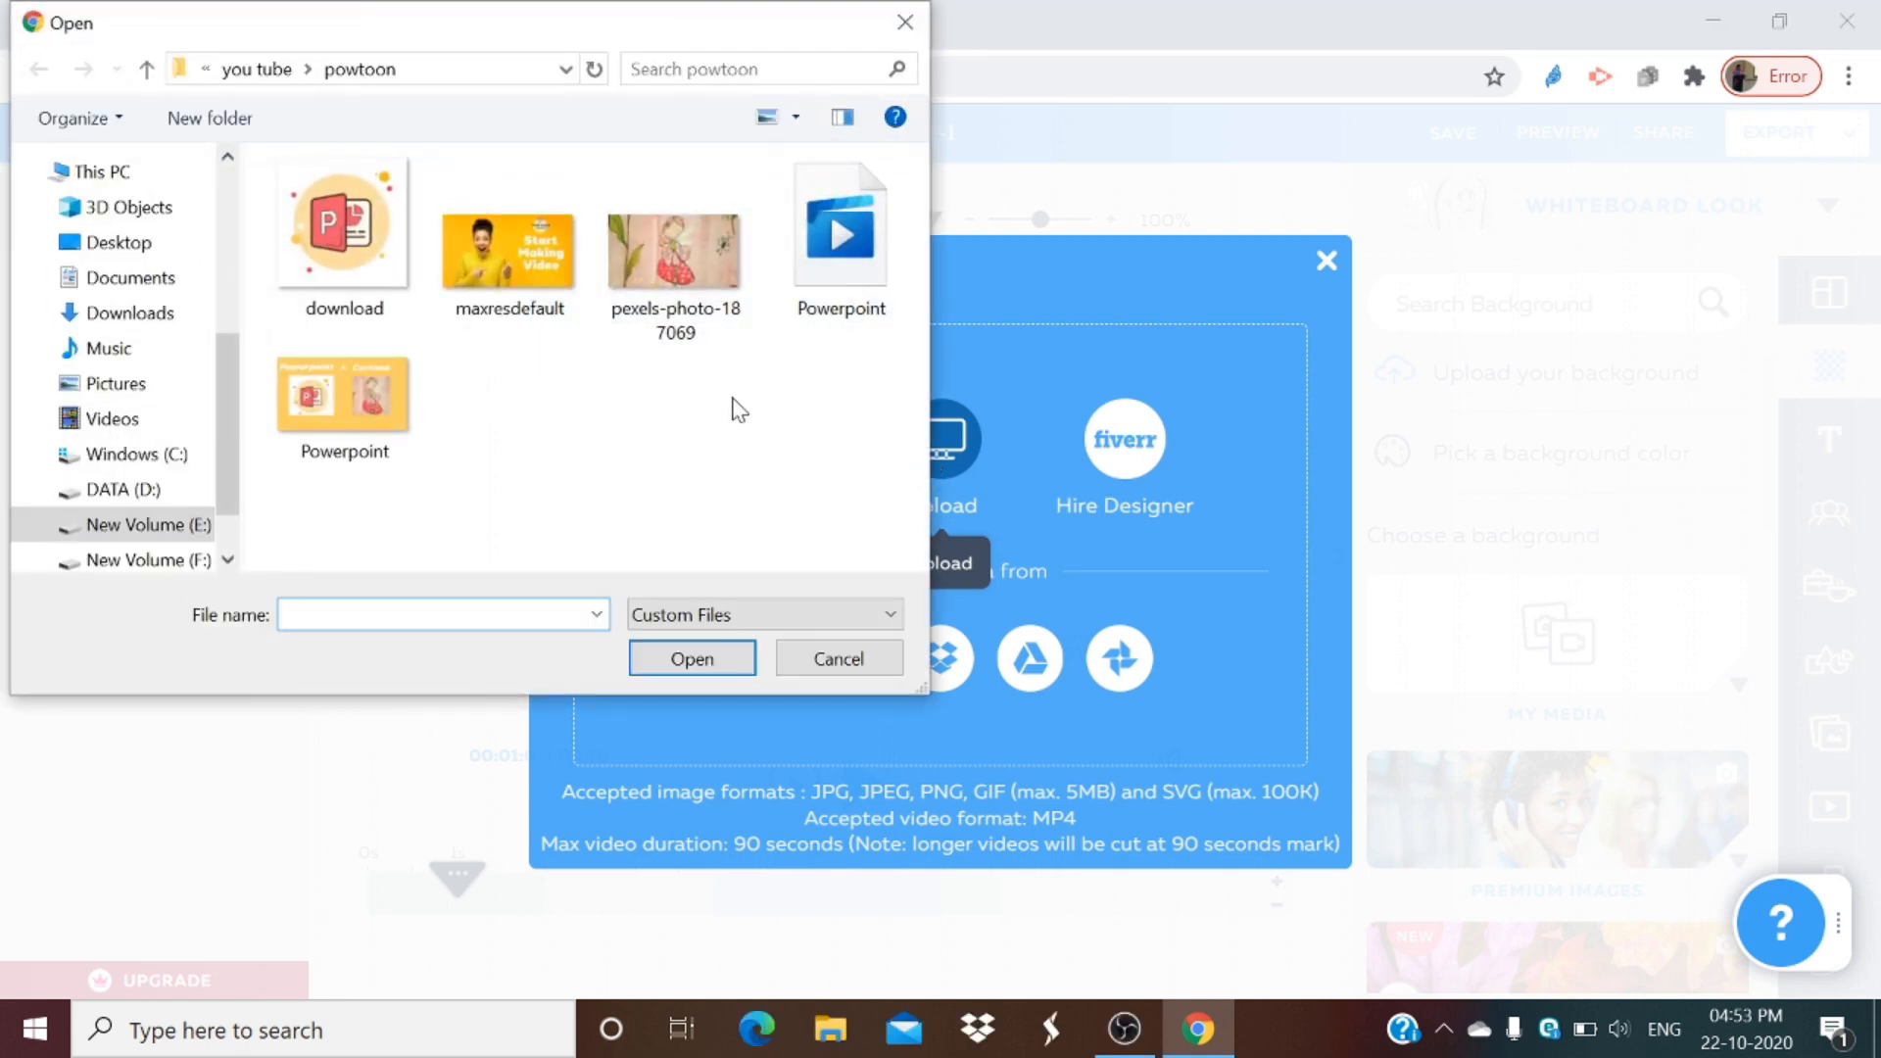
double_click(521, 275)
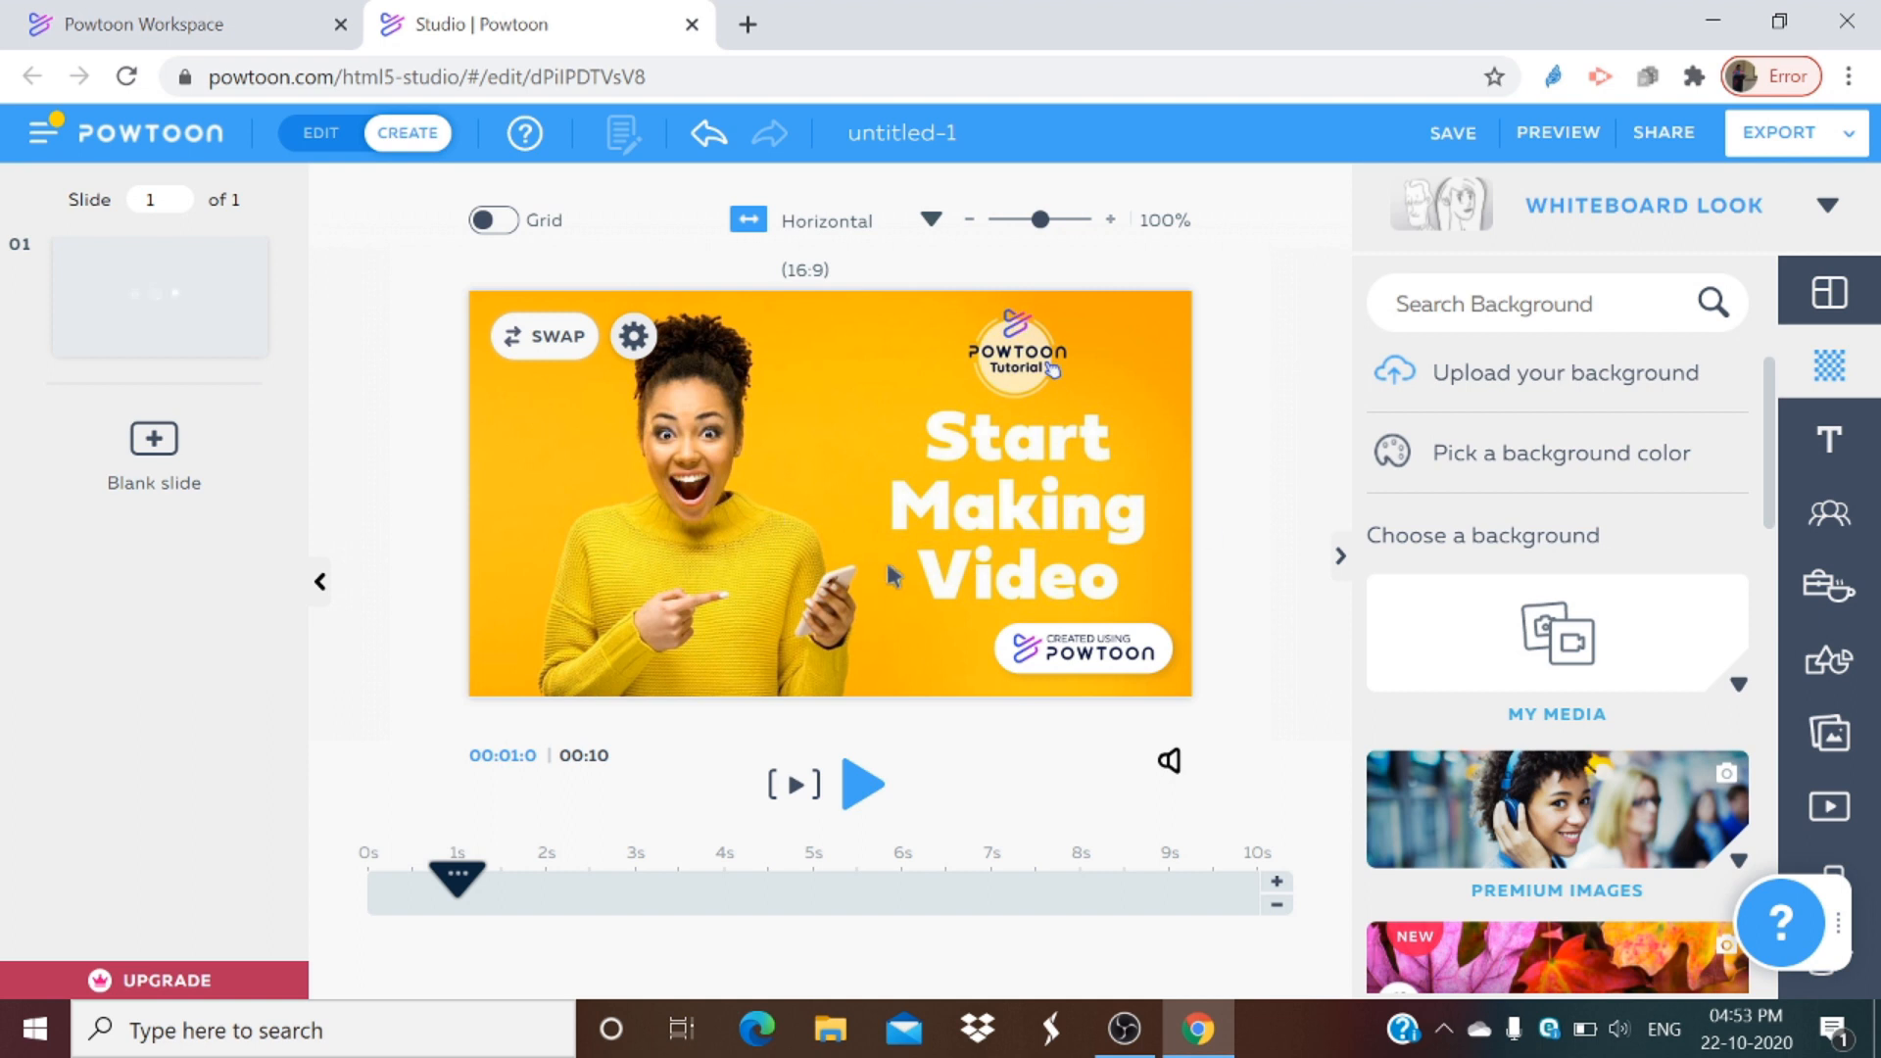
Step: Add a title text box to the slide and replace its placeholder text with the presenter's name
left_click(1826, 449)
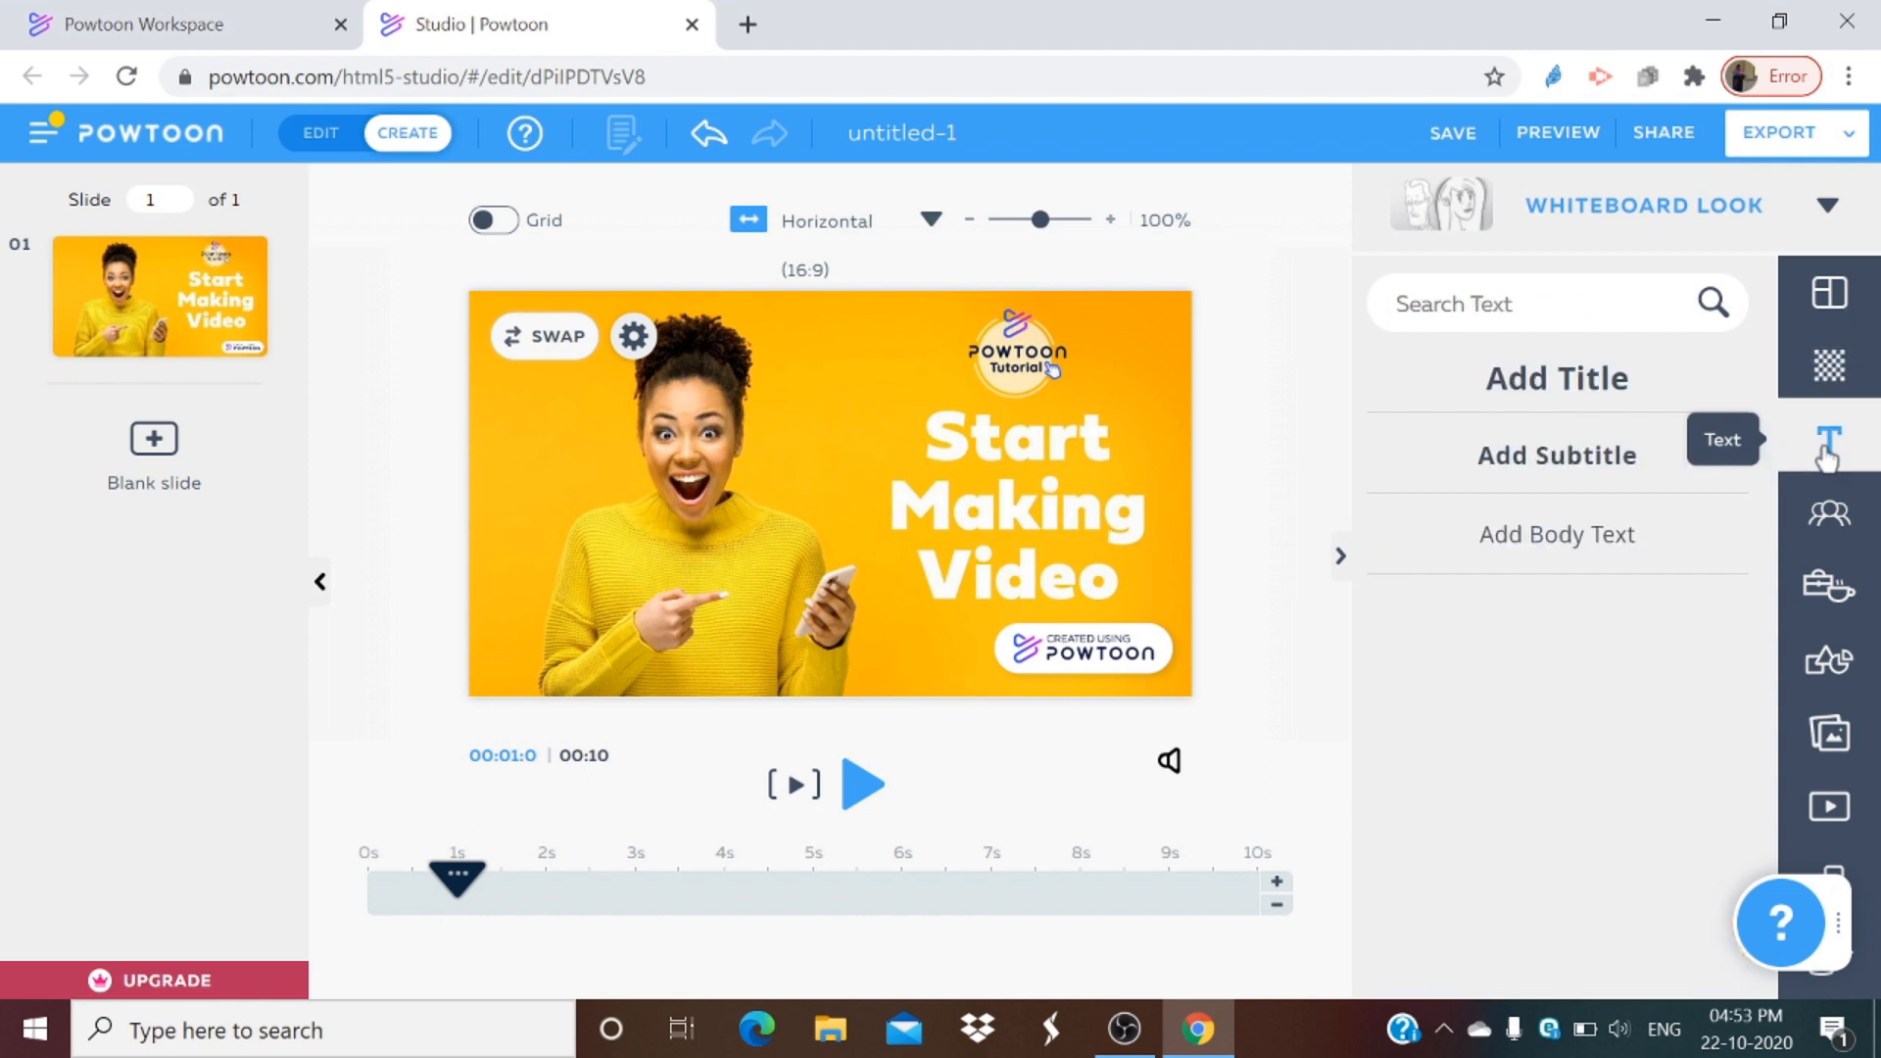
left_click(1506, 397)
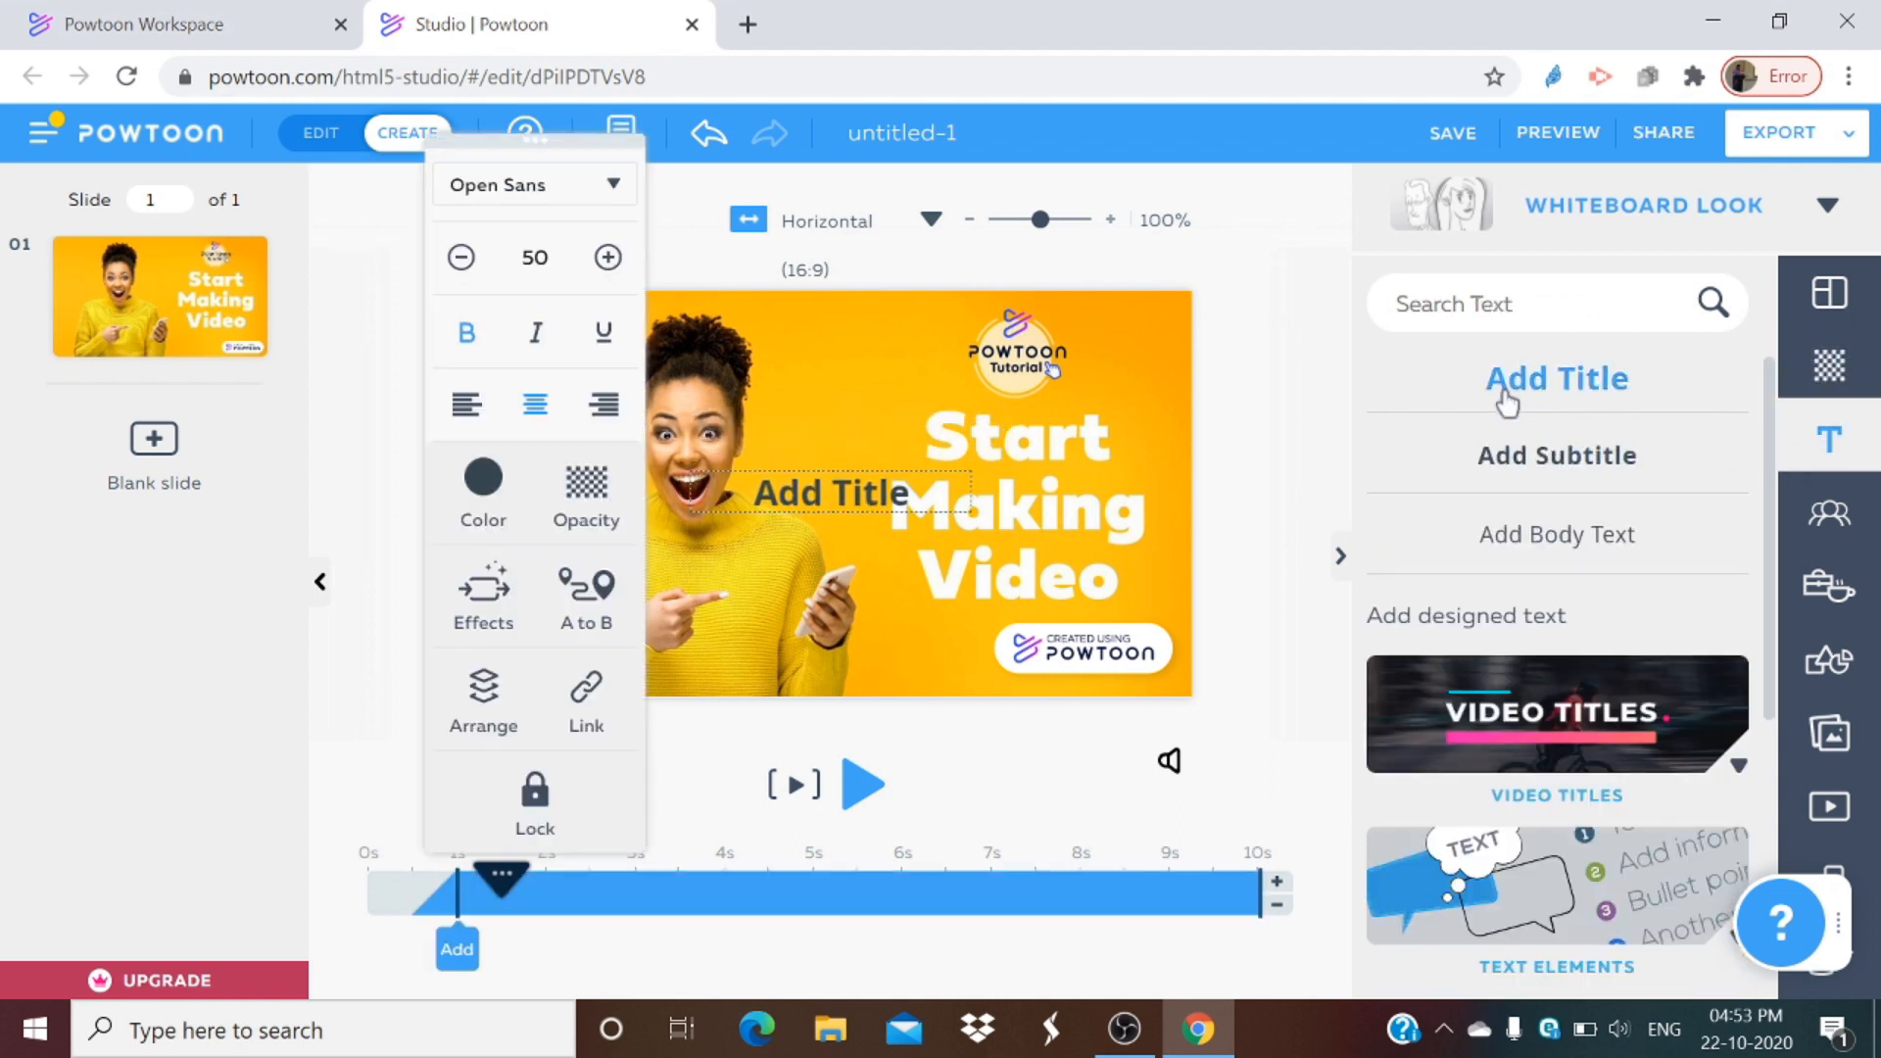
double_click(941, 500)
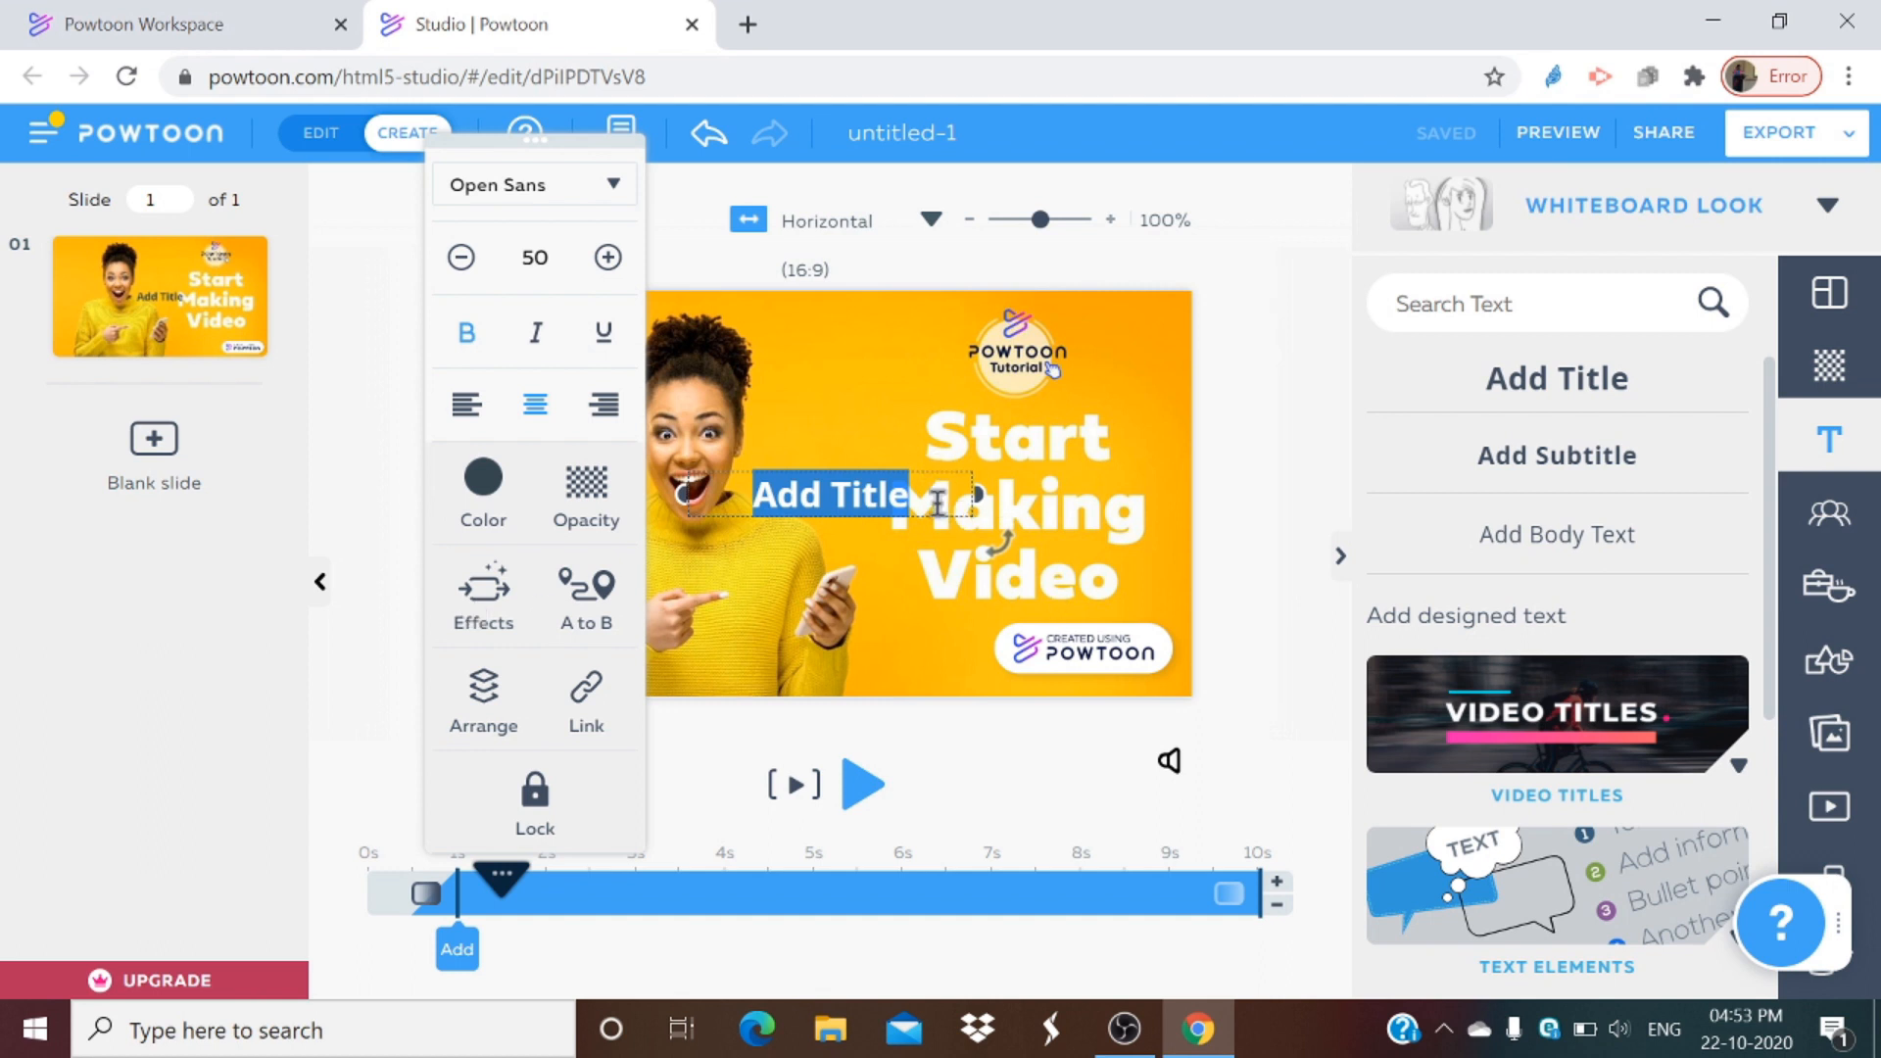
key("BackSpace")
type("Vadivukarasi")
key("BackSpace")
key("BackSpace")
key("BackSpace")
key("BackSpace")
key("BackSpace")
key("BackSpace")
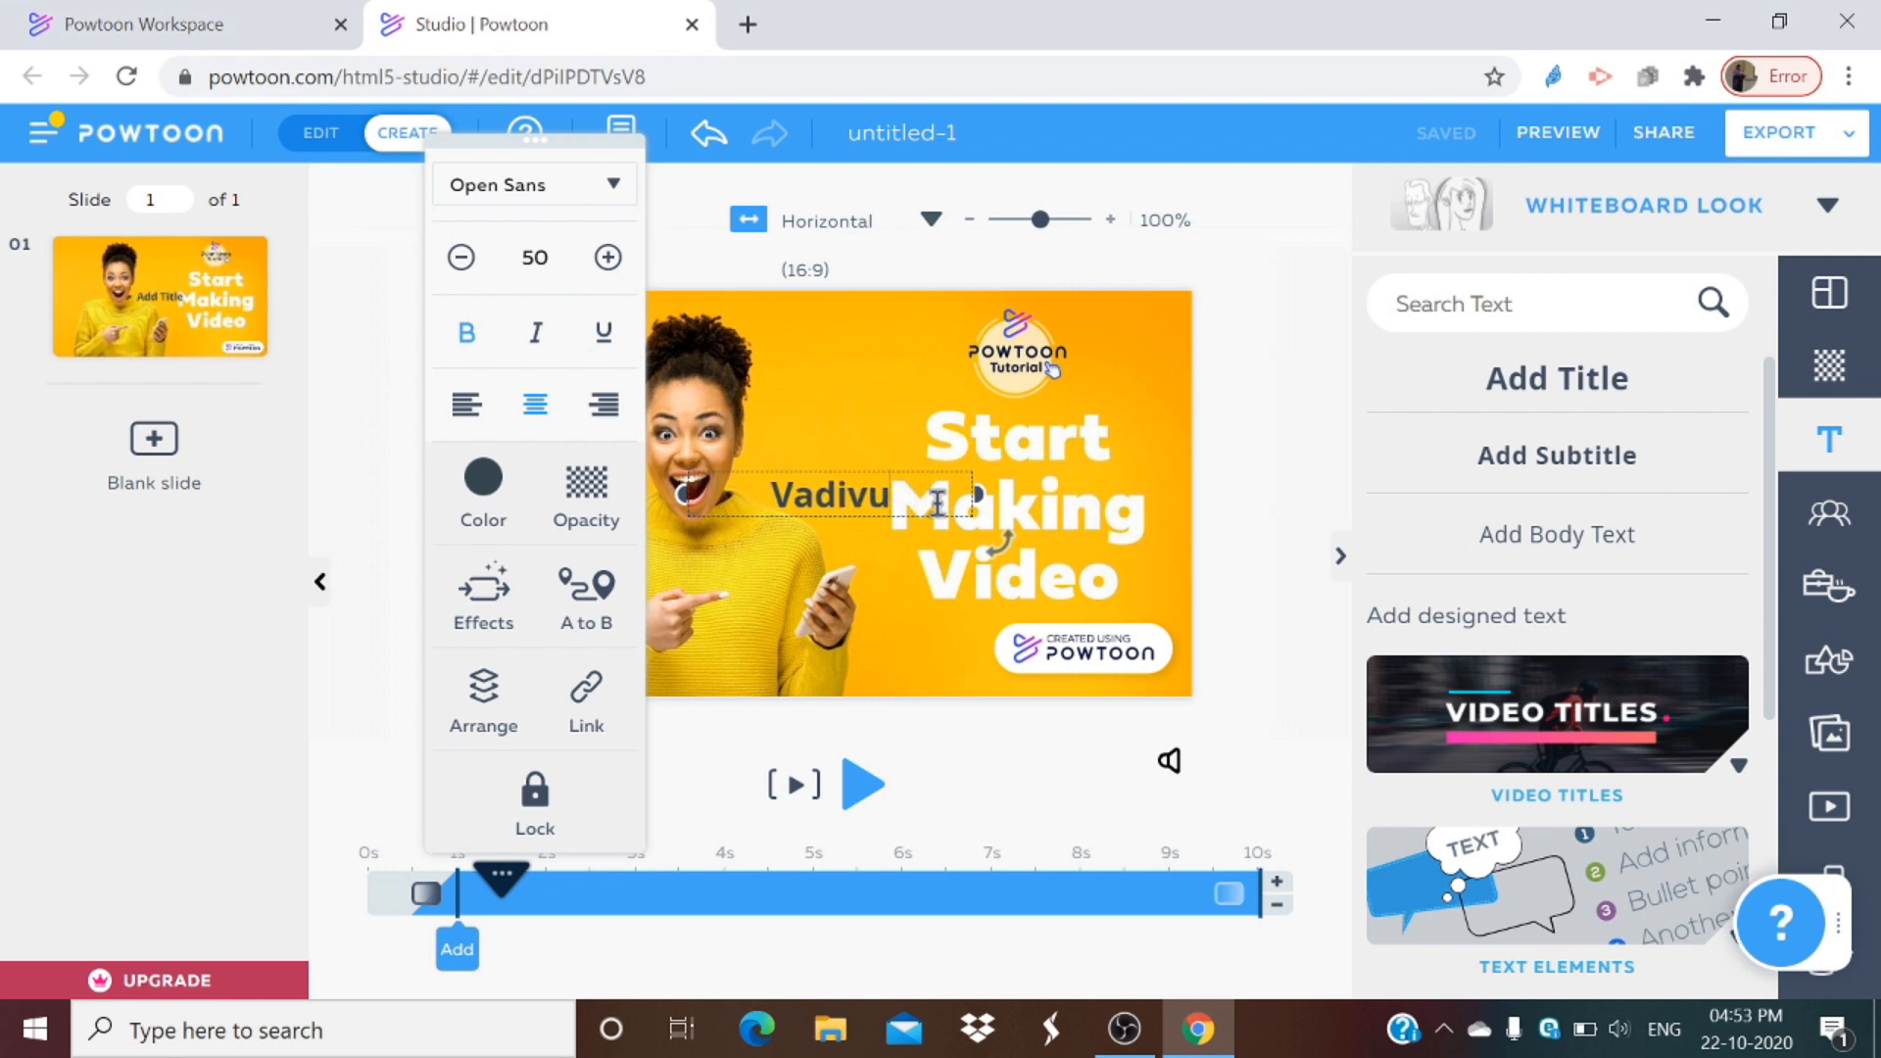
type("-K-Arasi")
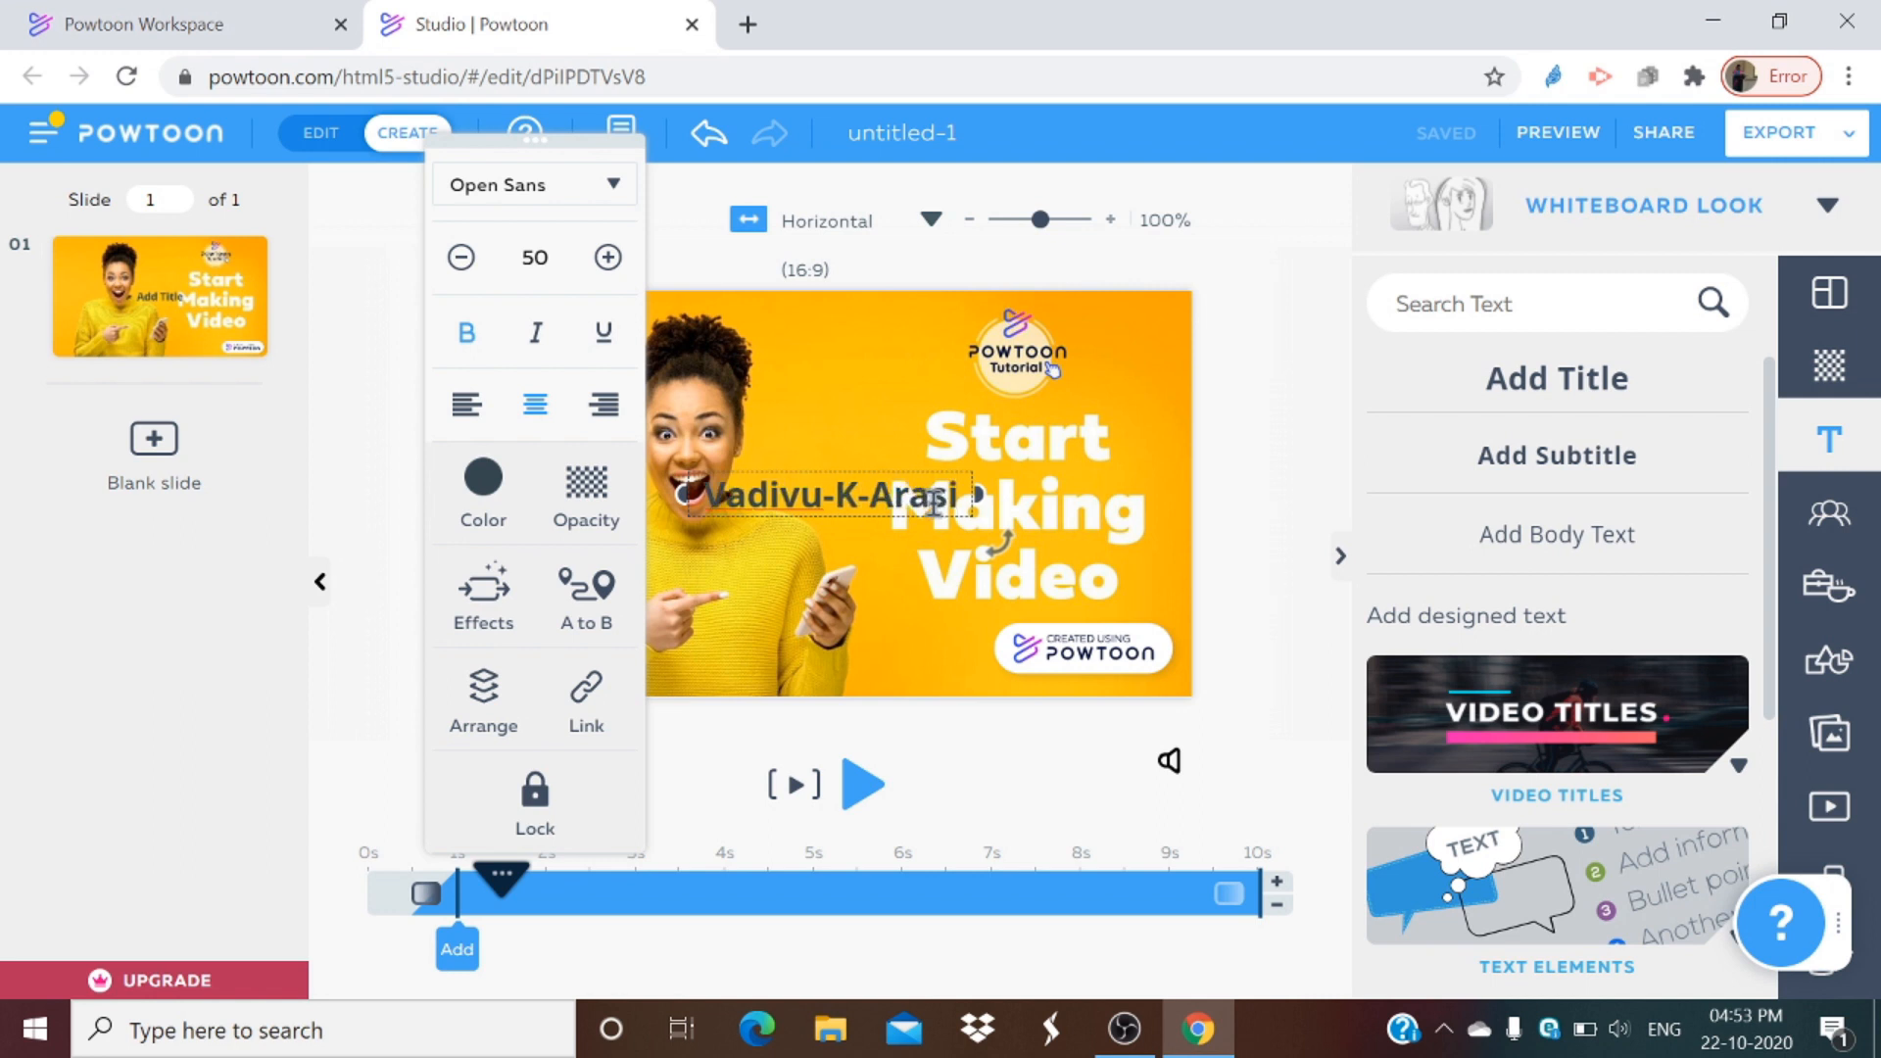
Step: Select the title text and set its color to red #FF1844
left_click_drag(714, 495, 969, 500)
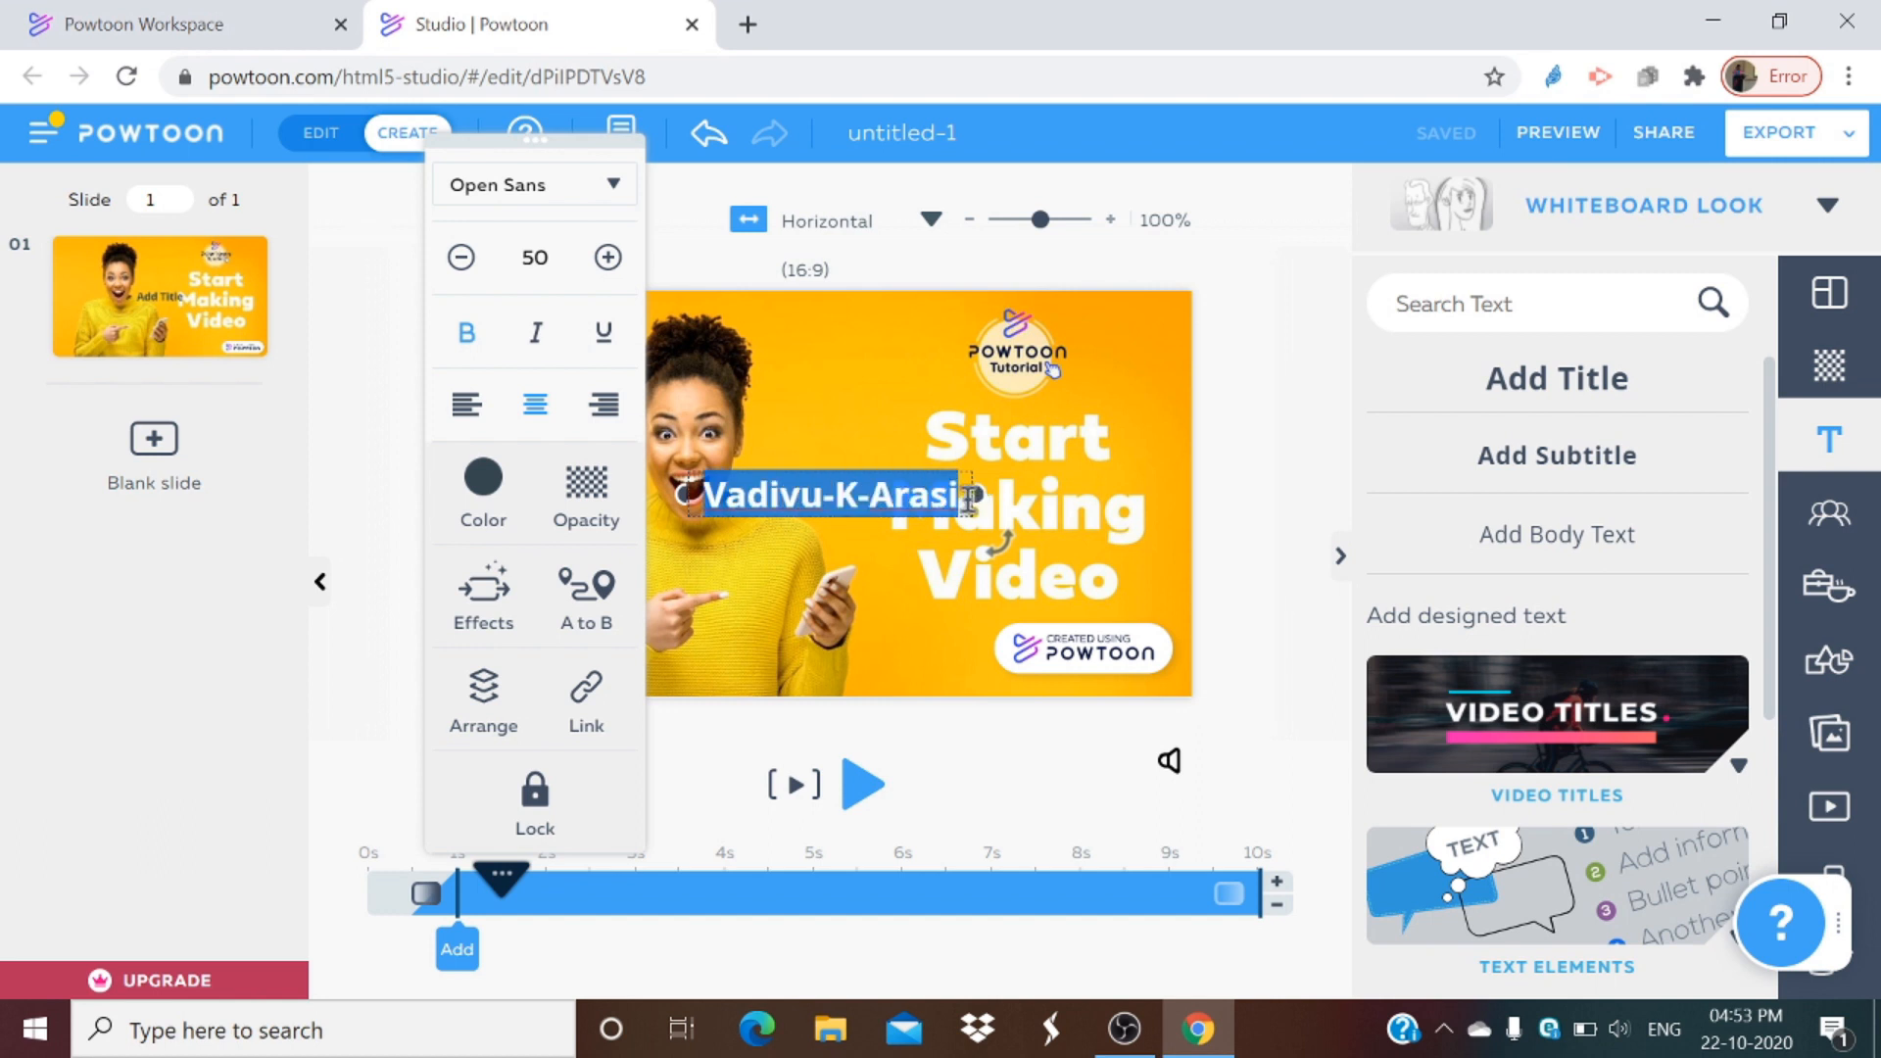
left_click(485, 480)
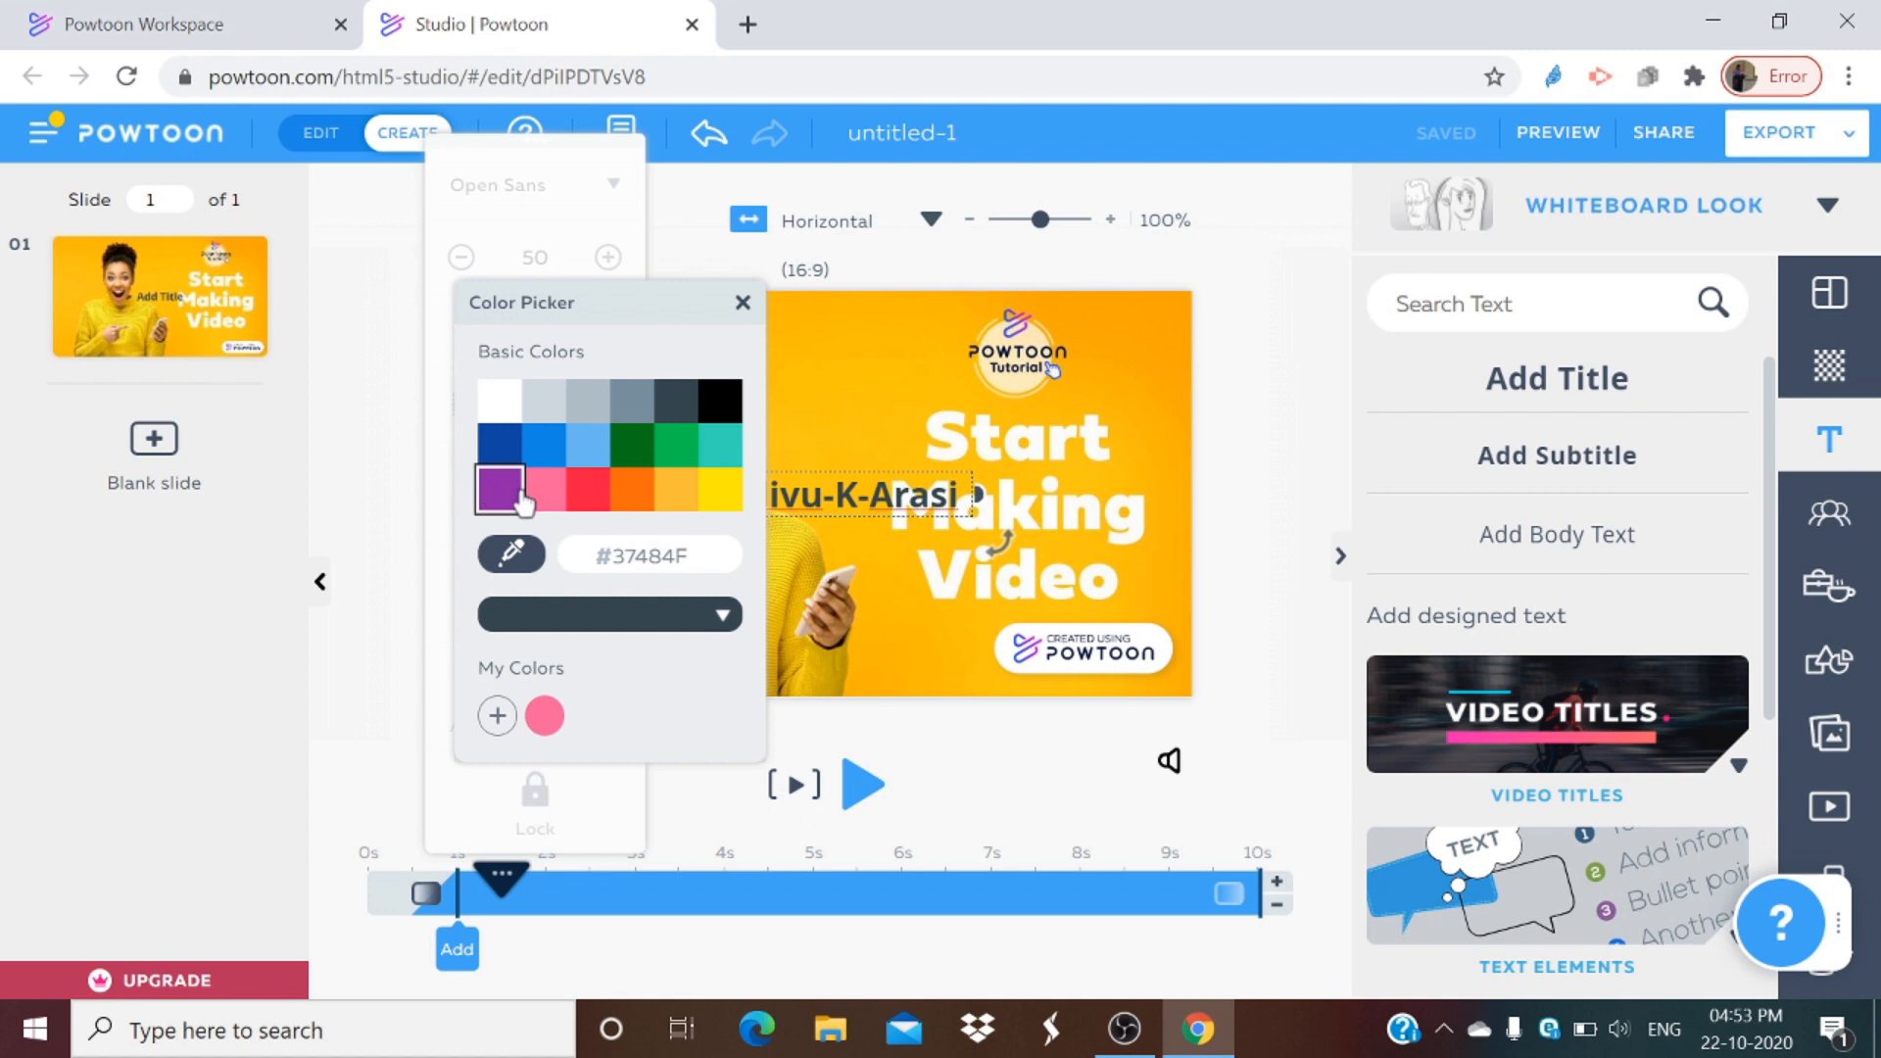
left_click(585, 490)
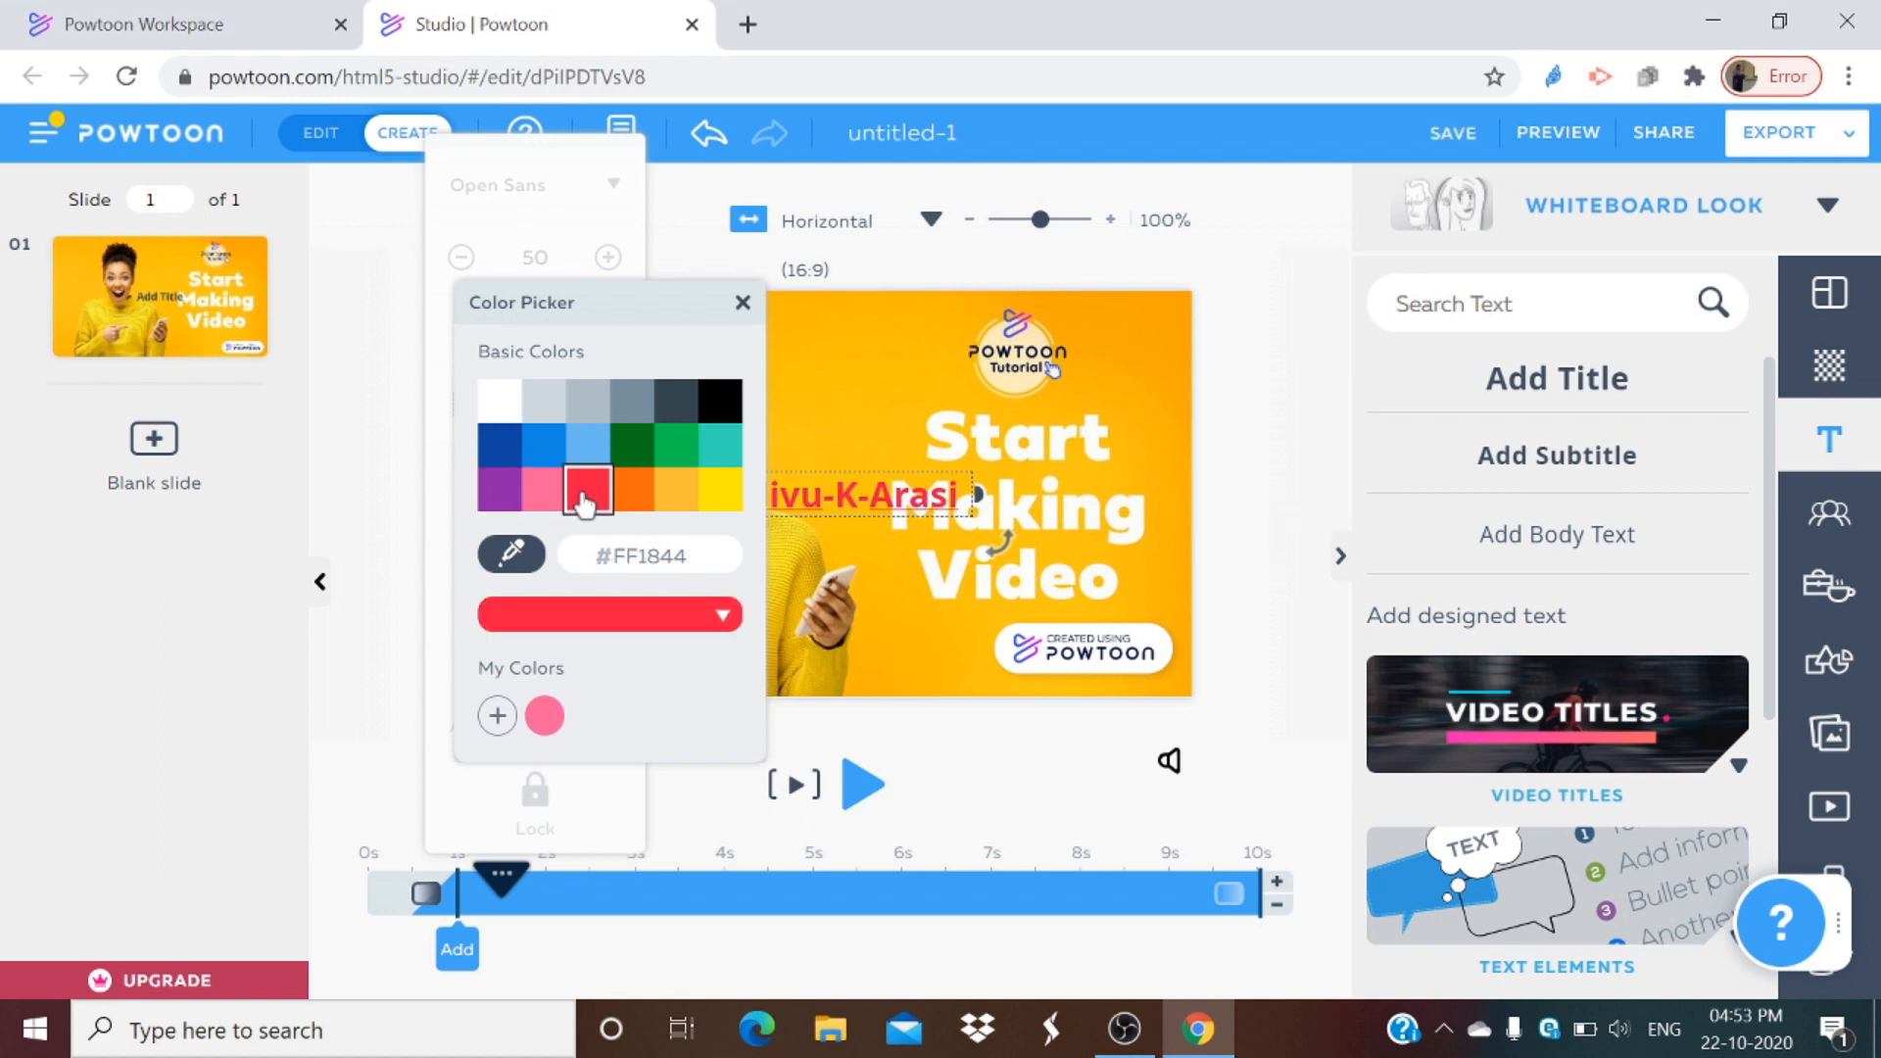
Step: Change the title text's font to Londrina Shadow
left_click(922, 490)
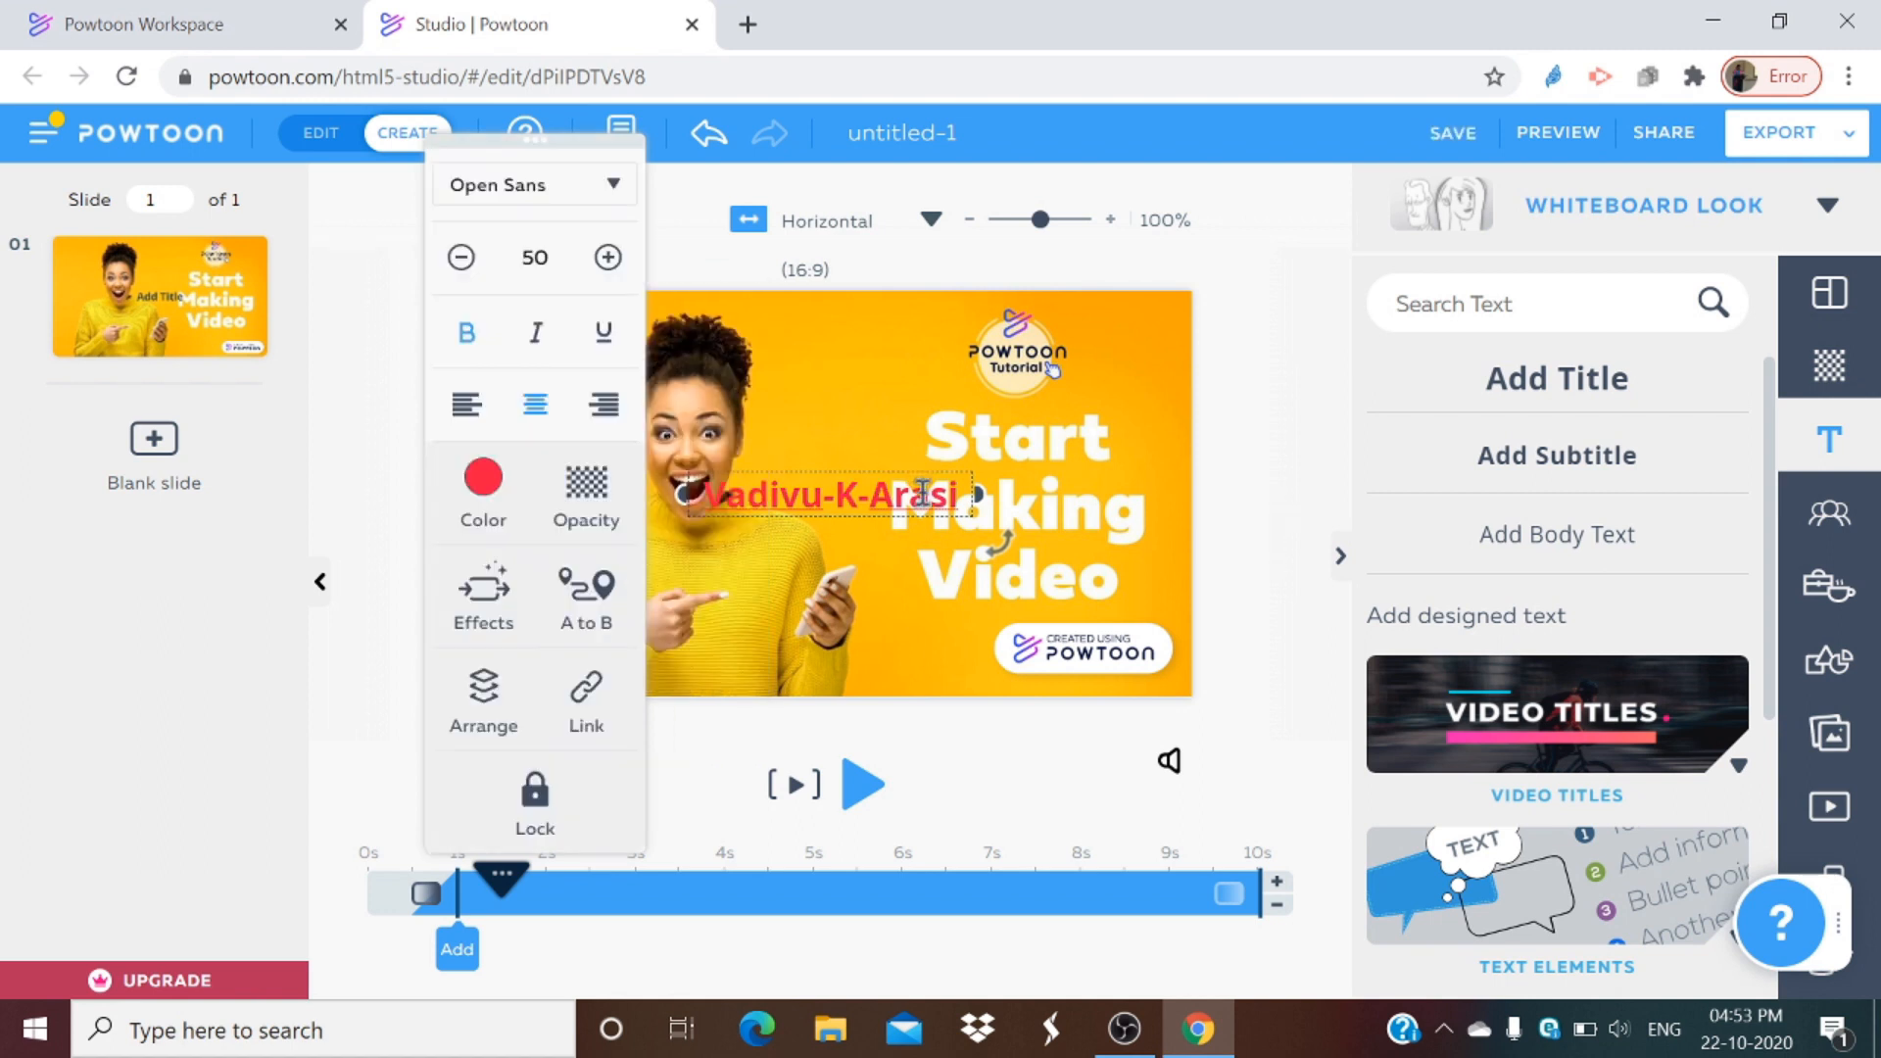
left_click(613, 184)
scroll(603, 495, "down", 5)
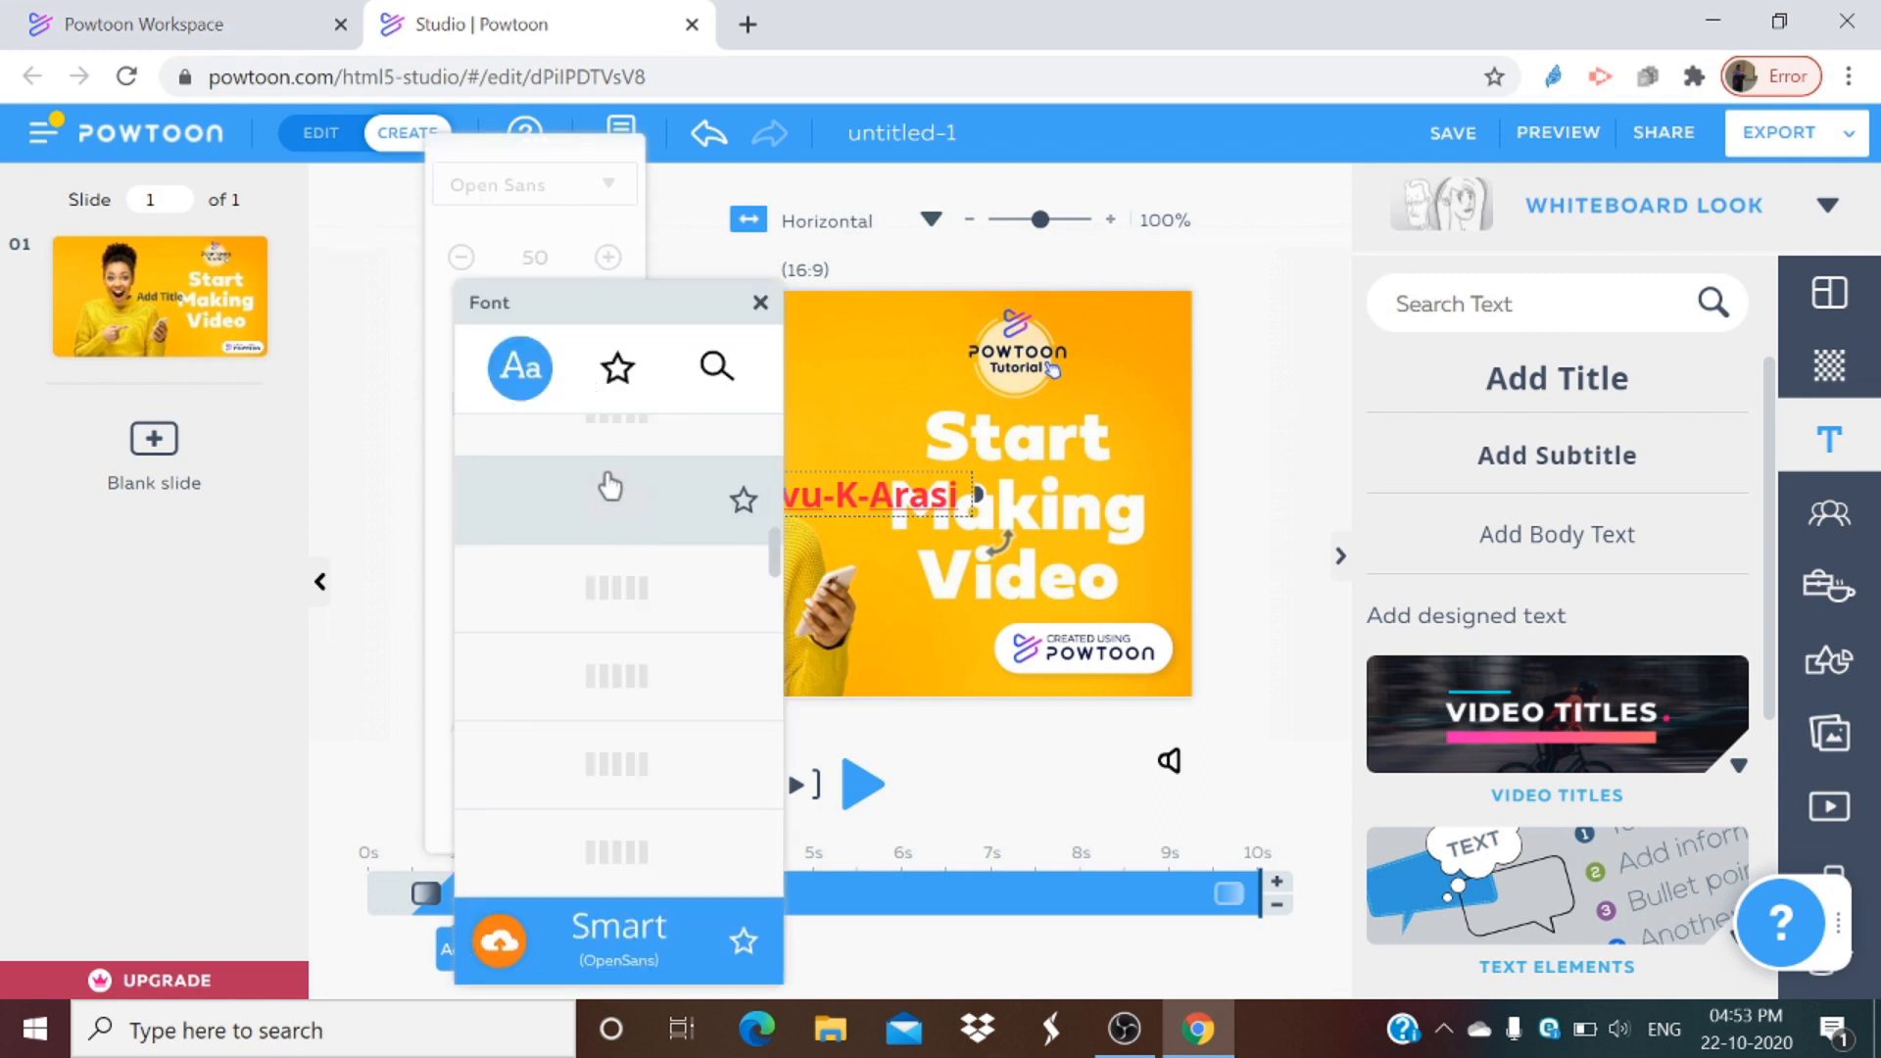
left_click(706, 558)
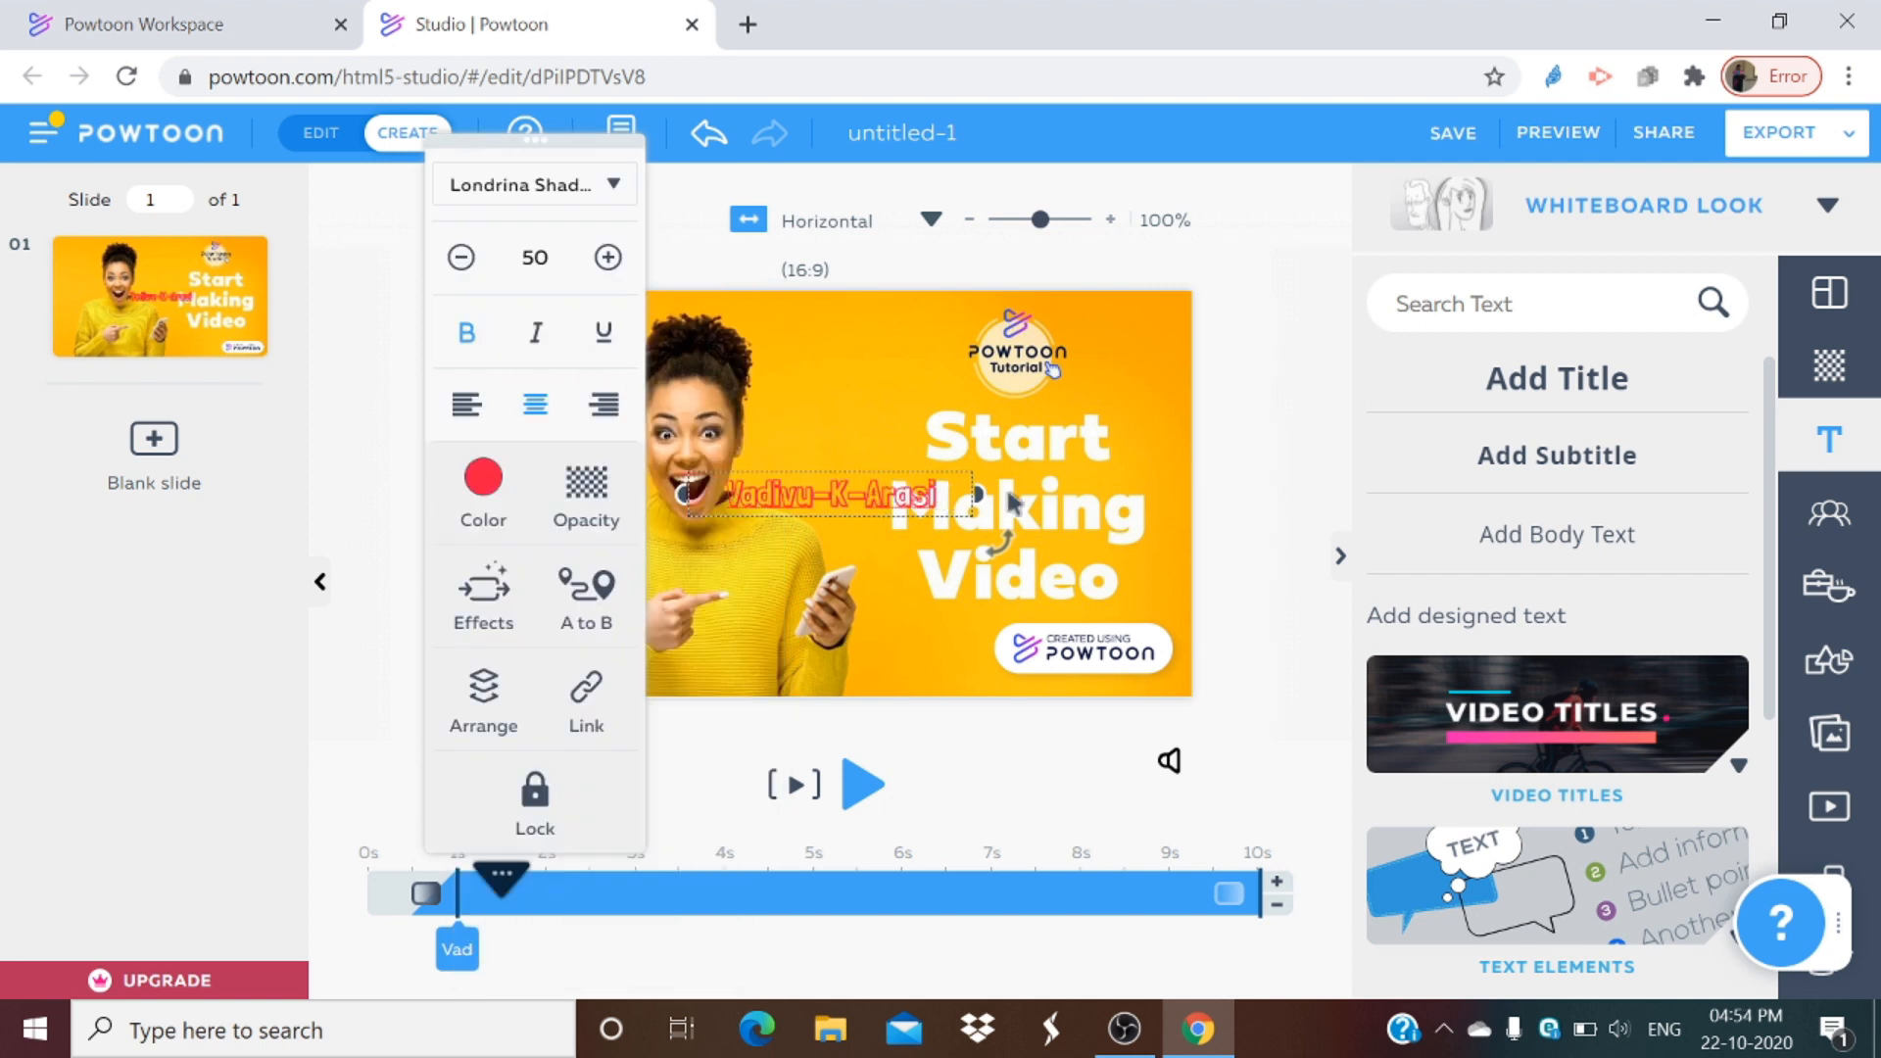
Step: Widen the title text box and increase its font size to 66
left_click_drag(986, 495, 1063, 495)
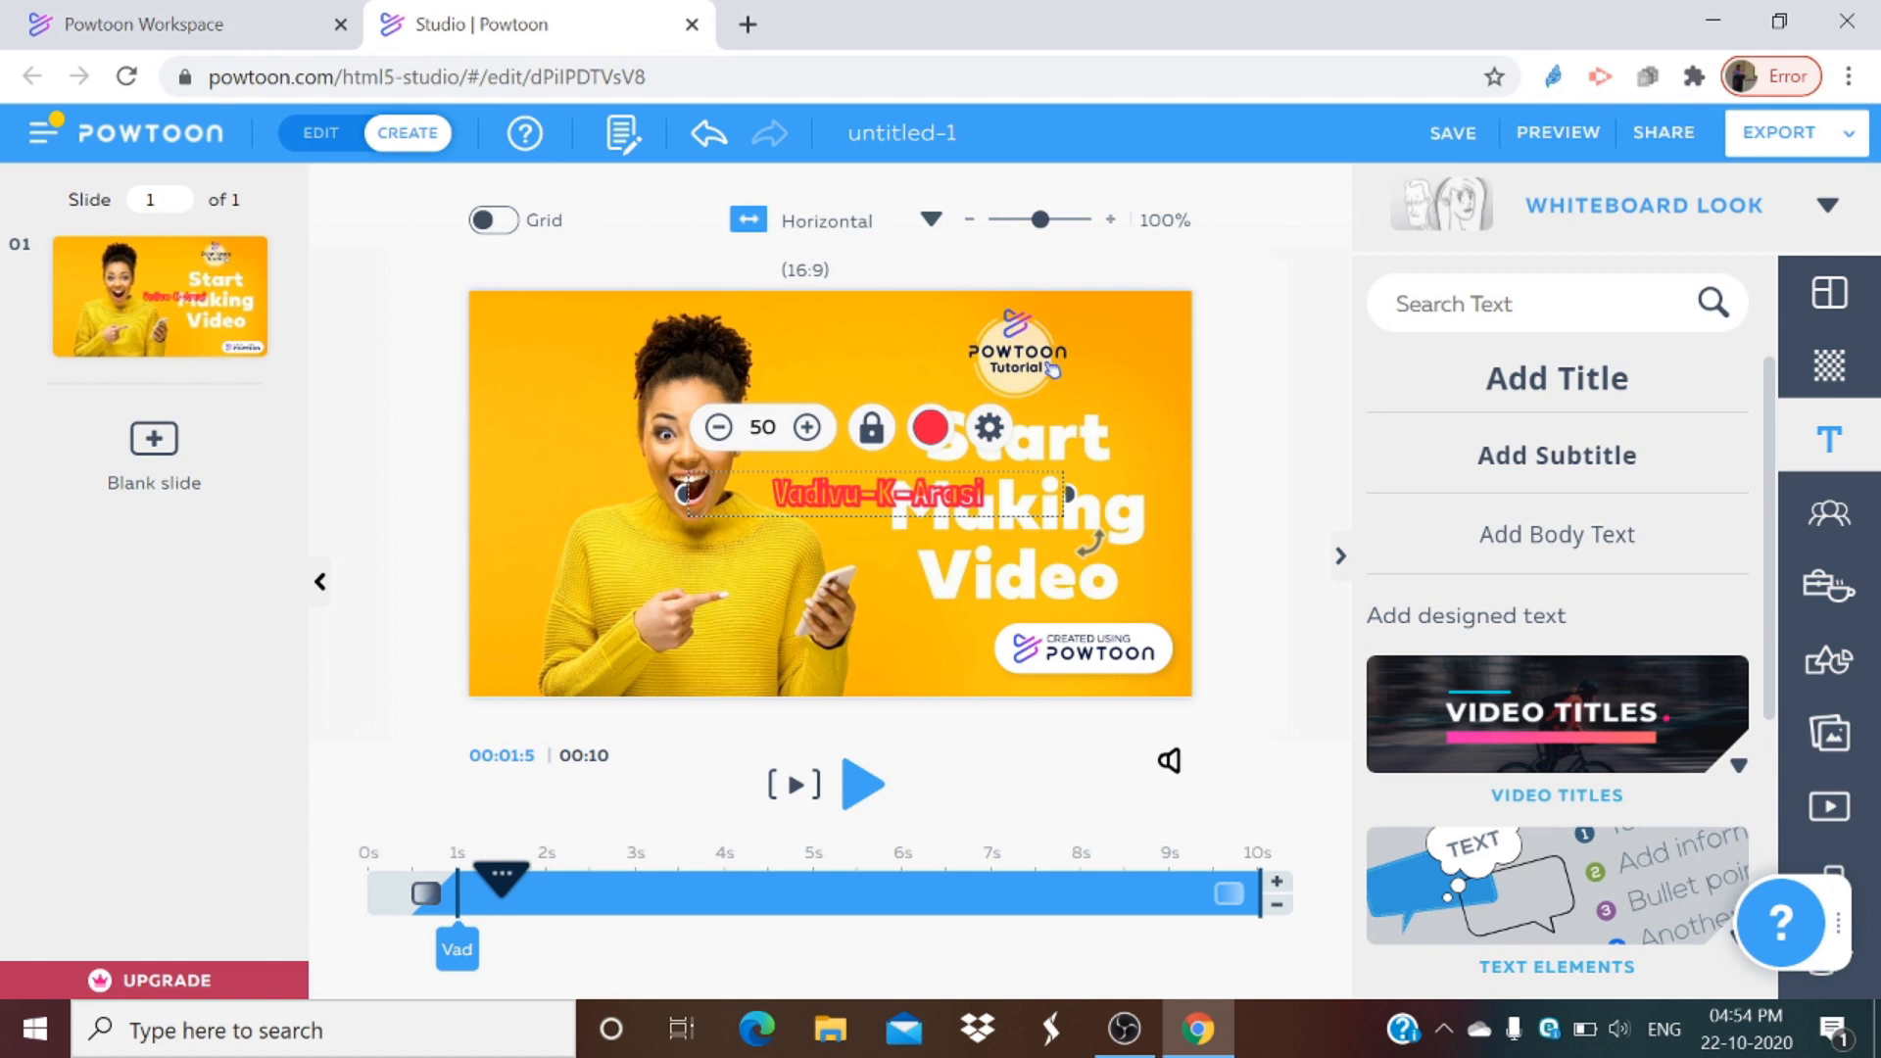
left_click(809, 428)
left_click(809, 428)
left_click(809, 428)
left_click(808, 428)
left_click(809, 428)
left_click(809, 428)
left_click(808, 428)
left_click(808, 428)
left_click(809, 428)
left_click(809, 428)
left_click(809, 428)
left_click(809, 428)
left_click(808, 428)
left_click(808, 429)
left_click(808, 428)
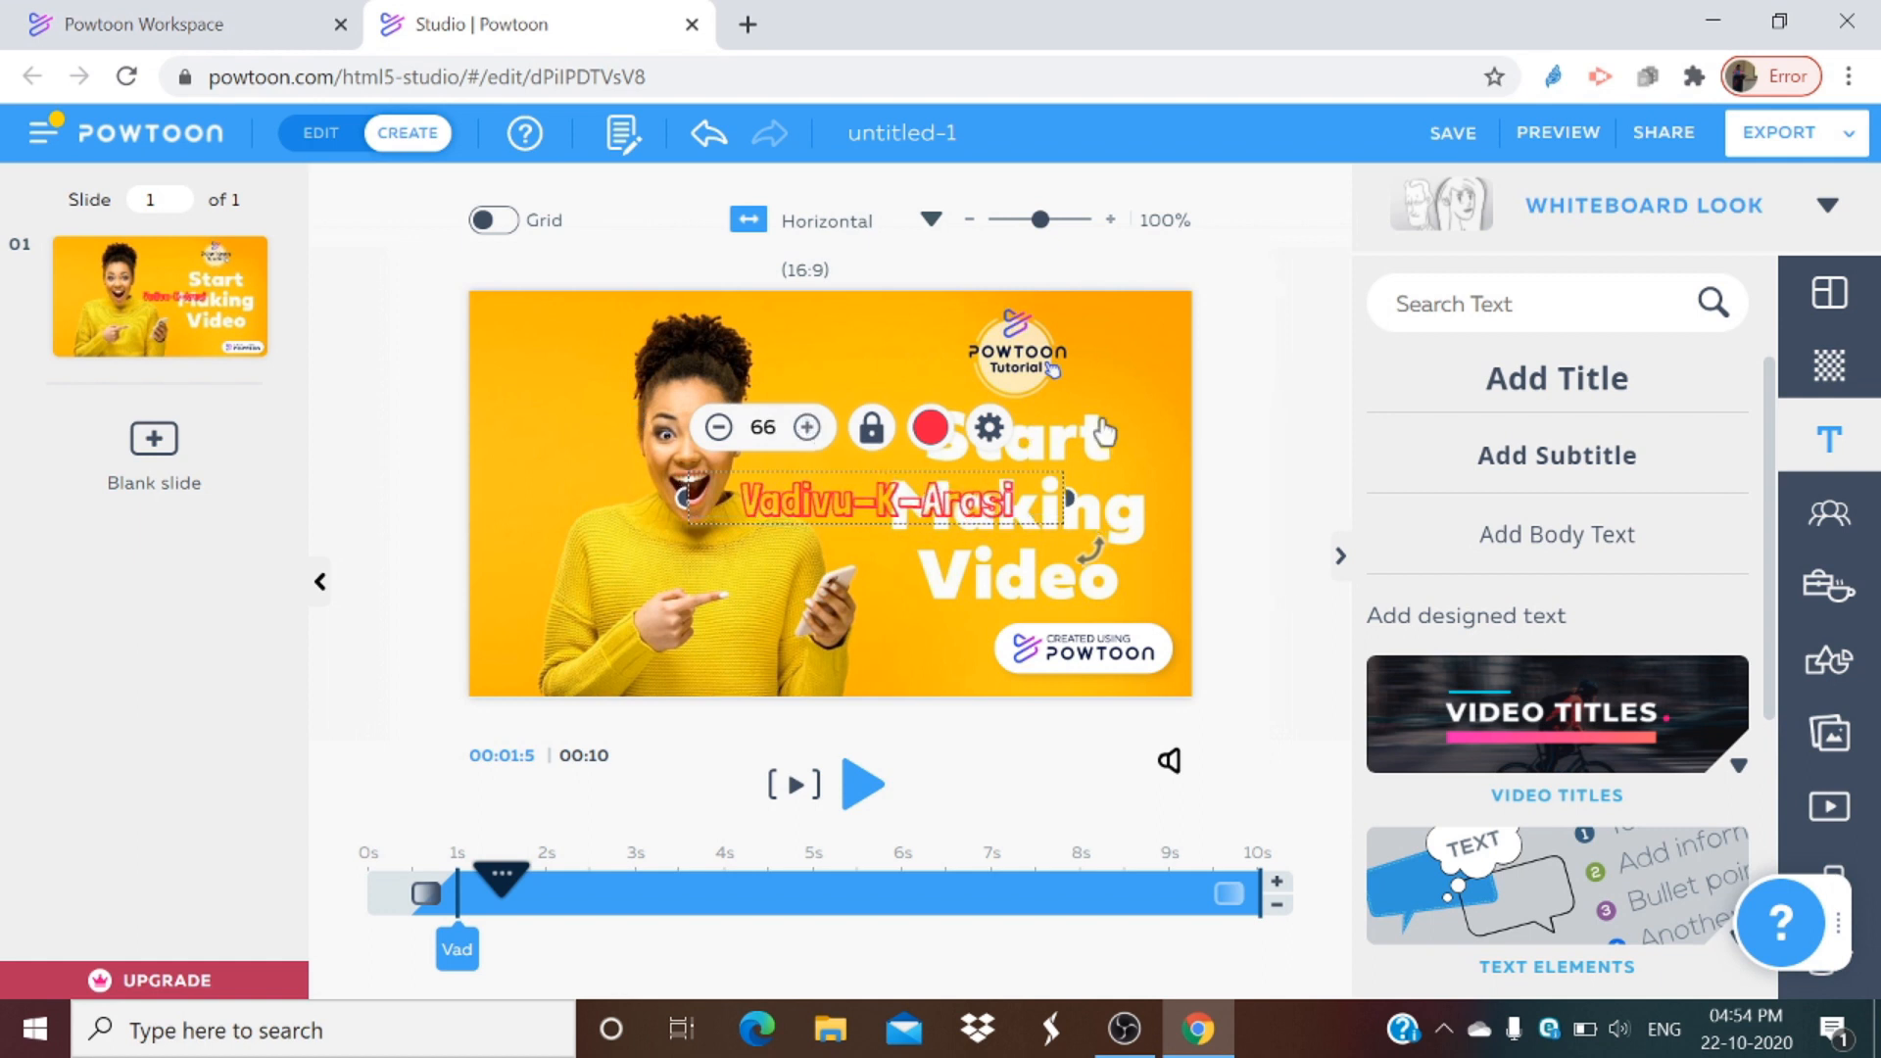
Step: Try out several basic colors on the title text, finishing with red #FF1844
left_click(932, 437)
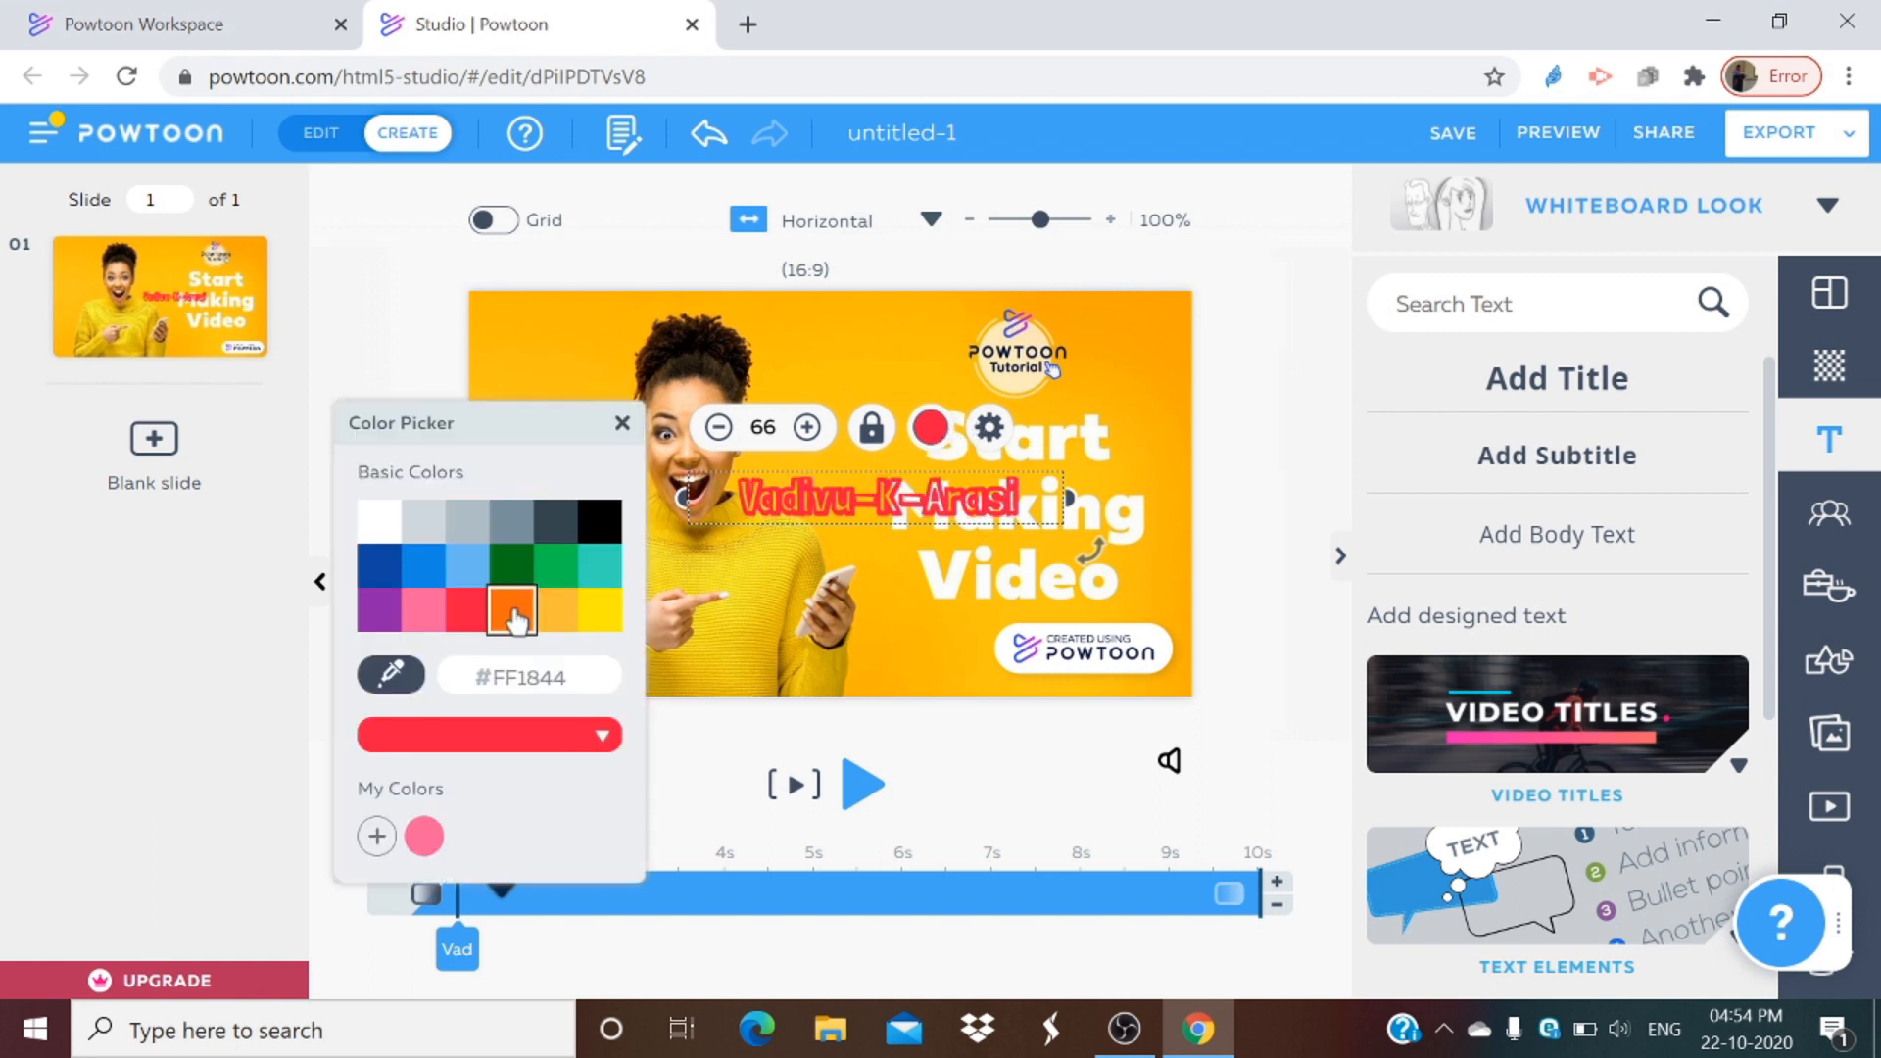
left_click(378, 529)
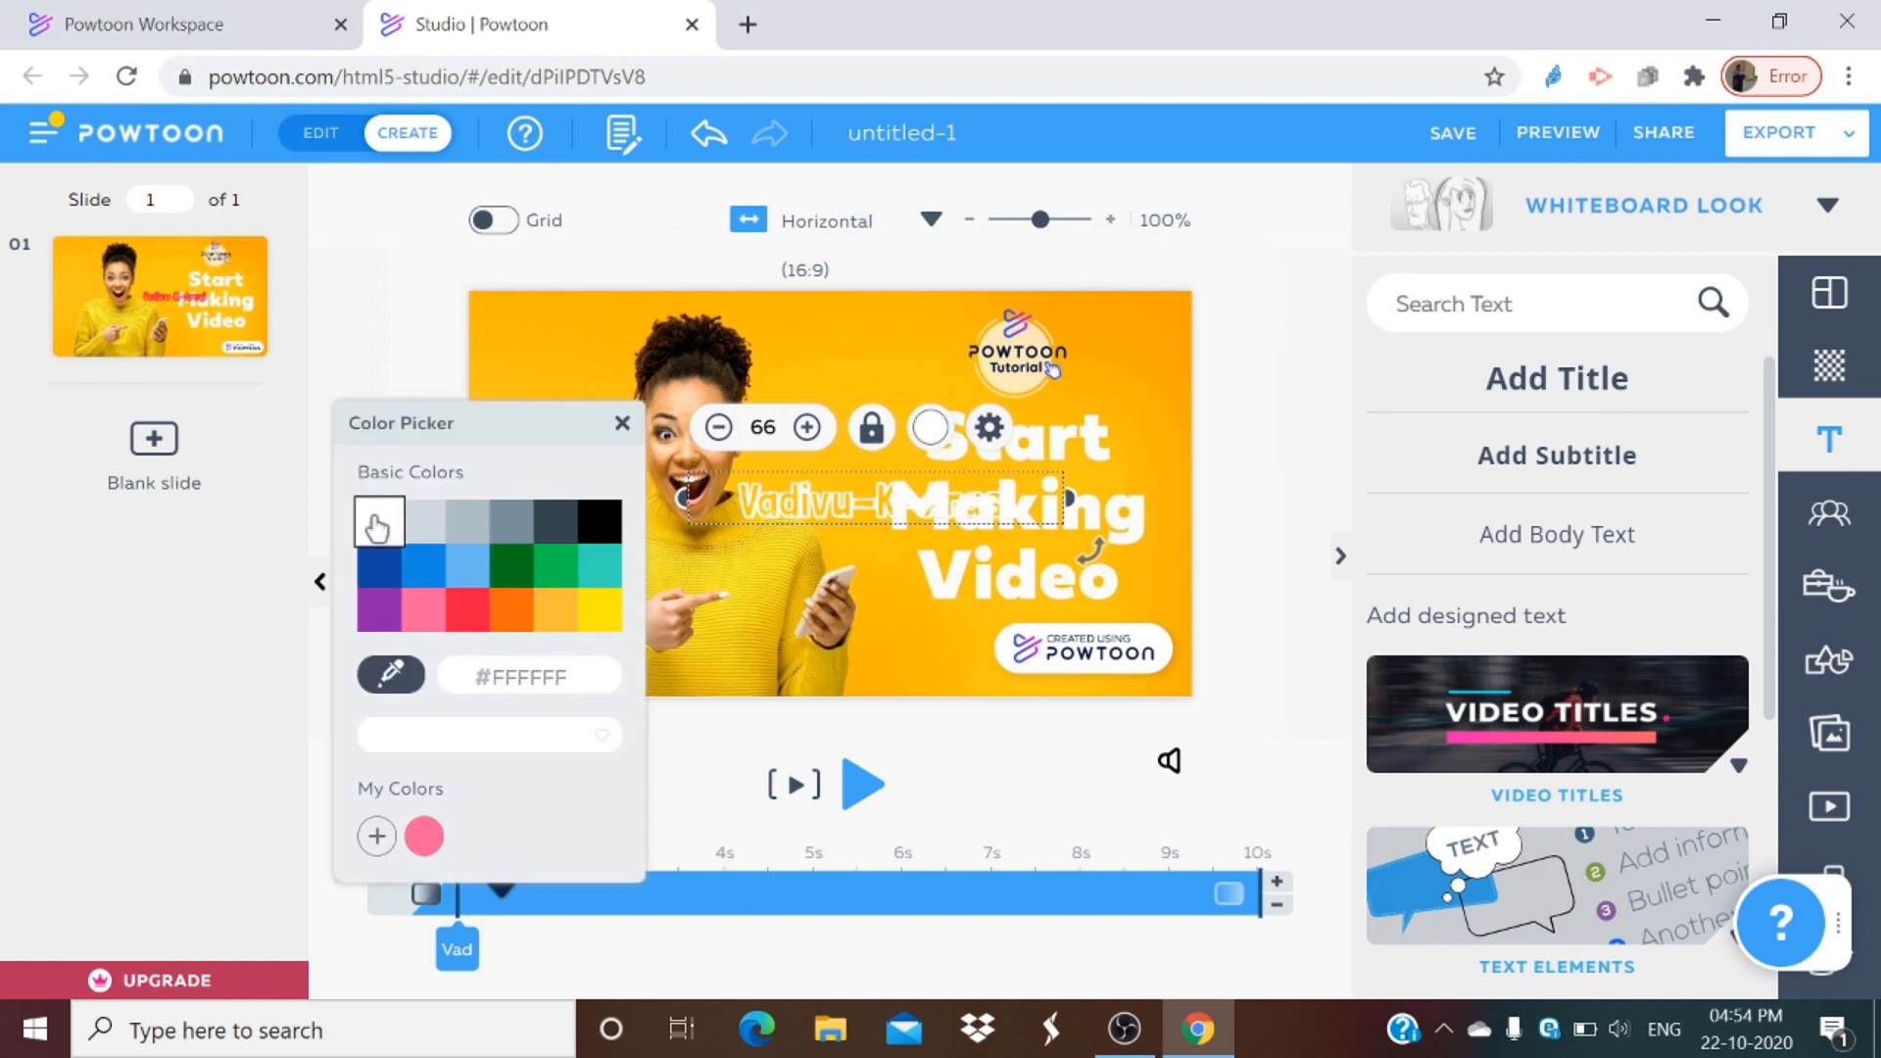
left_click(429, 572)
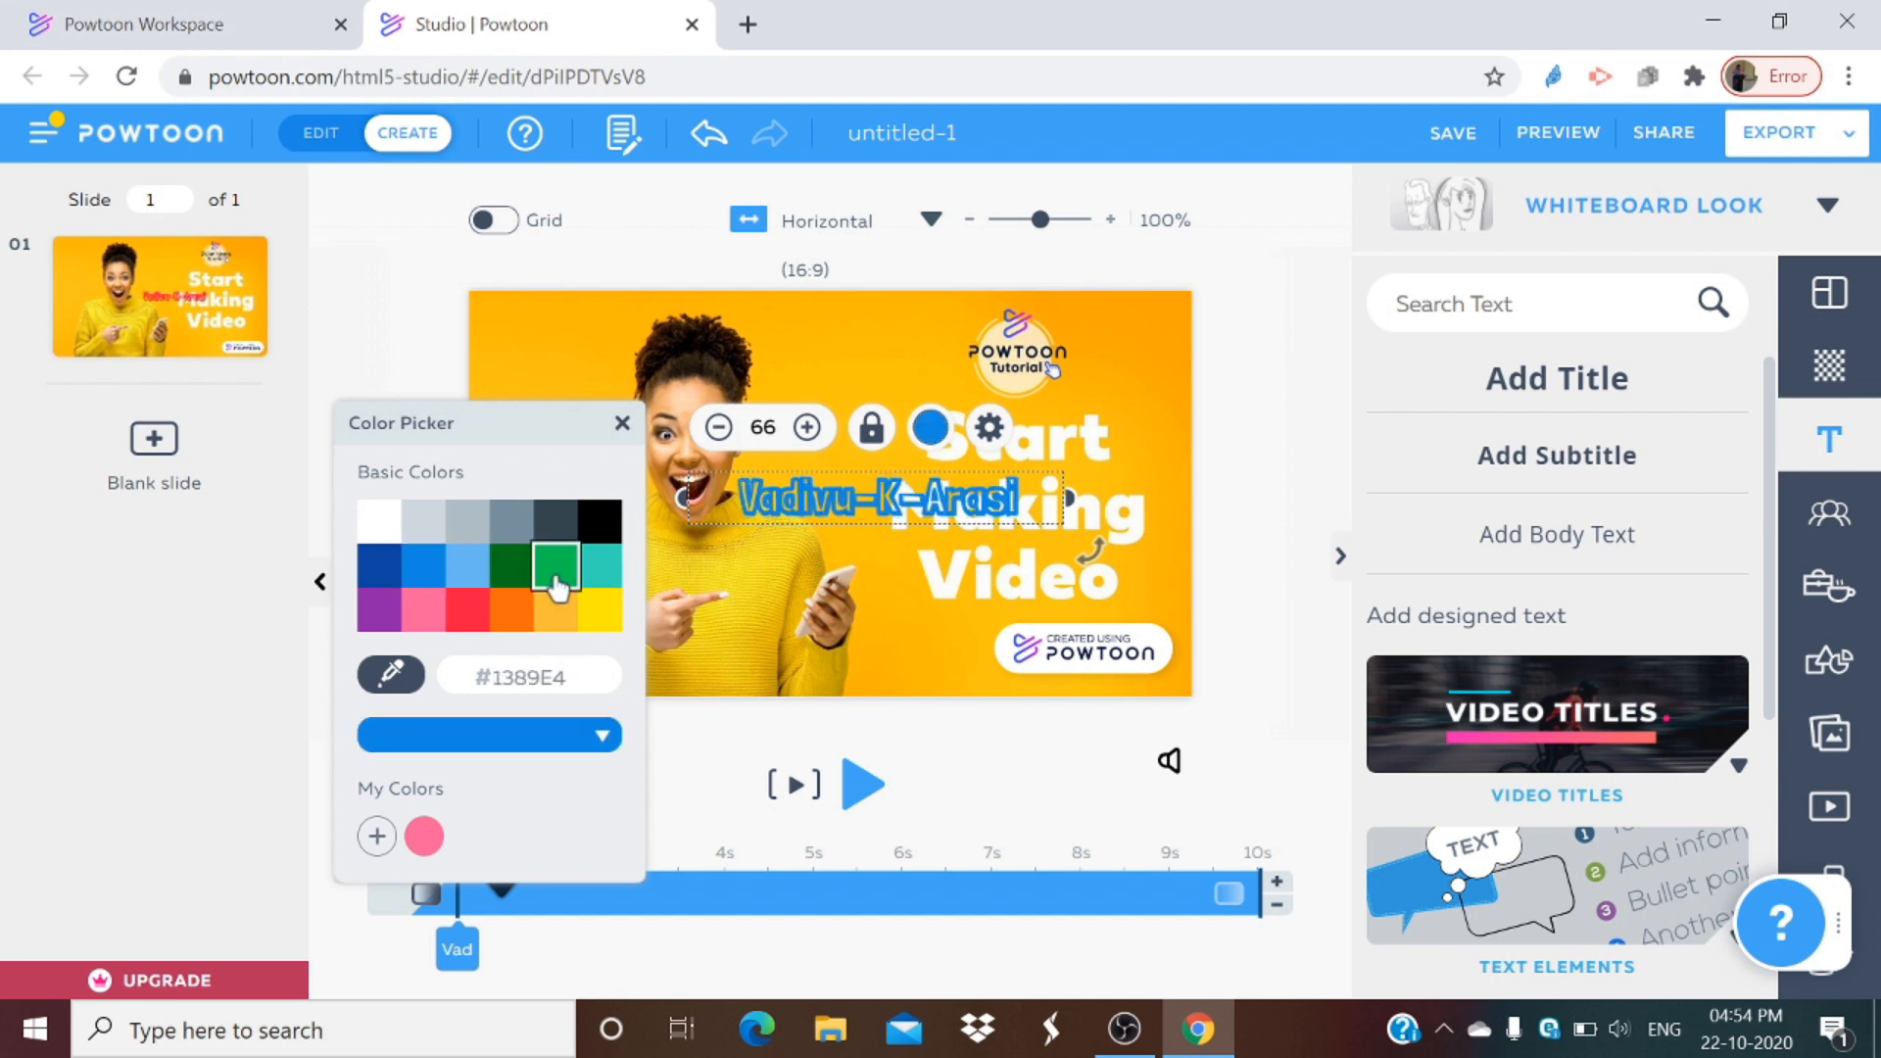
left_click(593, 568)
left_click(509, 610)
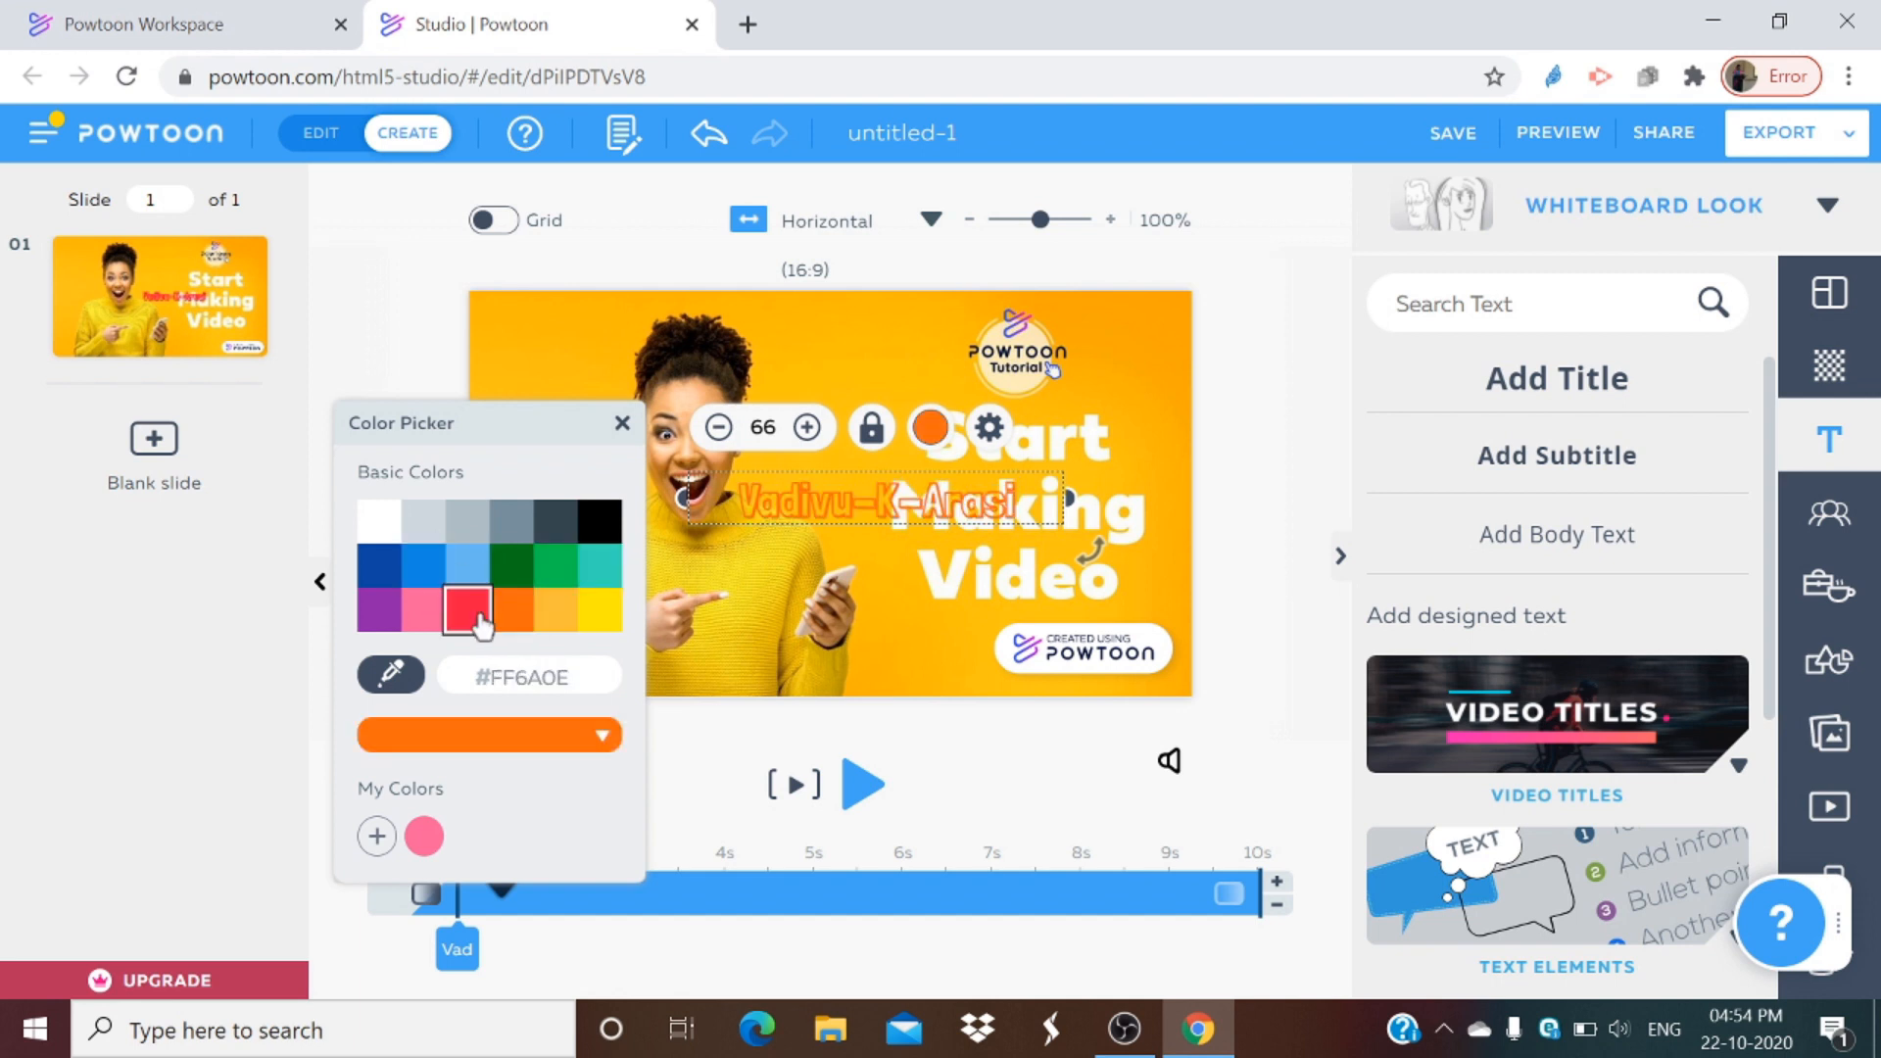
left_click(423, 610)
left_click(597, 617)
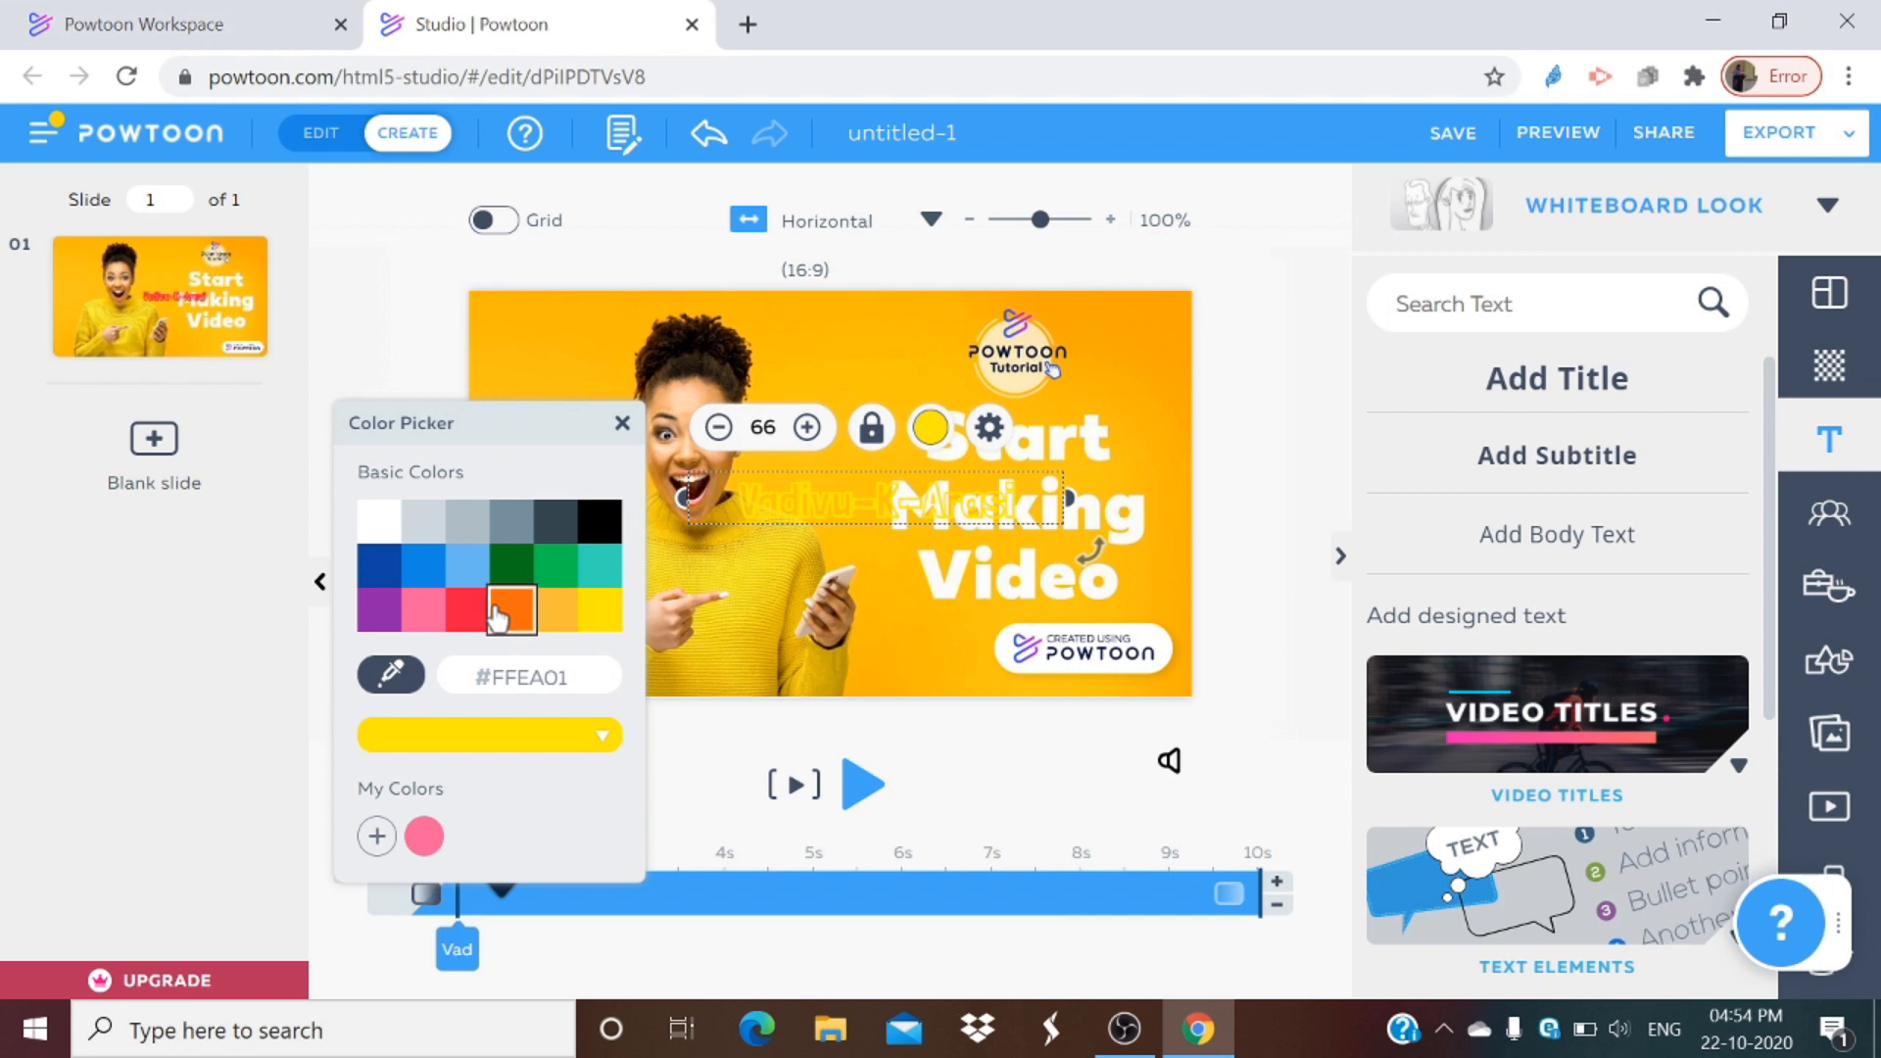
left_click(498, 612)
left_click(468, 620)
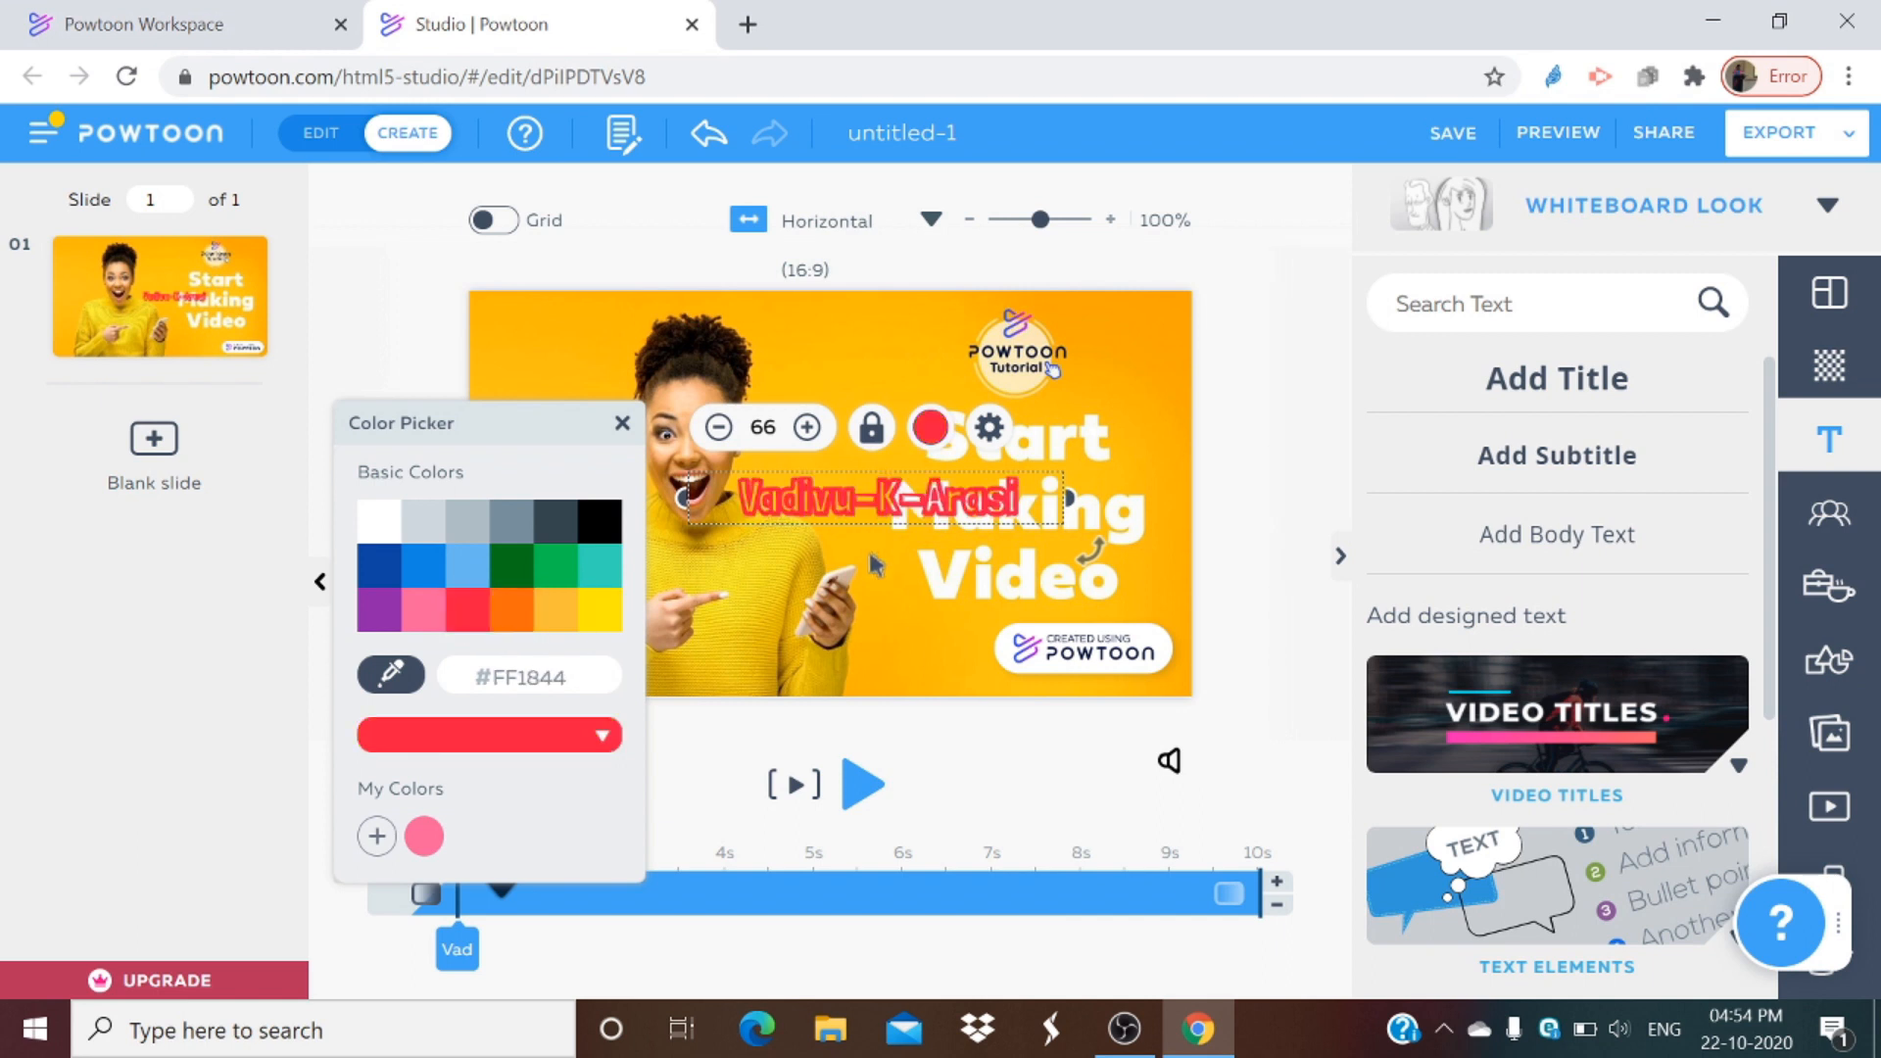
Step: Move the title text up to the top of the slide above the word Start
left_click(888, 580)
left_click_drag(888, 512, 865, 396)
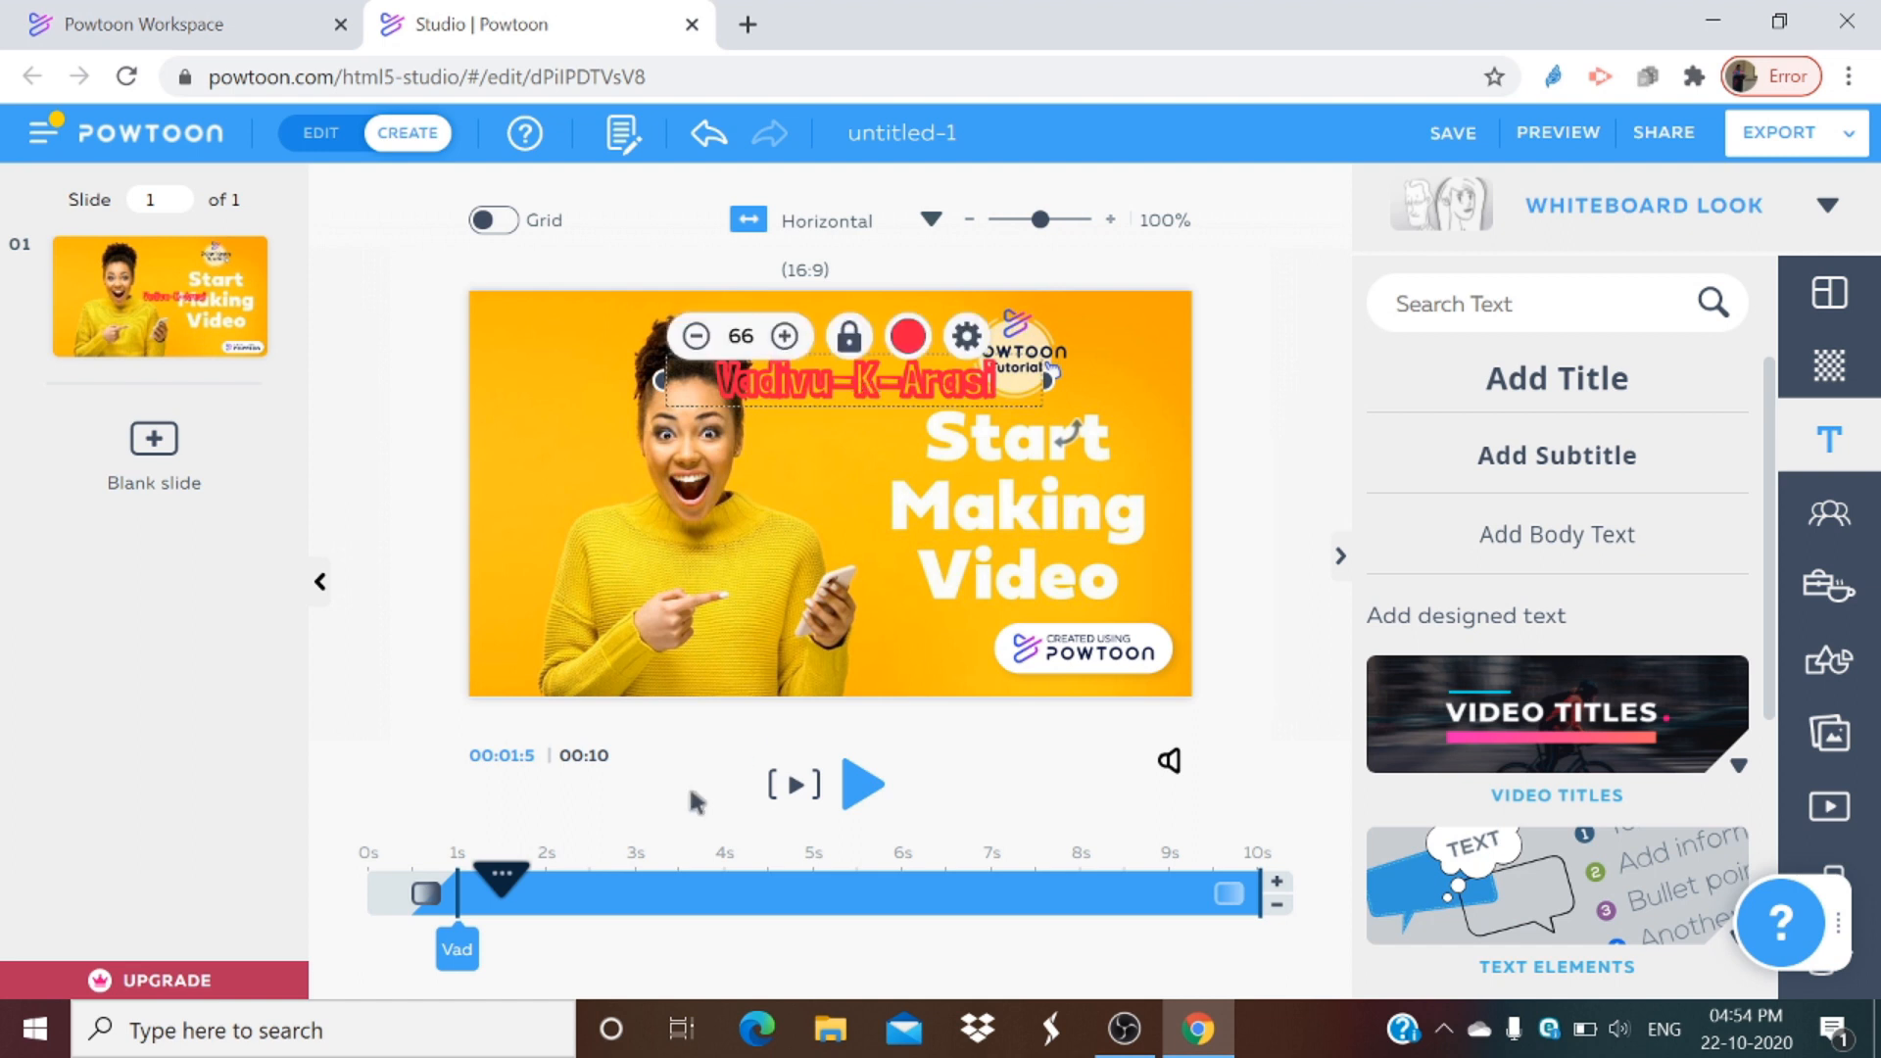
Step: Extend the slide's duration to 20 seconds by adding seconds on the timeline
left_click(1276, 882)
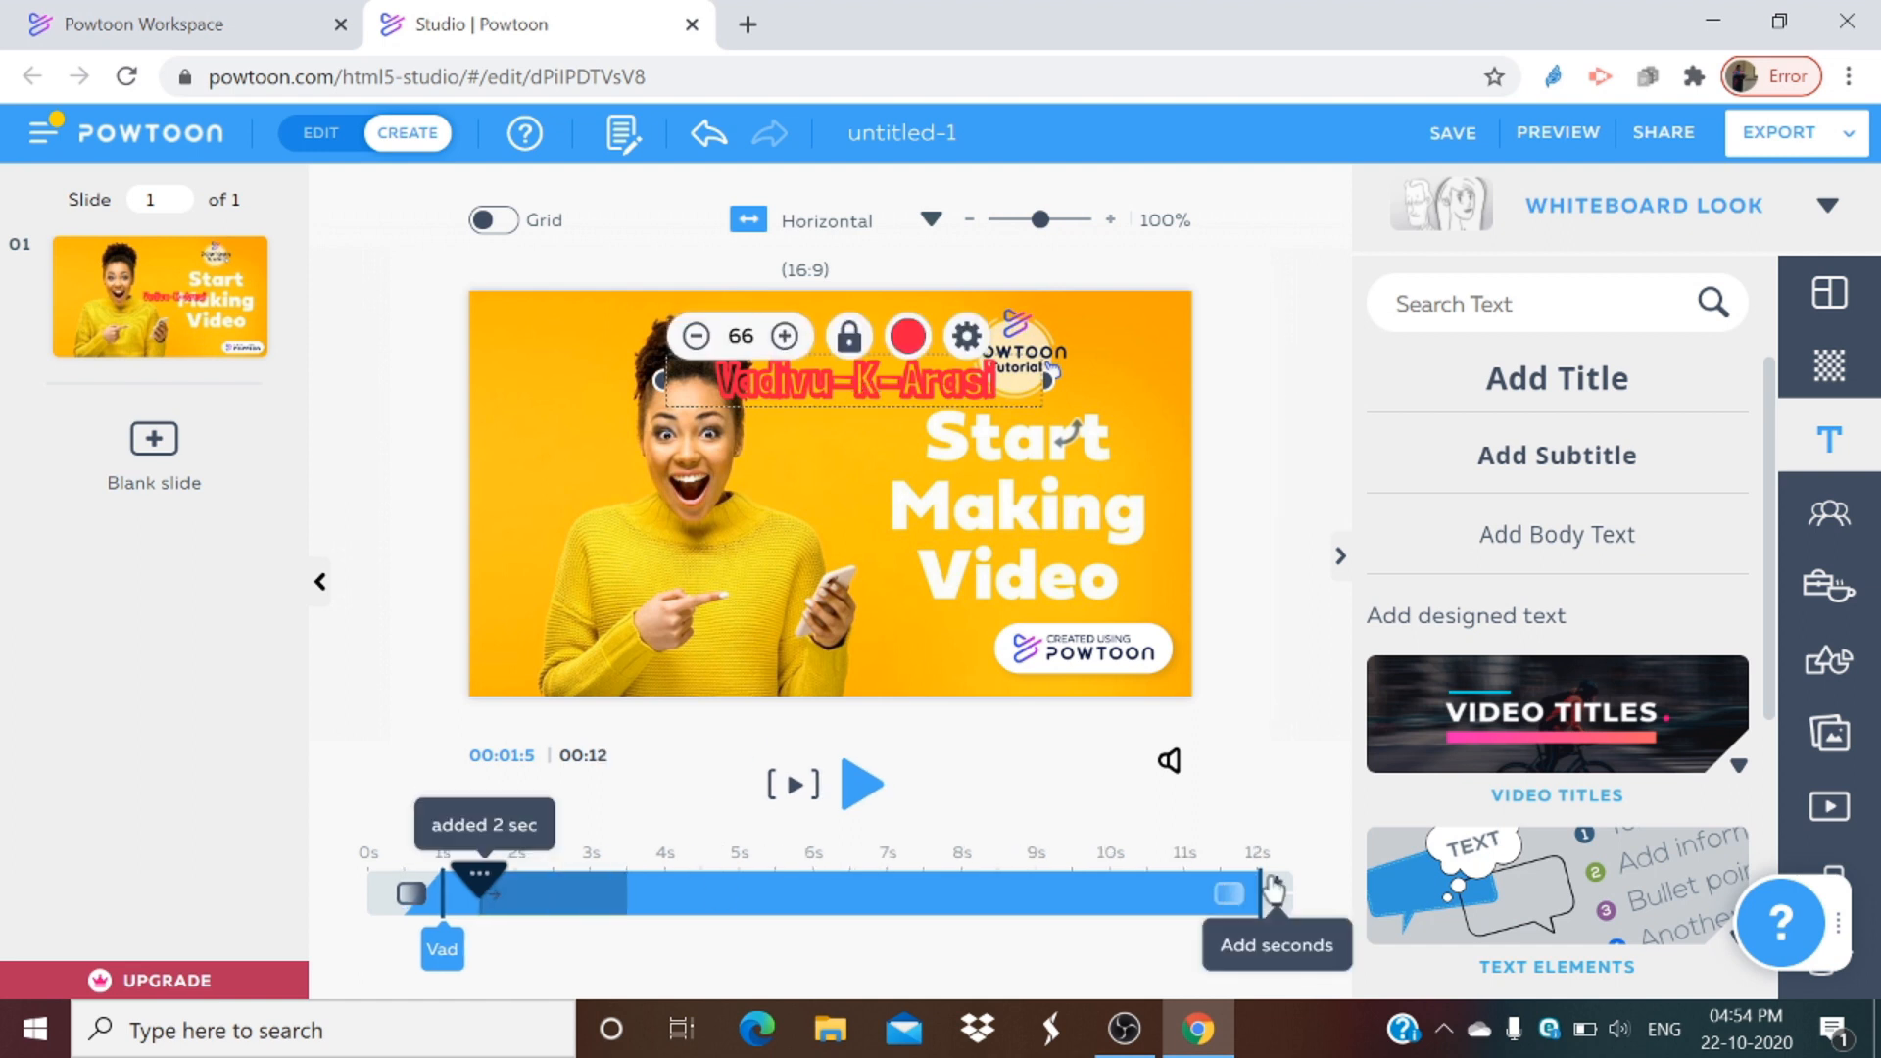
left_click(1274, 887)
left_click(1274, 887)
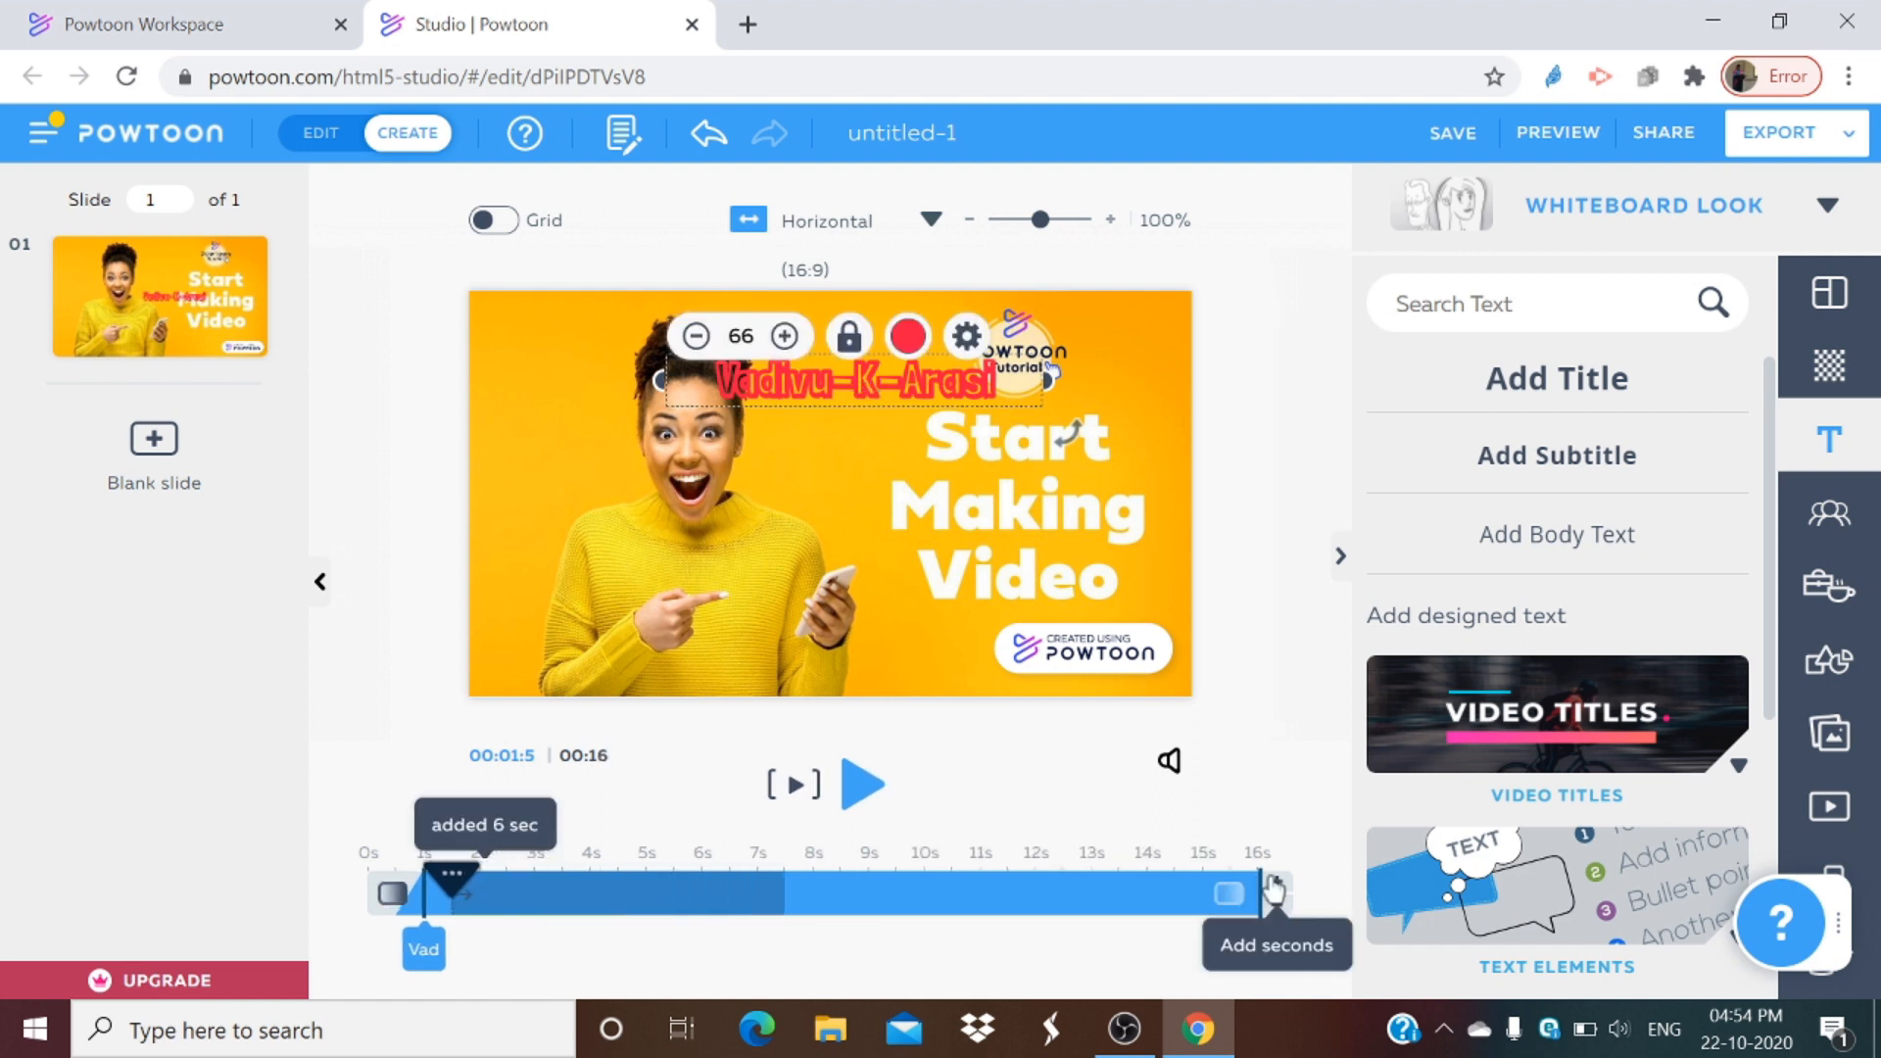
left_click(1274, 887)
left_click(1274, 889)
left_click(1274, 889)
left_click(1276, 889)
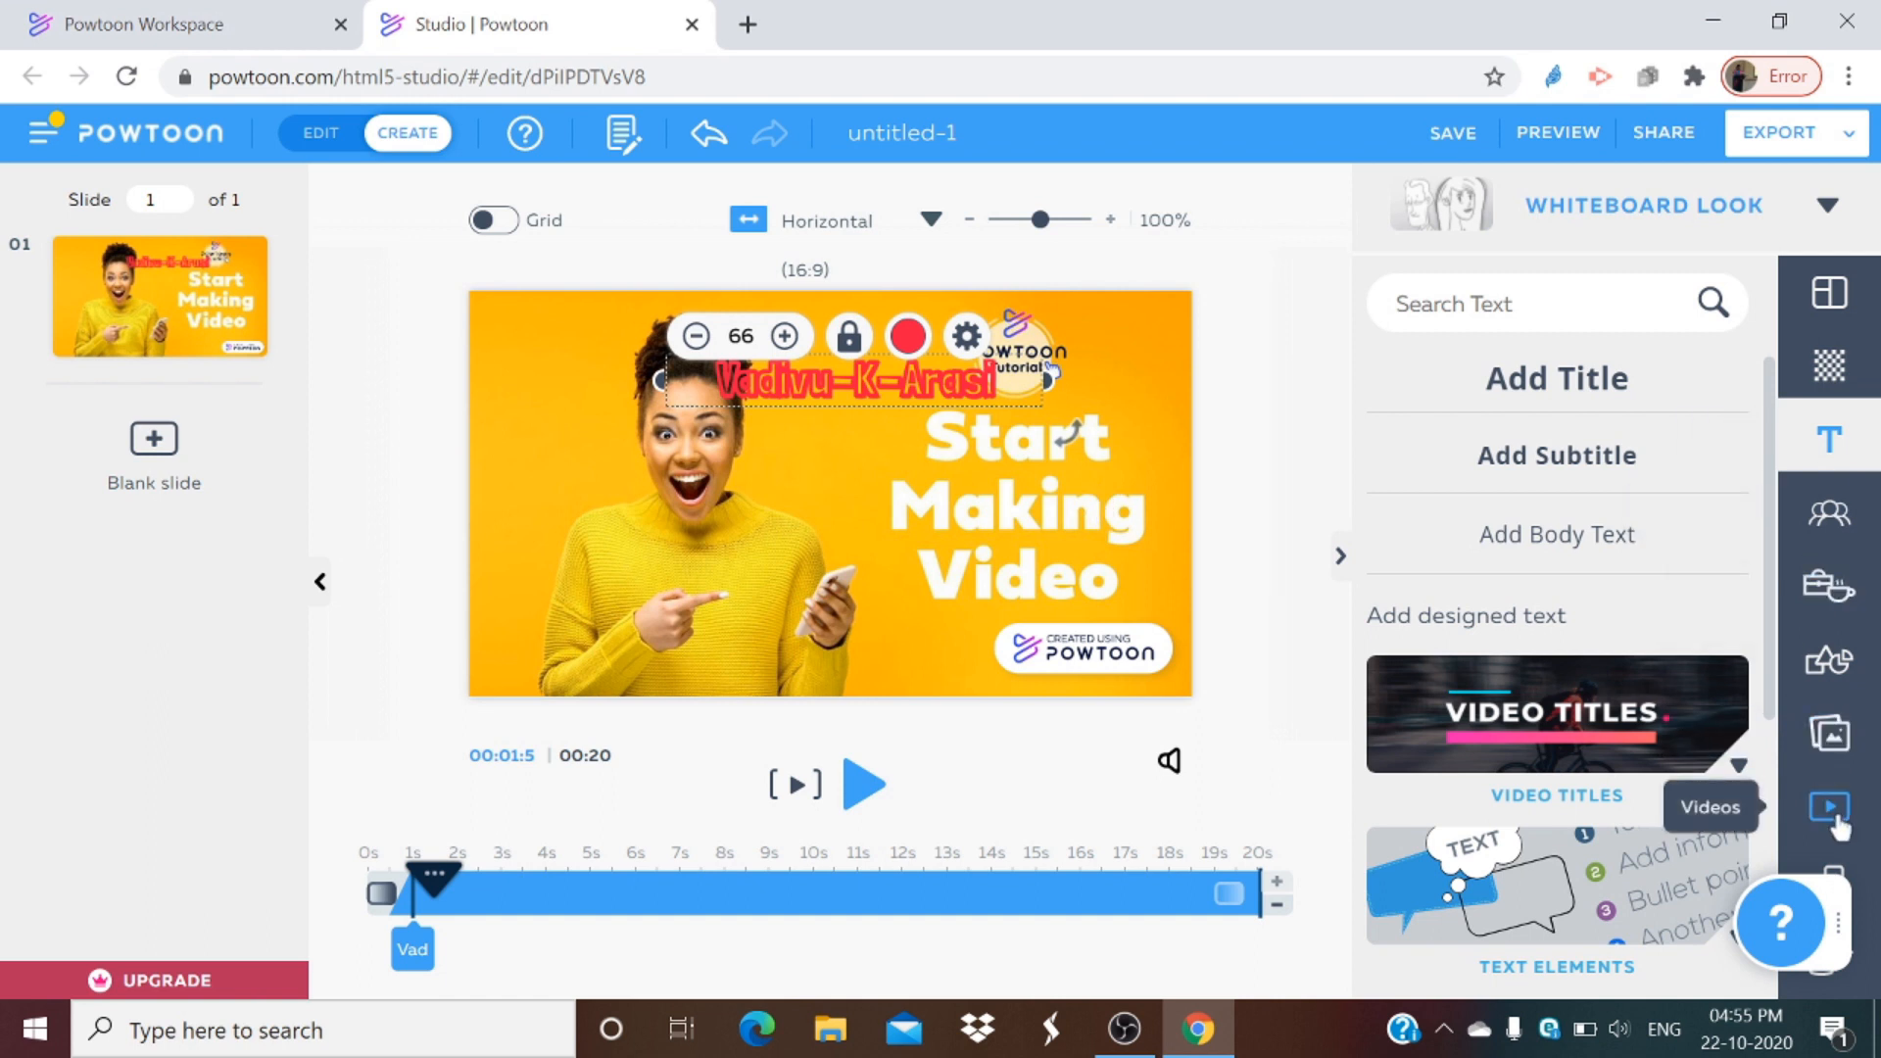
Step: Open the Characters library and browse its character styles and the look options
left_click(1815, 546)
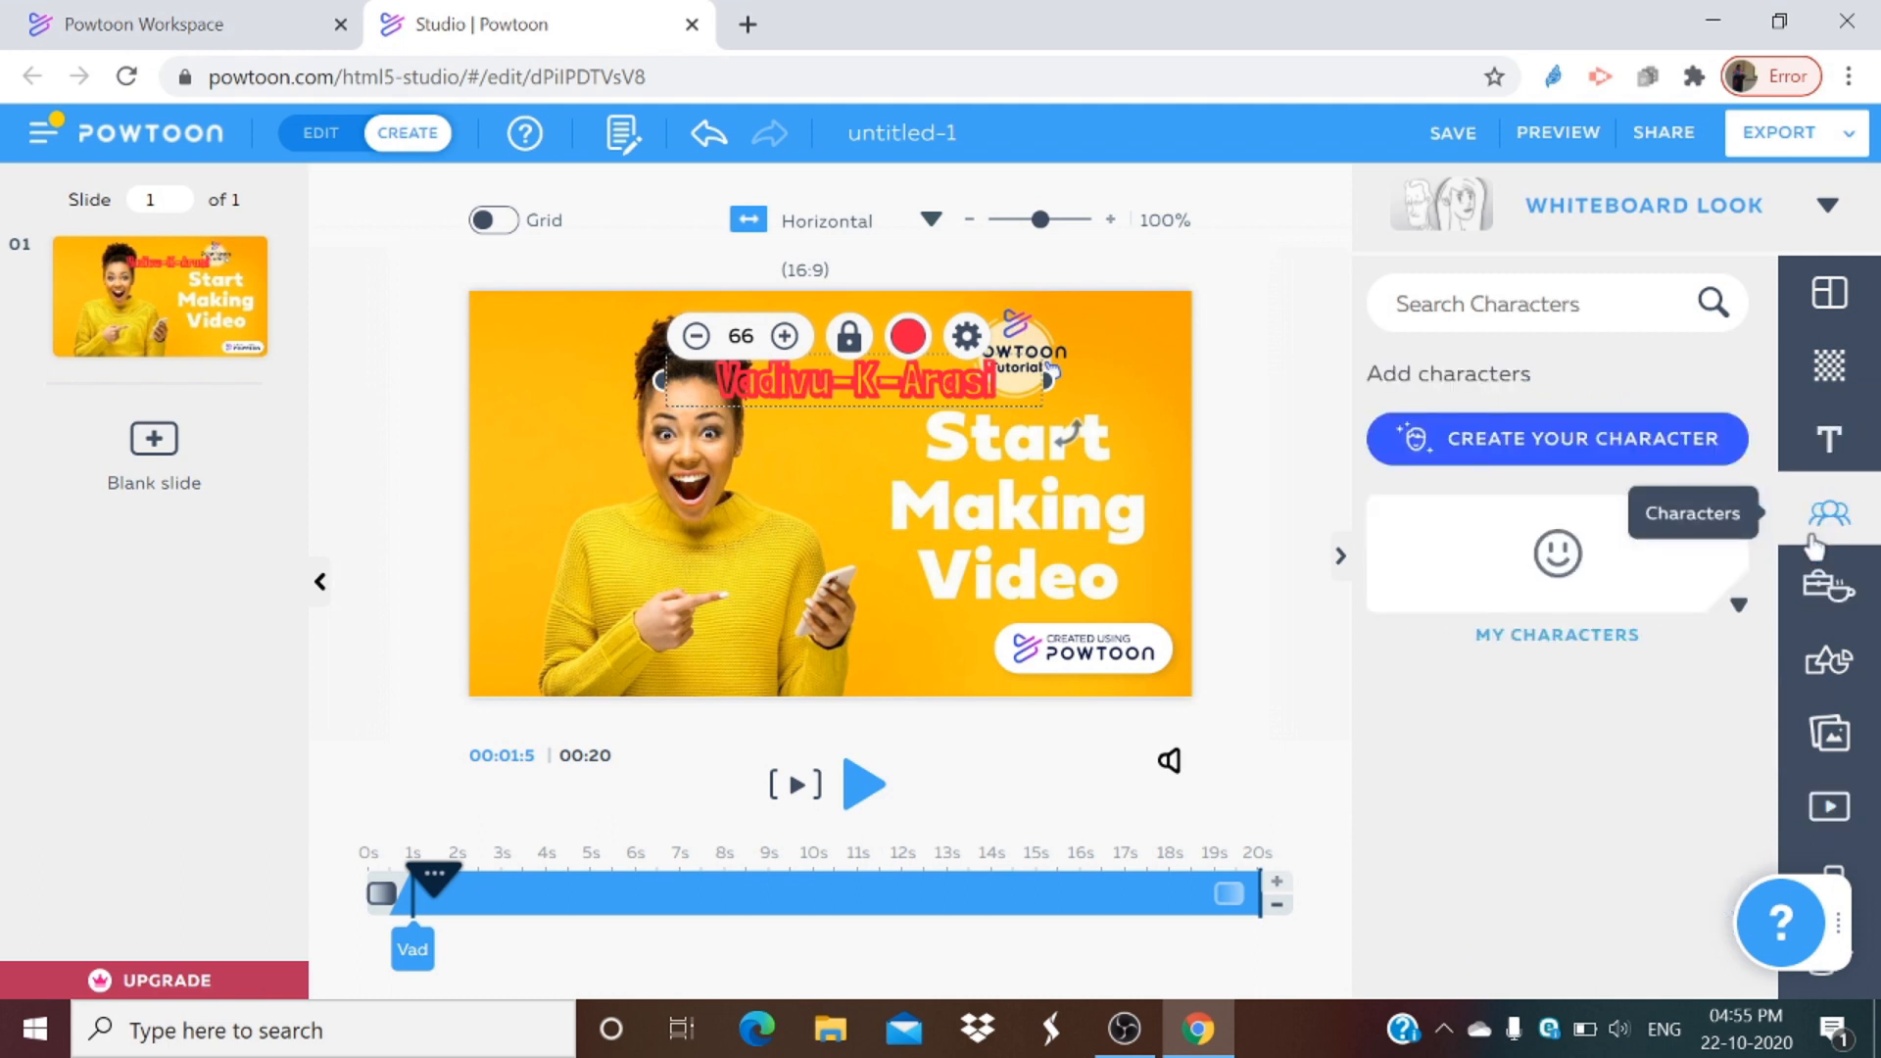
scroll(1600, 713, "down", 4)
scroll(1600, 713, "down", 2)
scroll(1571, 767, "up", 3)
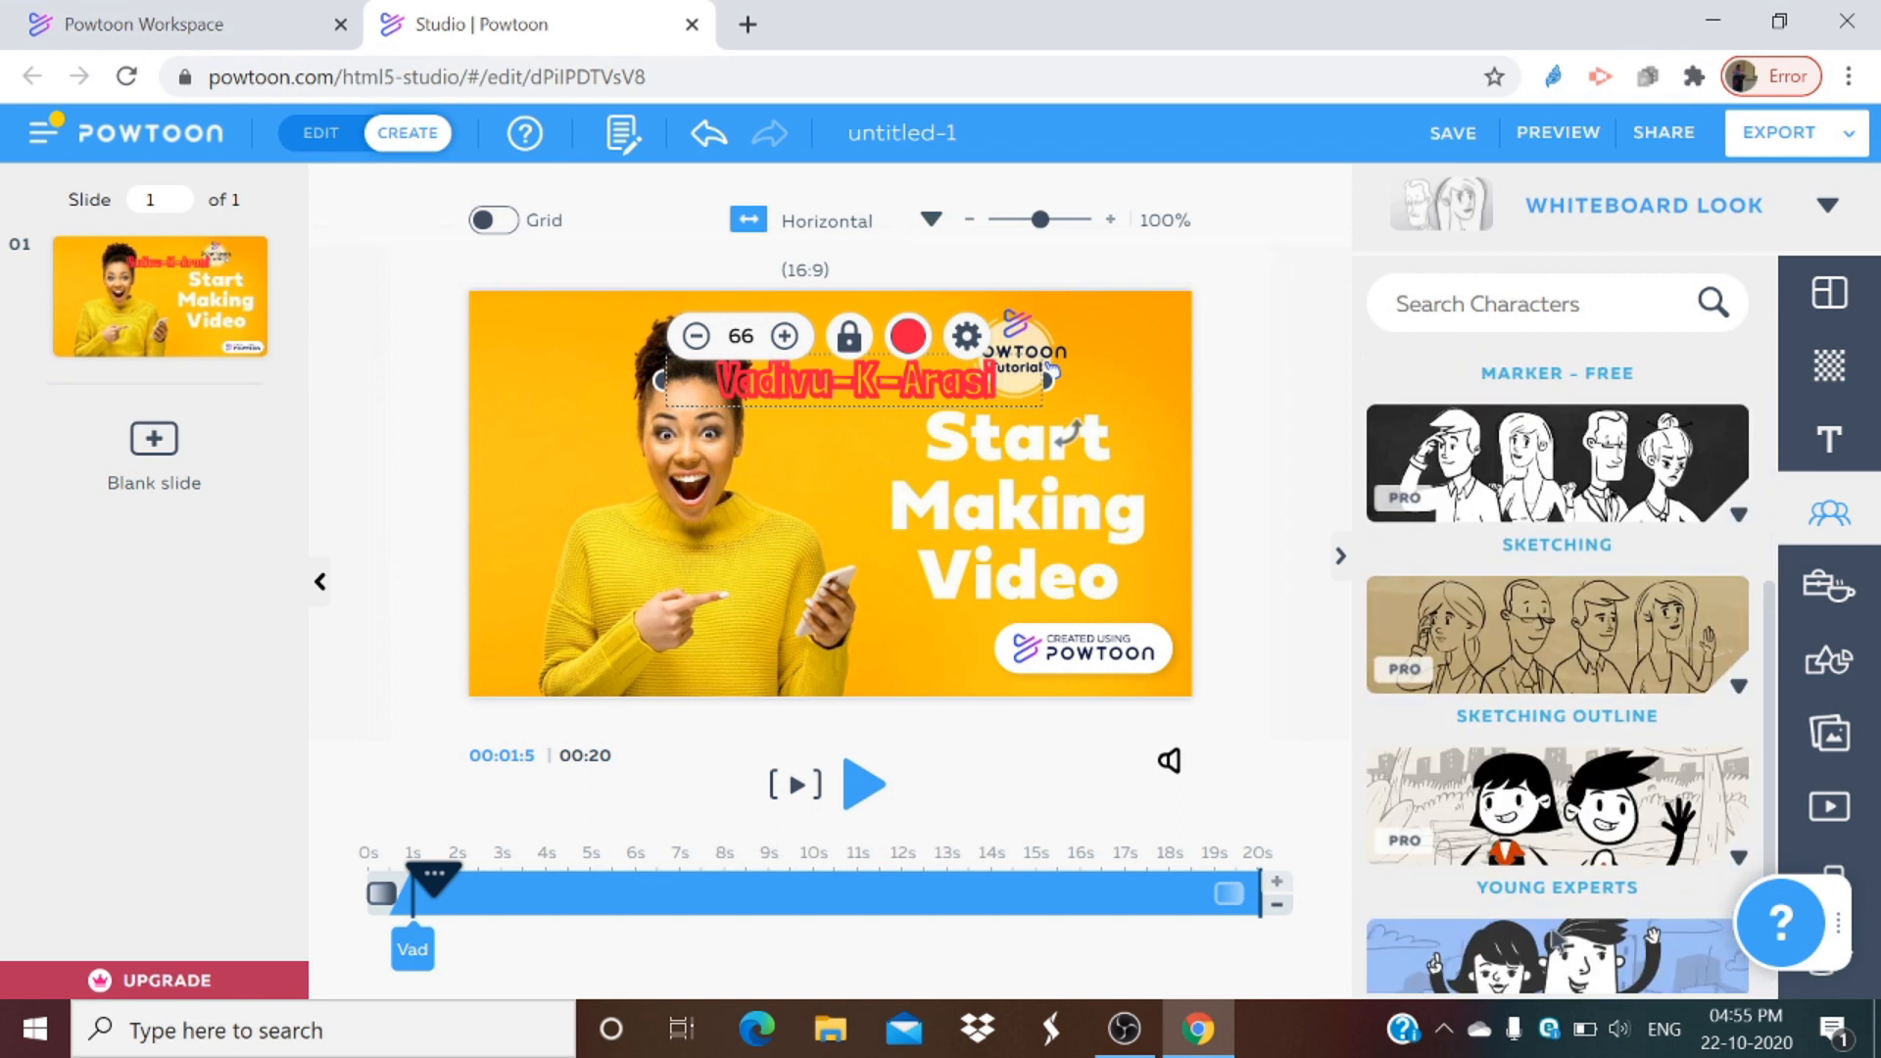
scroll(1531, 637, "up", 2)
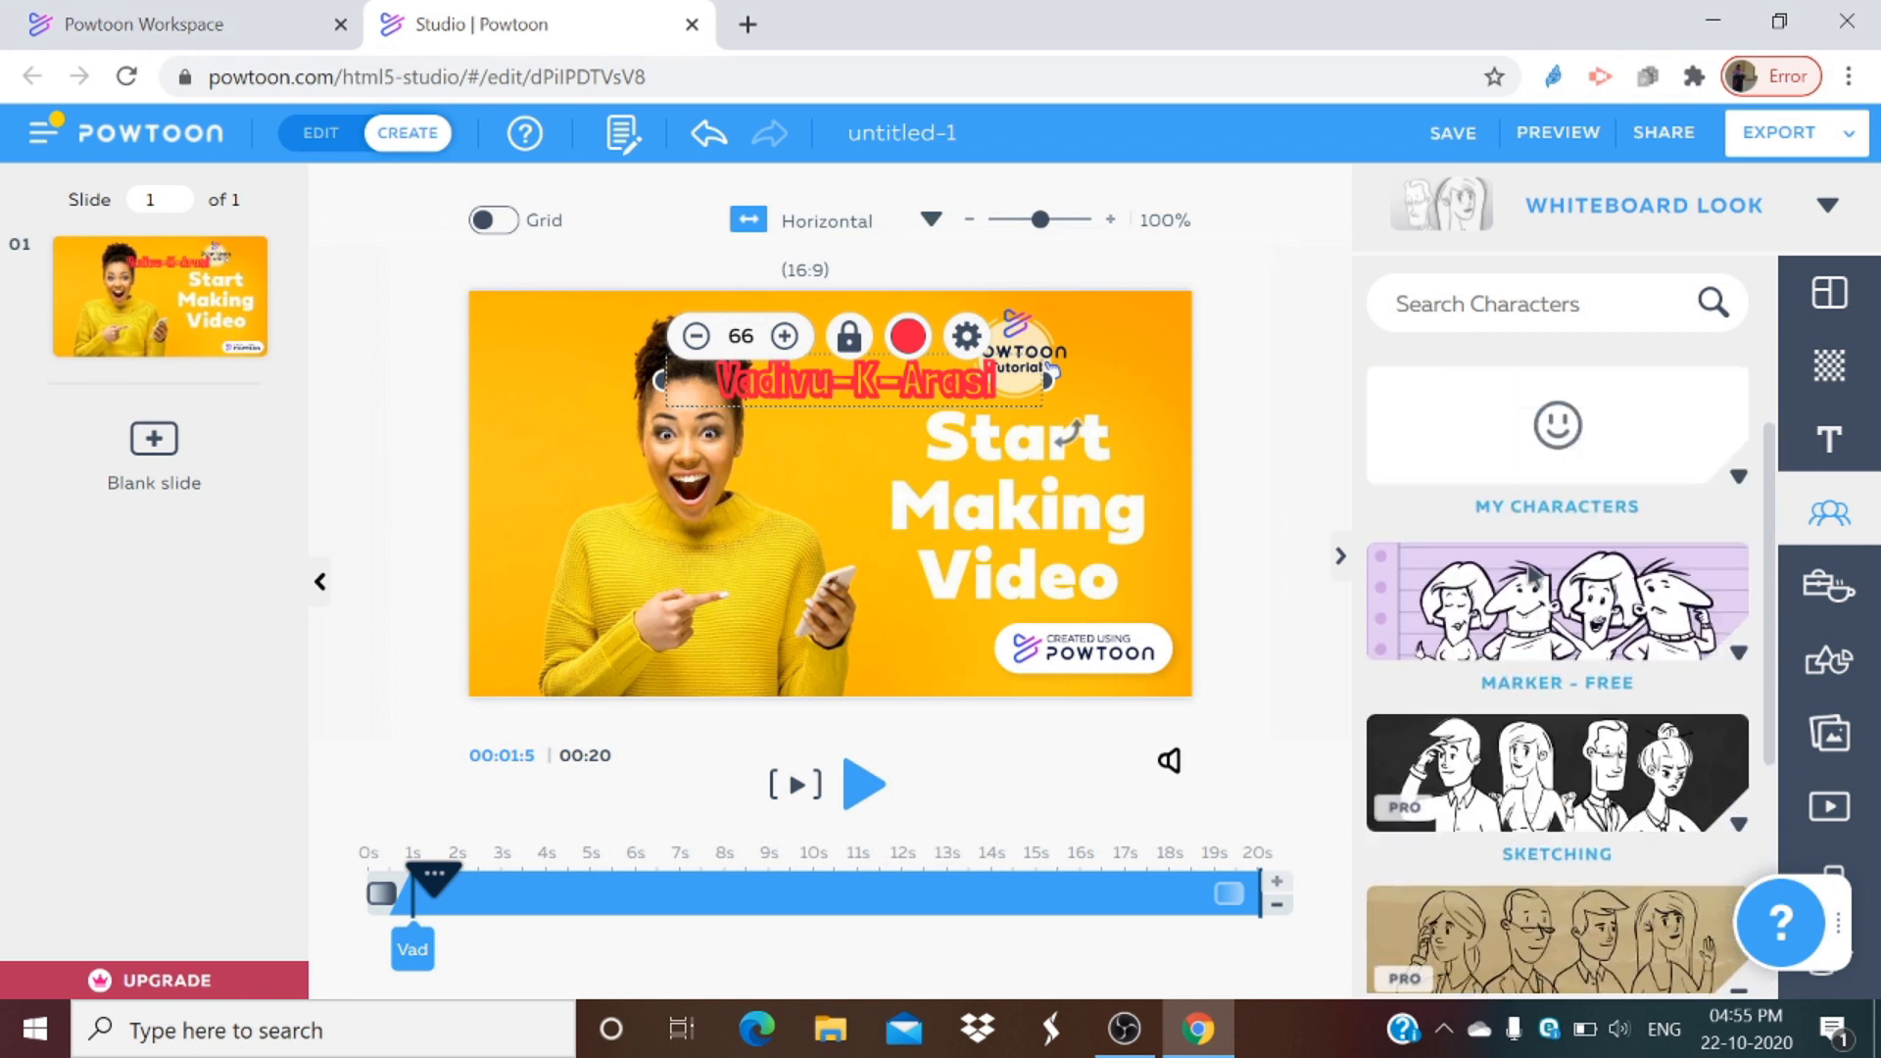
scroll(1534, 588, "down", 4)
scroll(1528, 569, "down", 2)
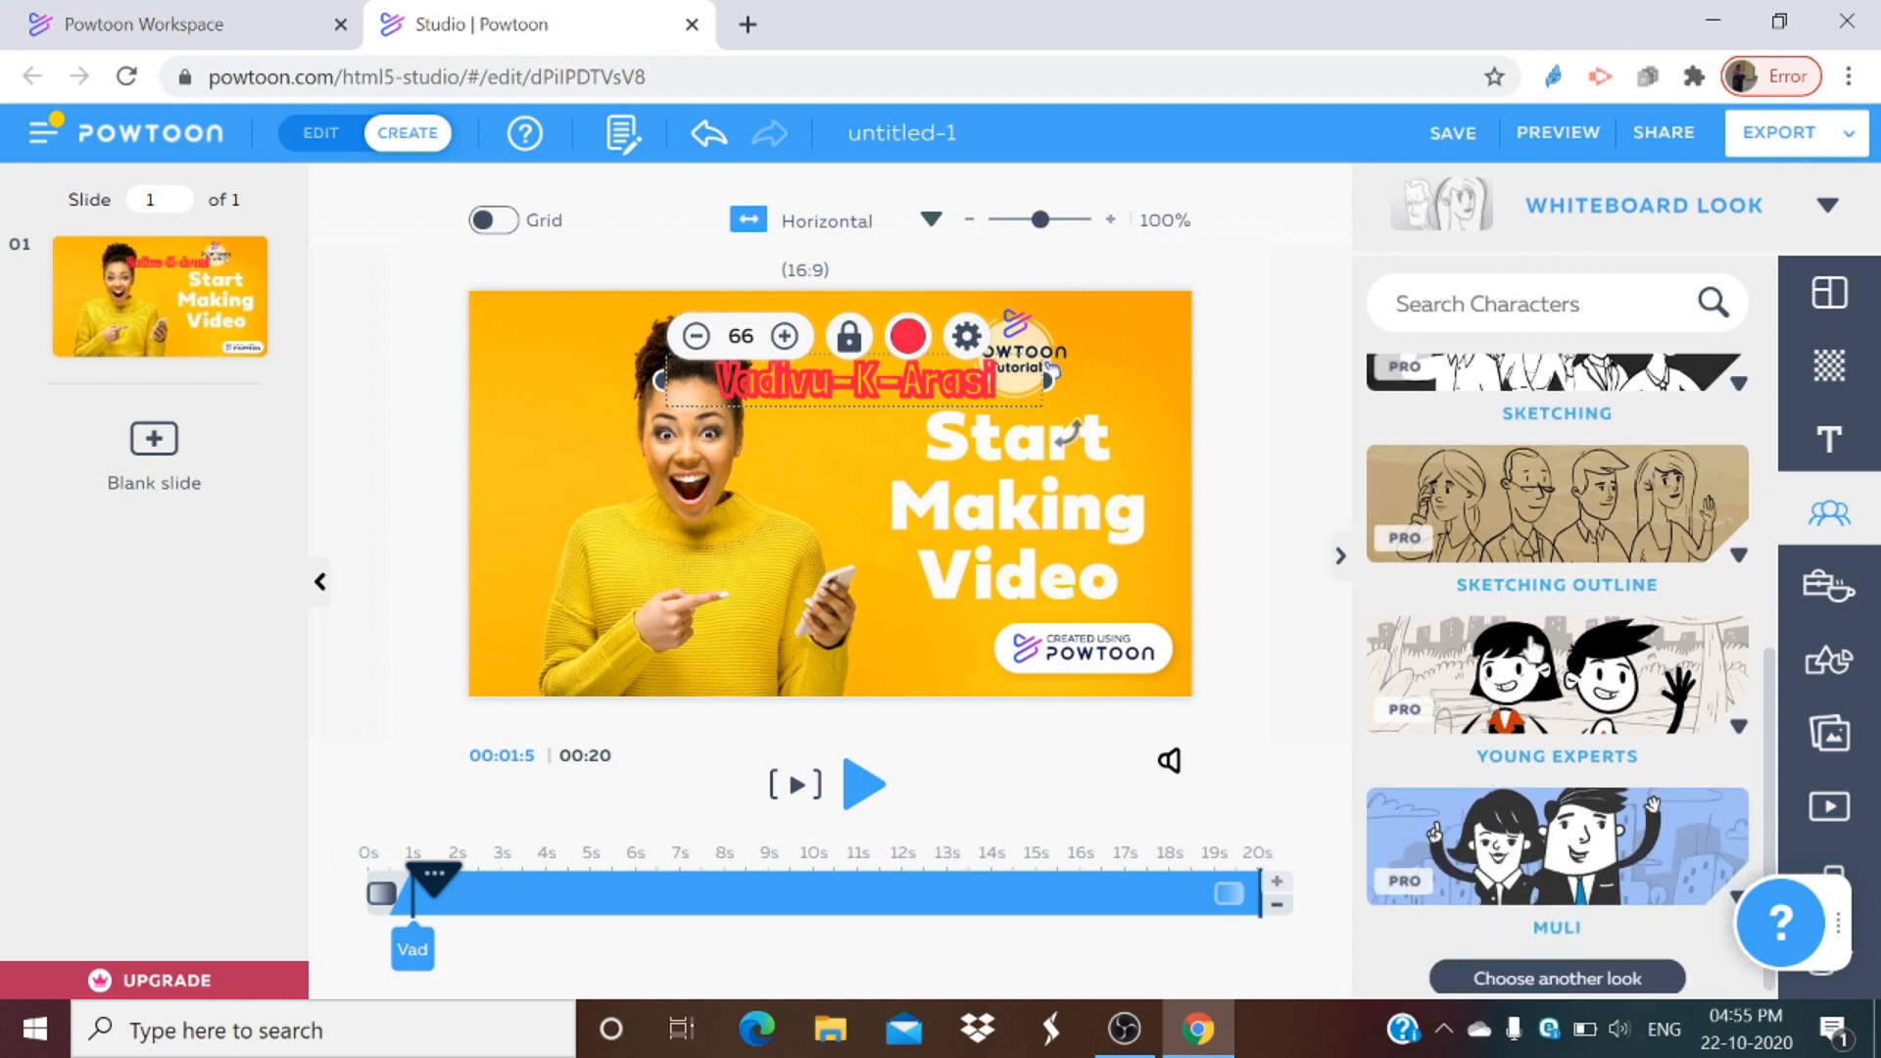
scroll(1529, 755, "up", 5)
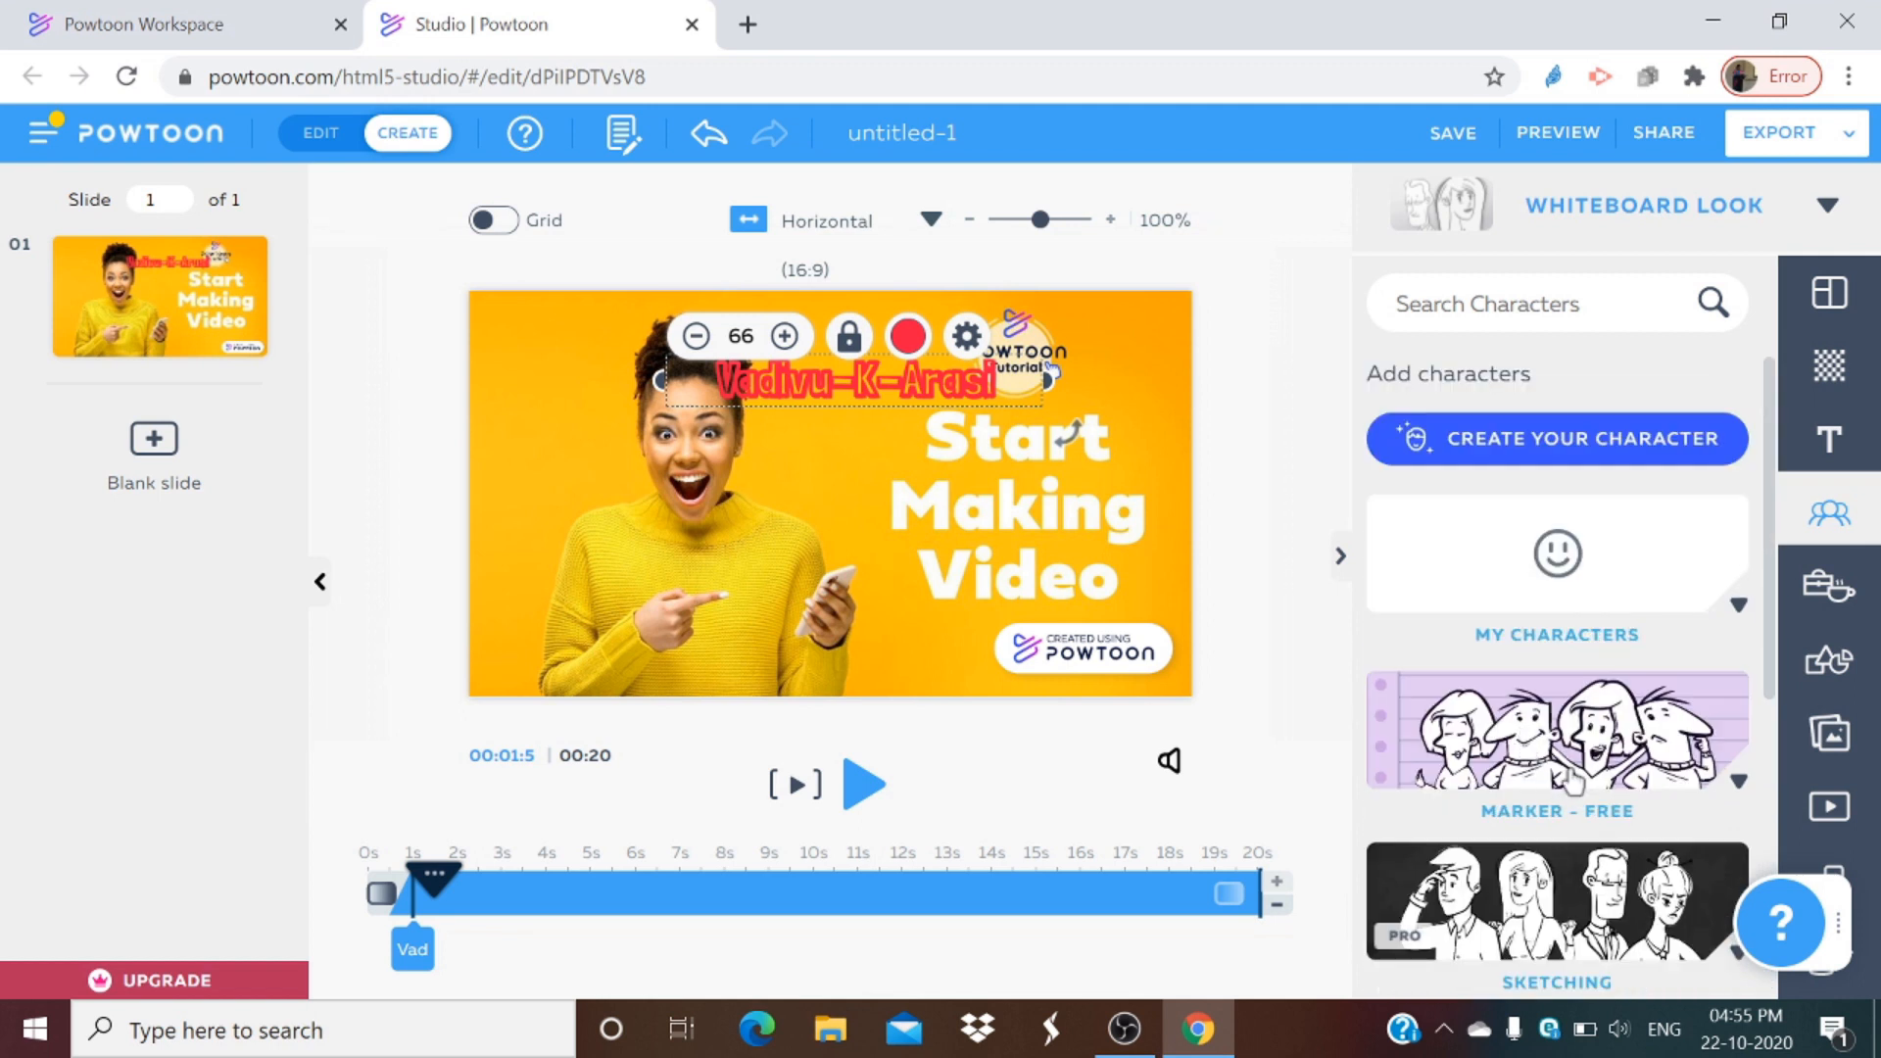
scroll(1738, 571, "down", 3)
scroll(1739, 573, "up", 3)
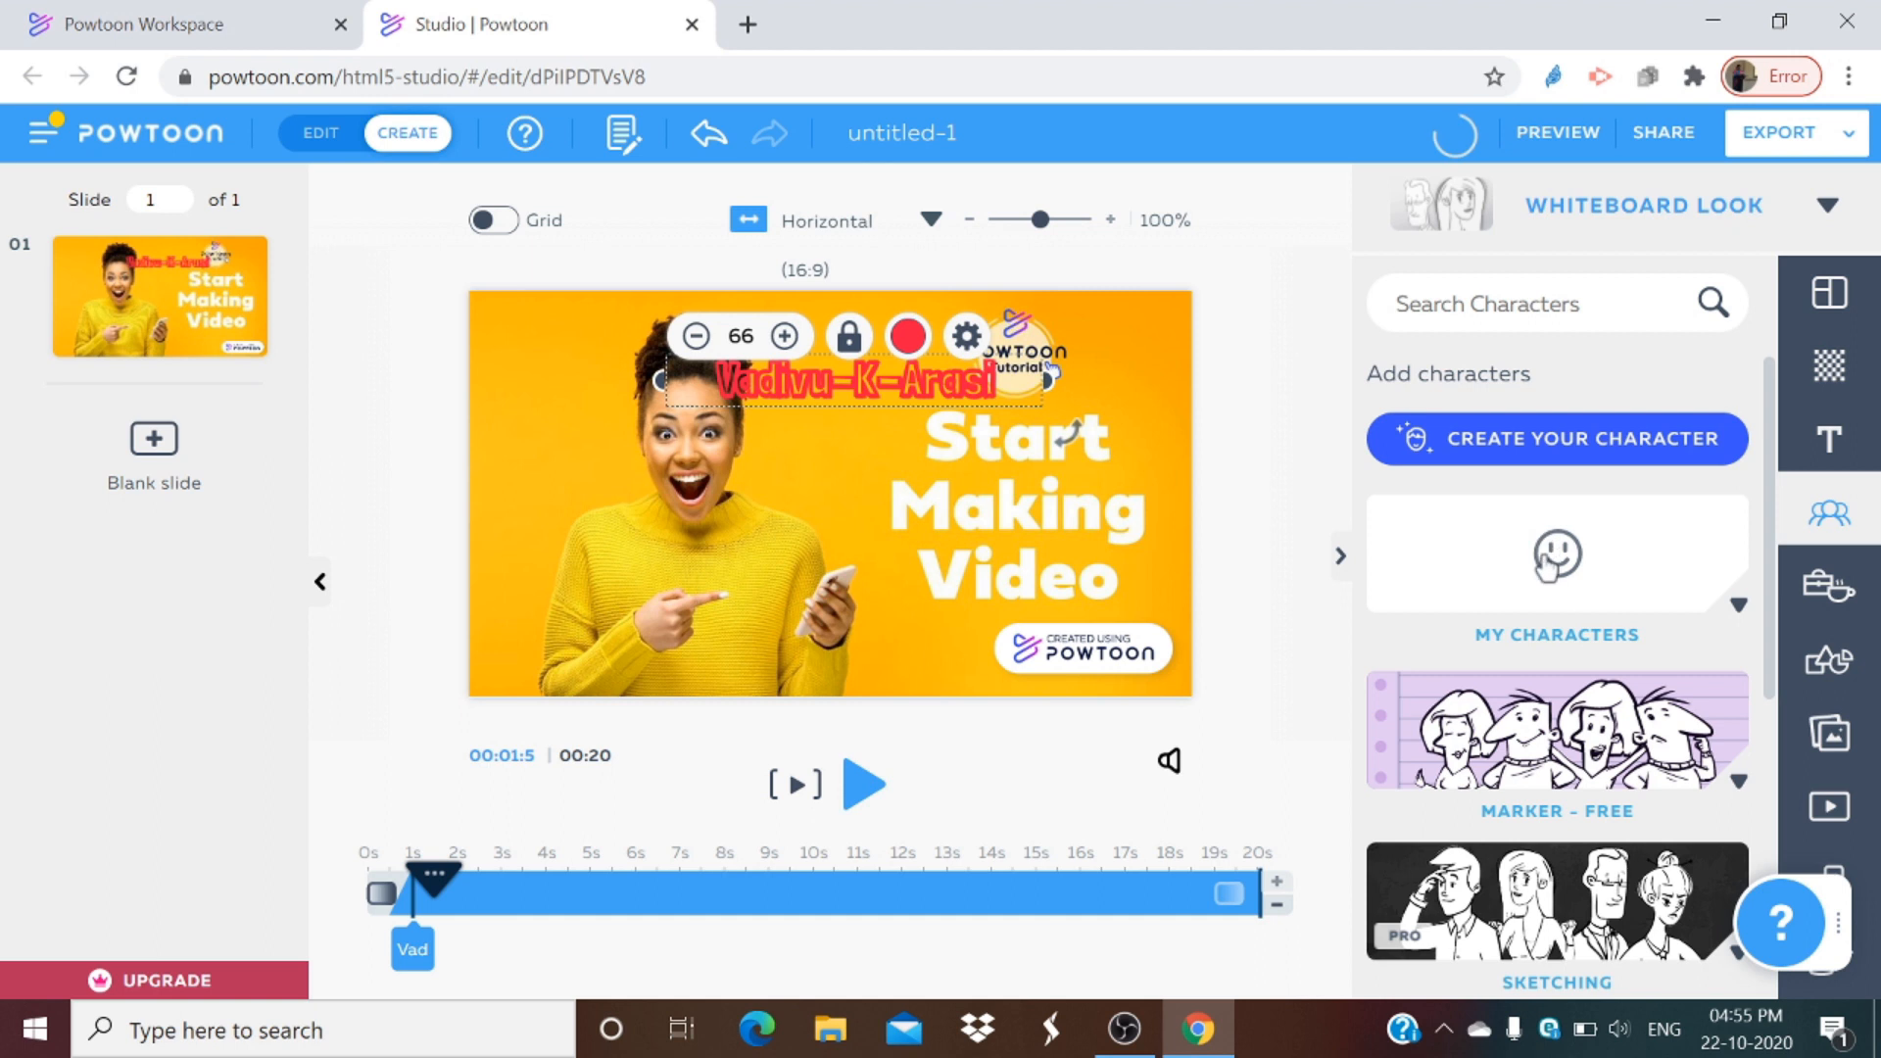
scroll(1551, 590, "down", 5)
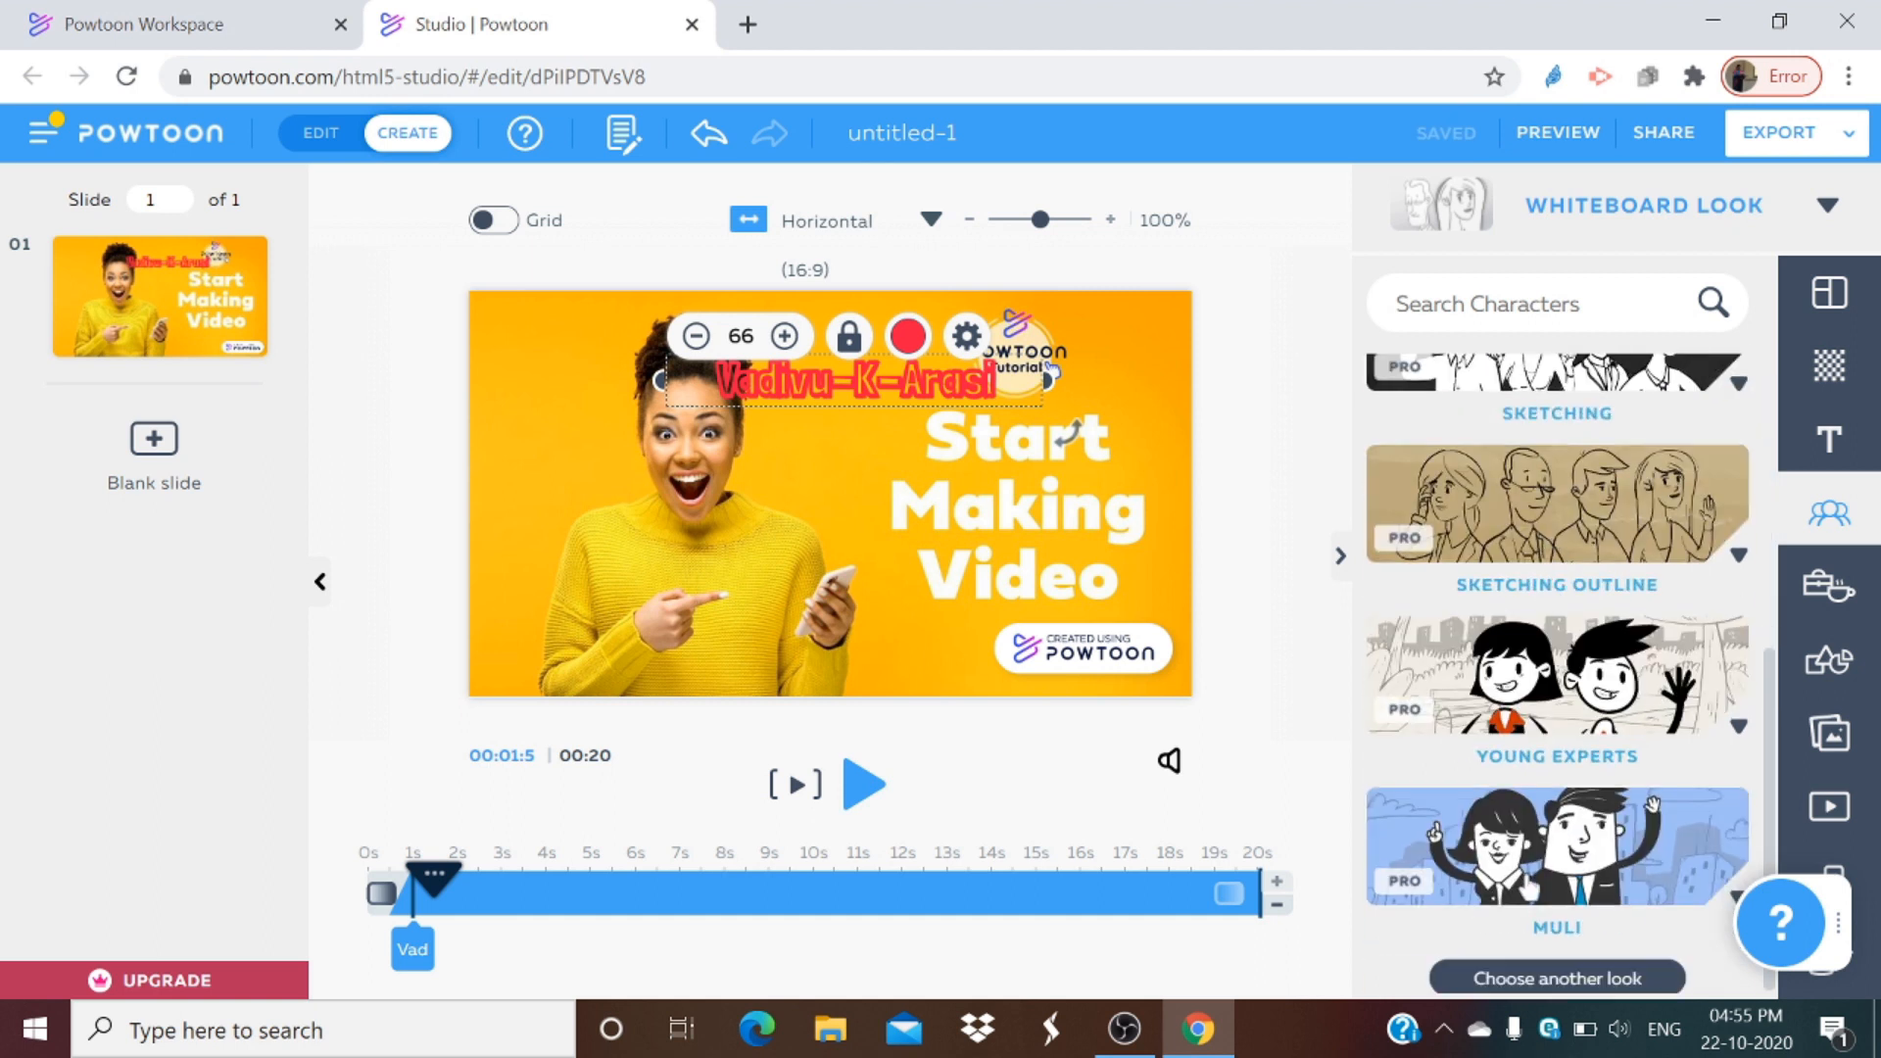
left_click(1584, 988)
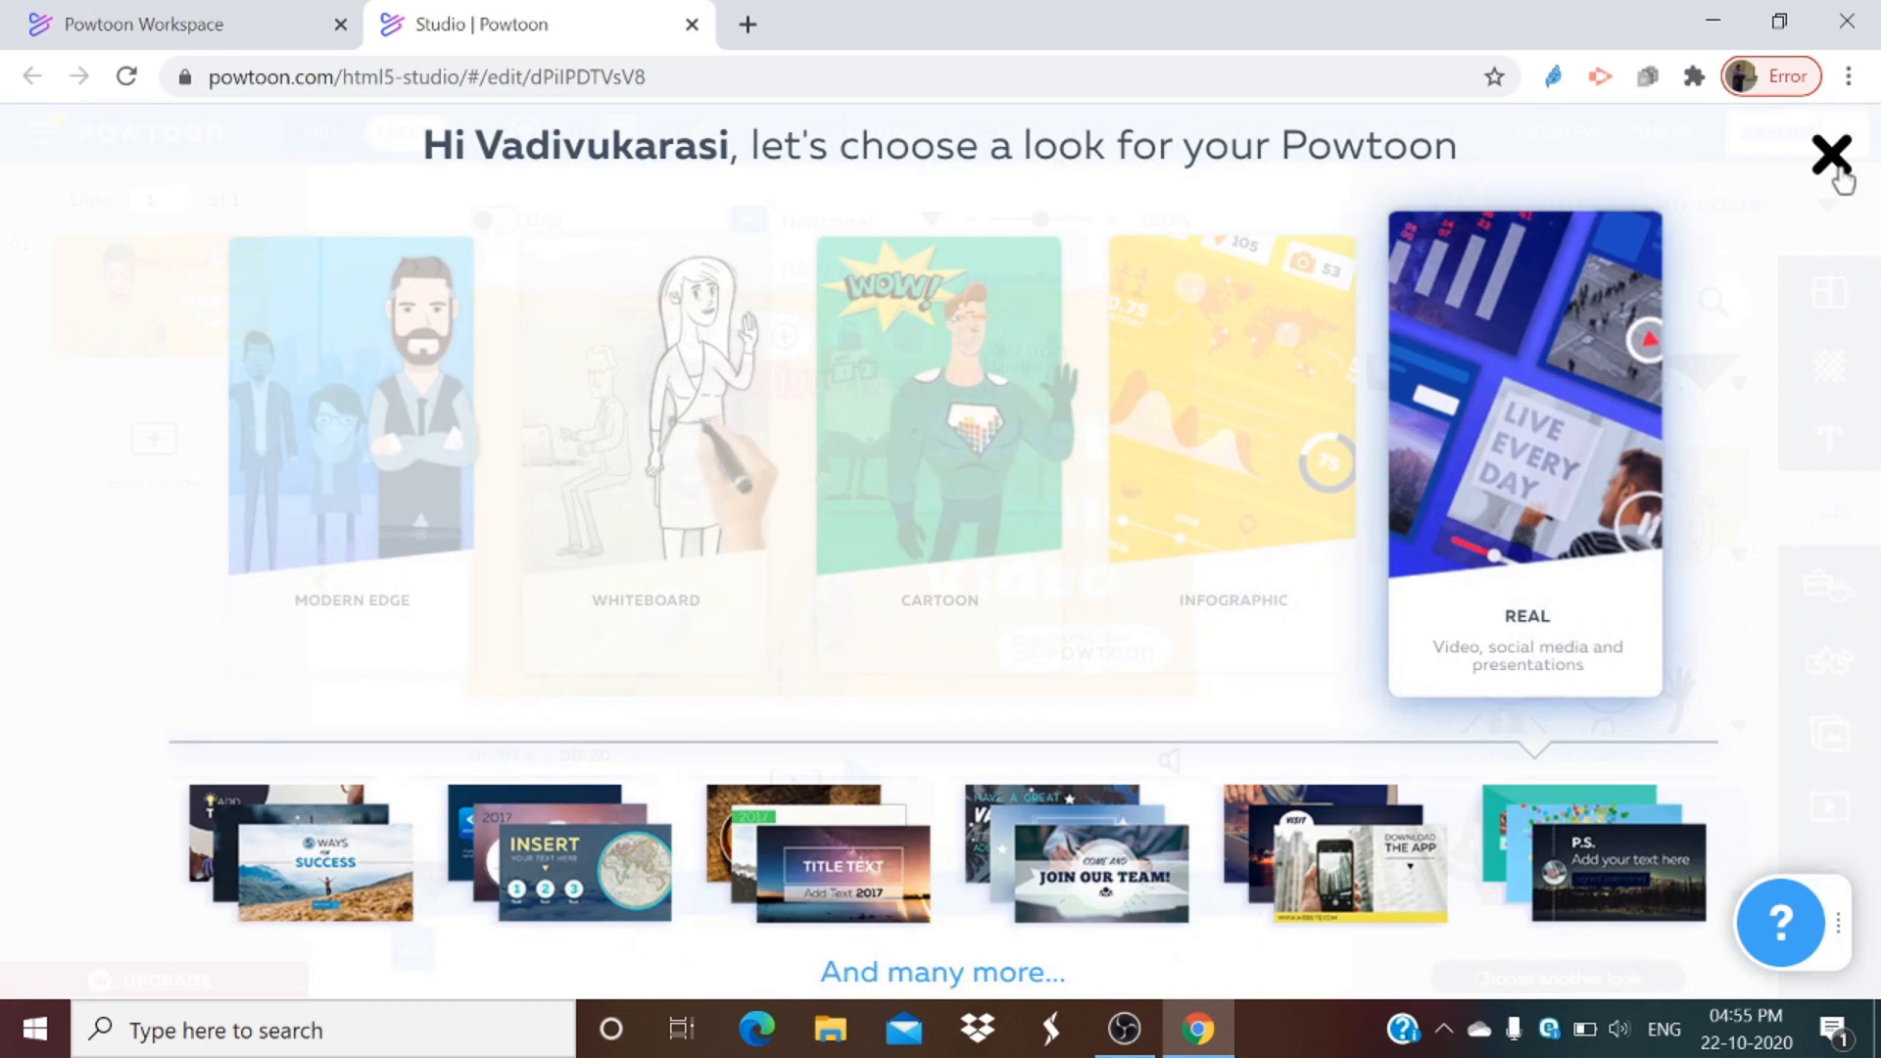
left_click(1836, 169)
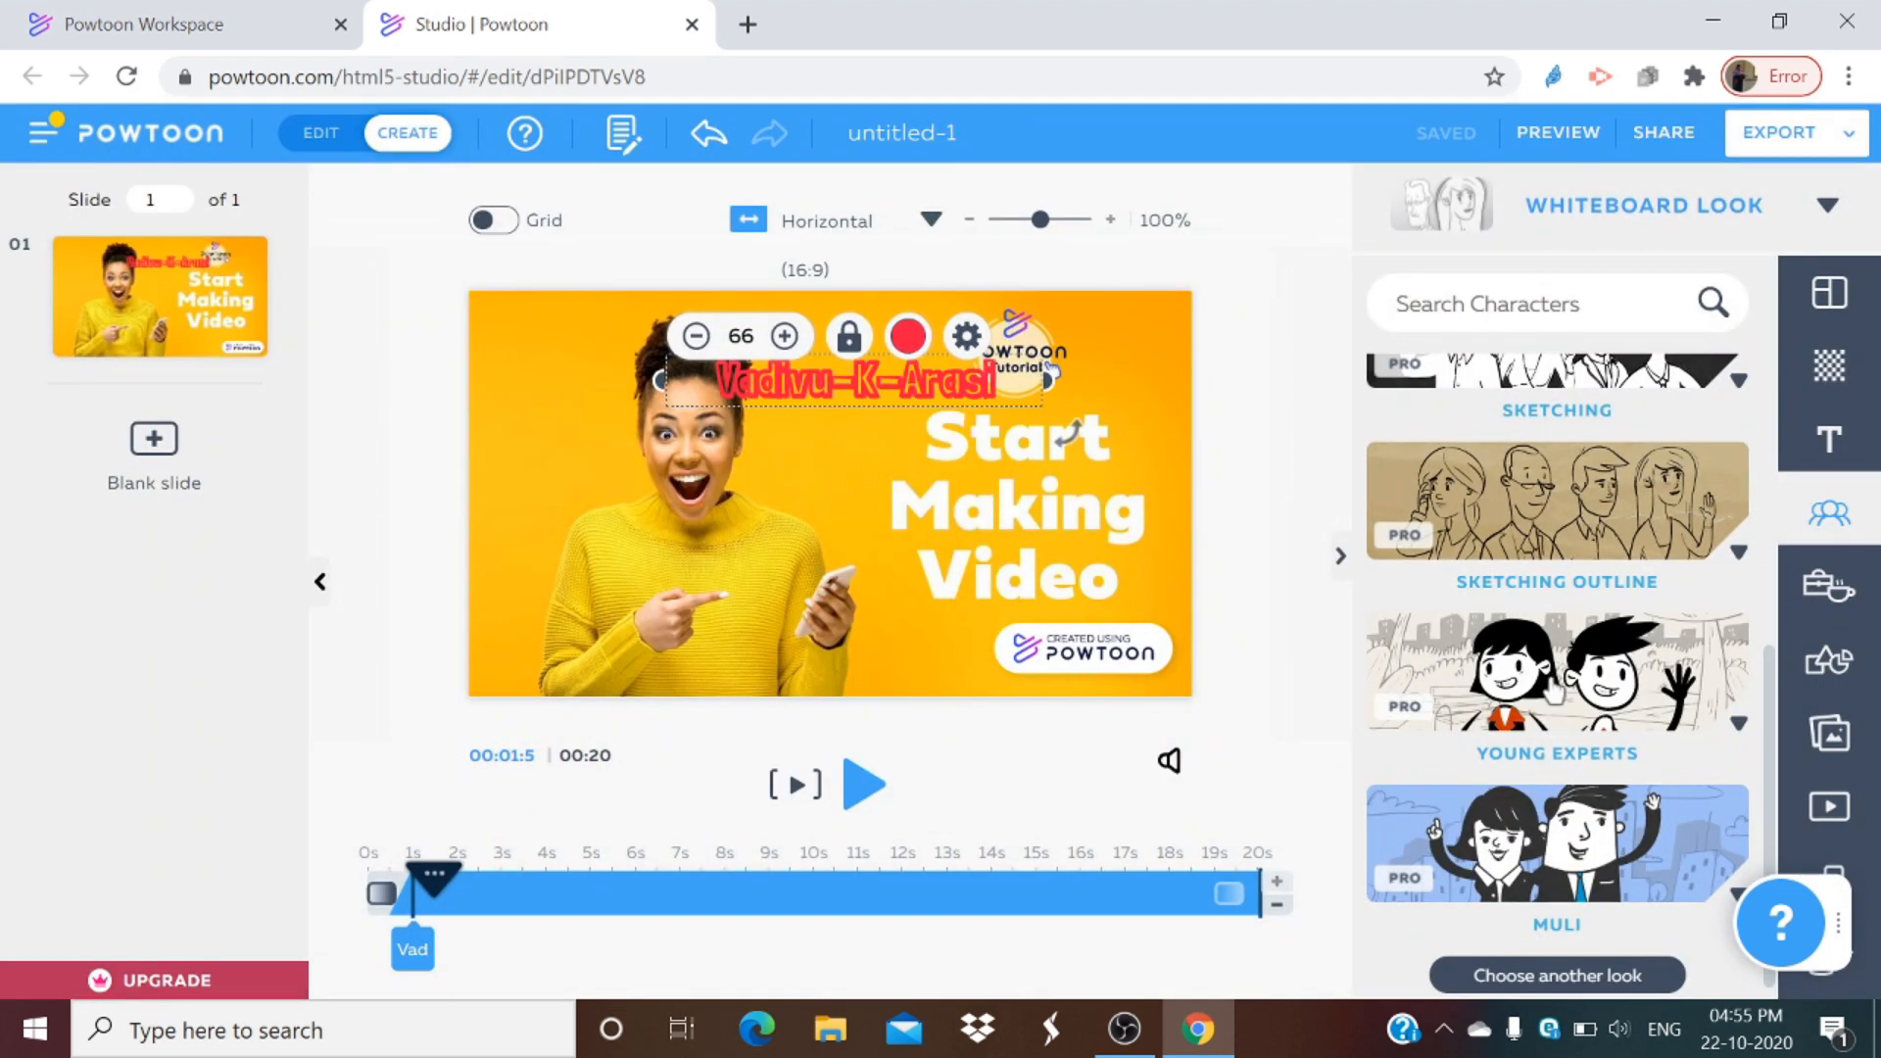
scroll(1554, 692, "up", 2)
left_click(1540, 539)
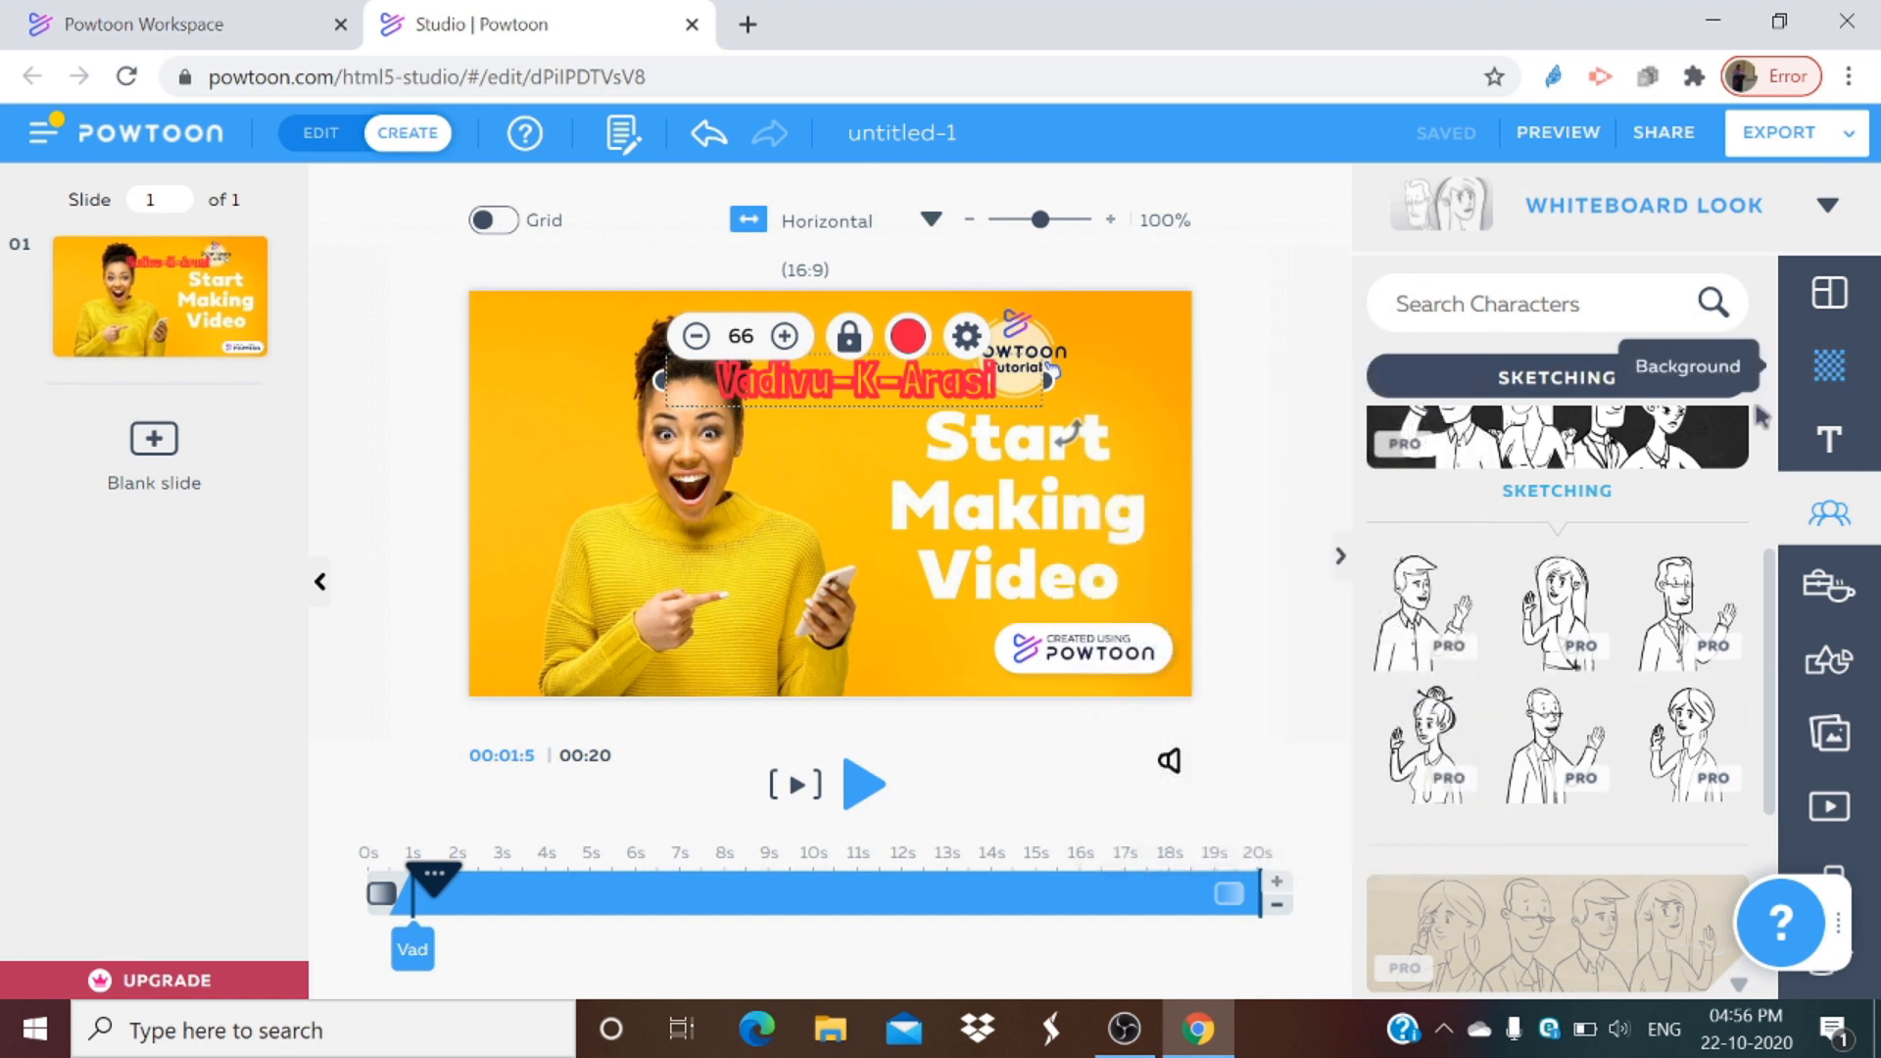
left_click(1724, 375)
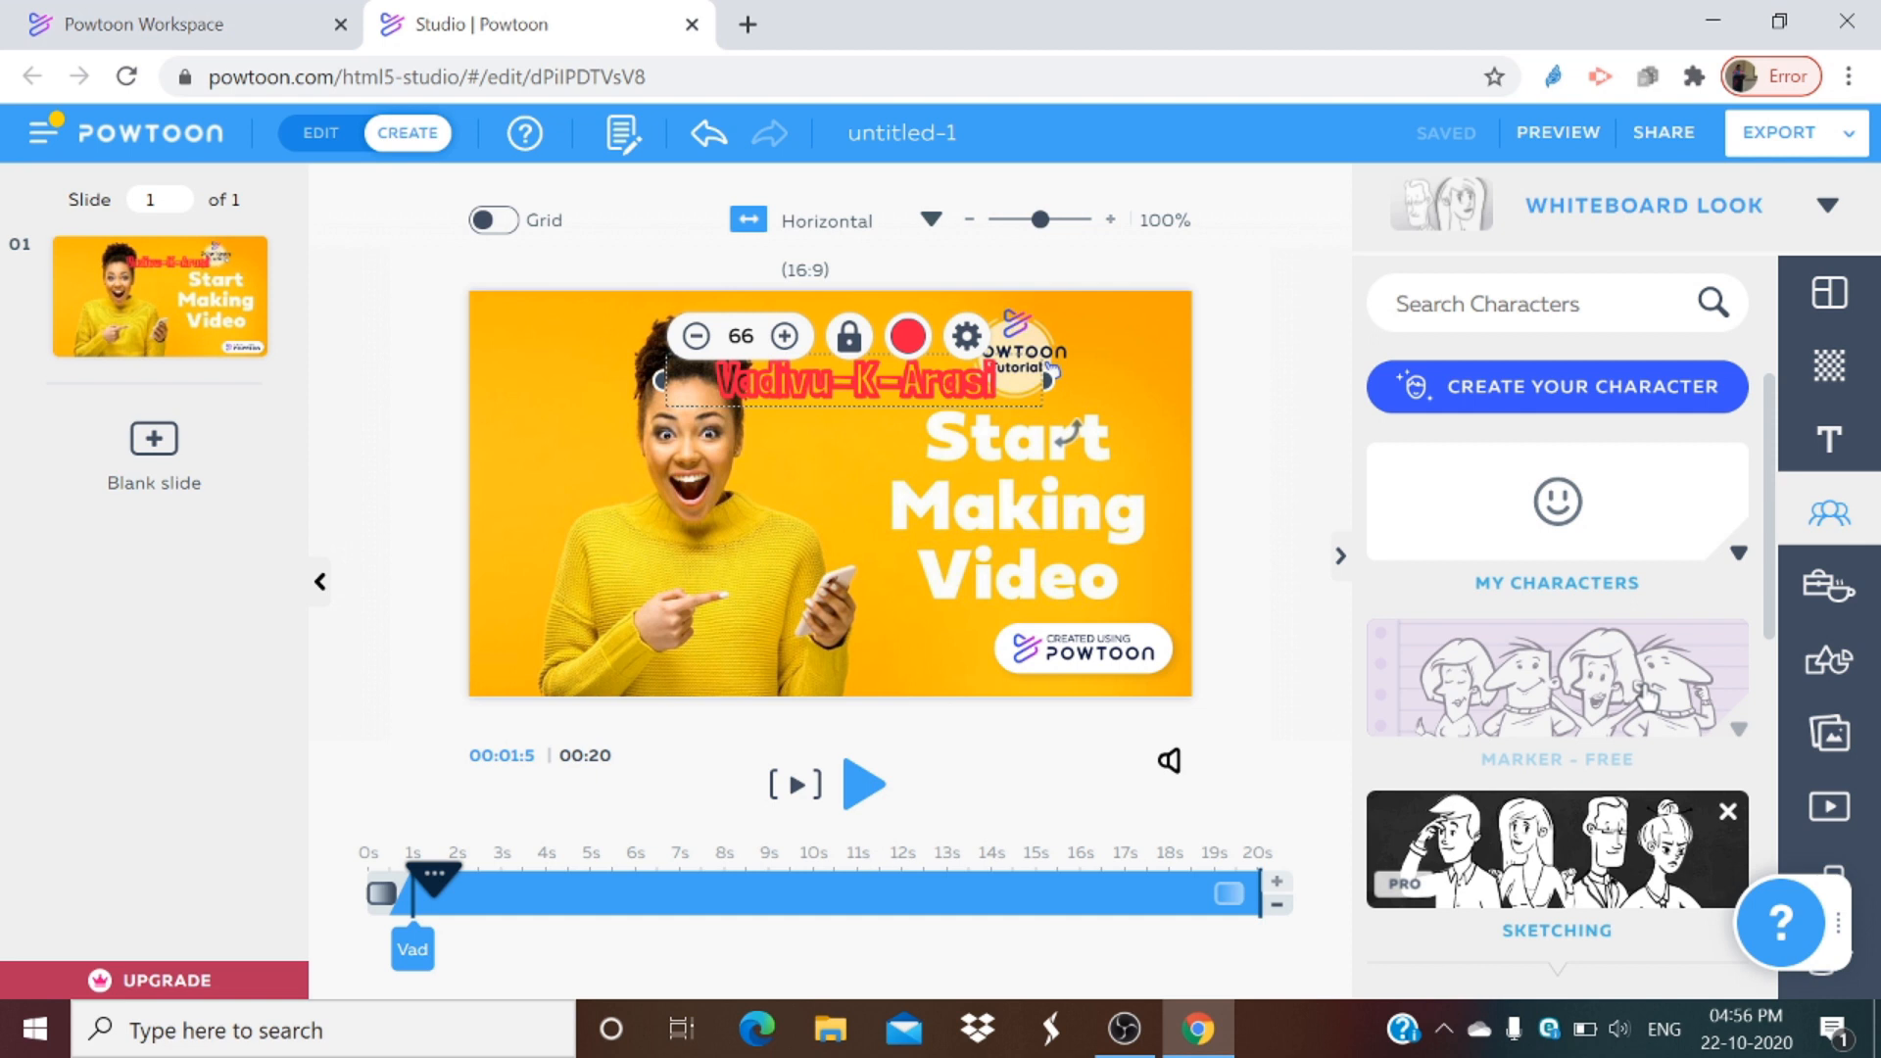
Step: Add the Happy pose of the Marker - Free female character and move it to the slide's upper left
left_click(1598, 745)
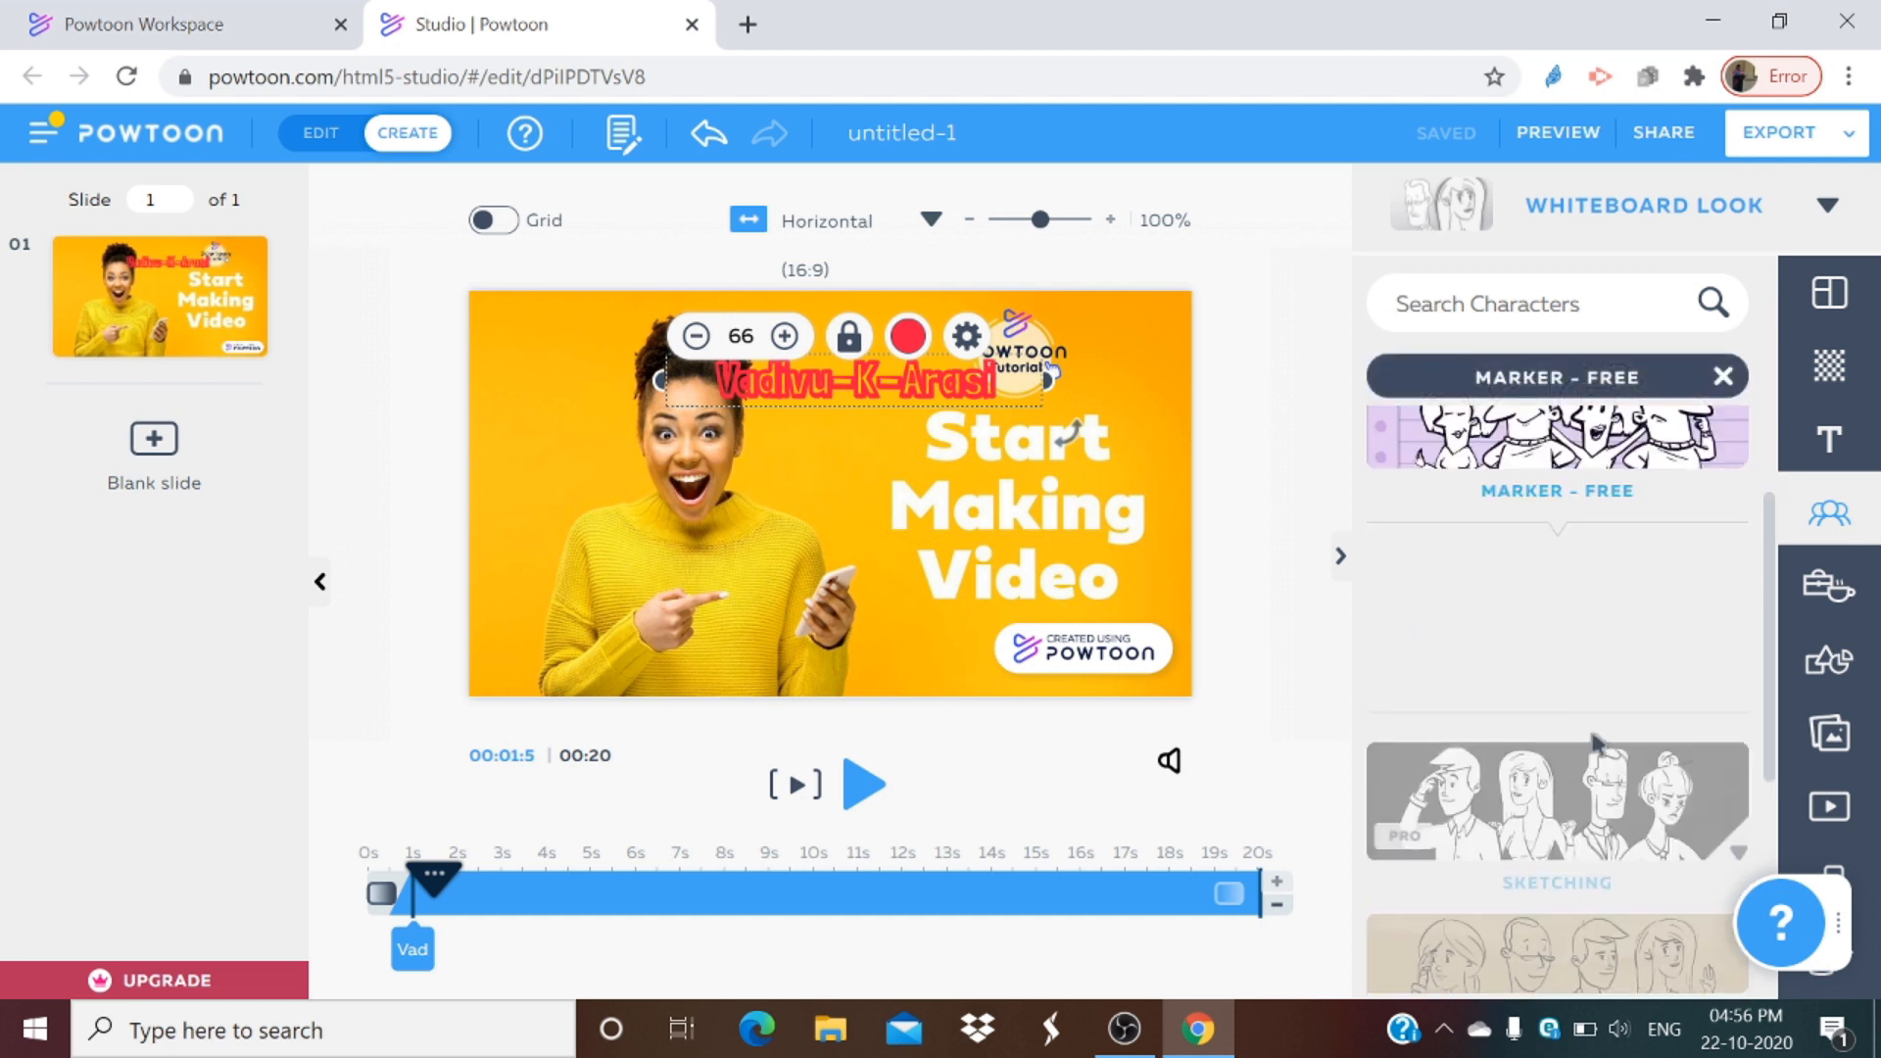
mouse_move(1556, 588)
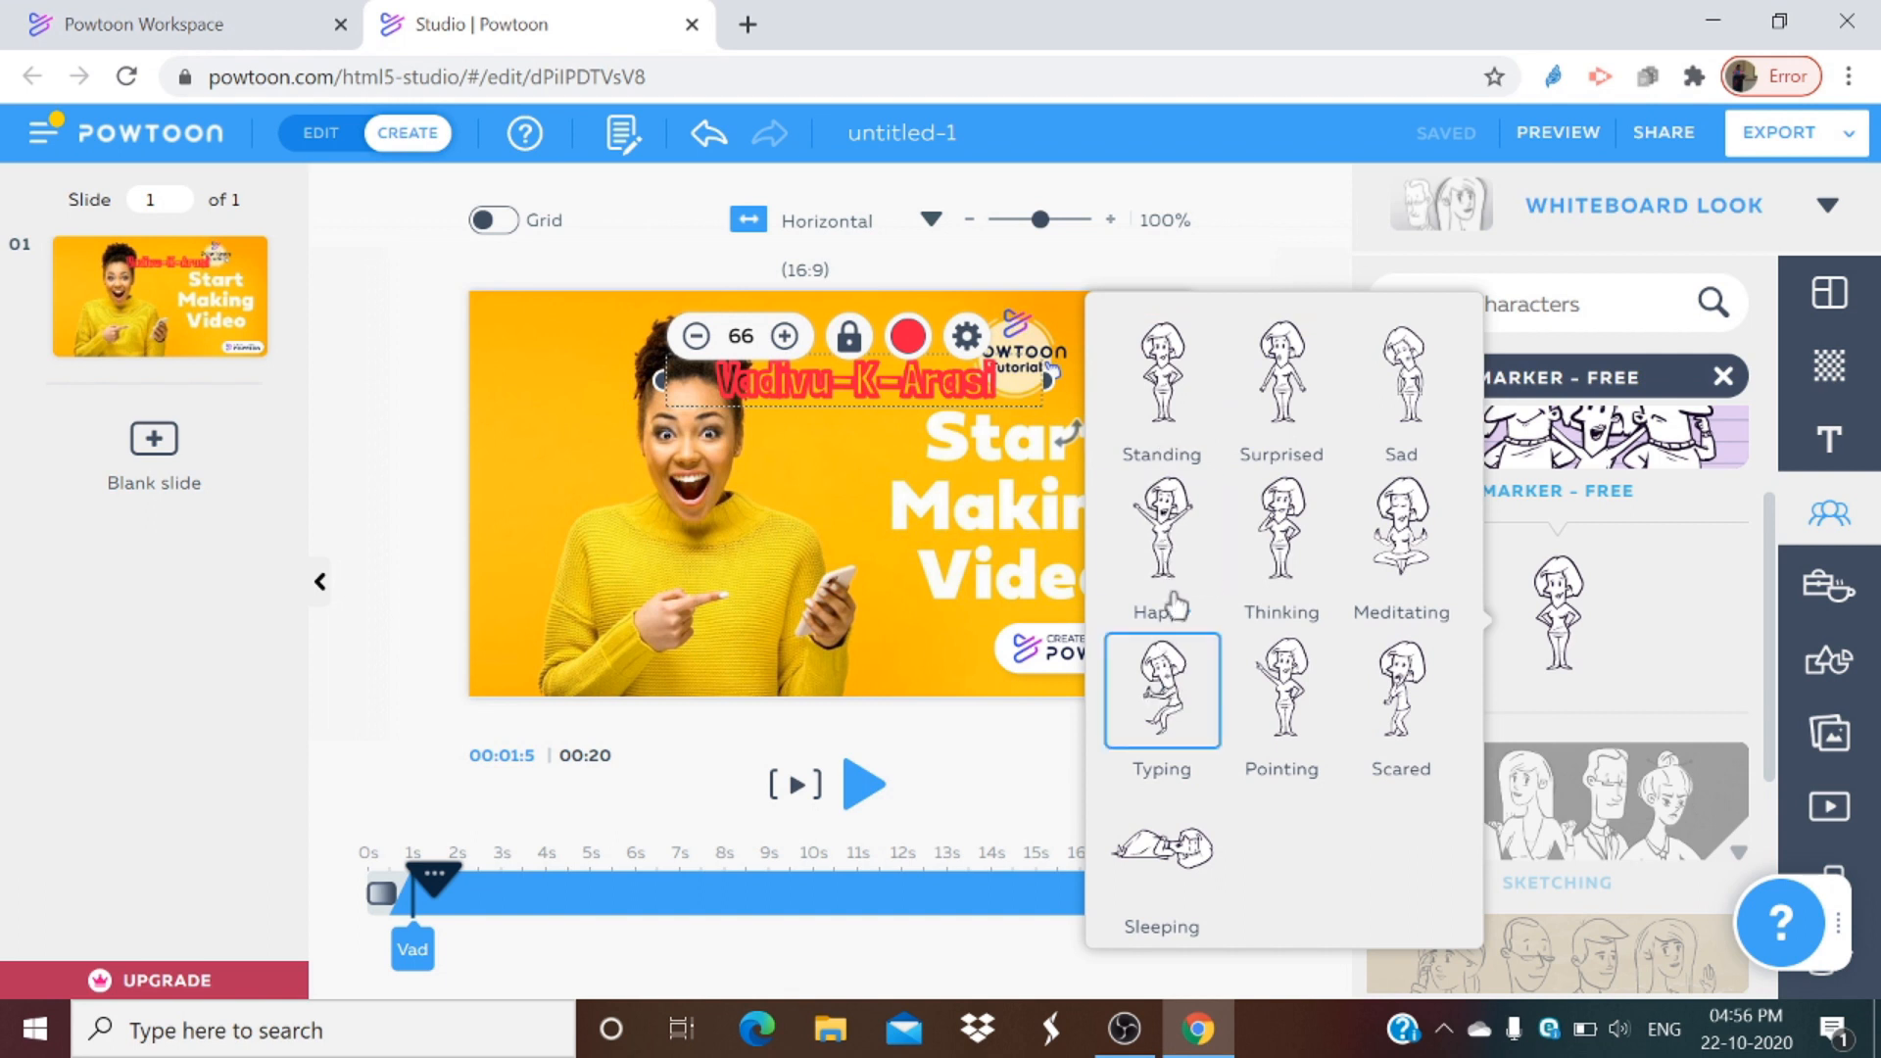
left_click(1162, 529)
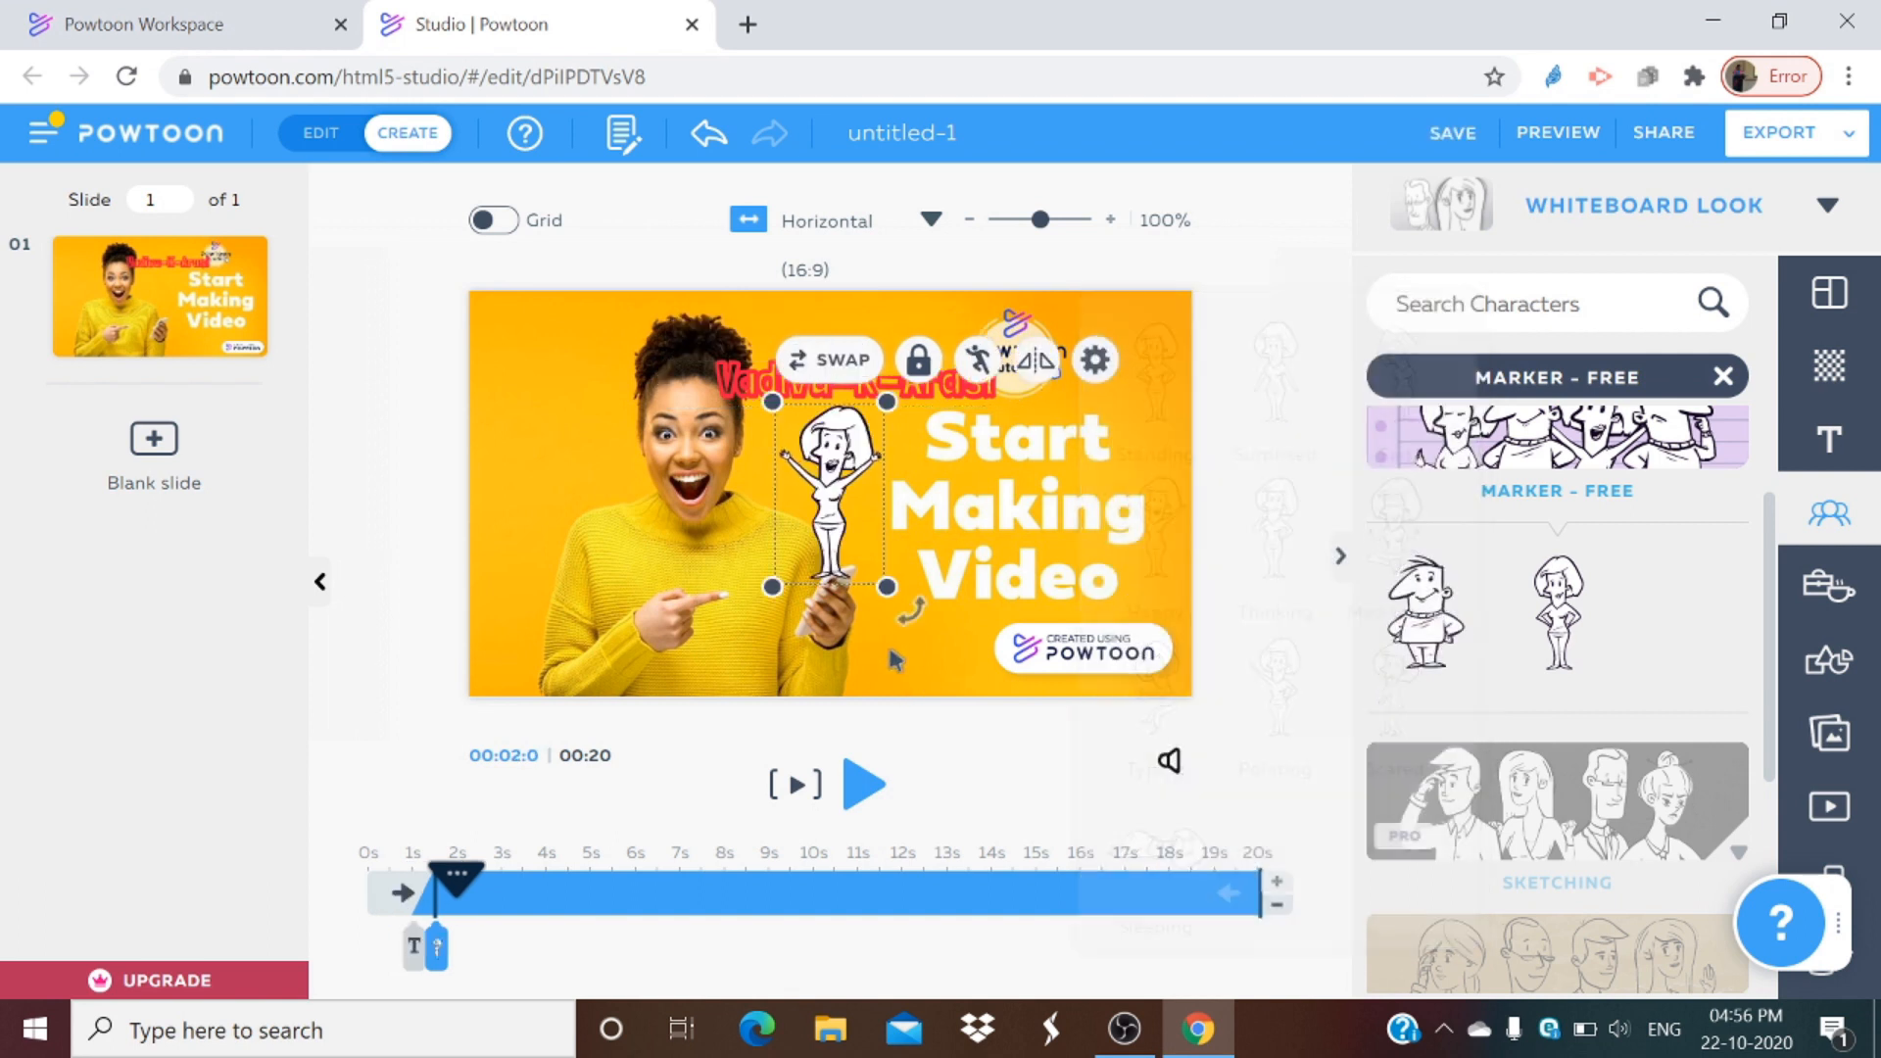
left_click(516, 449)
left_click_drag(837, 517, 588, 503)
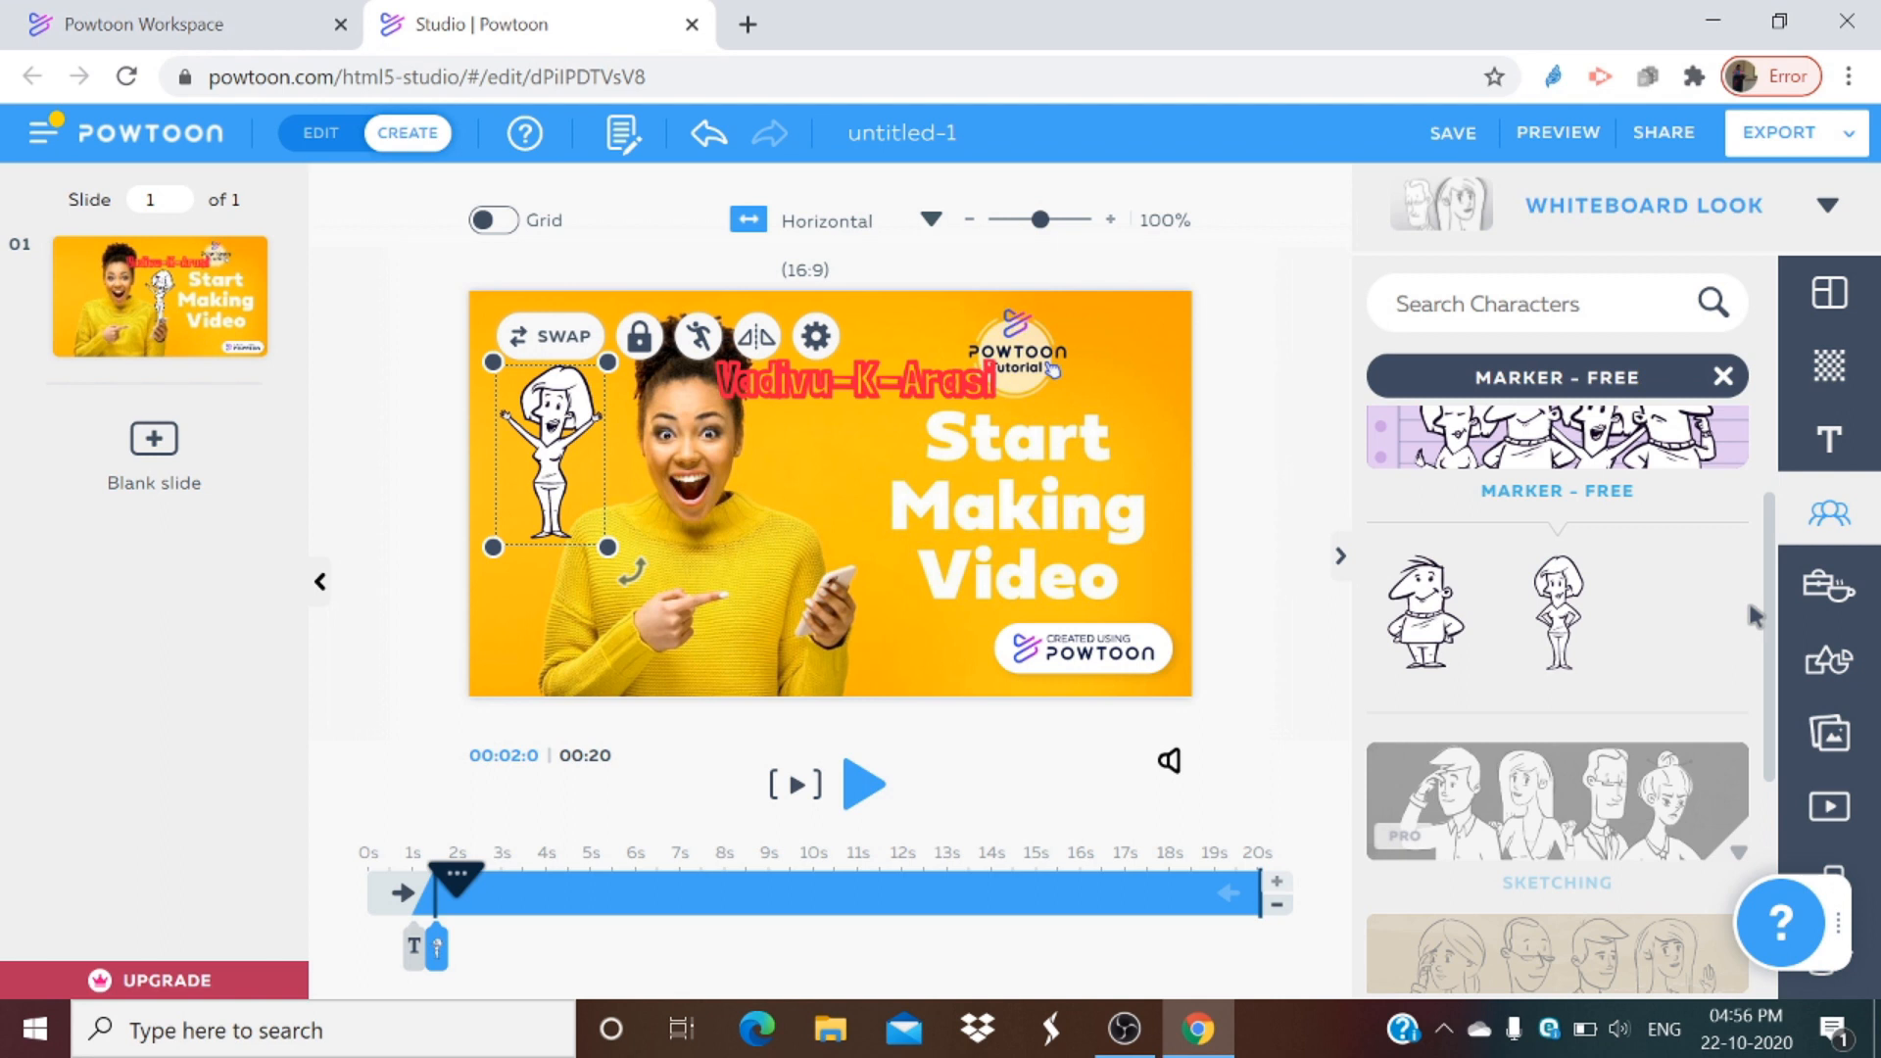
Step: Browse the characters in the Young Experts category
scroll(1697, 437, "down", 5)
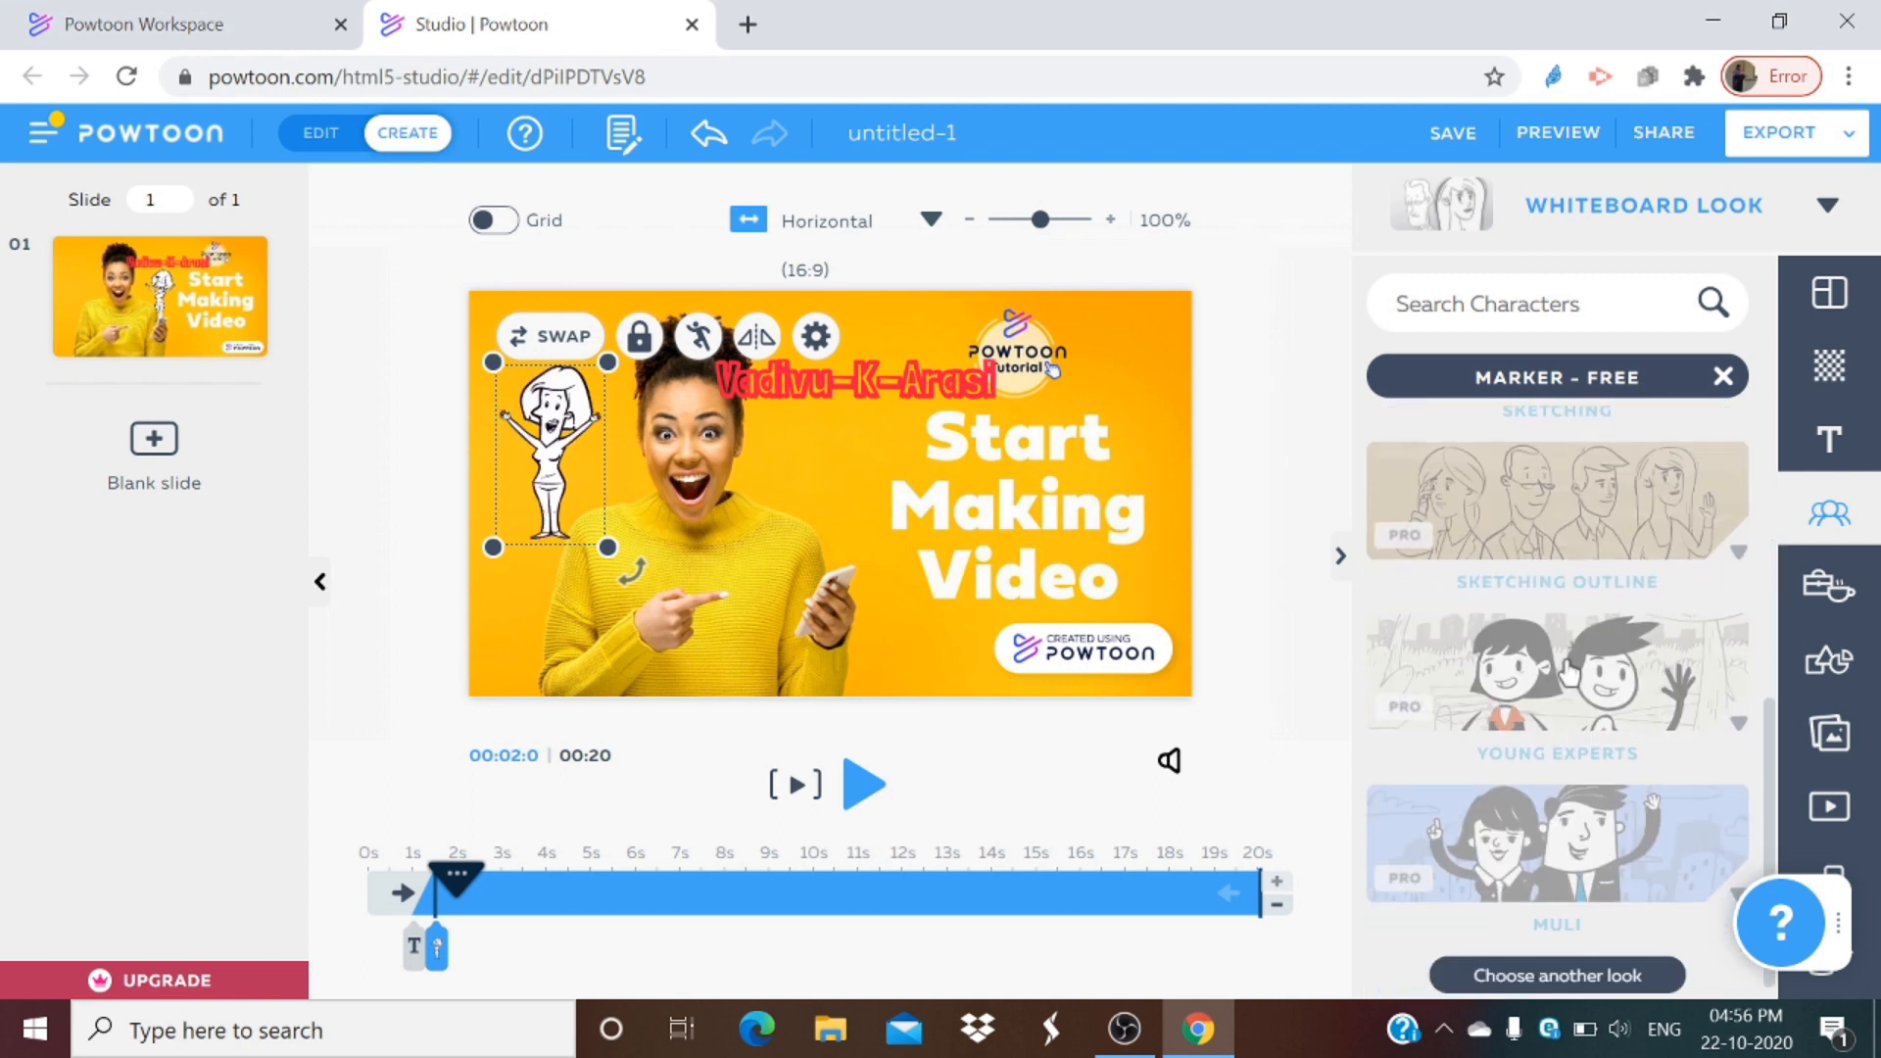
scroll(1566, 777, "up", 3)
left_click(1546, 956)
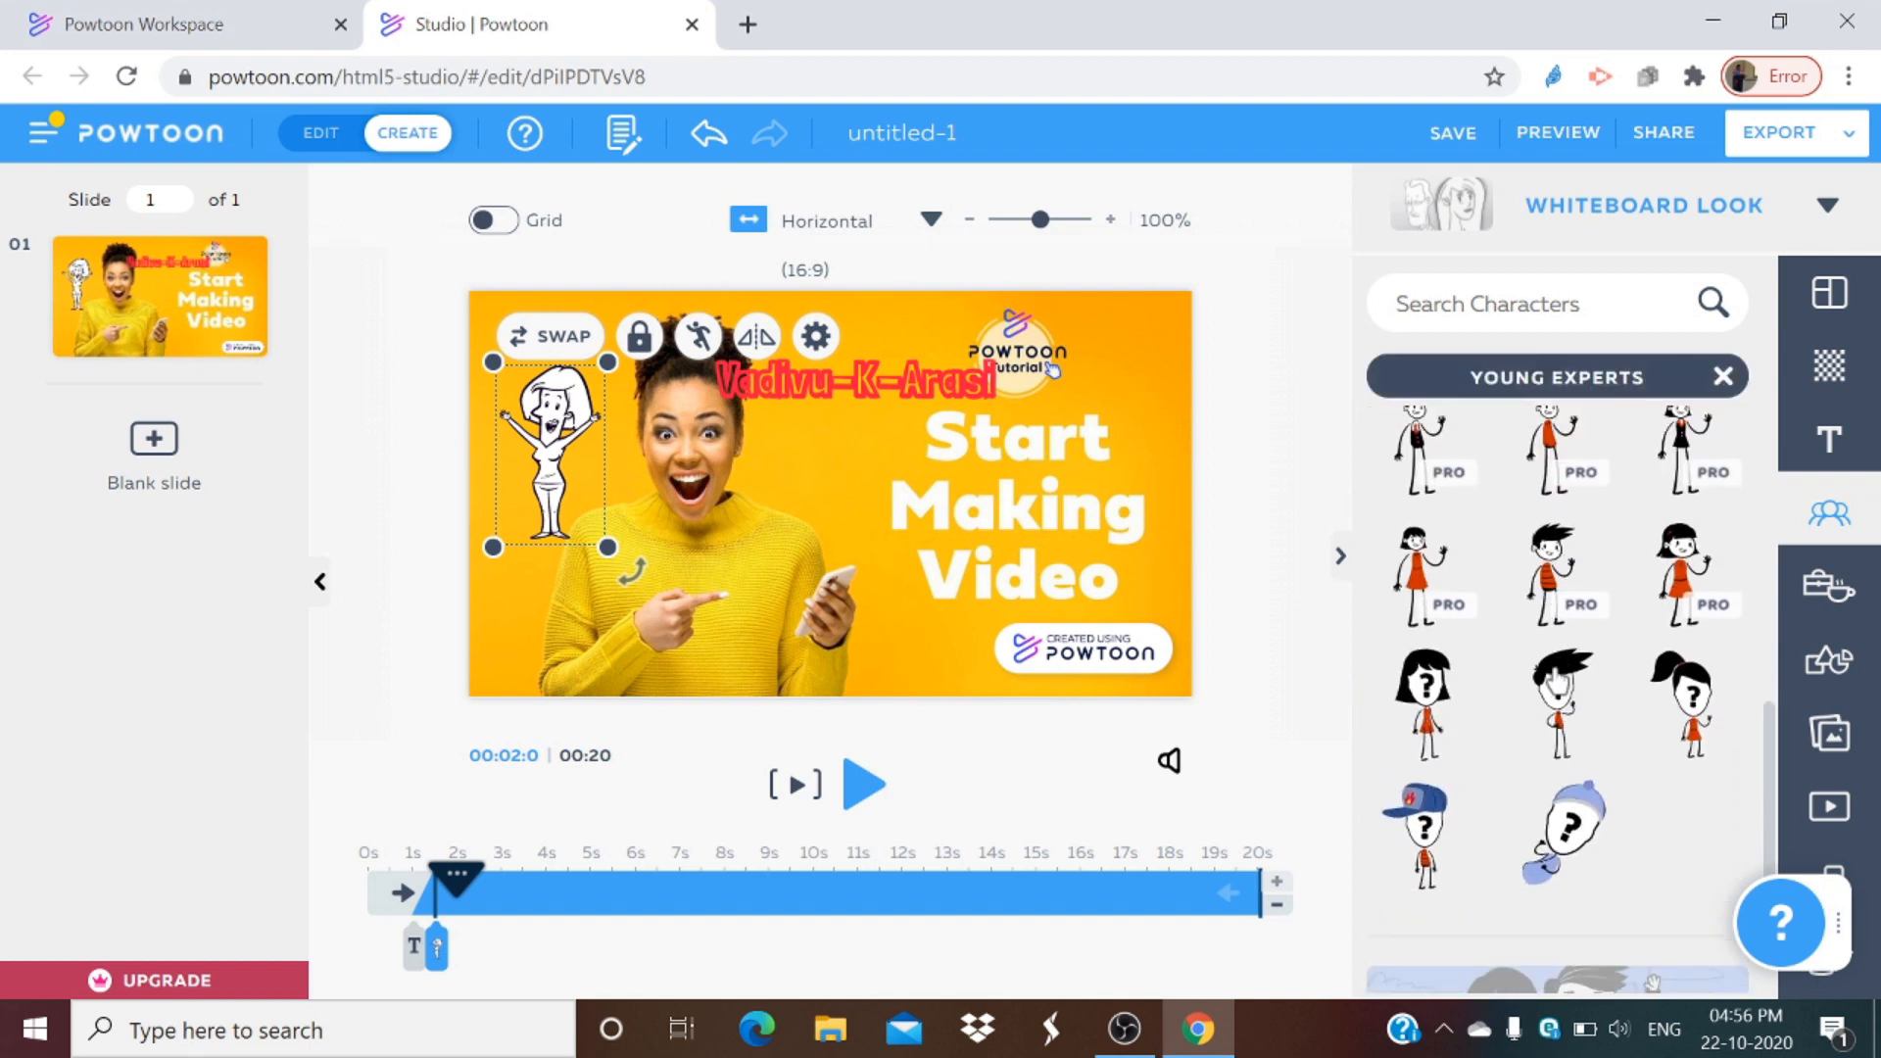
scroll(1556, 681, "up", 1)
left_click(1722, 378)
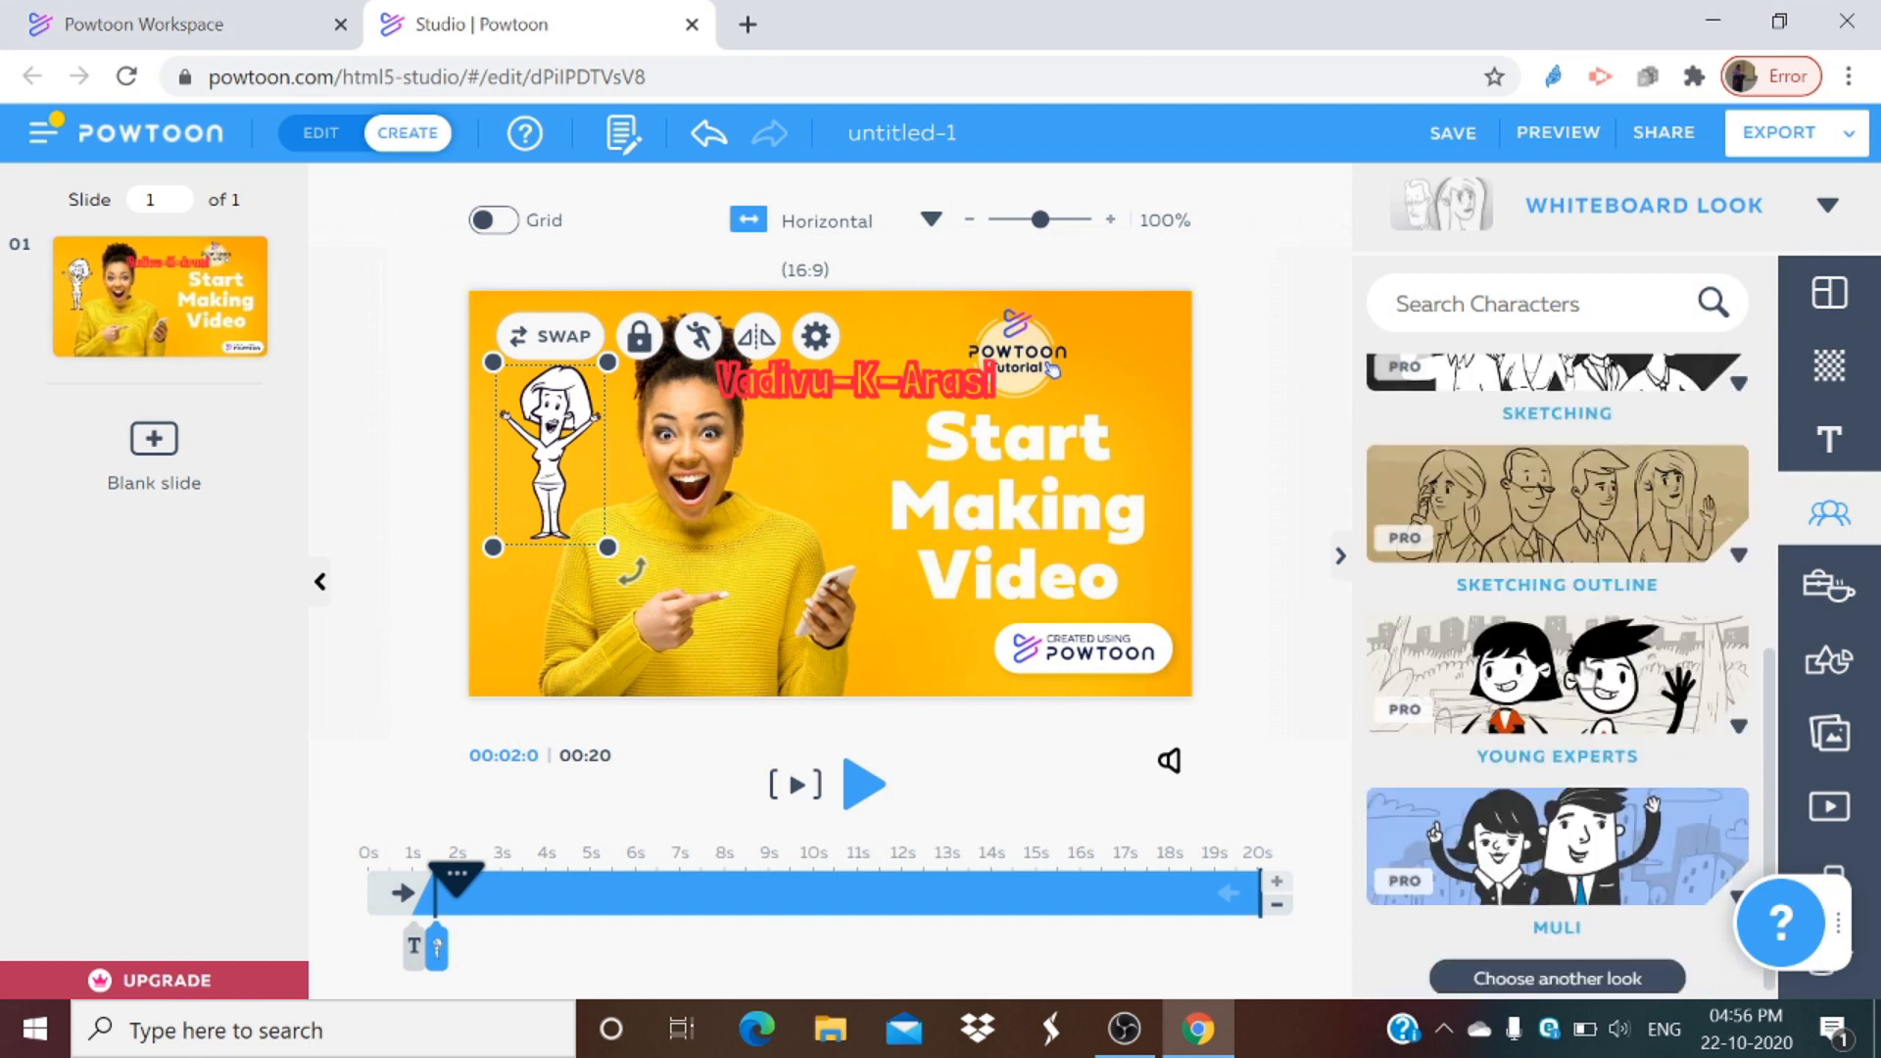
Step: Add the female character from the Muli category to the slide
scroll(1586, 519, "up", 1)
scroll(1550, 545, "up", 2)
scroll(1542, 684, "down", 3)
scroll(1543, 693, "down", 1)
left_click(1579, 883)
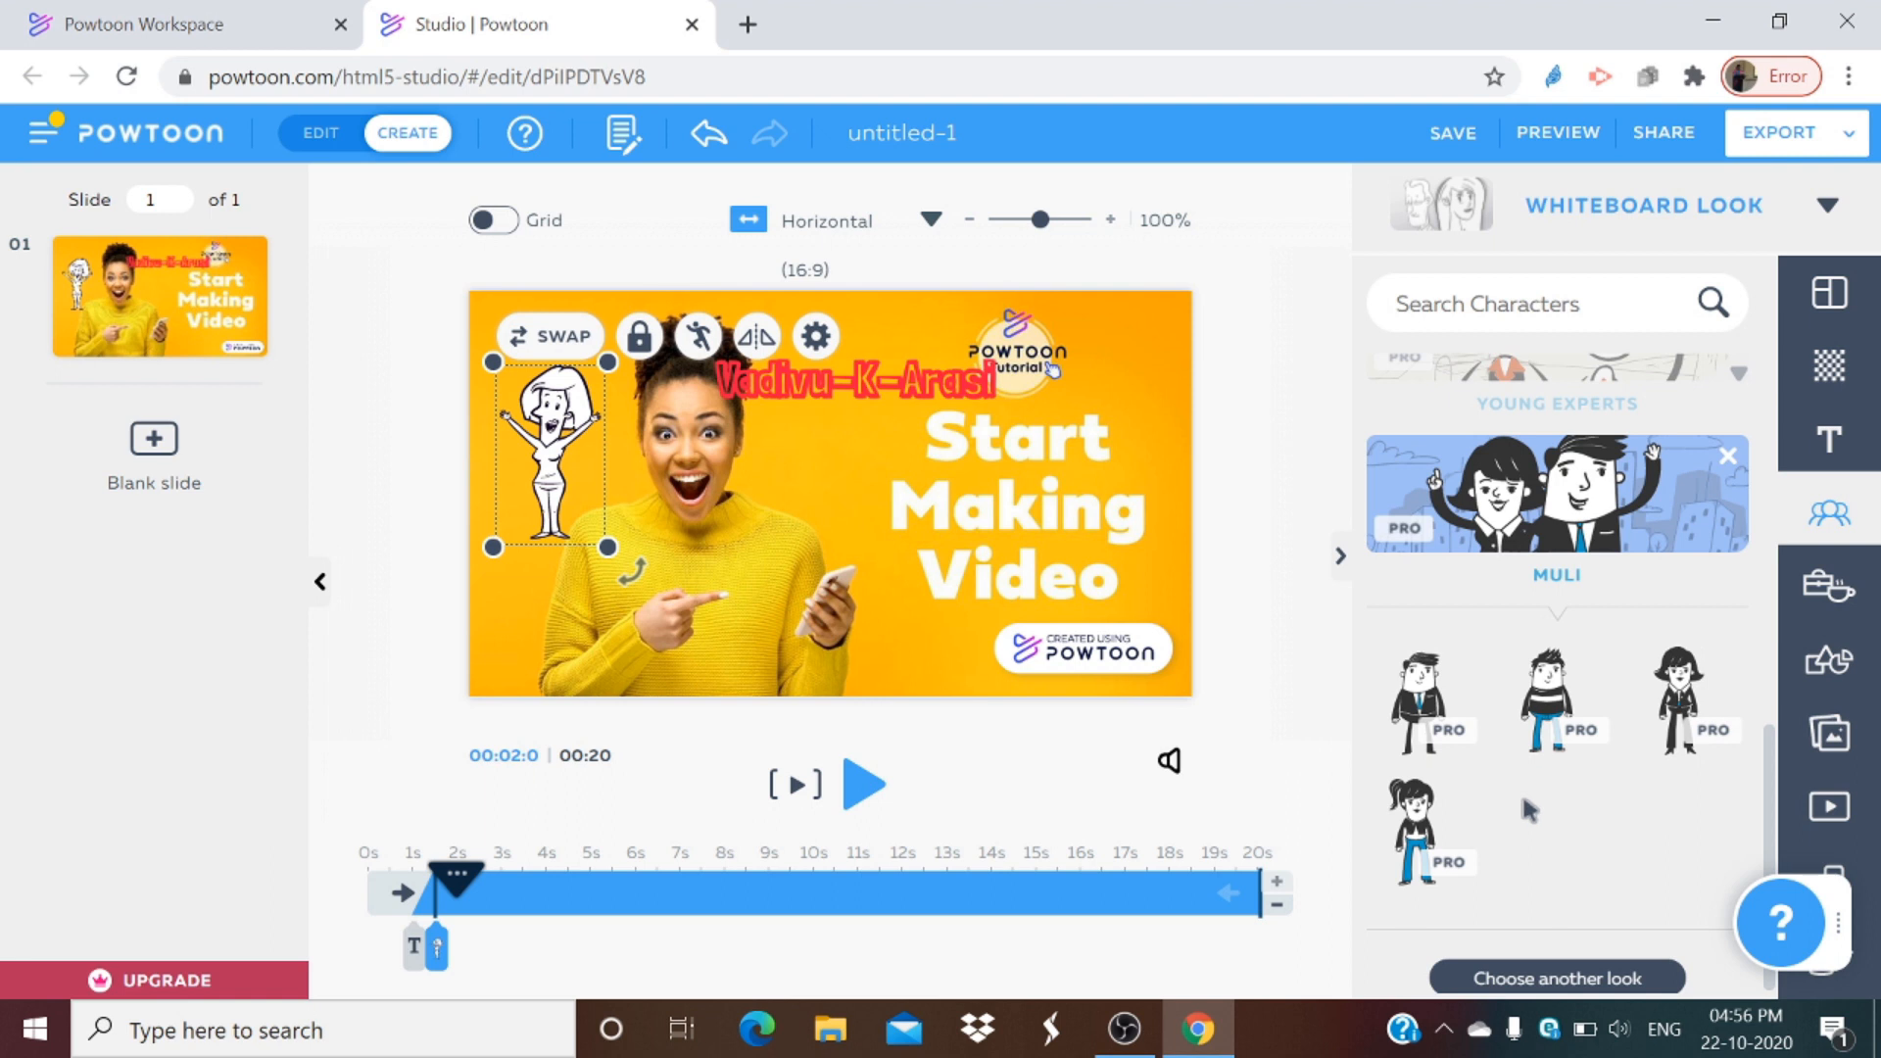
left_click(1411, 829)
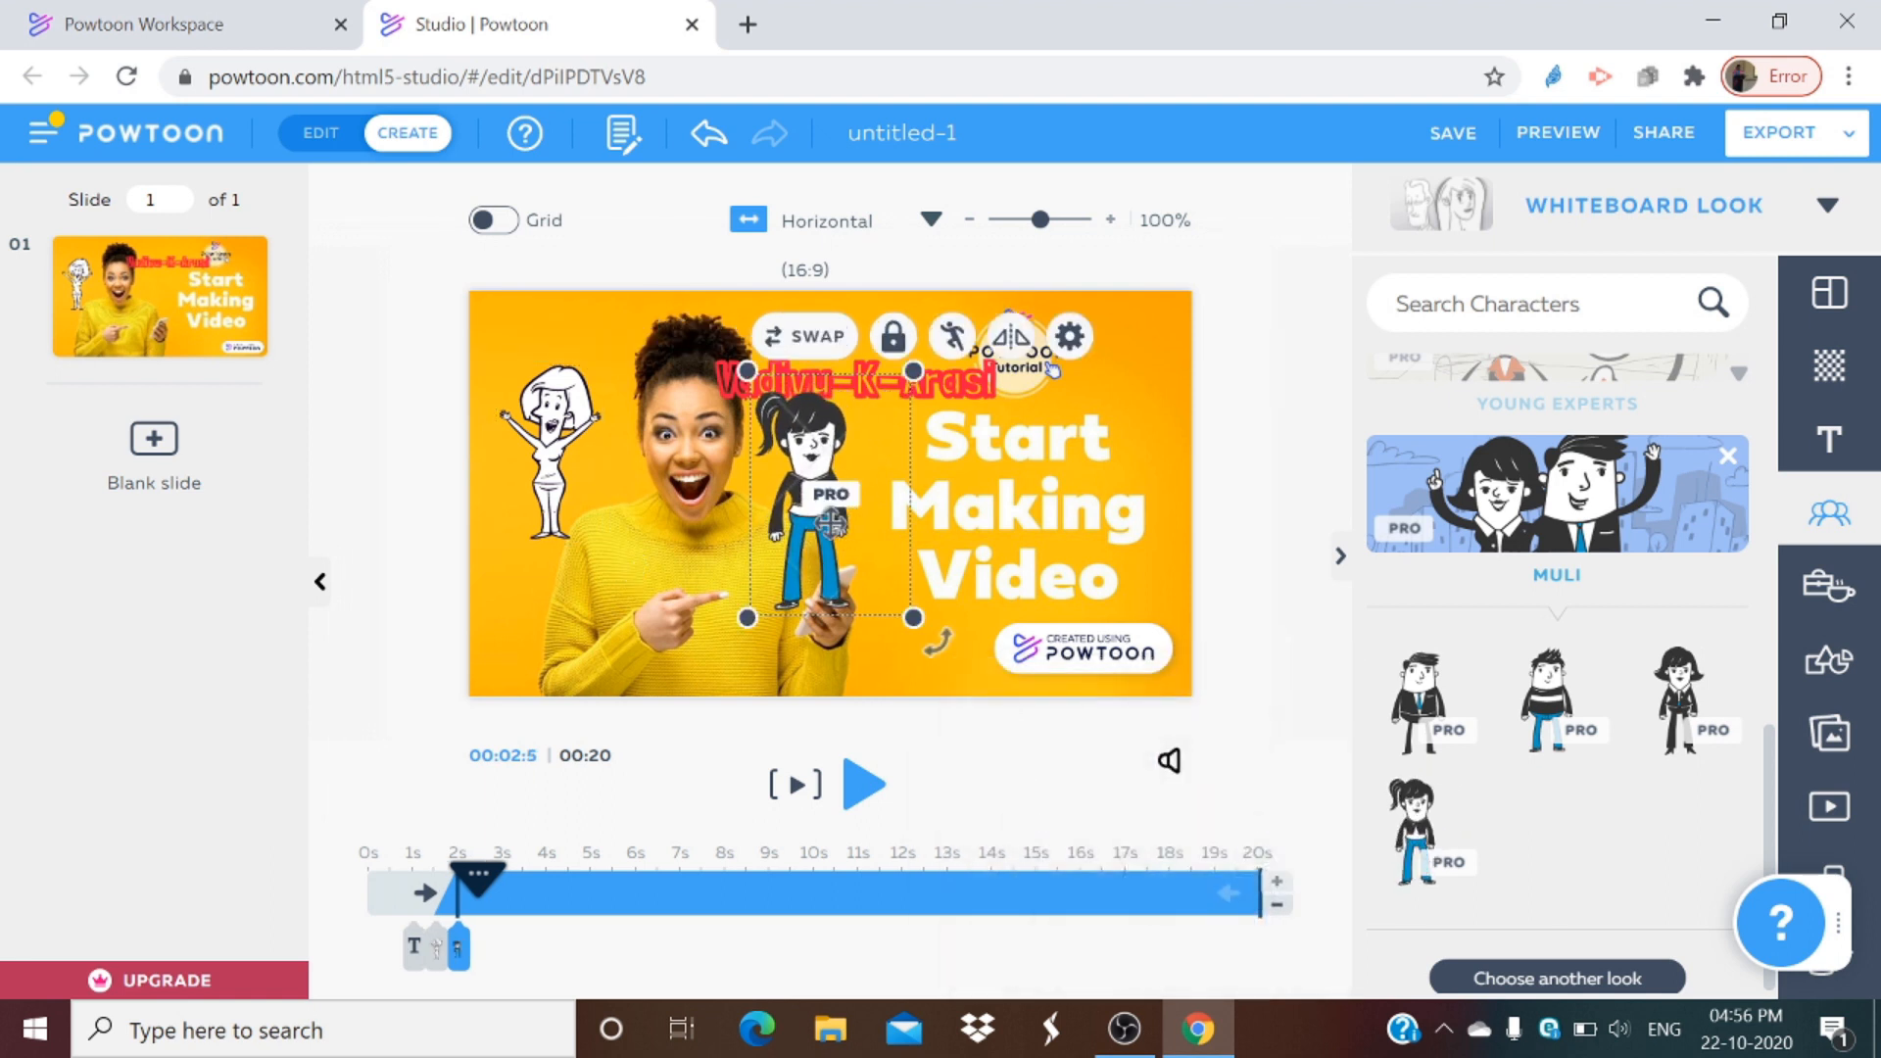
Step: Move the Muli female character down and to the right, beside the Start Making Video title
left_click_drag(831, 525, 916, 589)
scroll(1705, 650, "up", 1)
scroll(1705, 650, "up", 4)
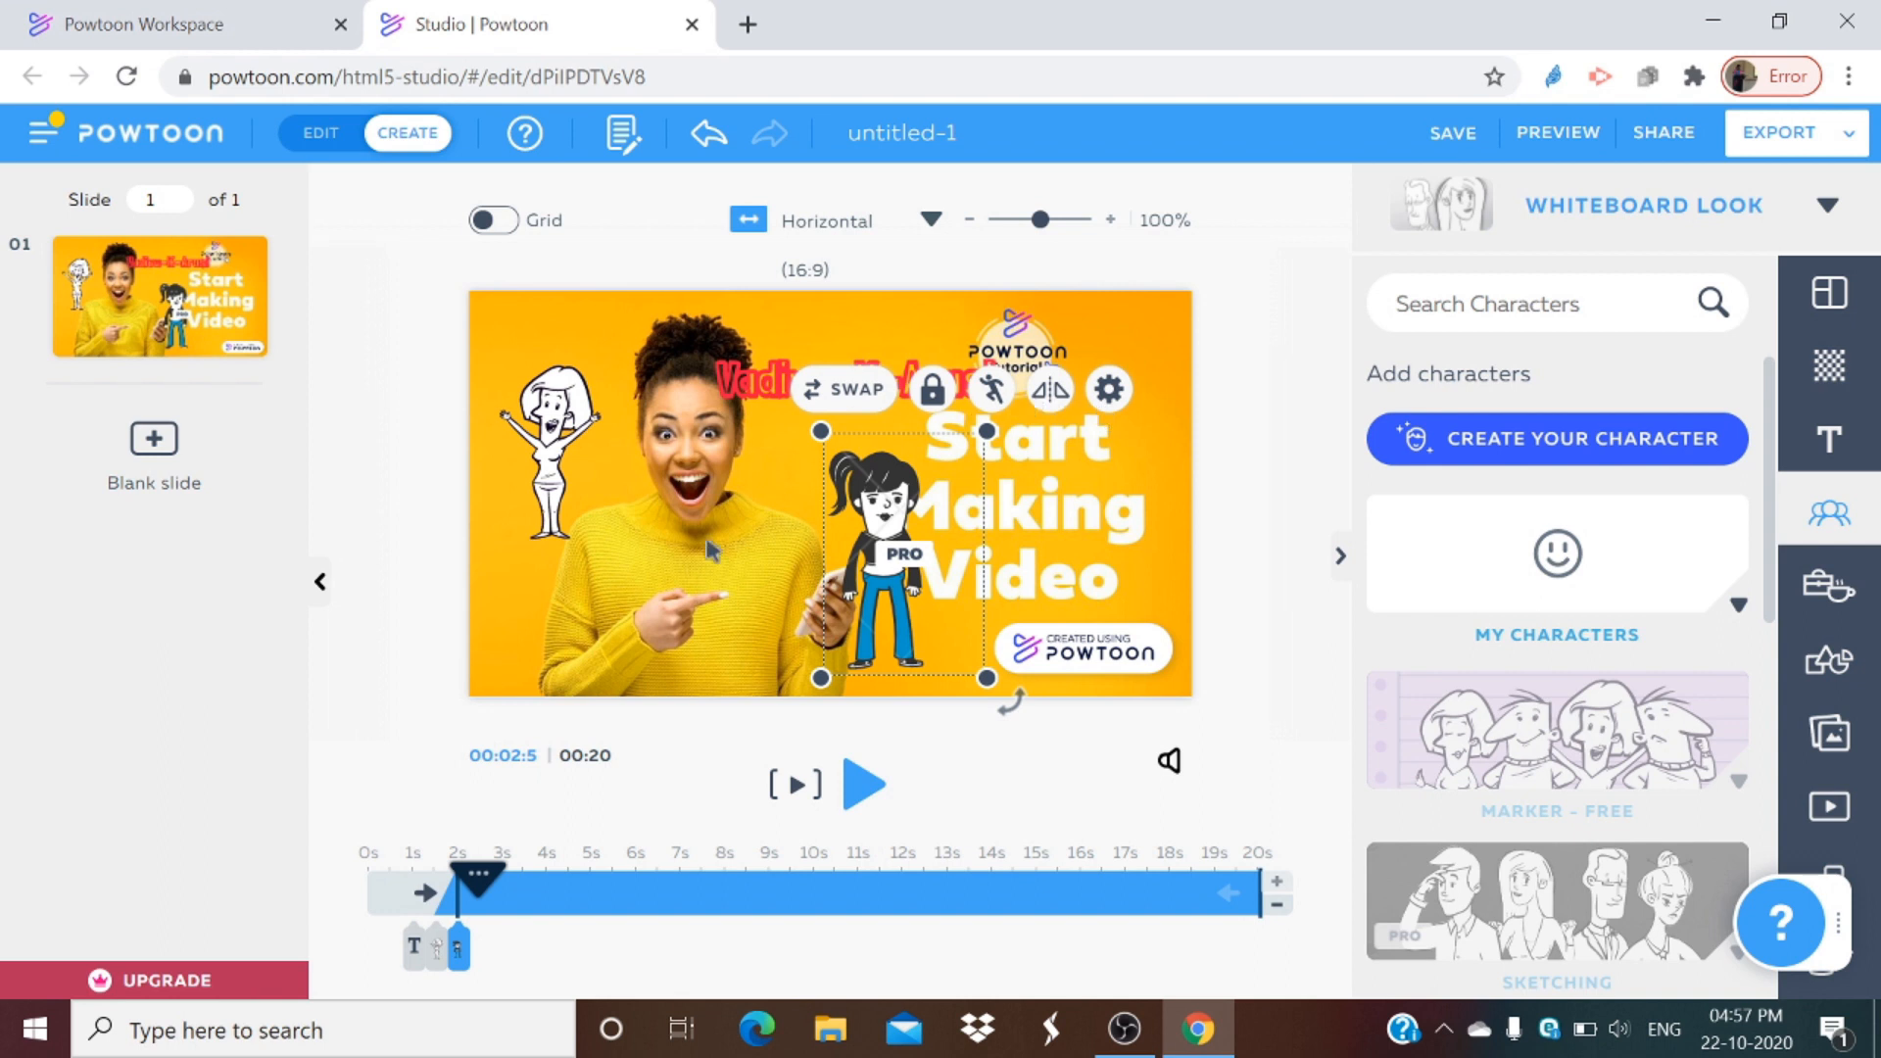
Step: Apply the Write enter effect to the Vadivu-K-Arasi name text
left_click(412, 948)
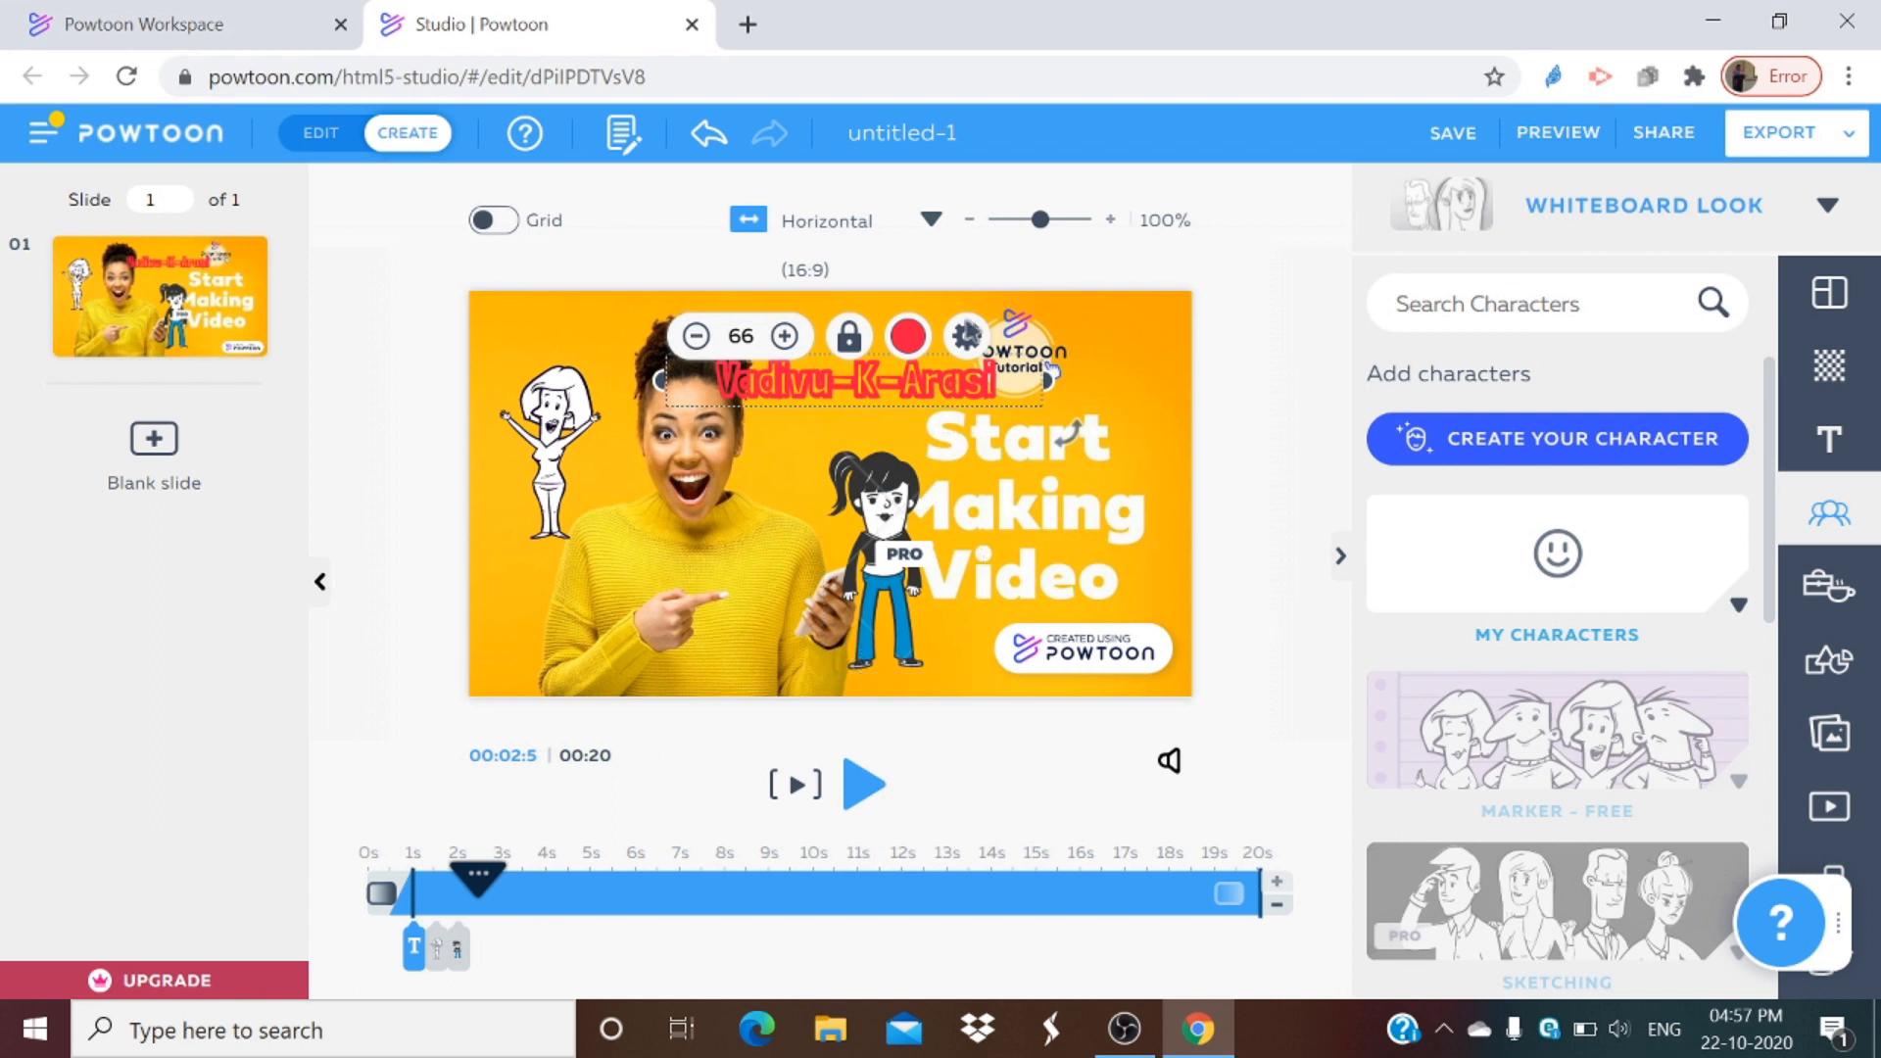
left_click(967, 338)
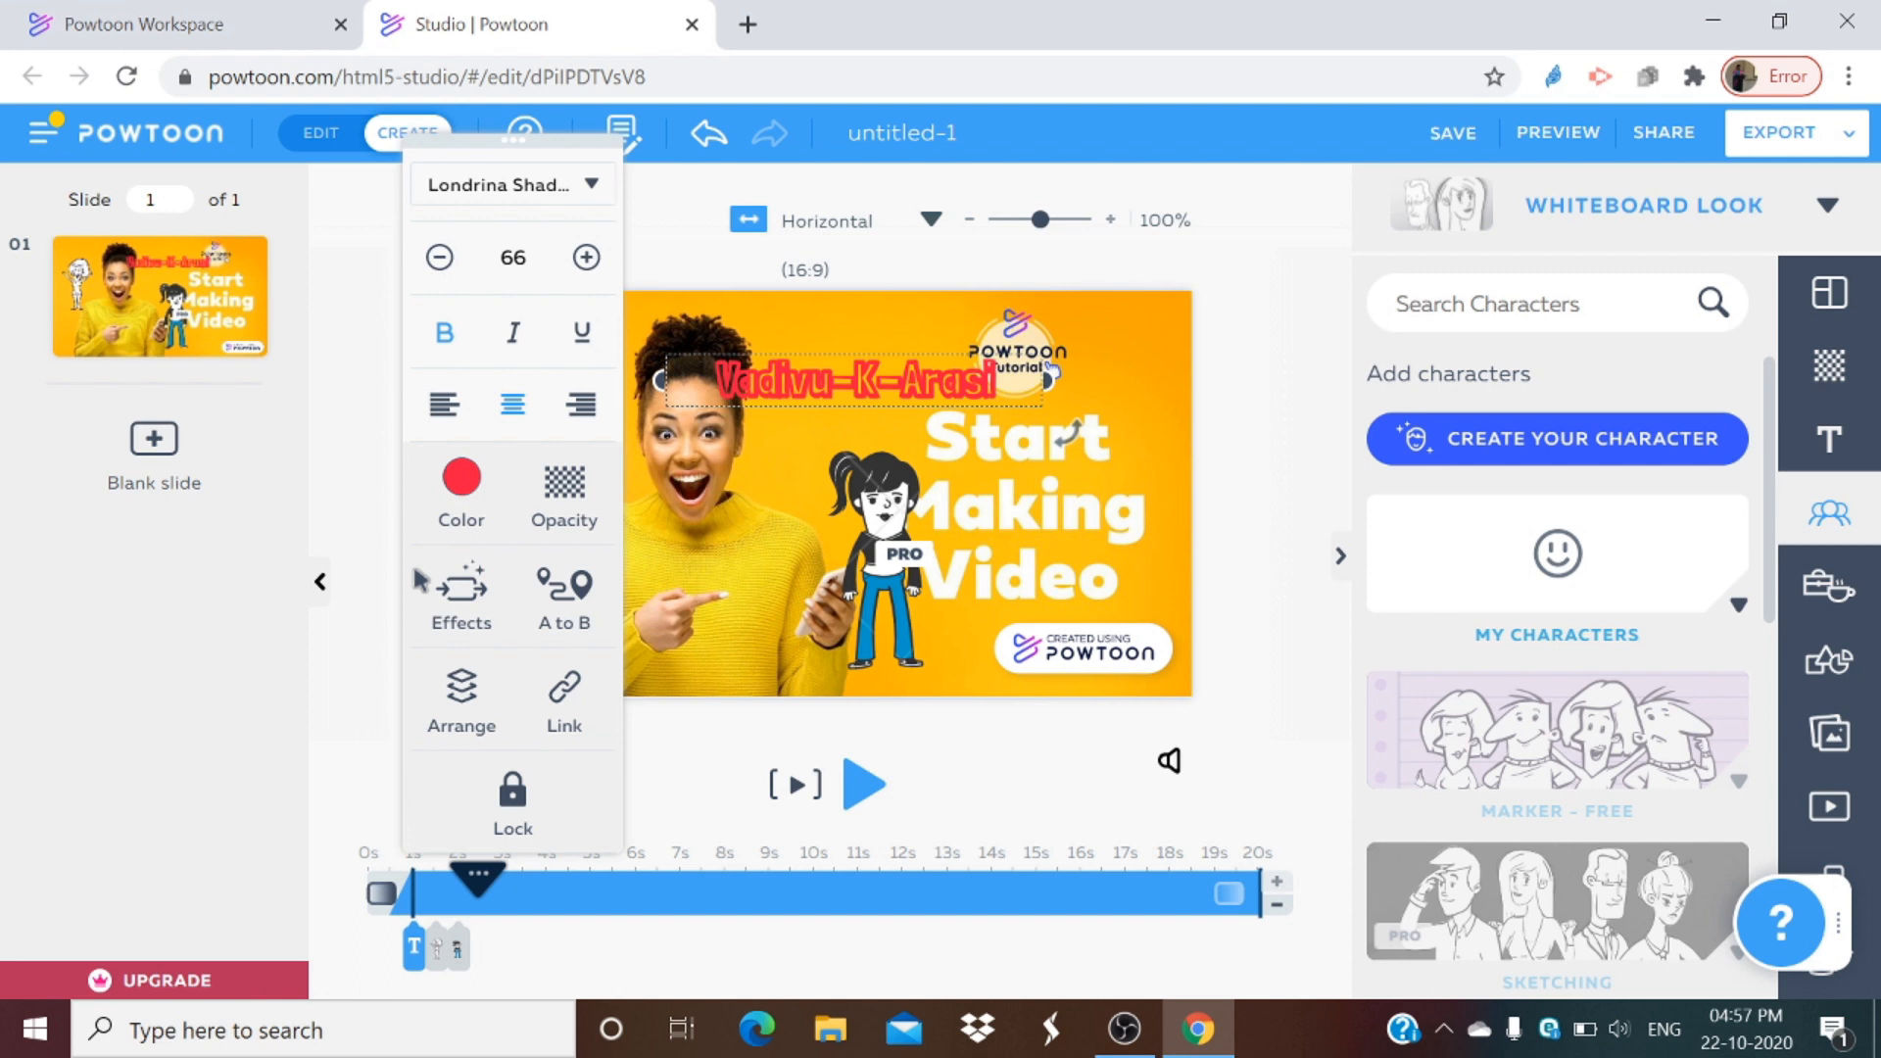
left_click(481, 603)
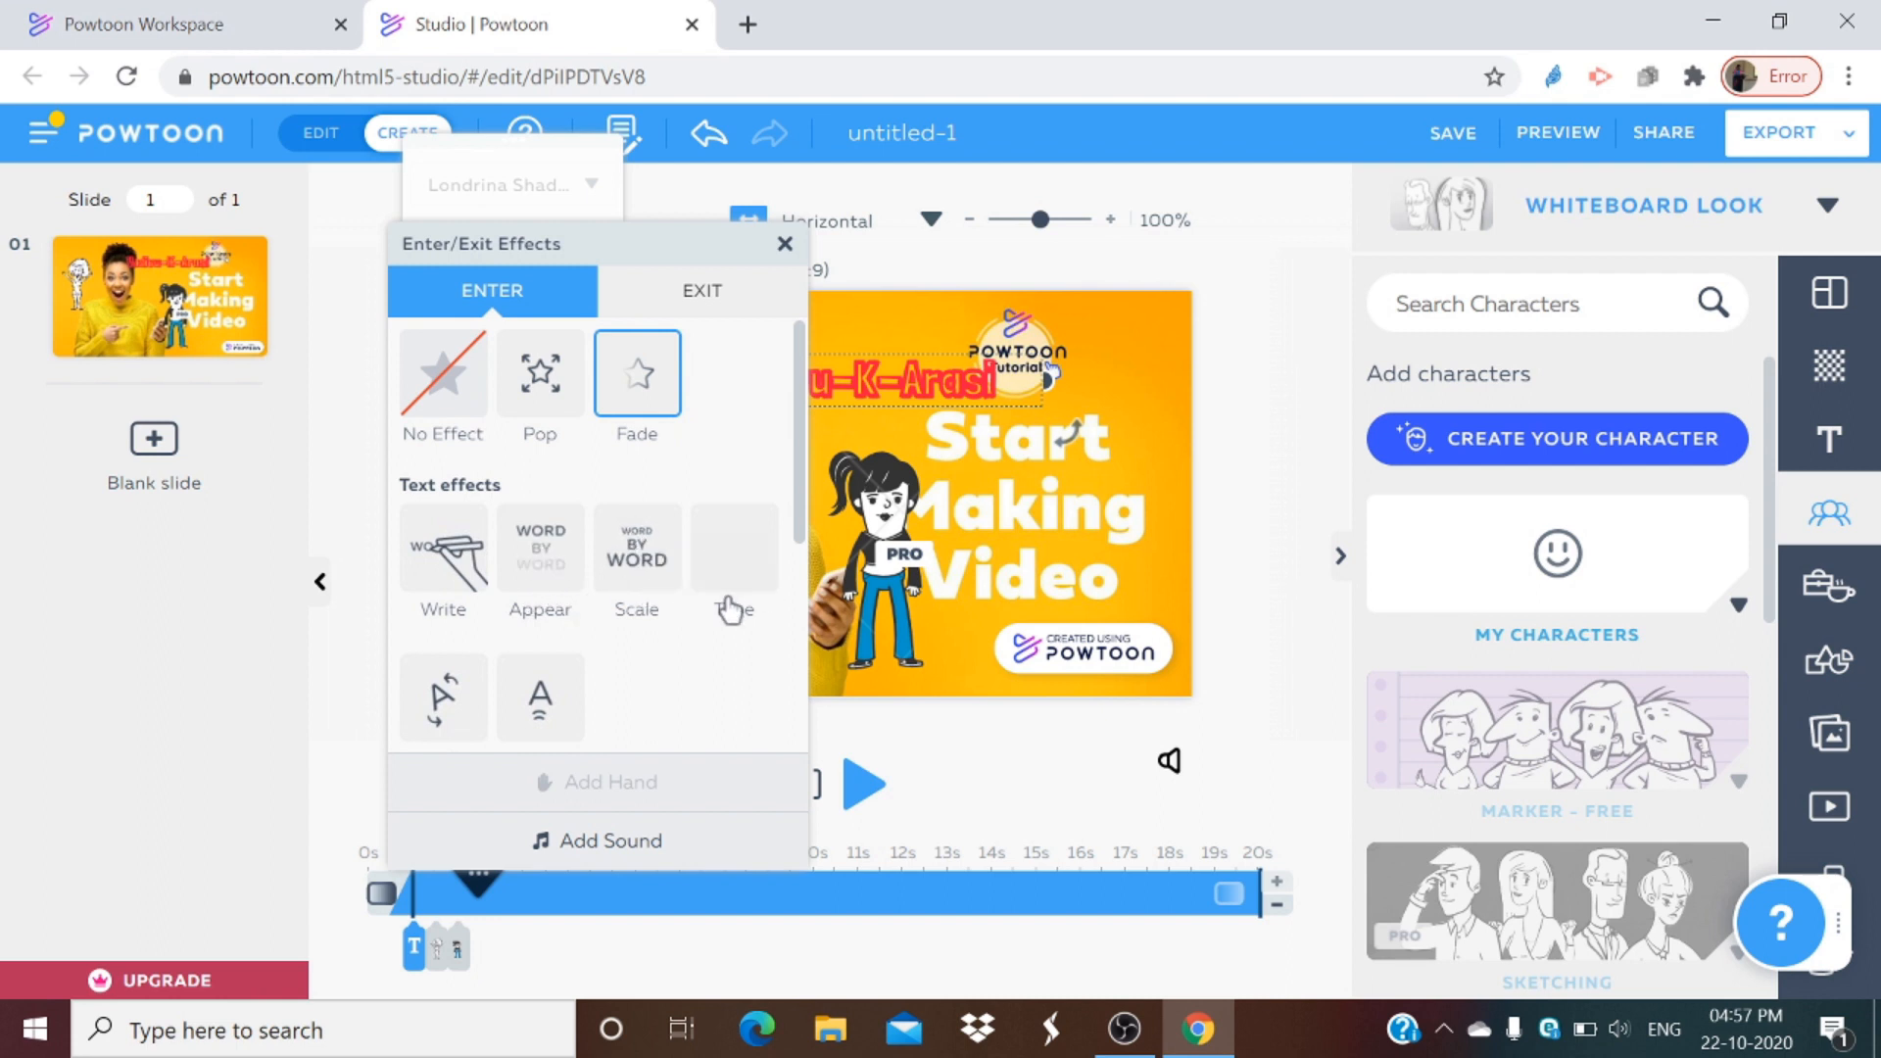
left_click(460, 571)
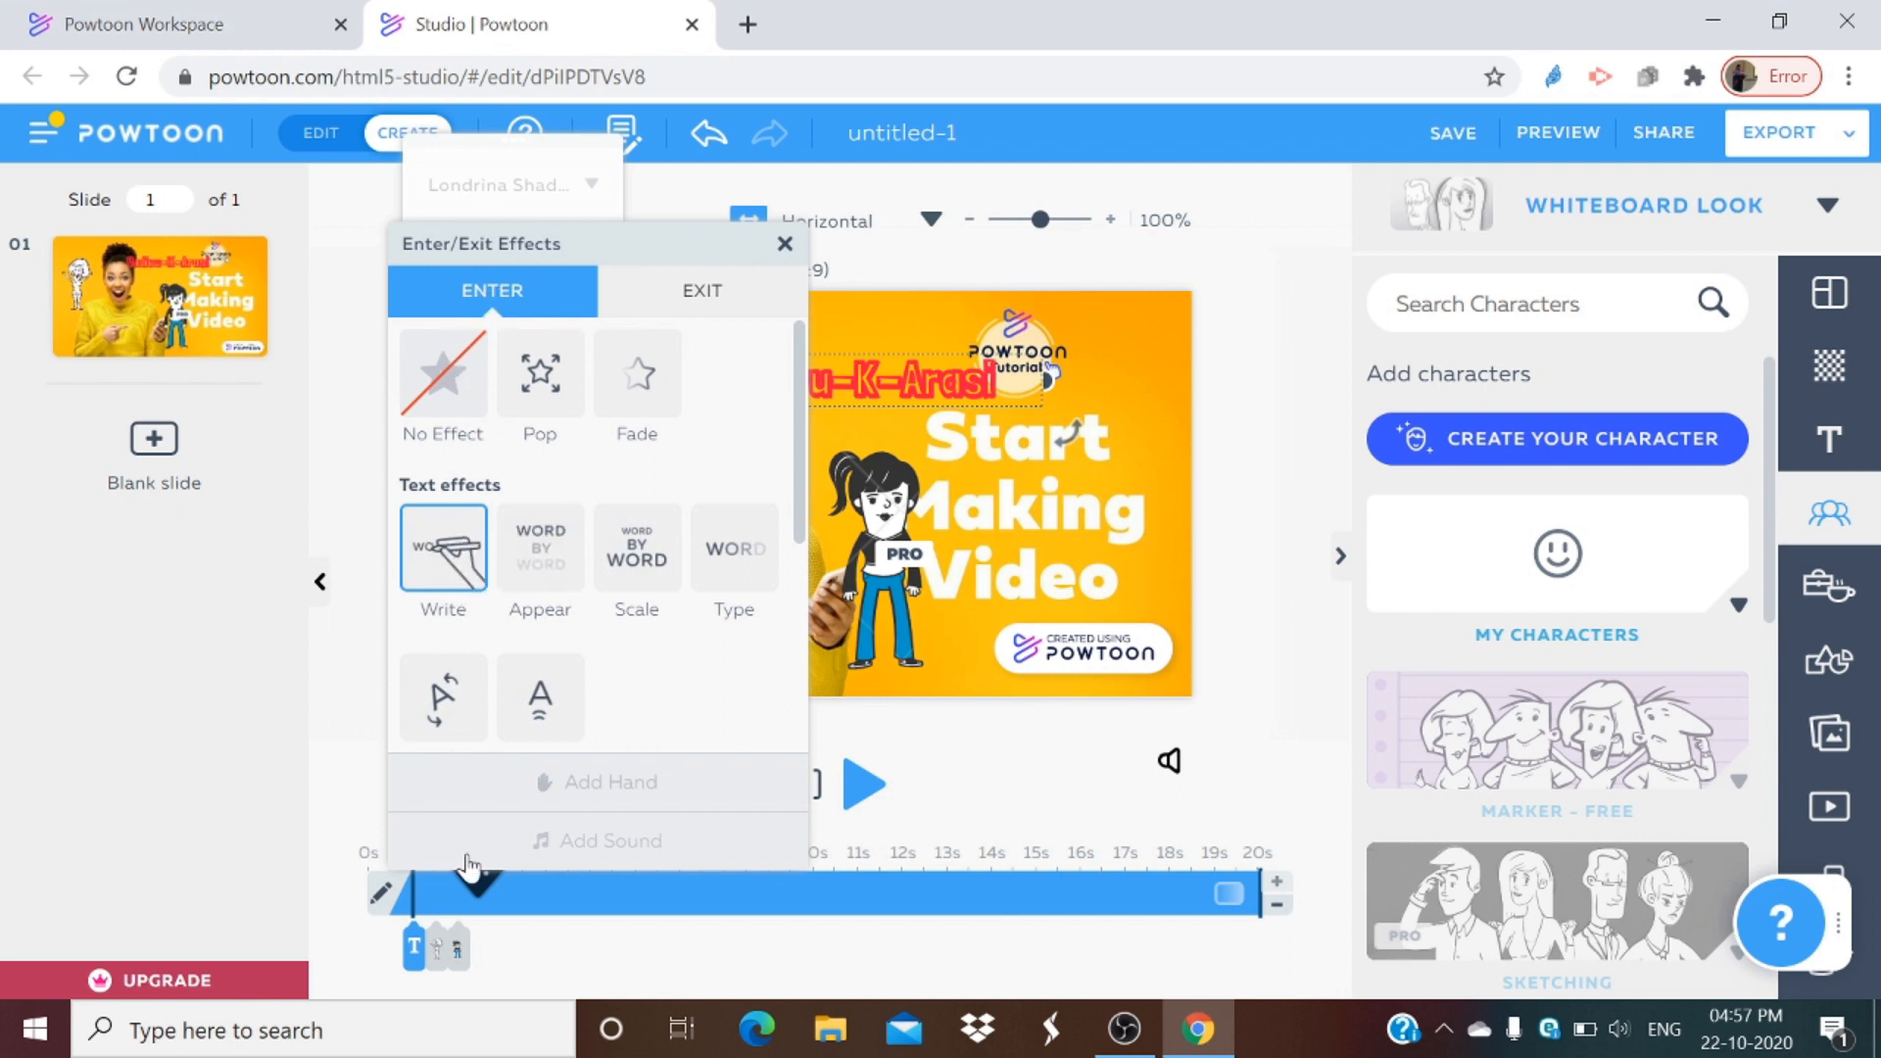
left_click(785, 245)
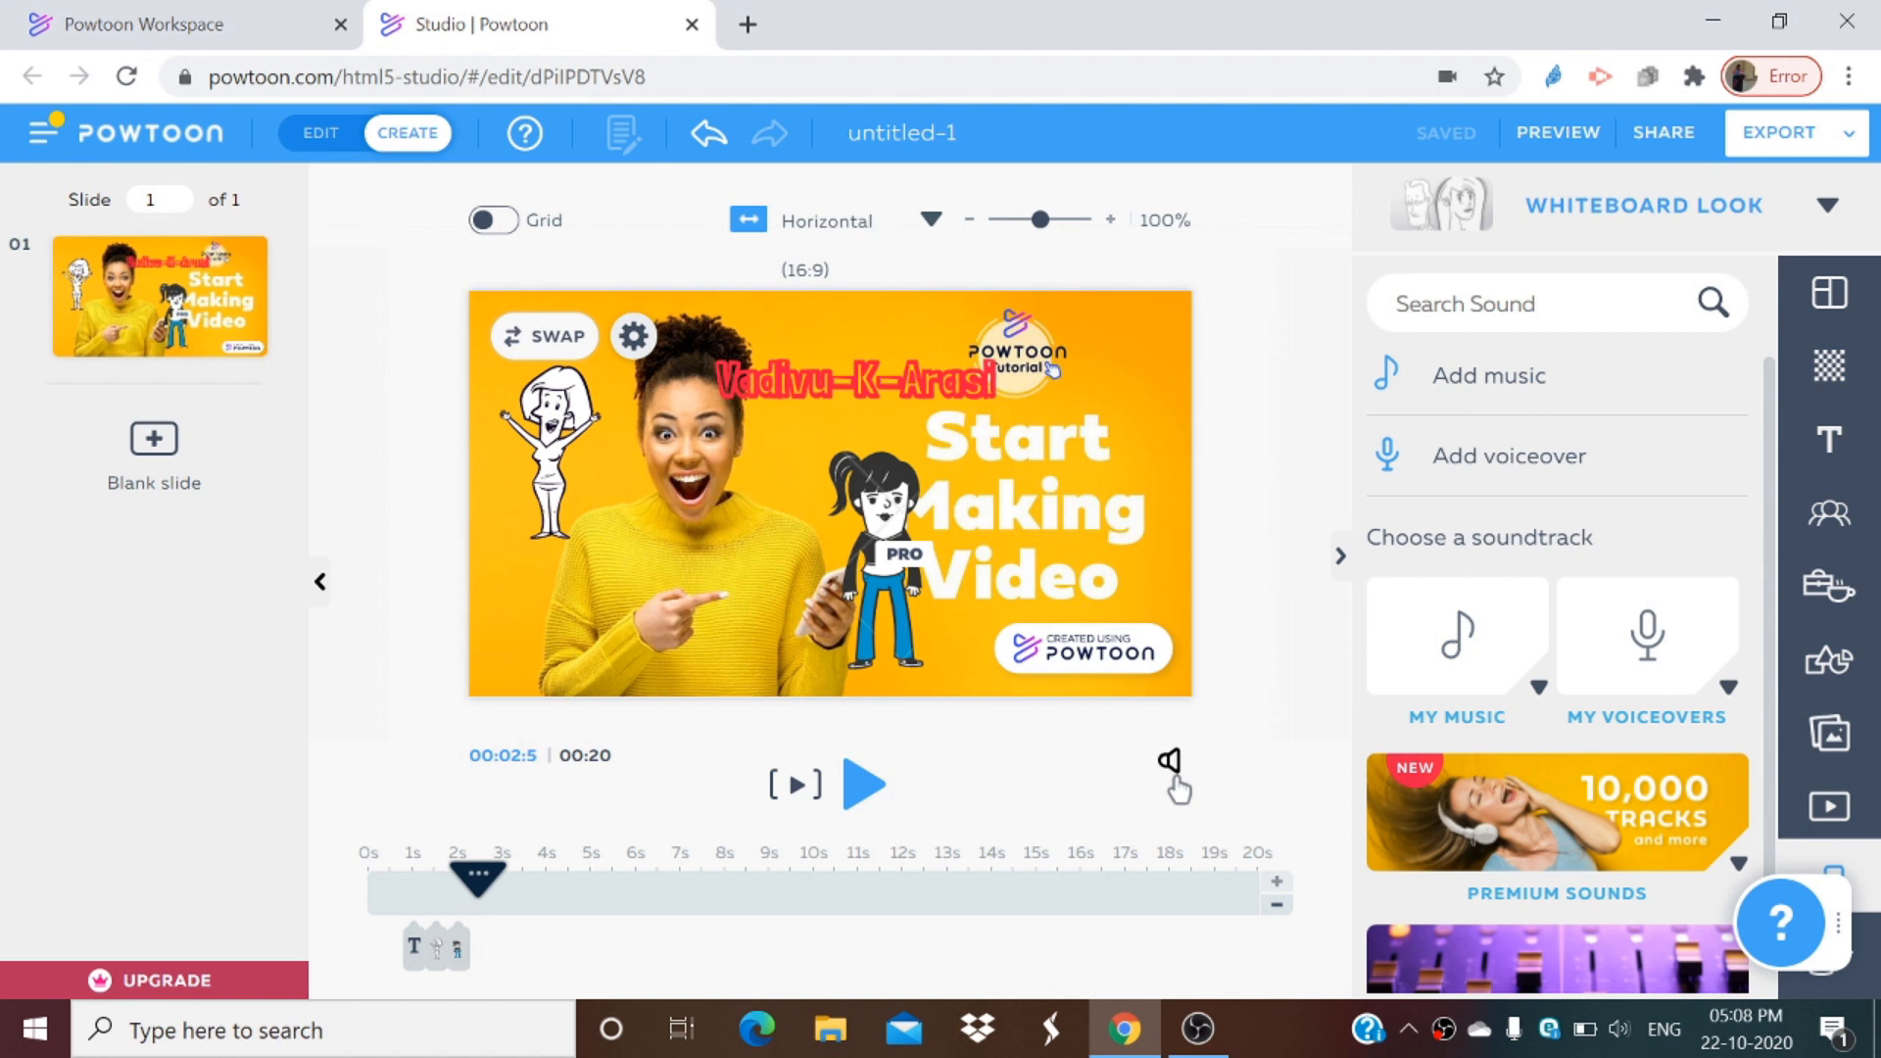
Step: Open the sound controls and view the voiceover and music options for the whole video
left_click(1171, 763)
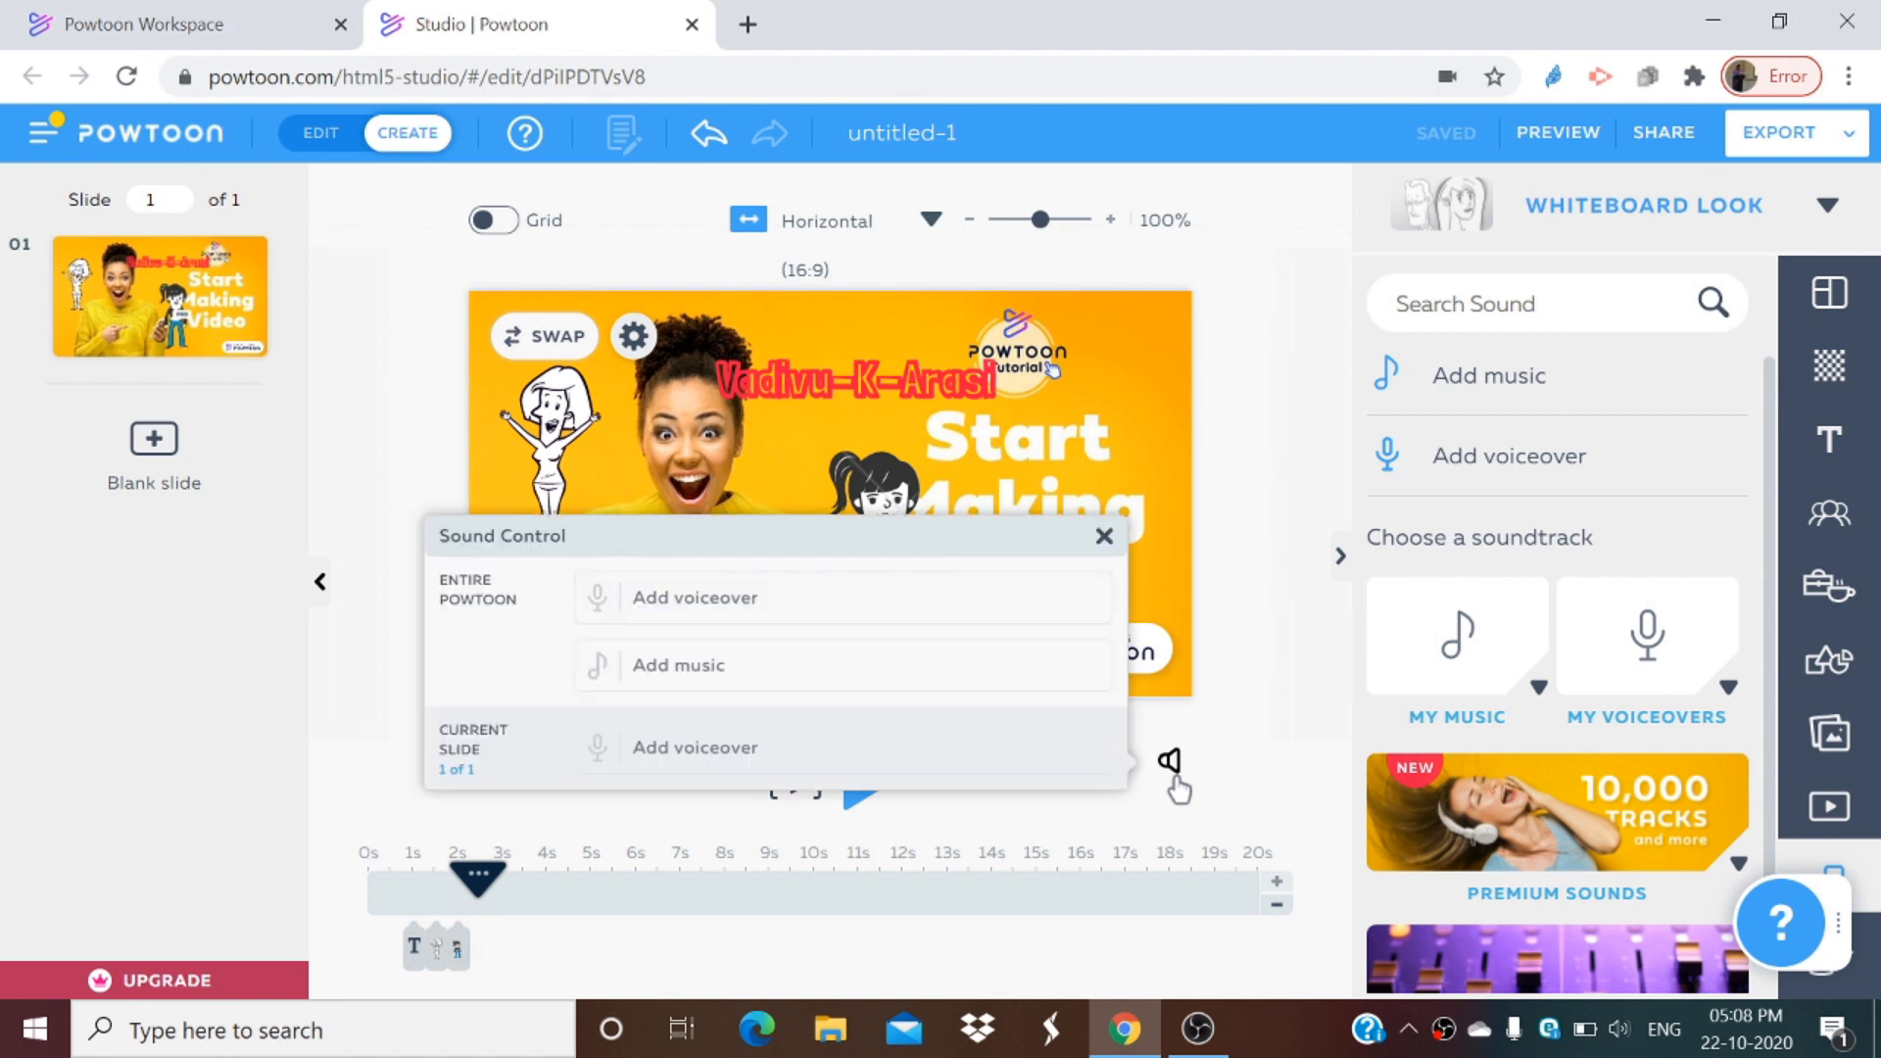
left_click(656, 619)
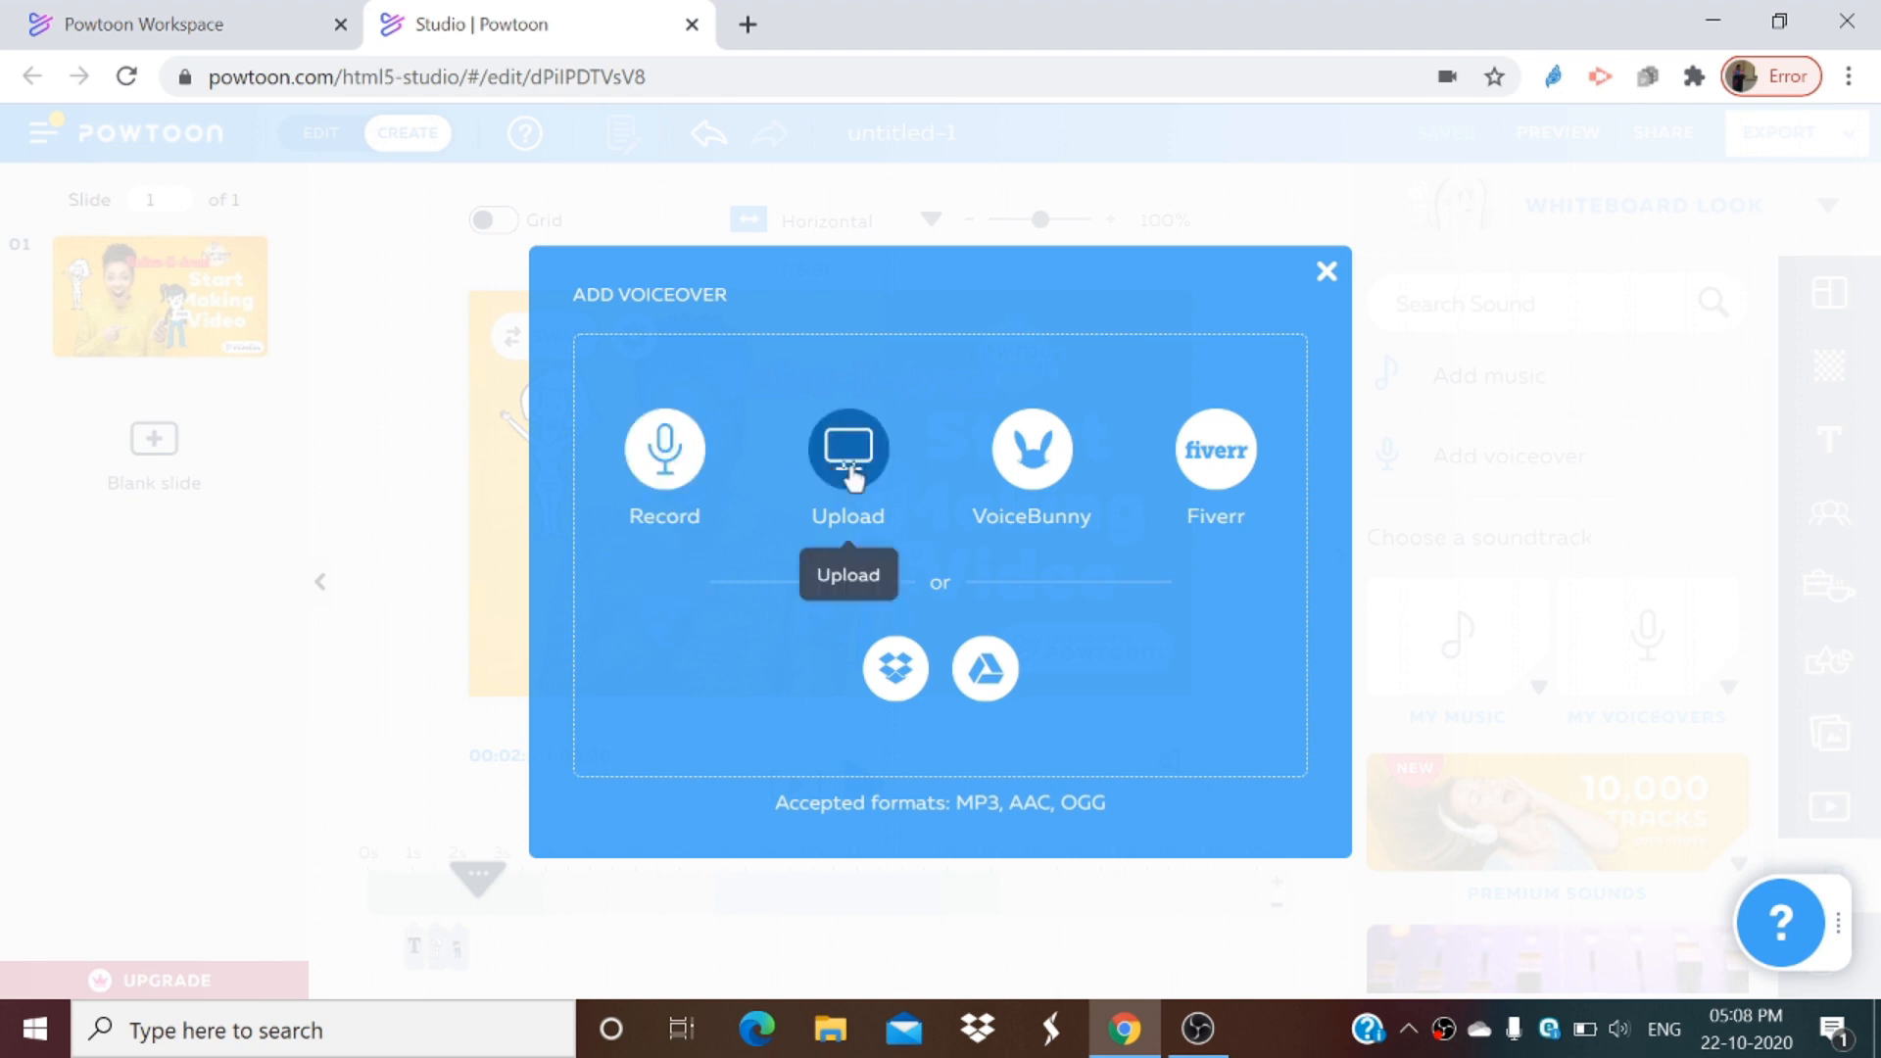
left_click(1324, 274)
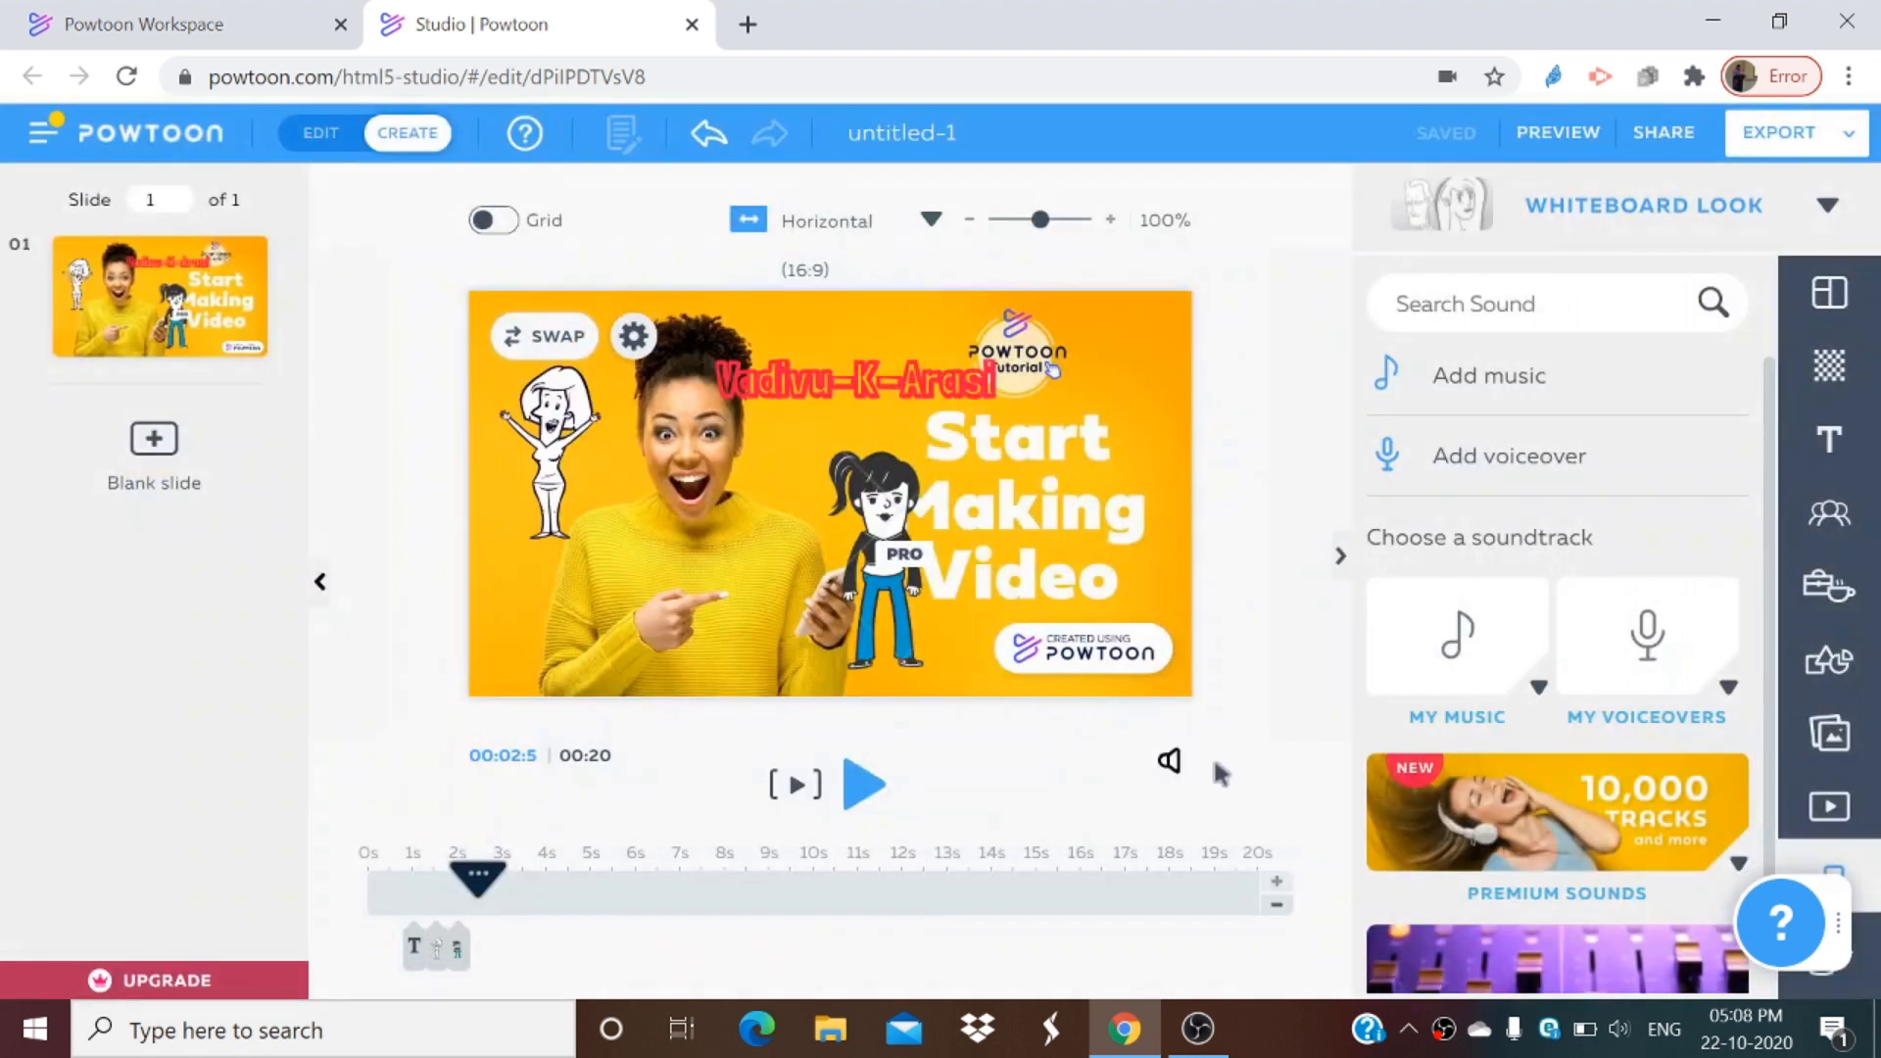
left_click(1171, 764)
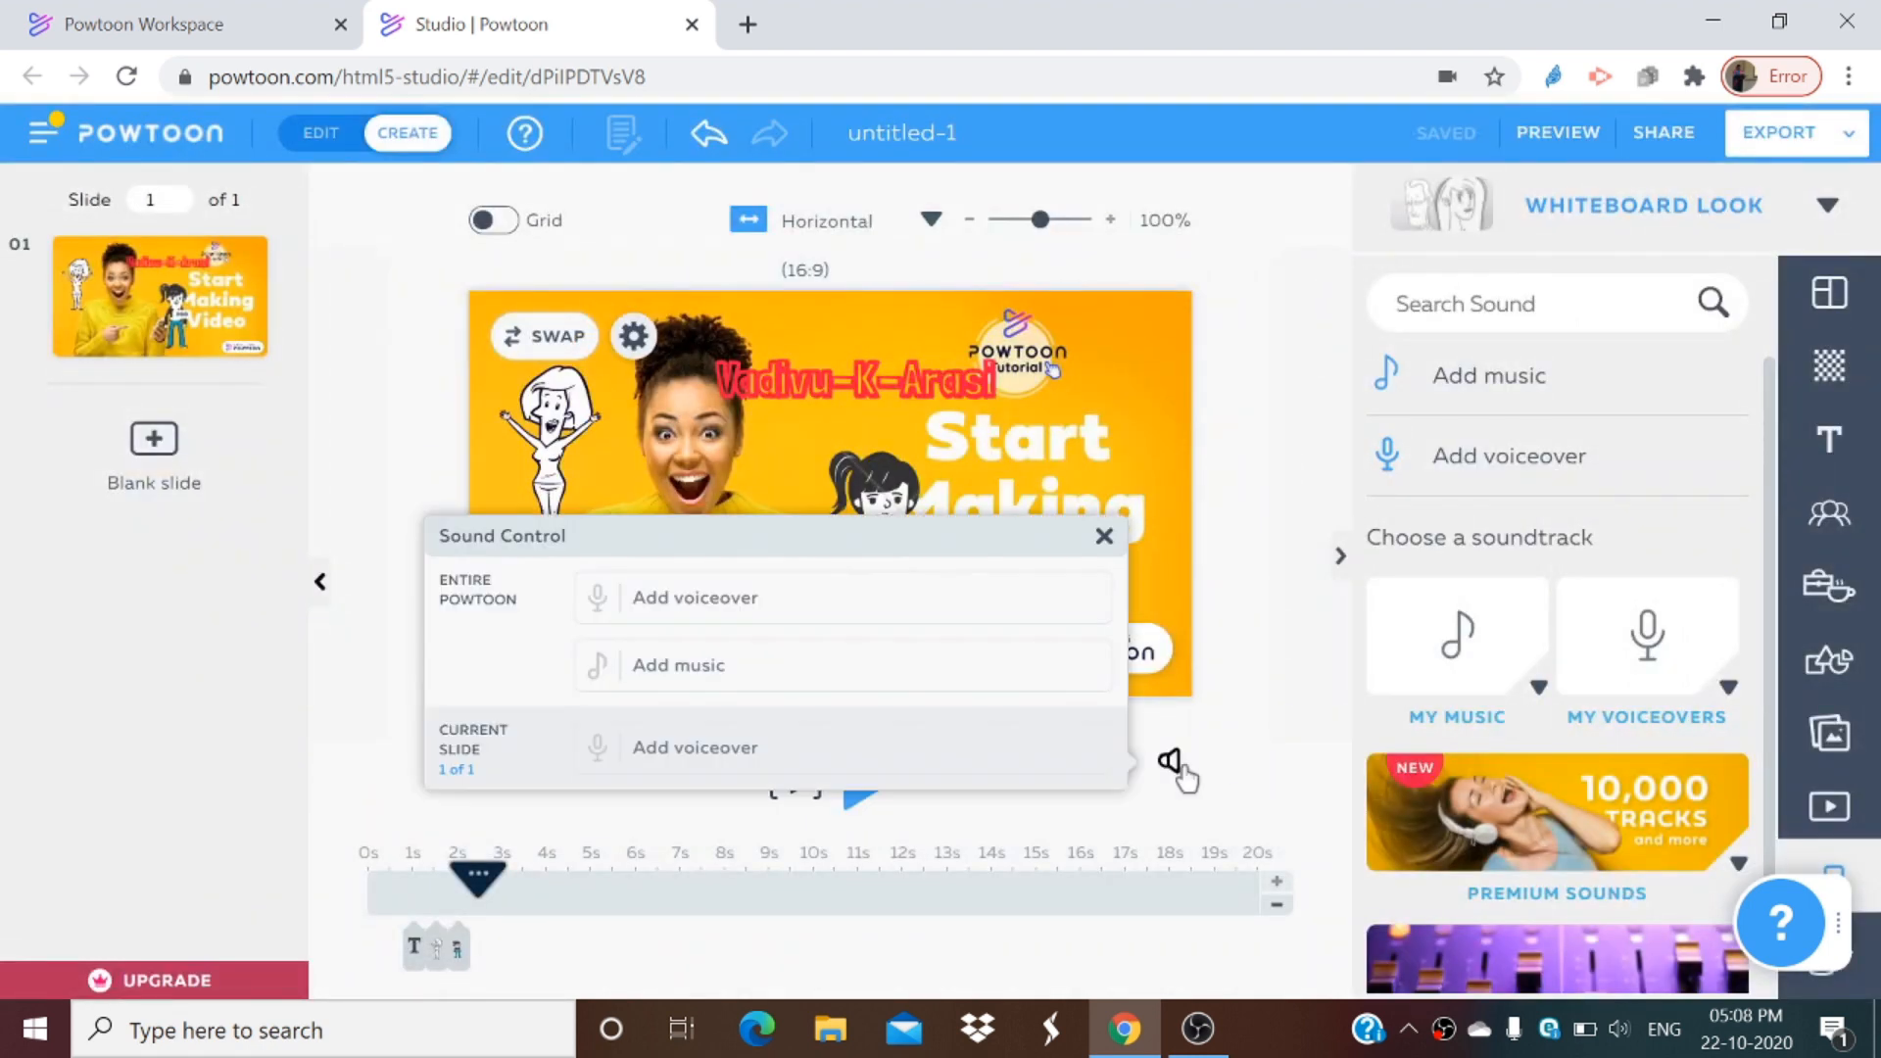
left_click(675, 681)
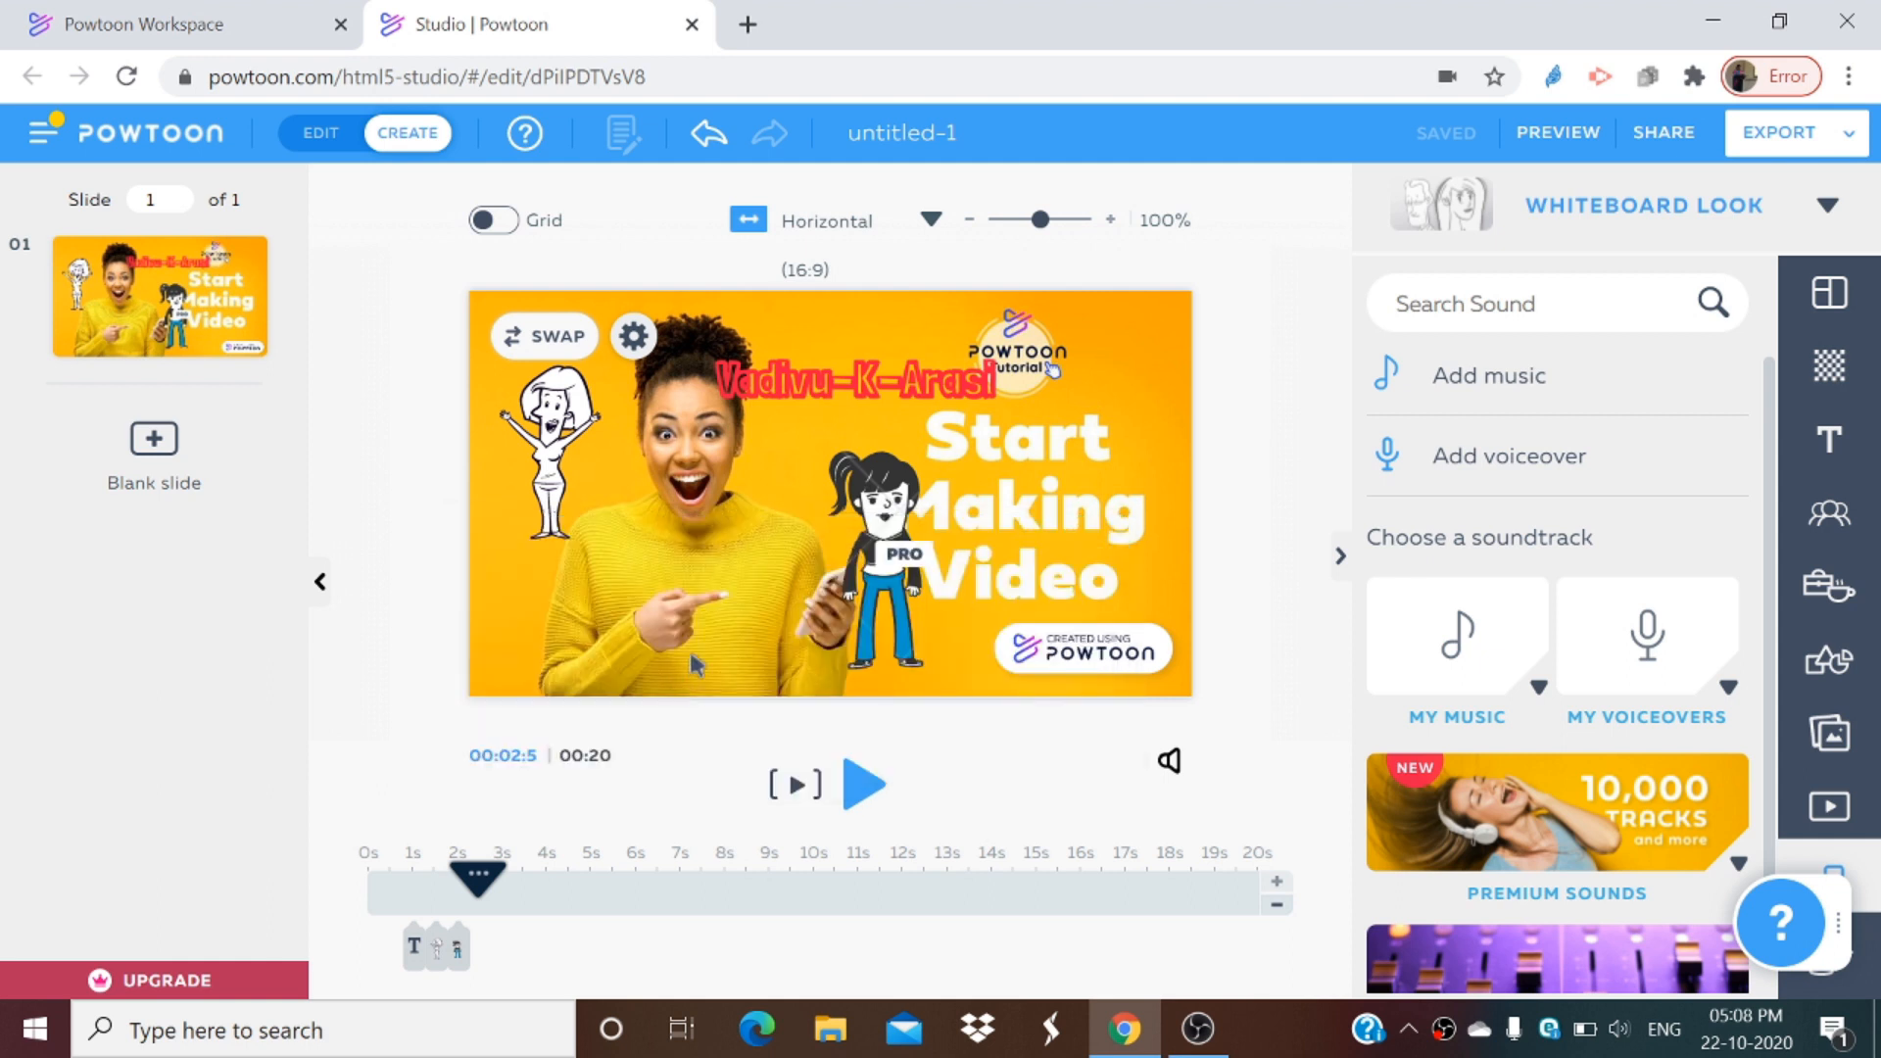
left_click(1169, 762)
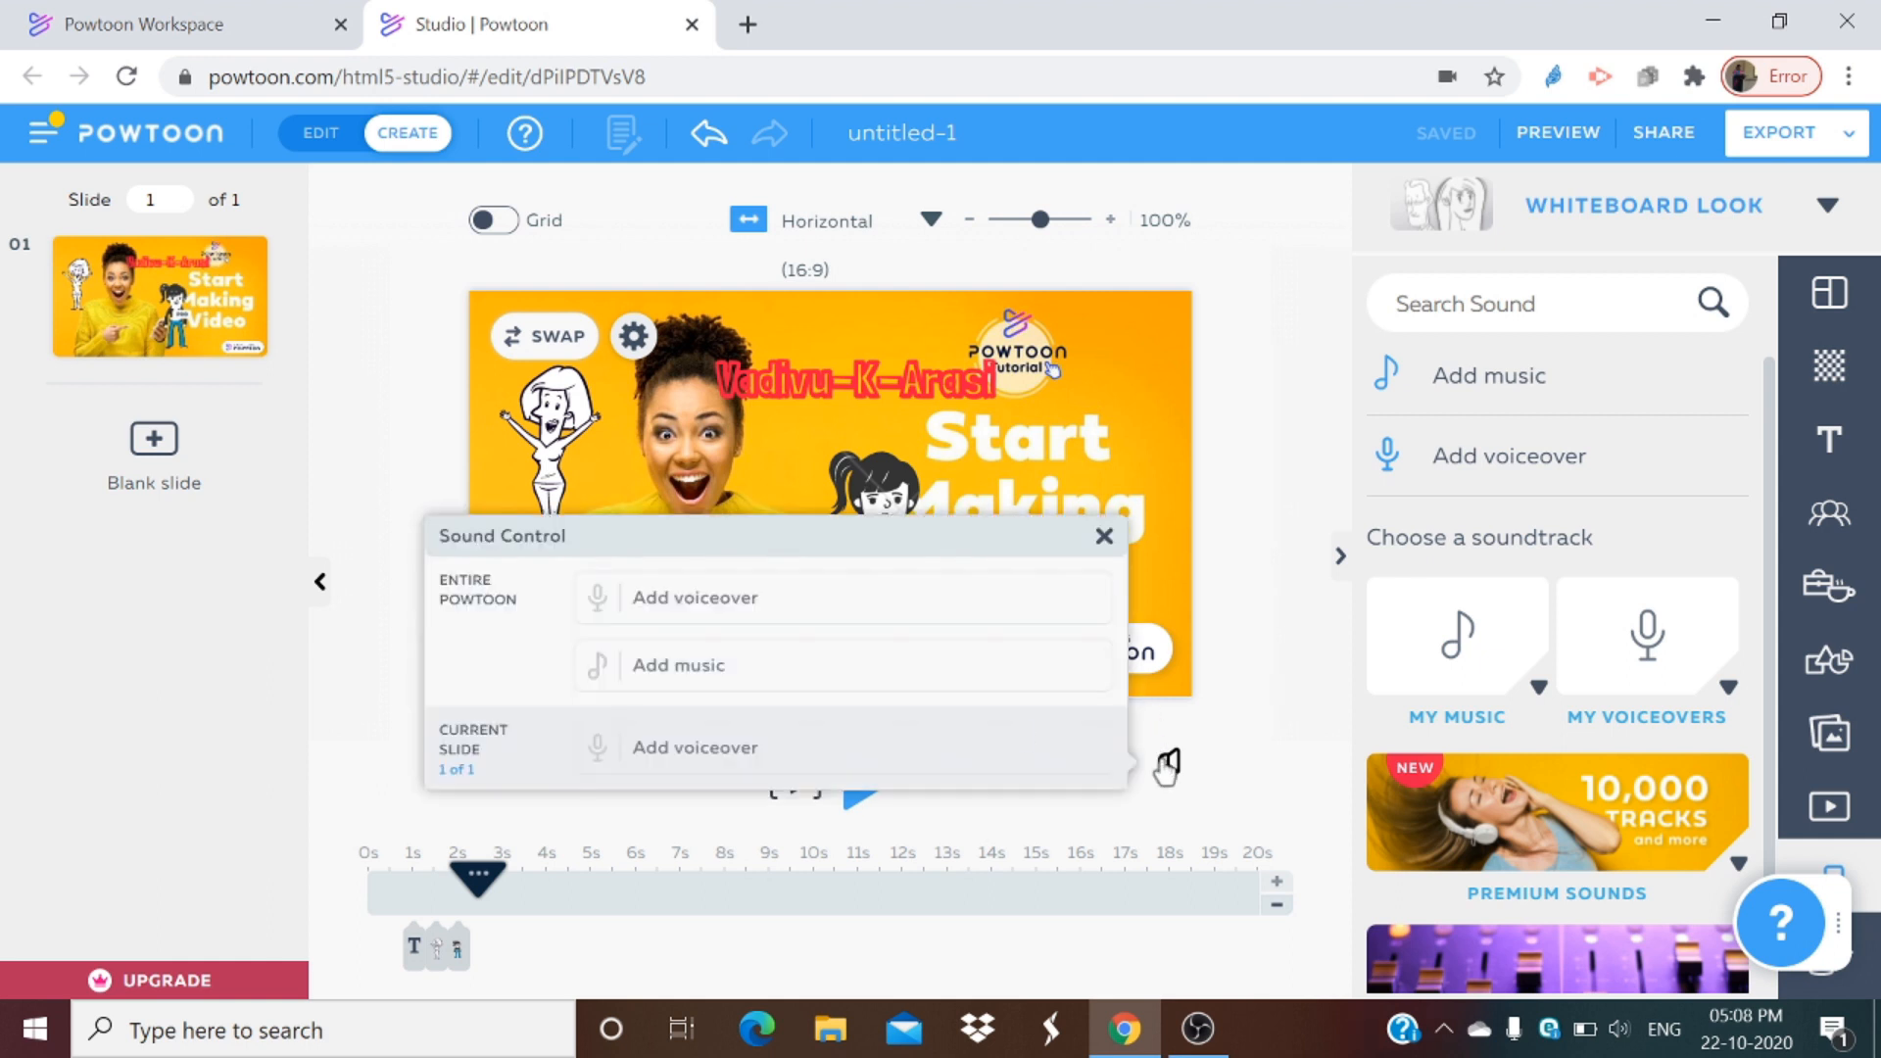
left_click(678, 667)
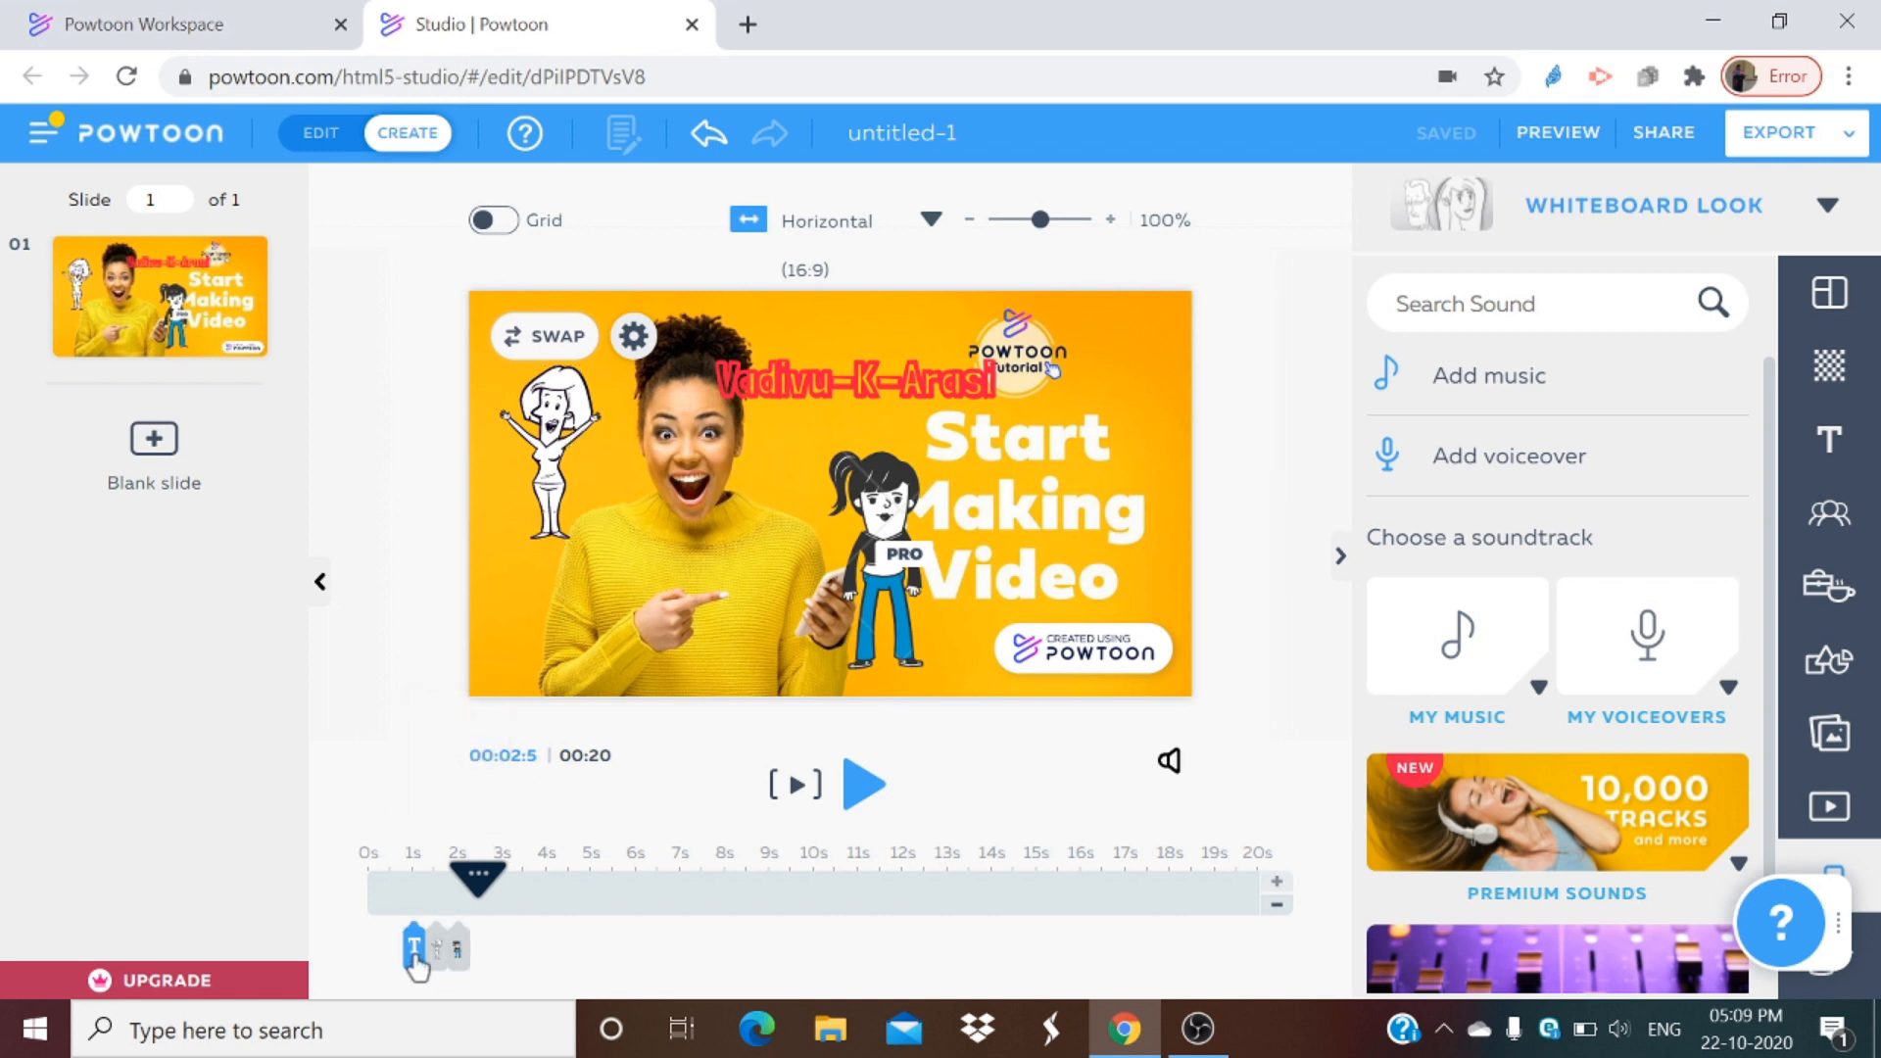
Step: Check the name text's enter effect and play the slide from the start to review the animation
left_click(413, 955)
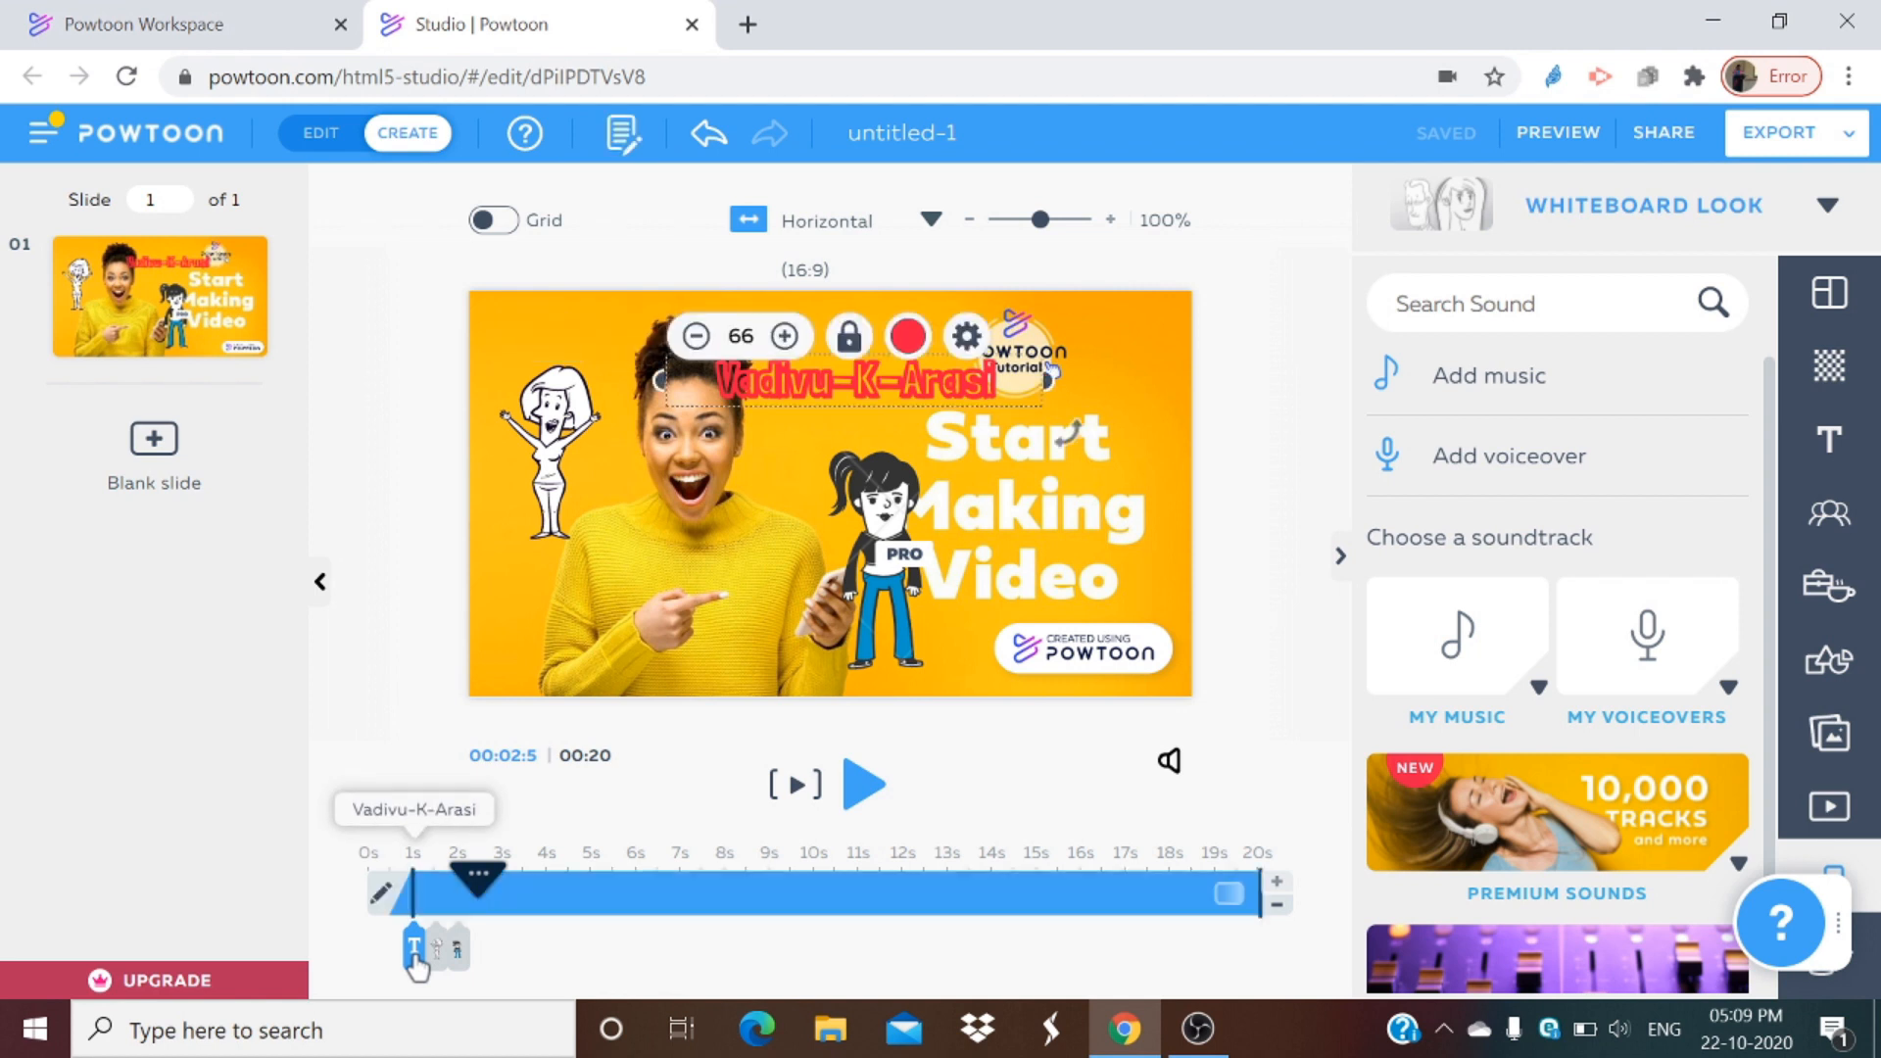
left_click(383, 895)
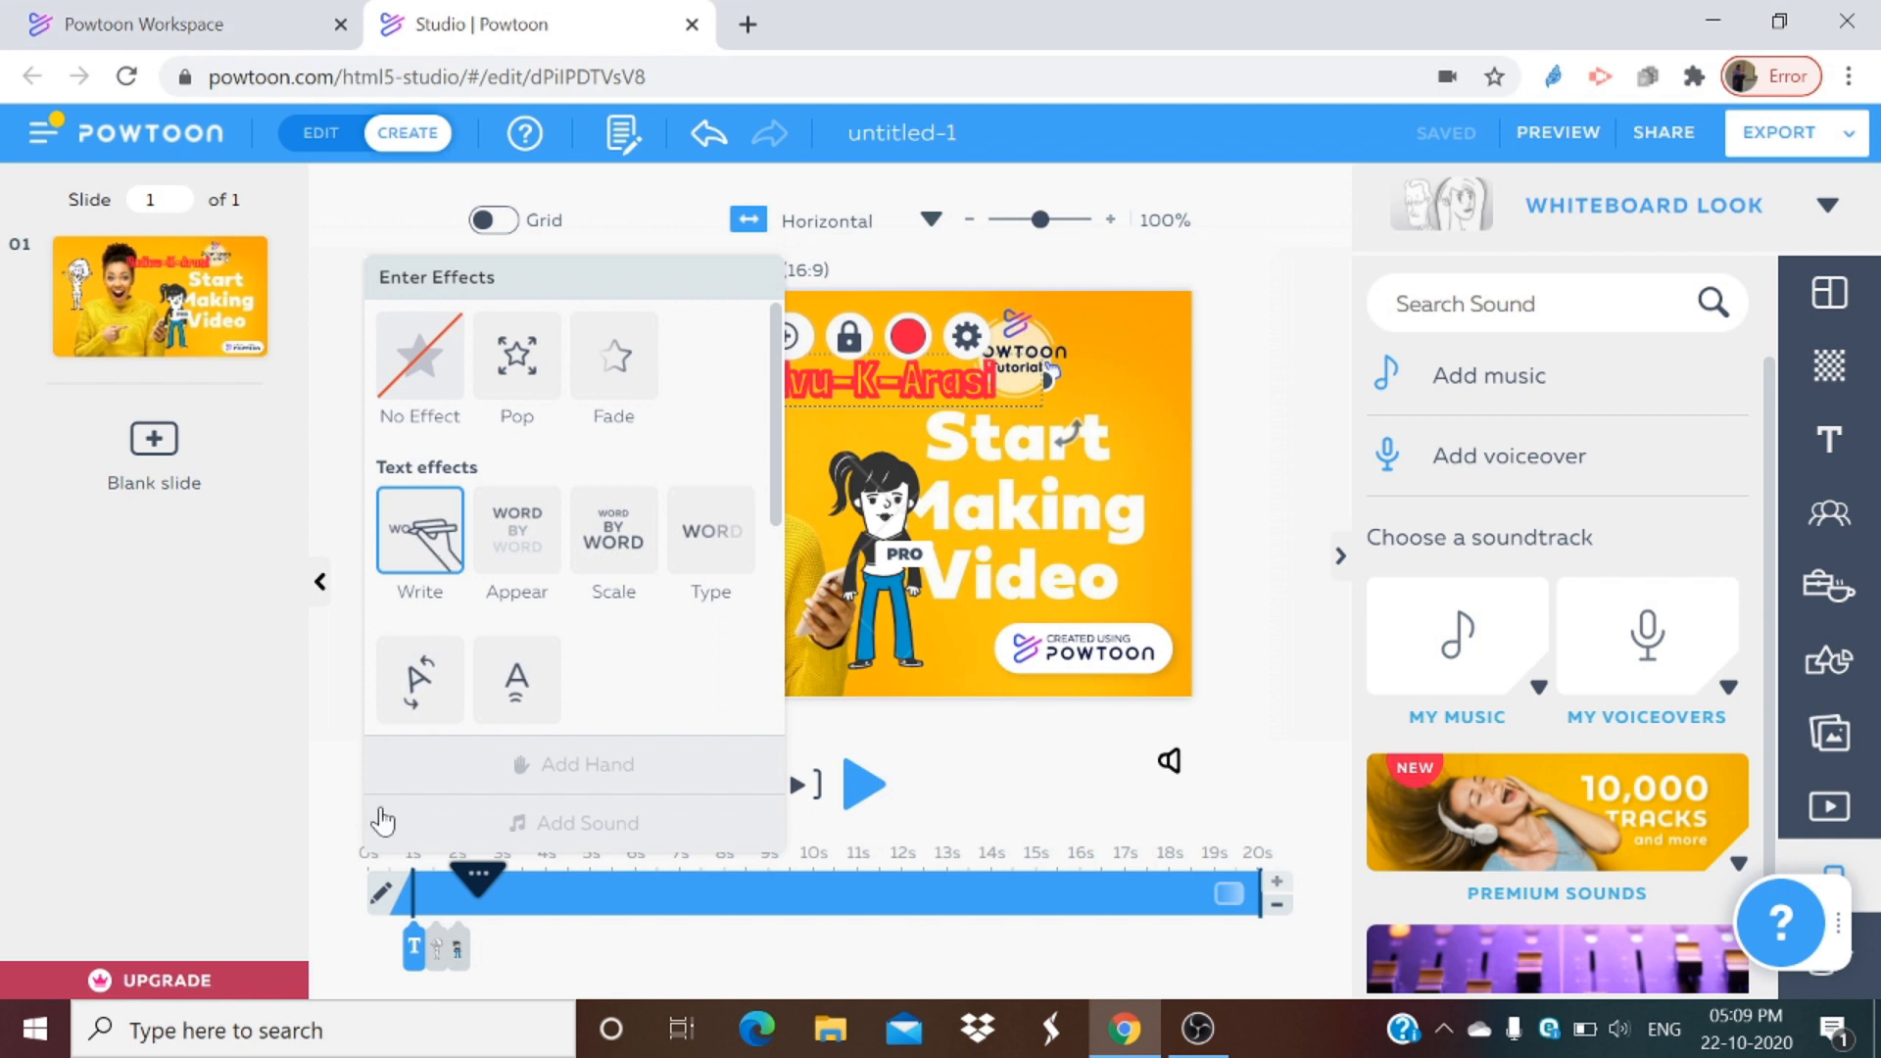
left_click(628, 980)
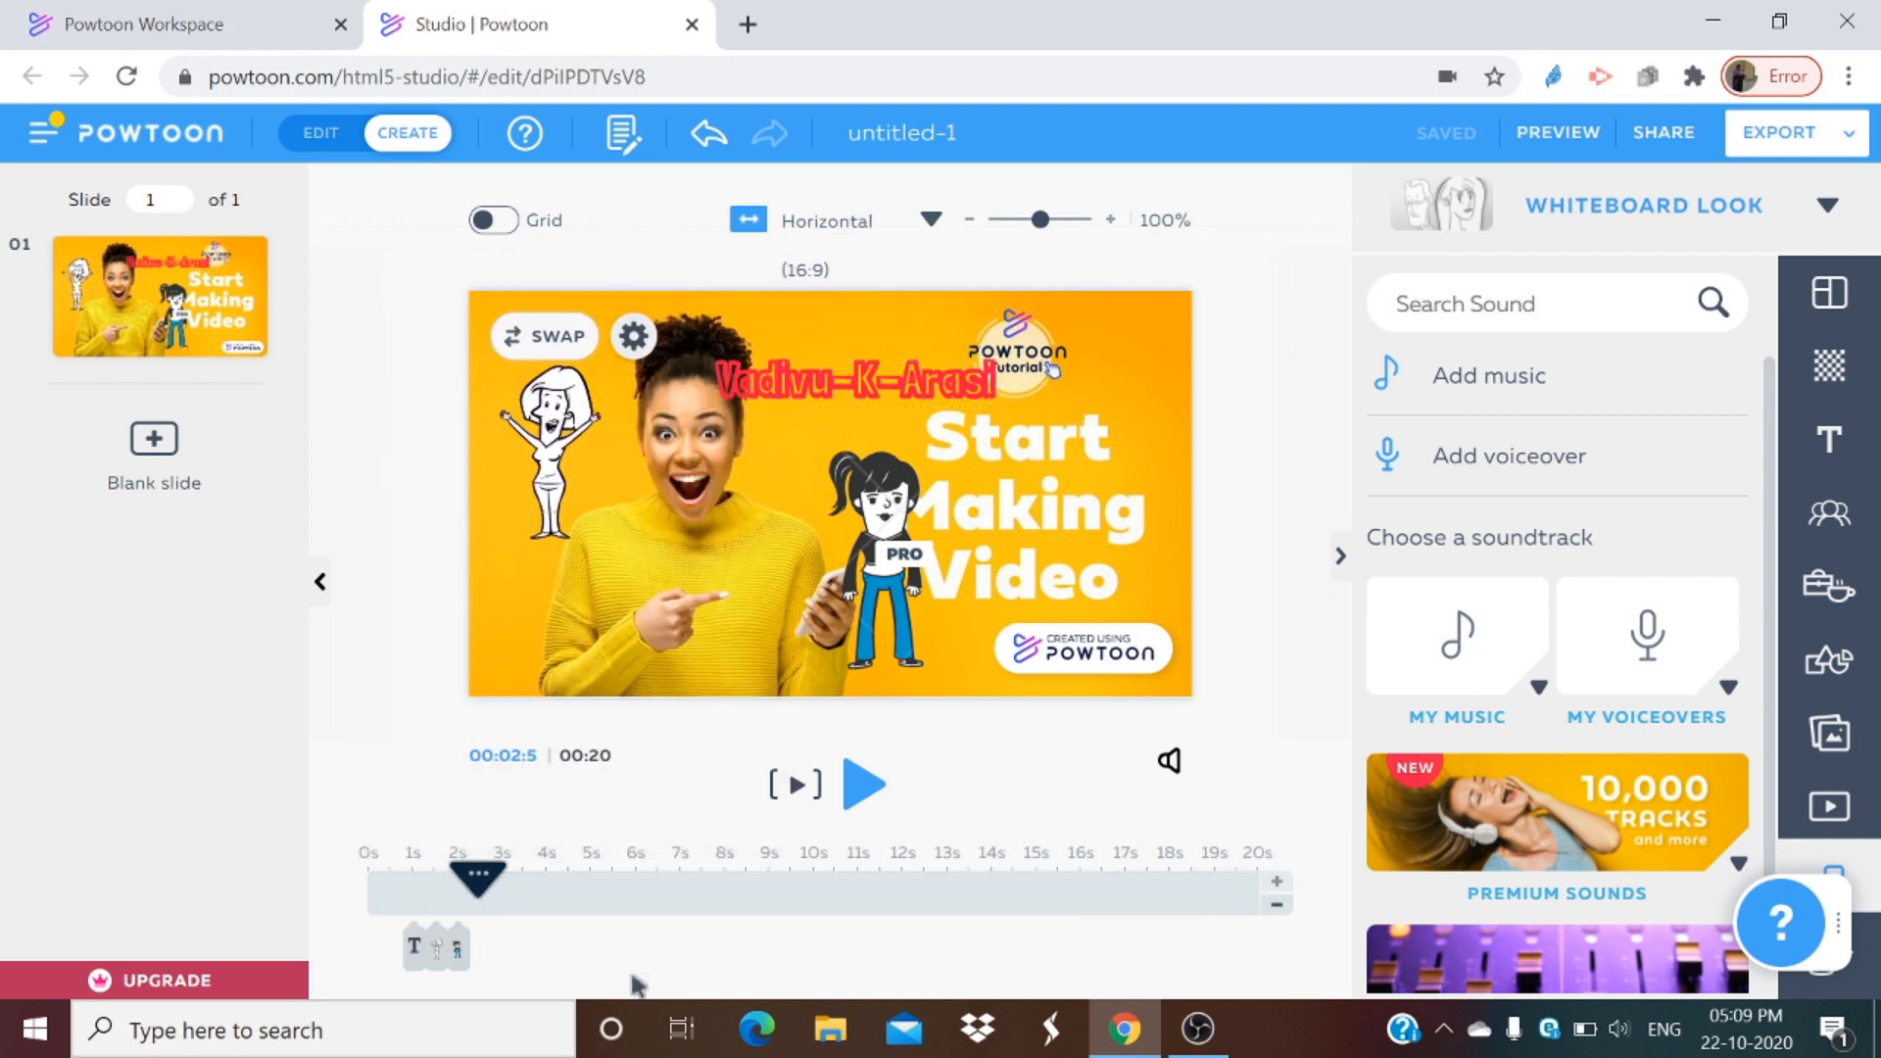
left_click(860, 796)
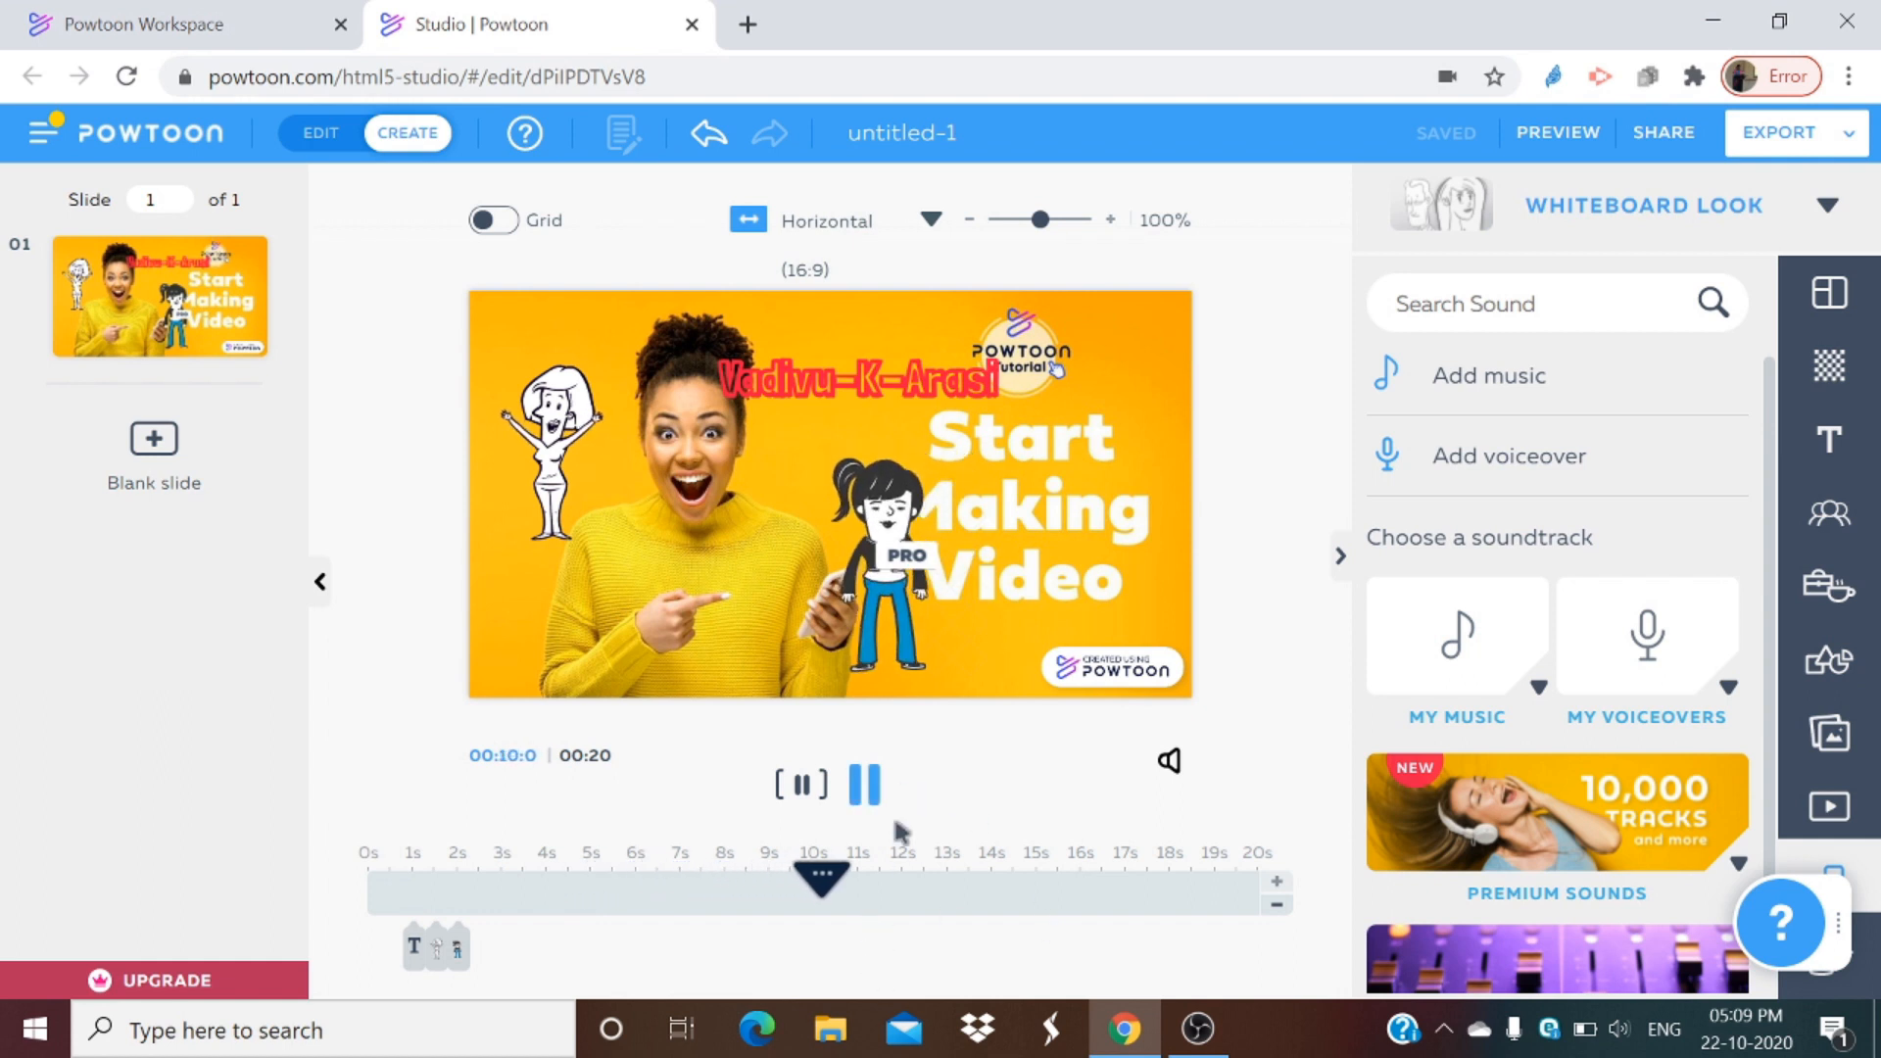
left_click(373, 953)
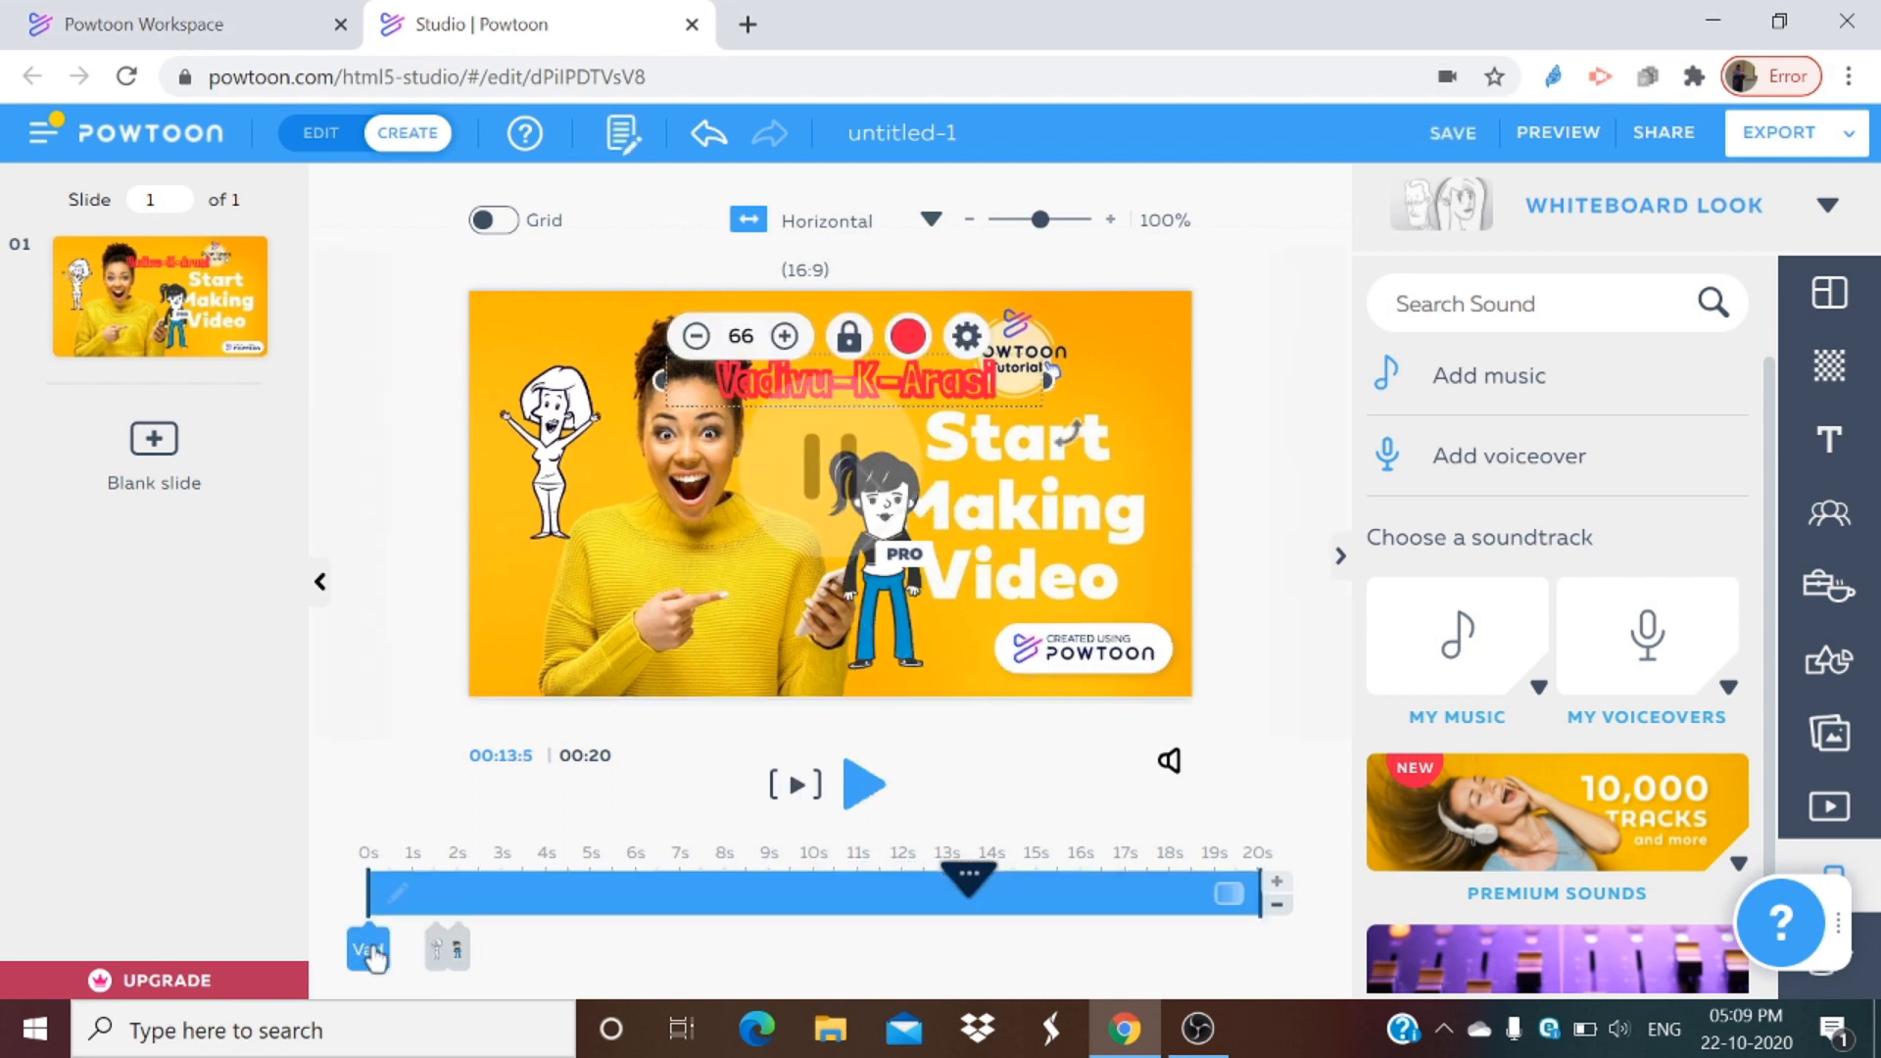
left_click_drag(975, 879, 353, 892)
left_click(847, 801)
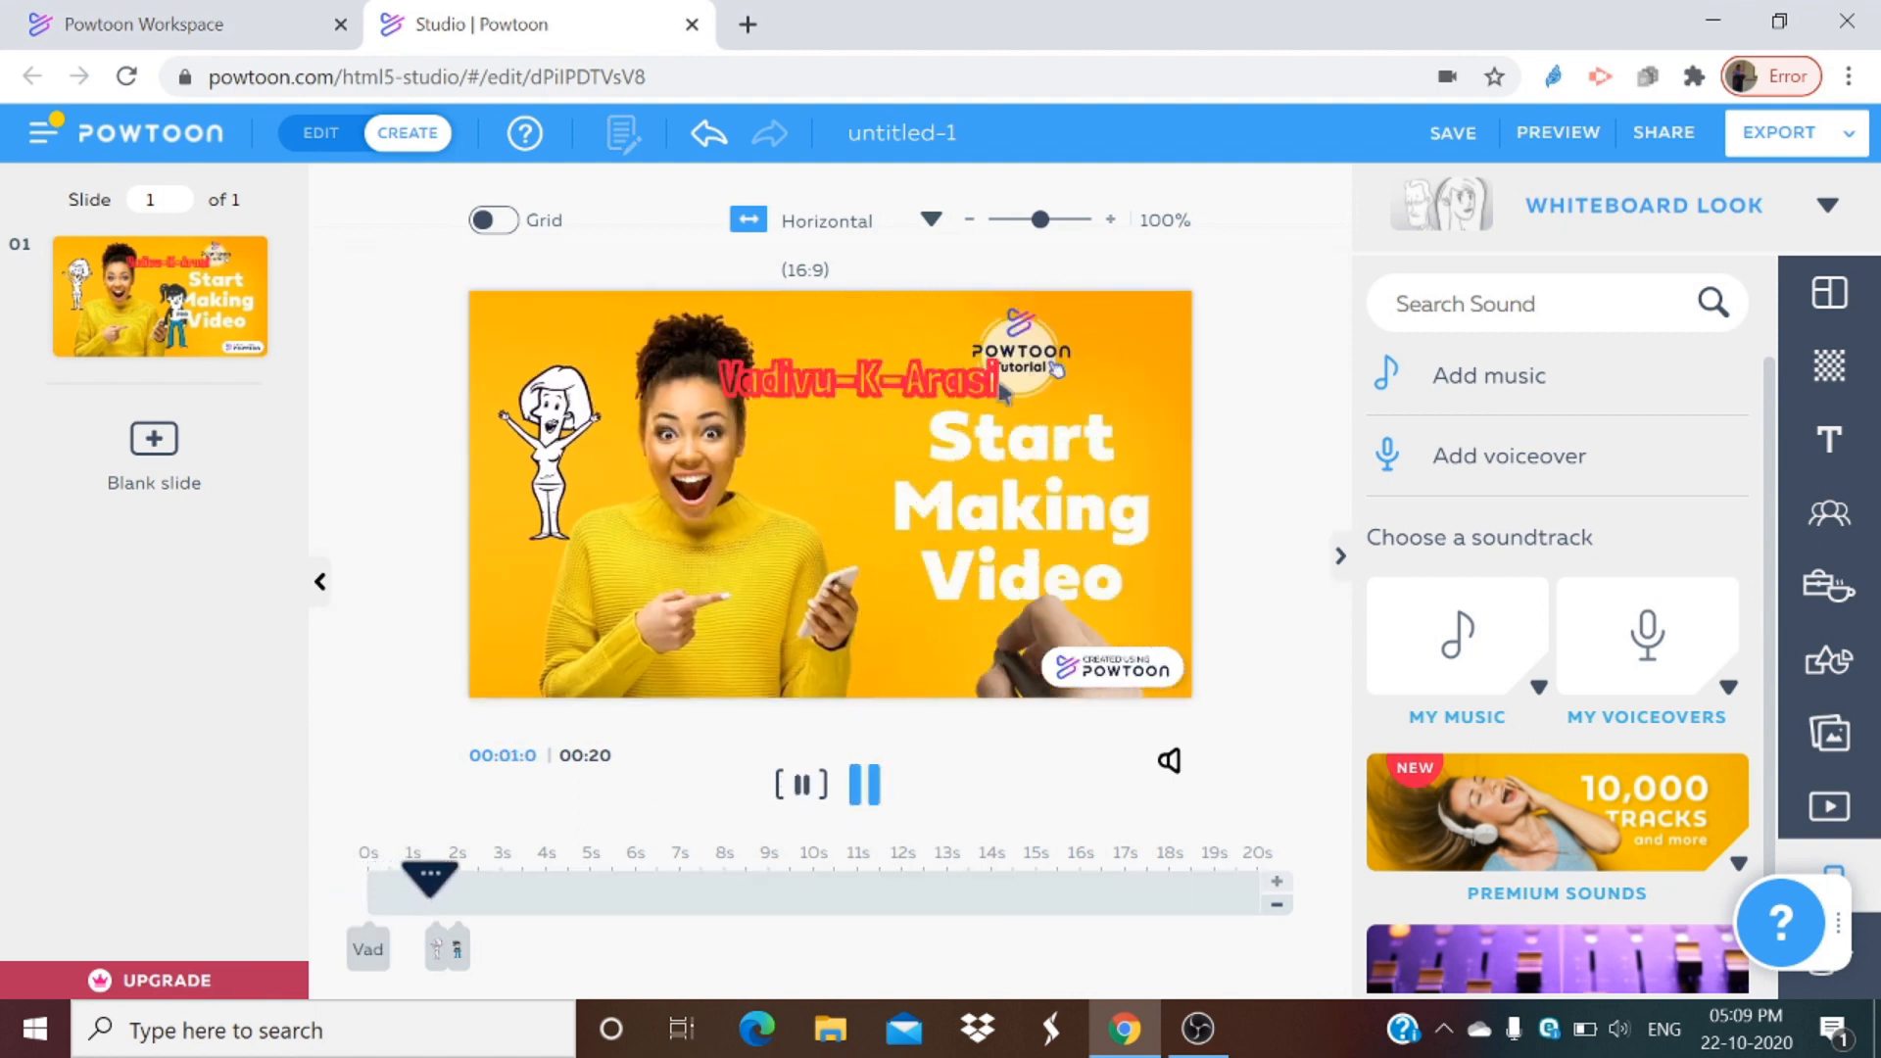
left_click_drag(493, 897, 365, 884)
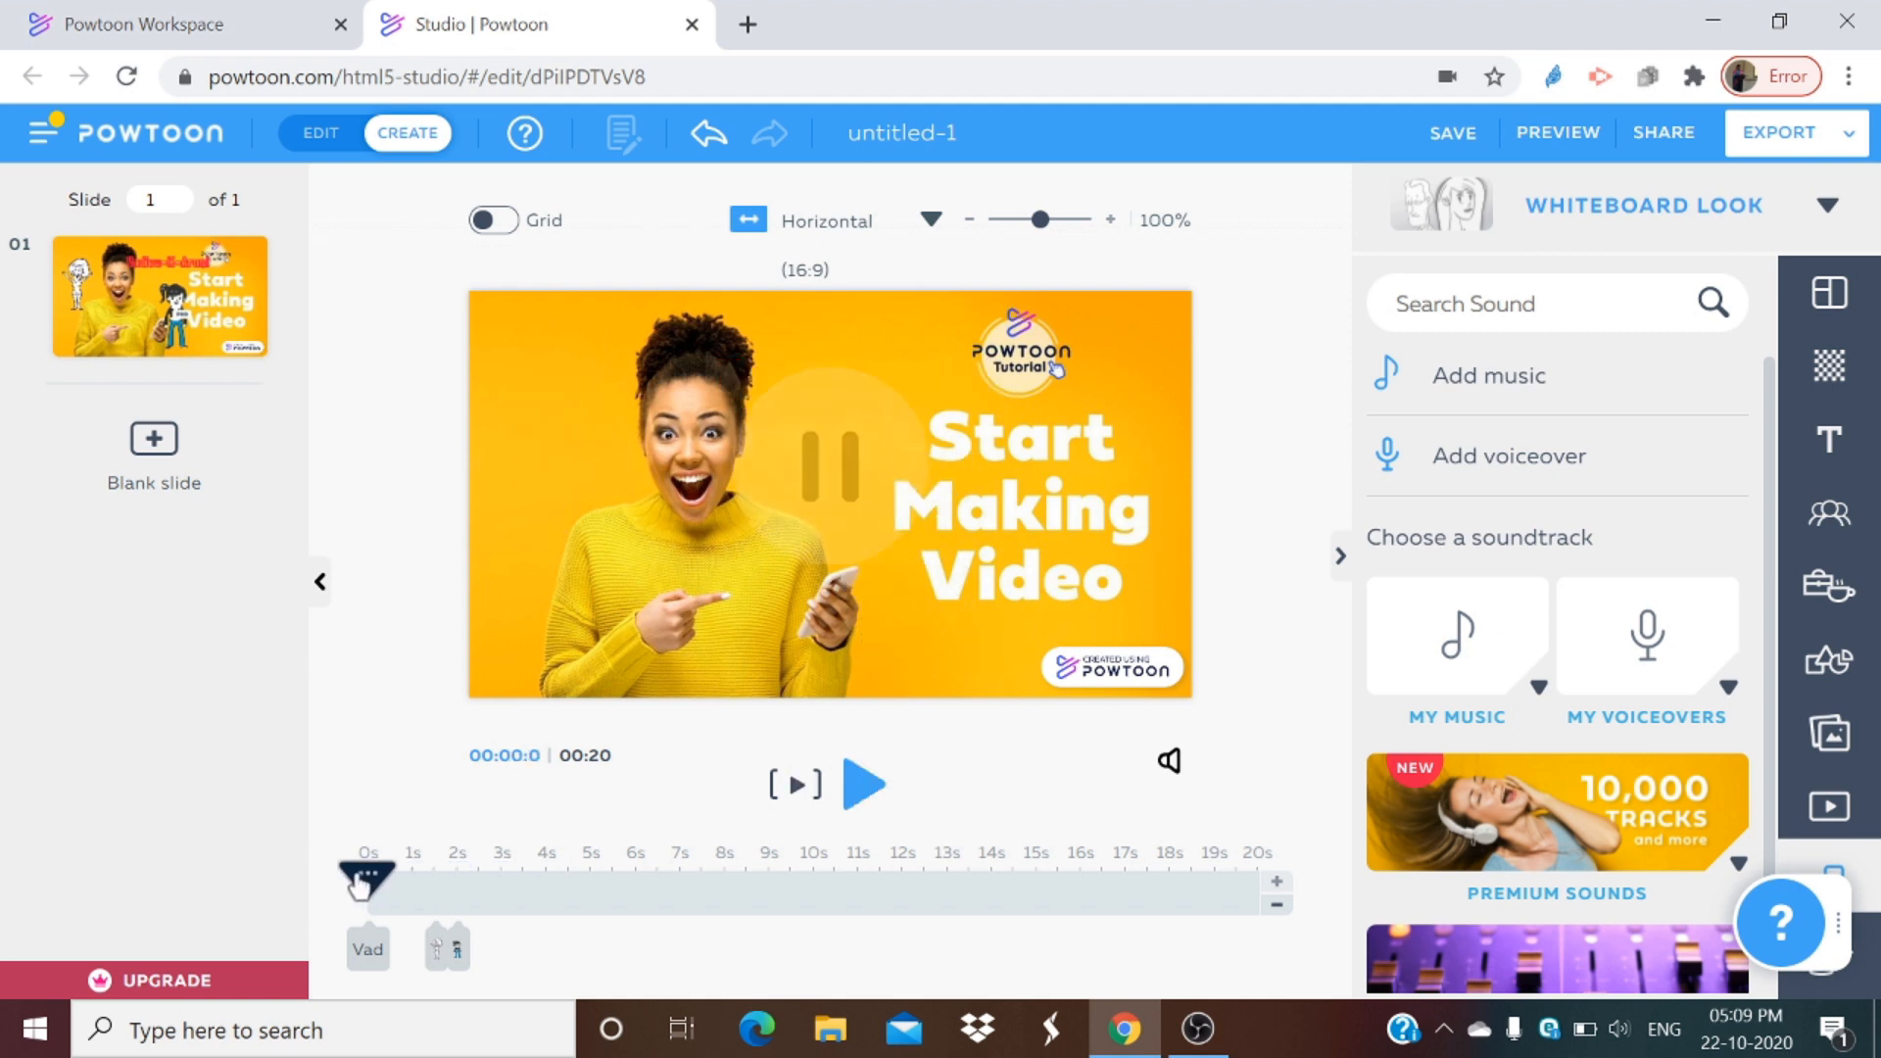
left_click(854, 790)
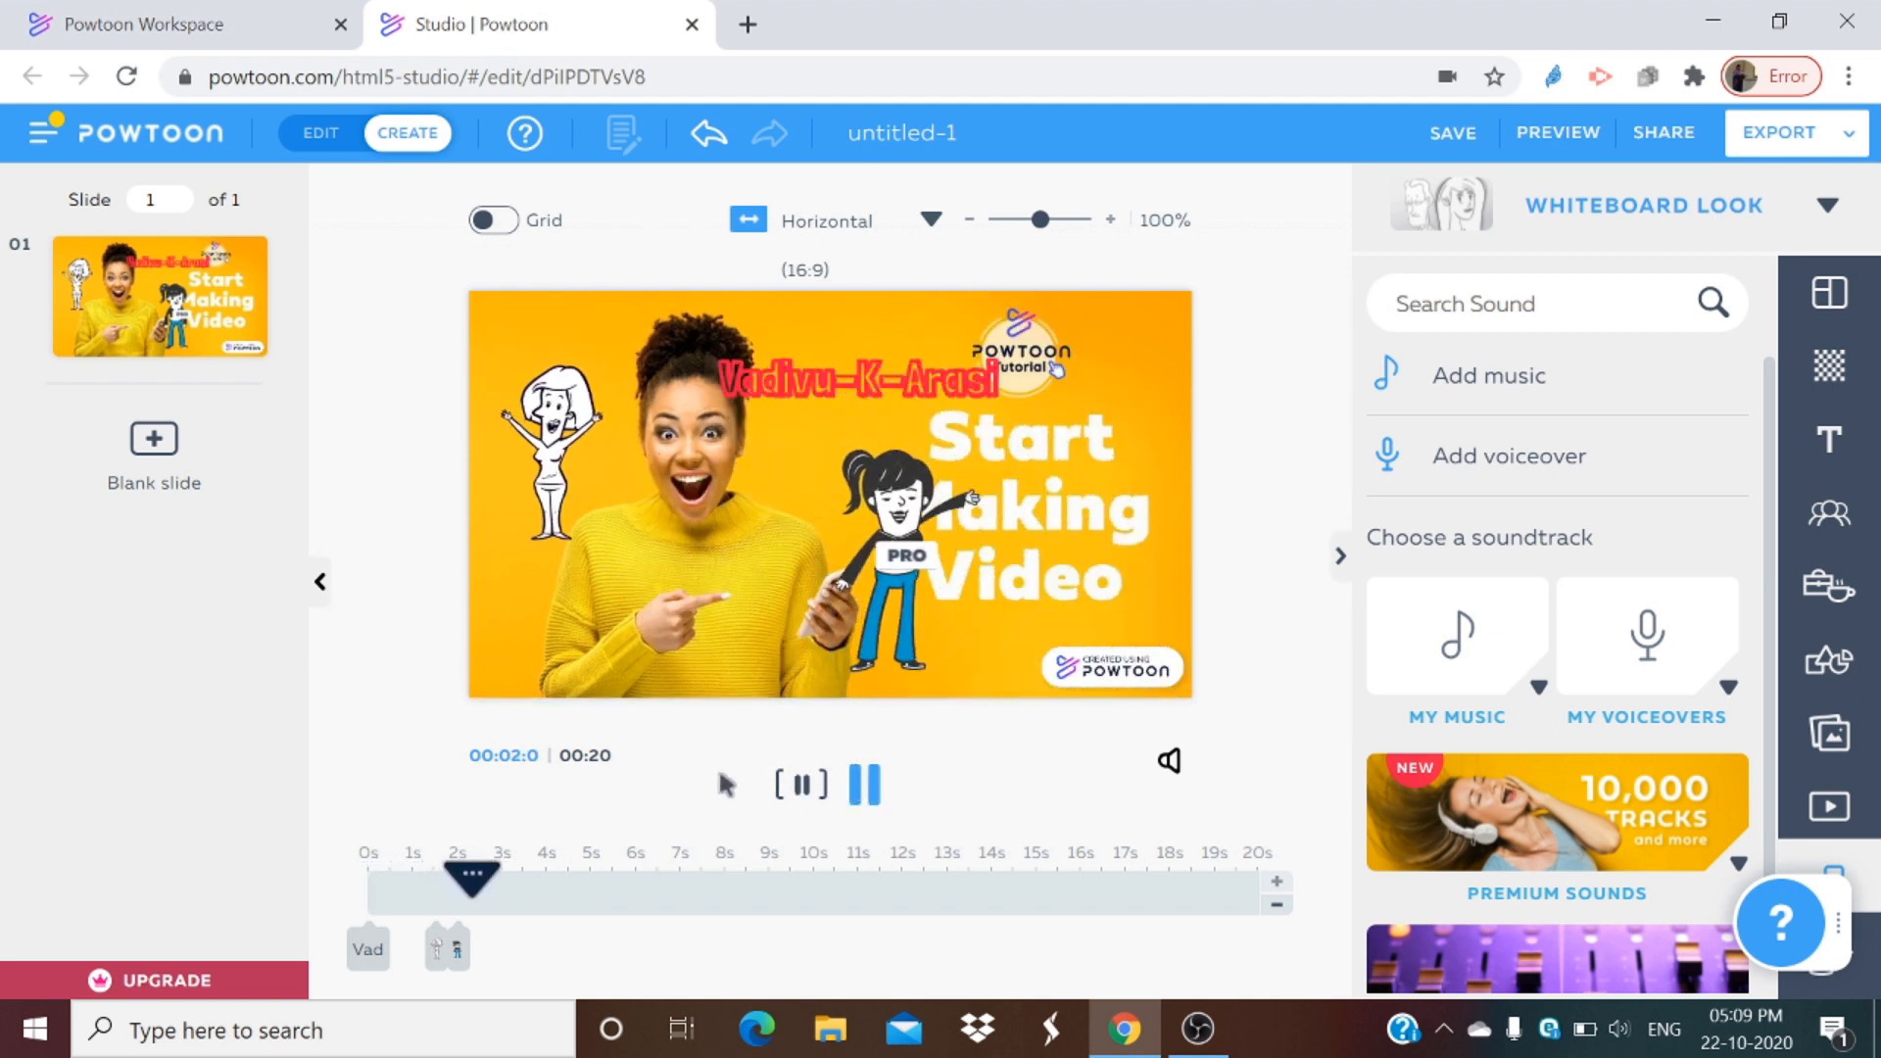
Step: Move the name text down onto the woman's sweater and play the slide to review it
left_click(862, 396)
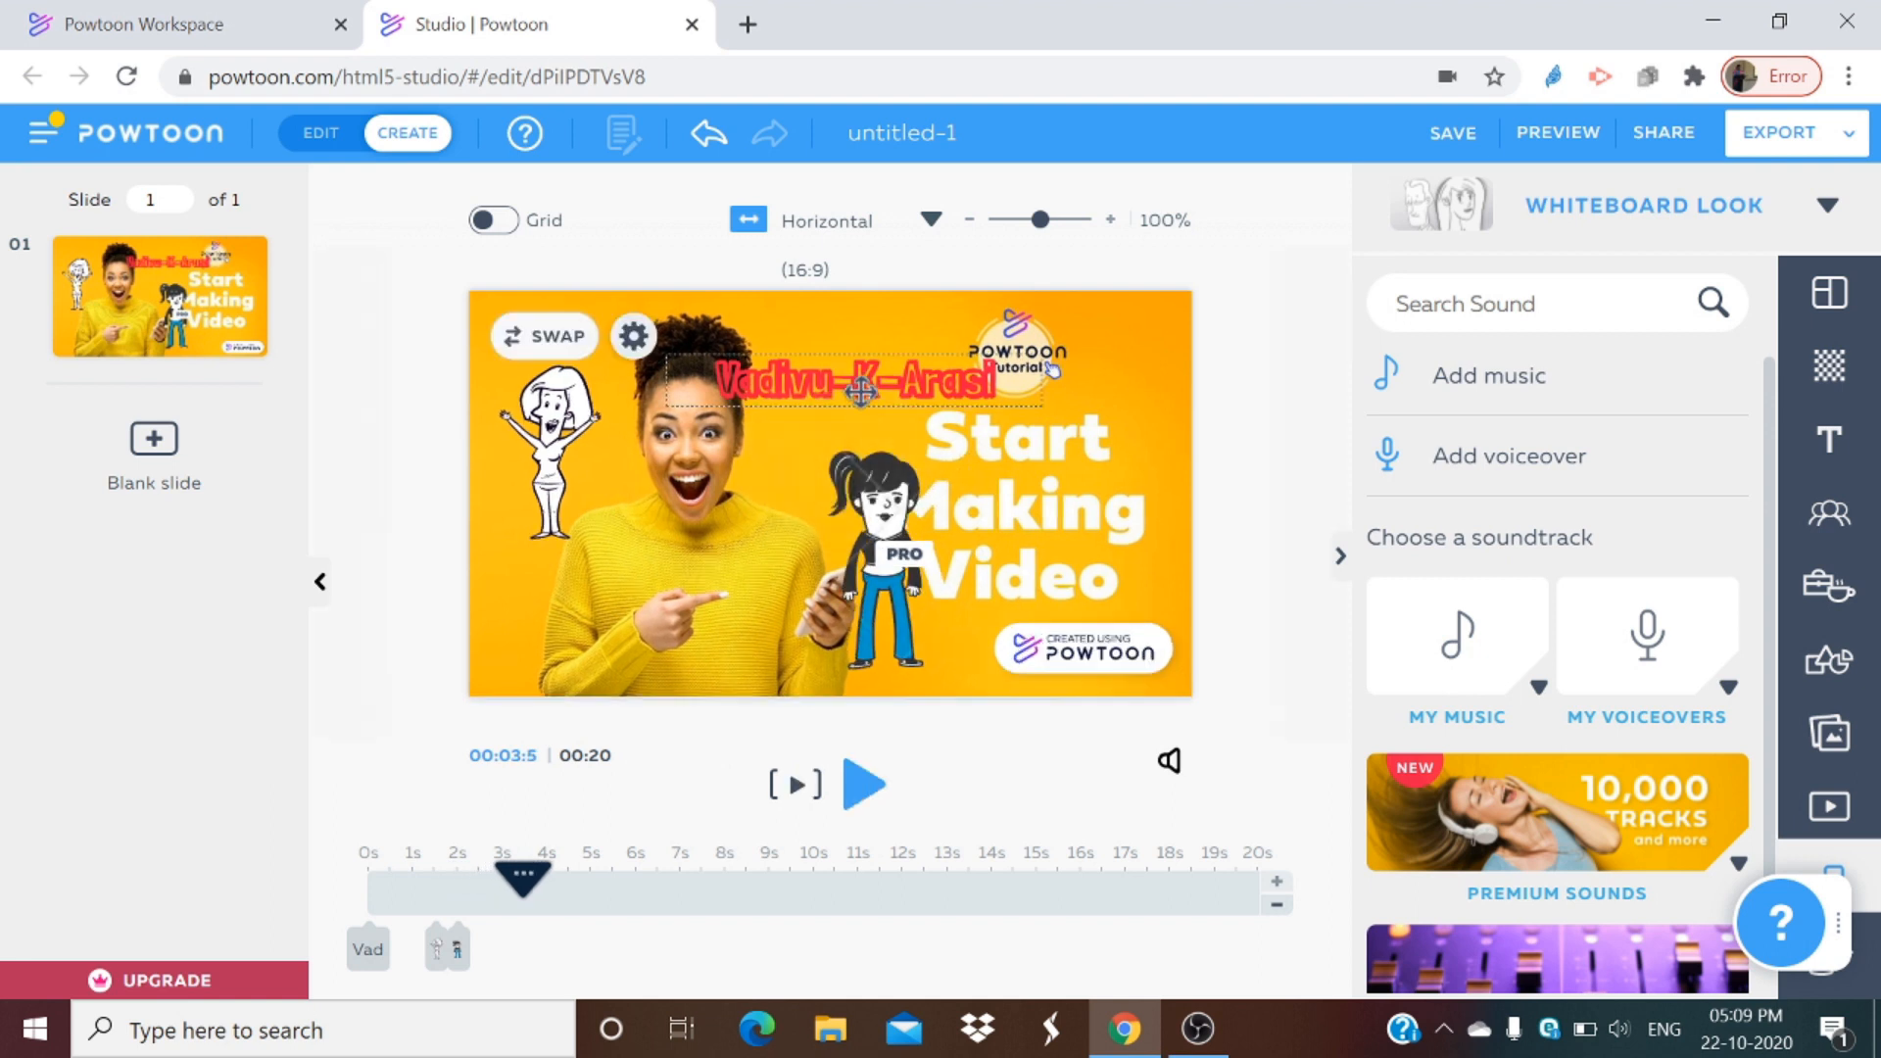
left_click_drag(862, 396, 706, 563)
left_click_drag(524, 891, 380, 887)
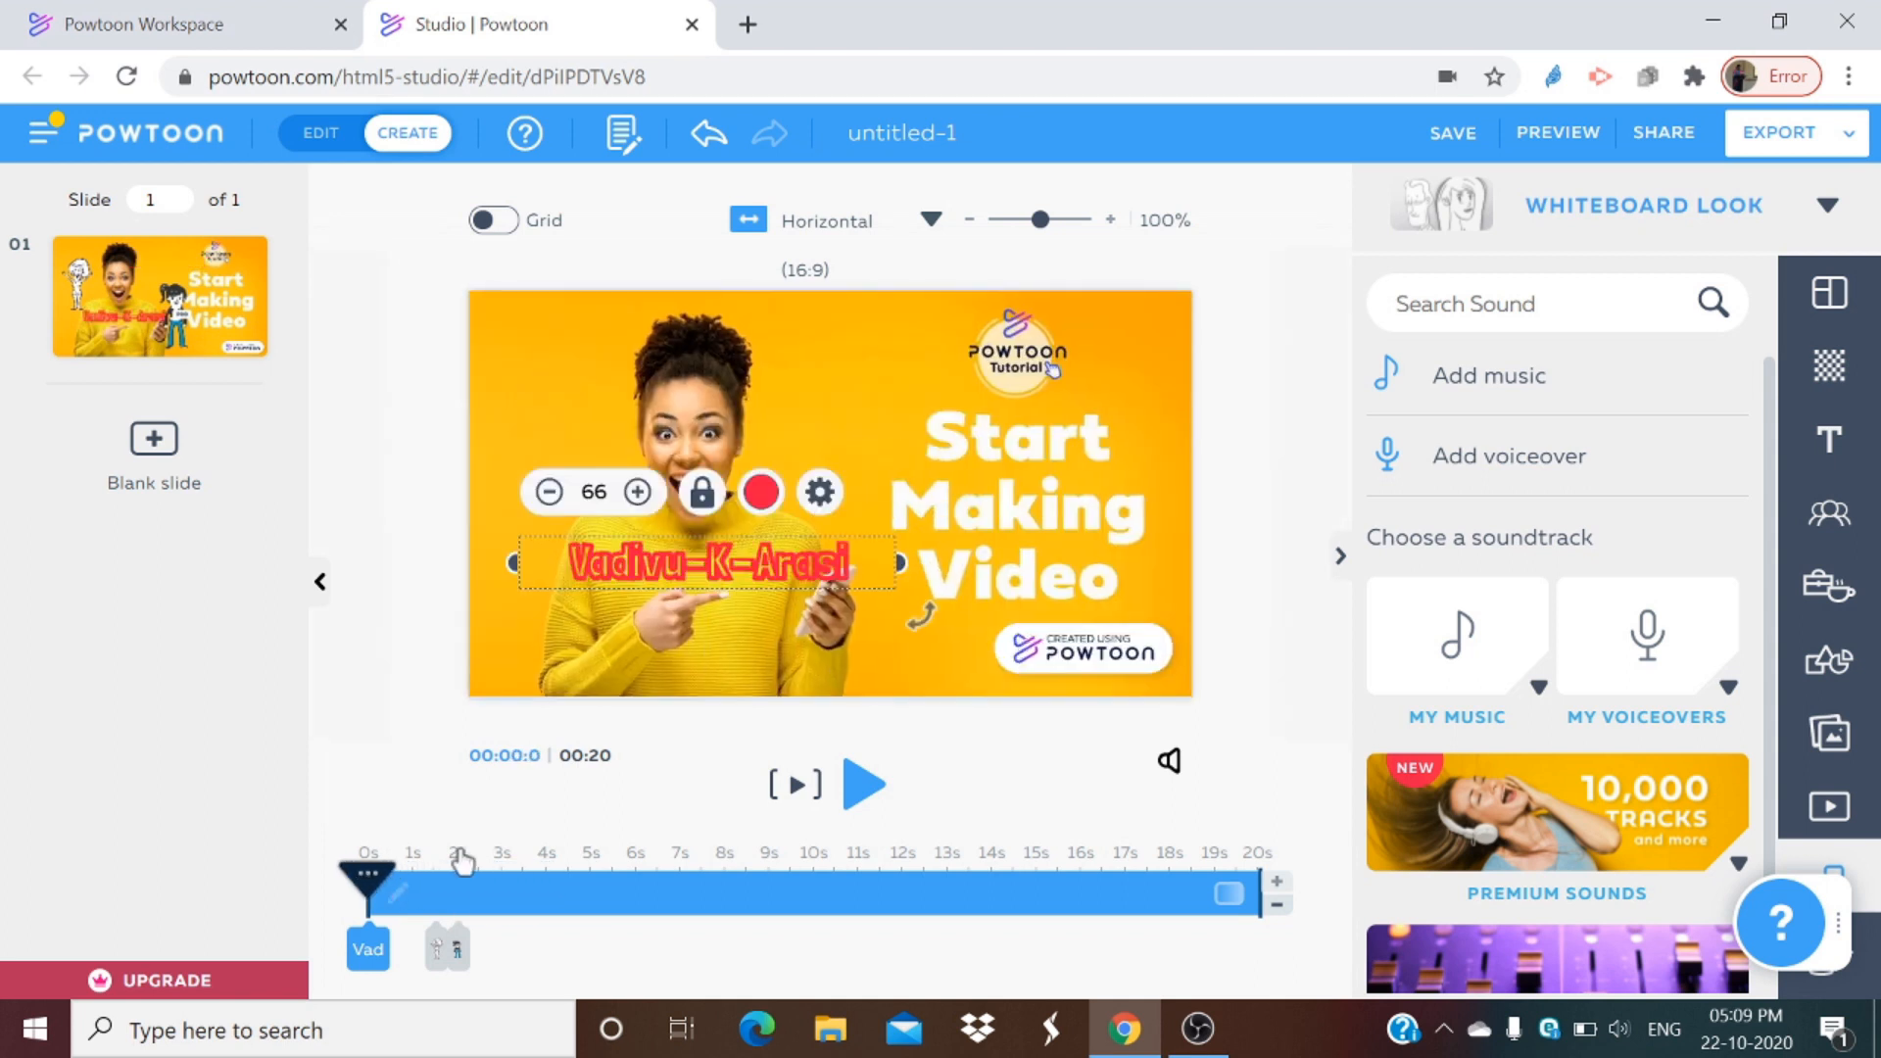
left_click(863, 792)
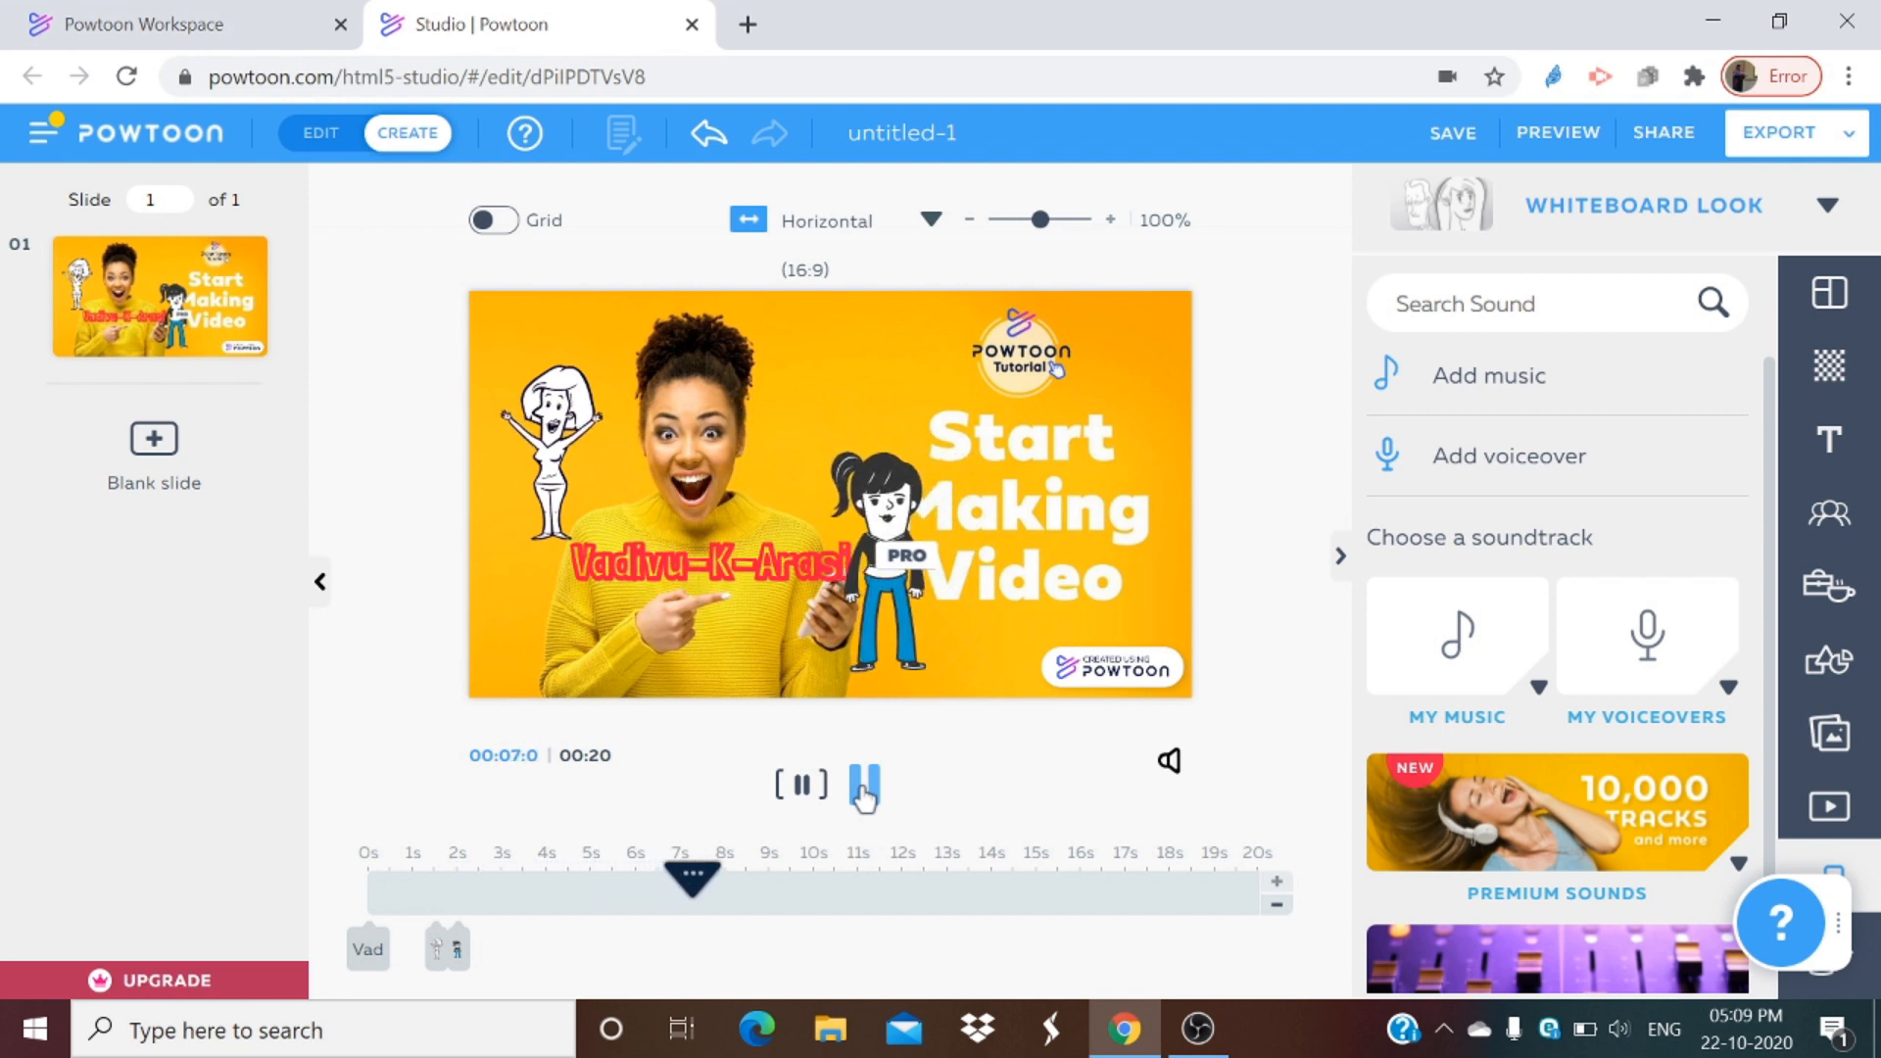
left_click(862, 789)
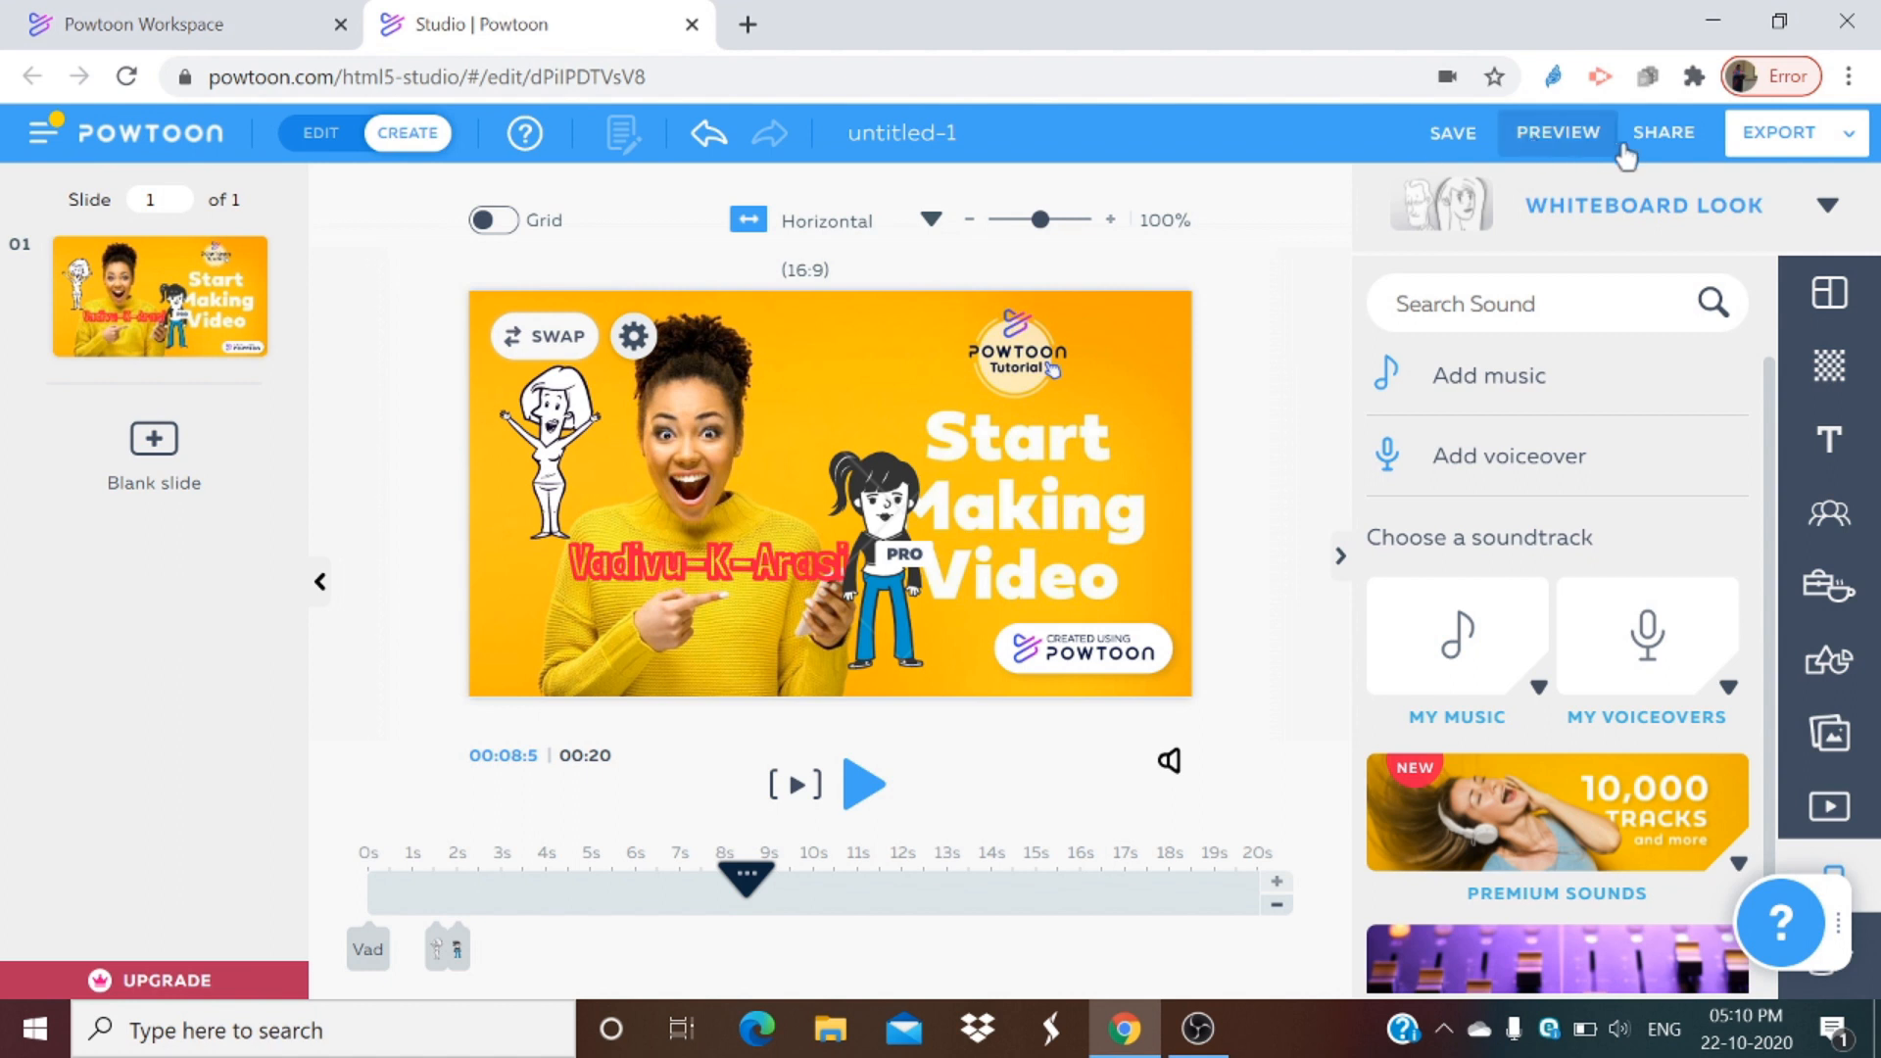
Step: Try to export the video as an MP4 download
left_click(1791, 147)
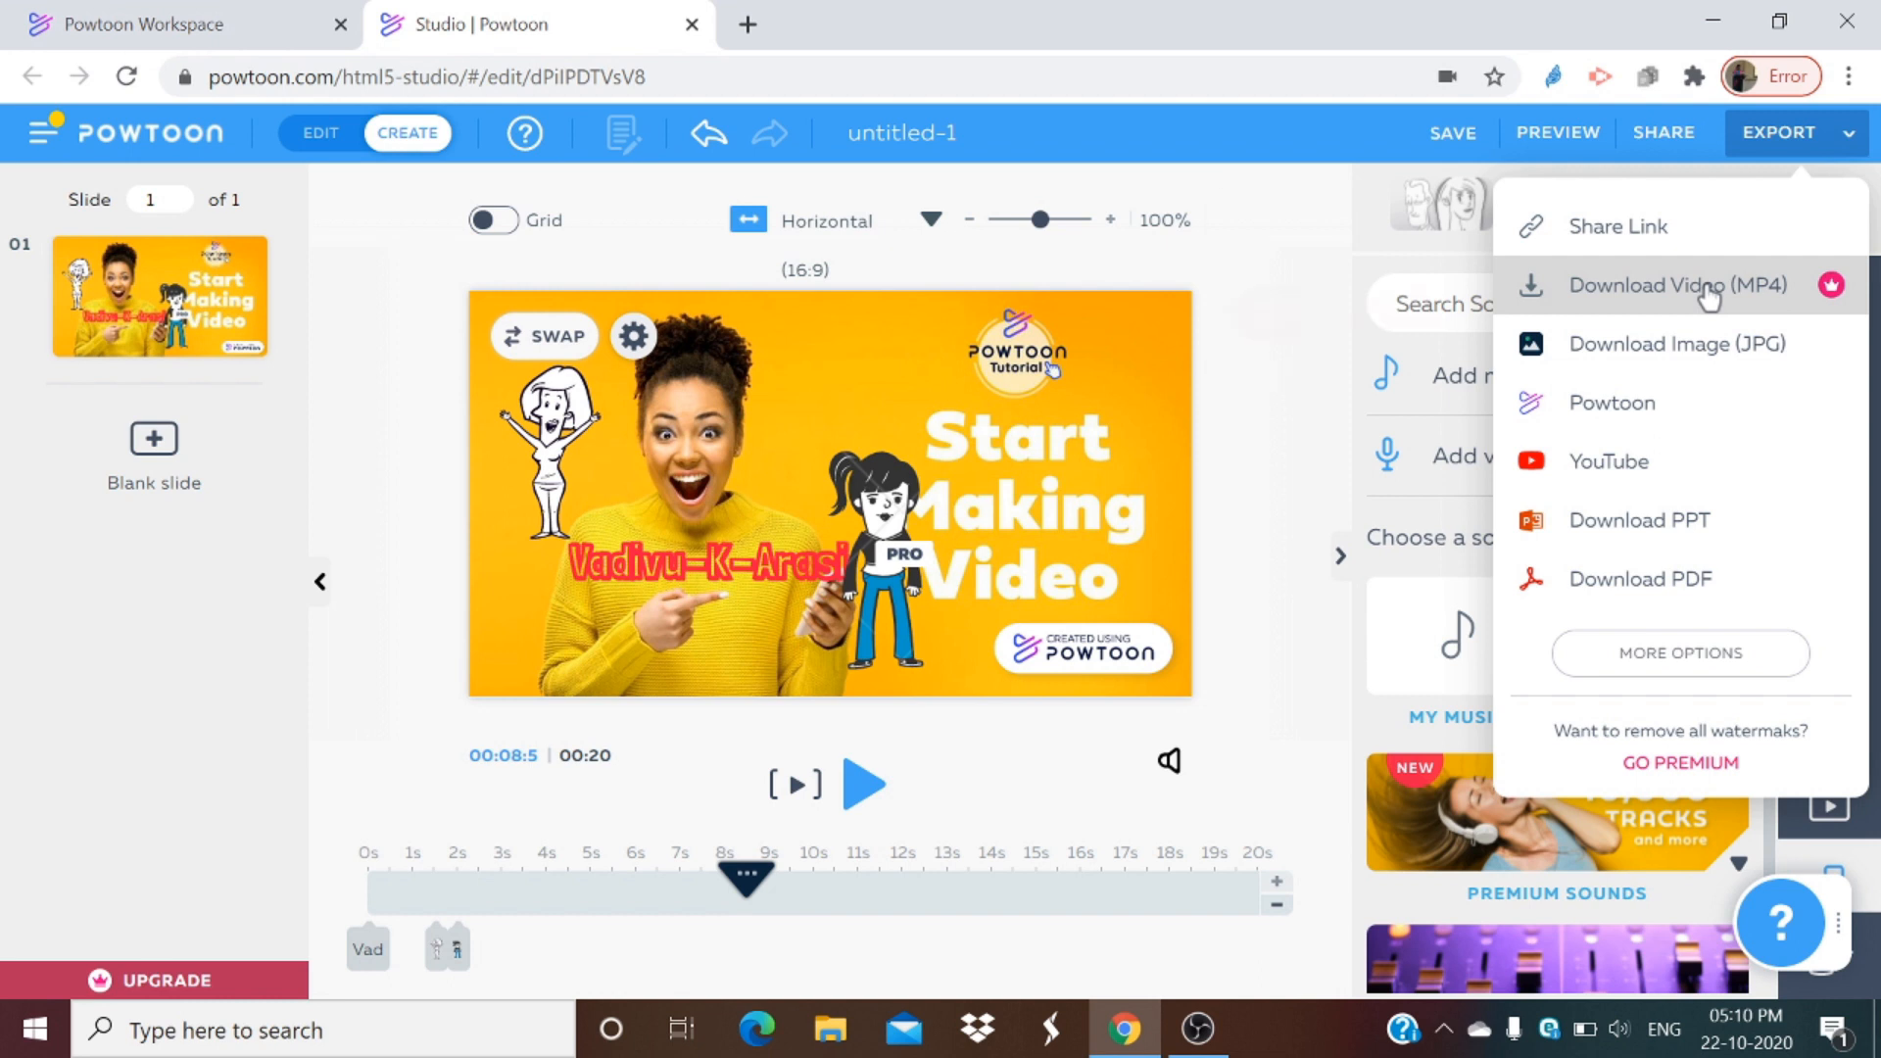
left_click(1710, 294)
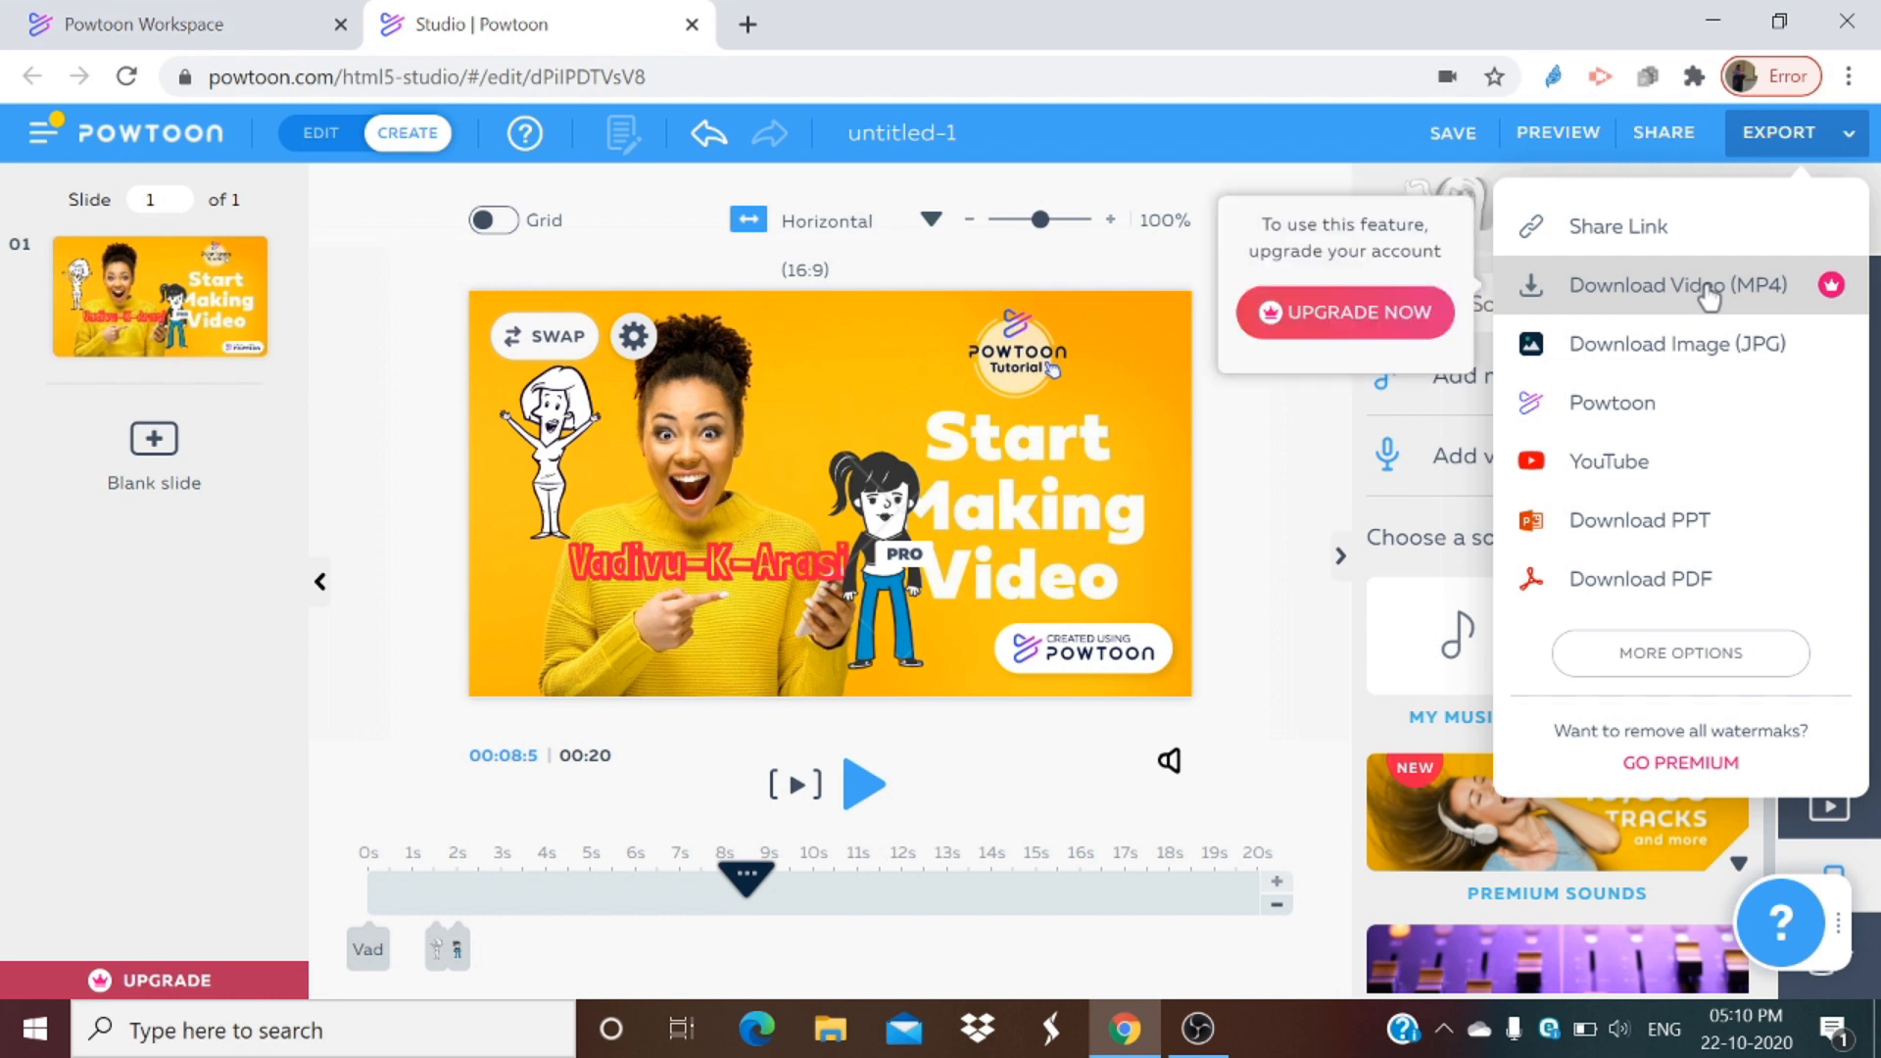
left_click(1355, 330)
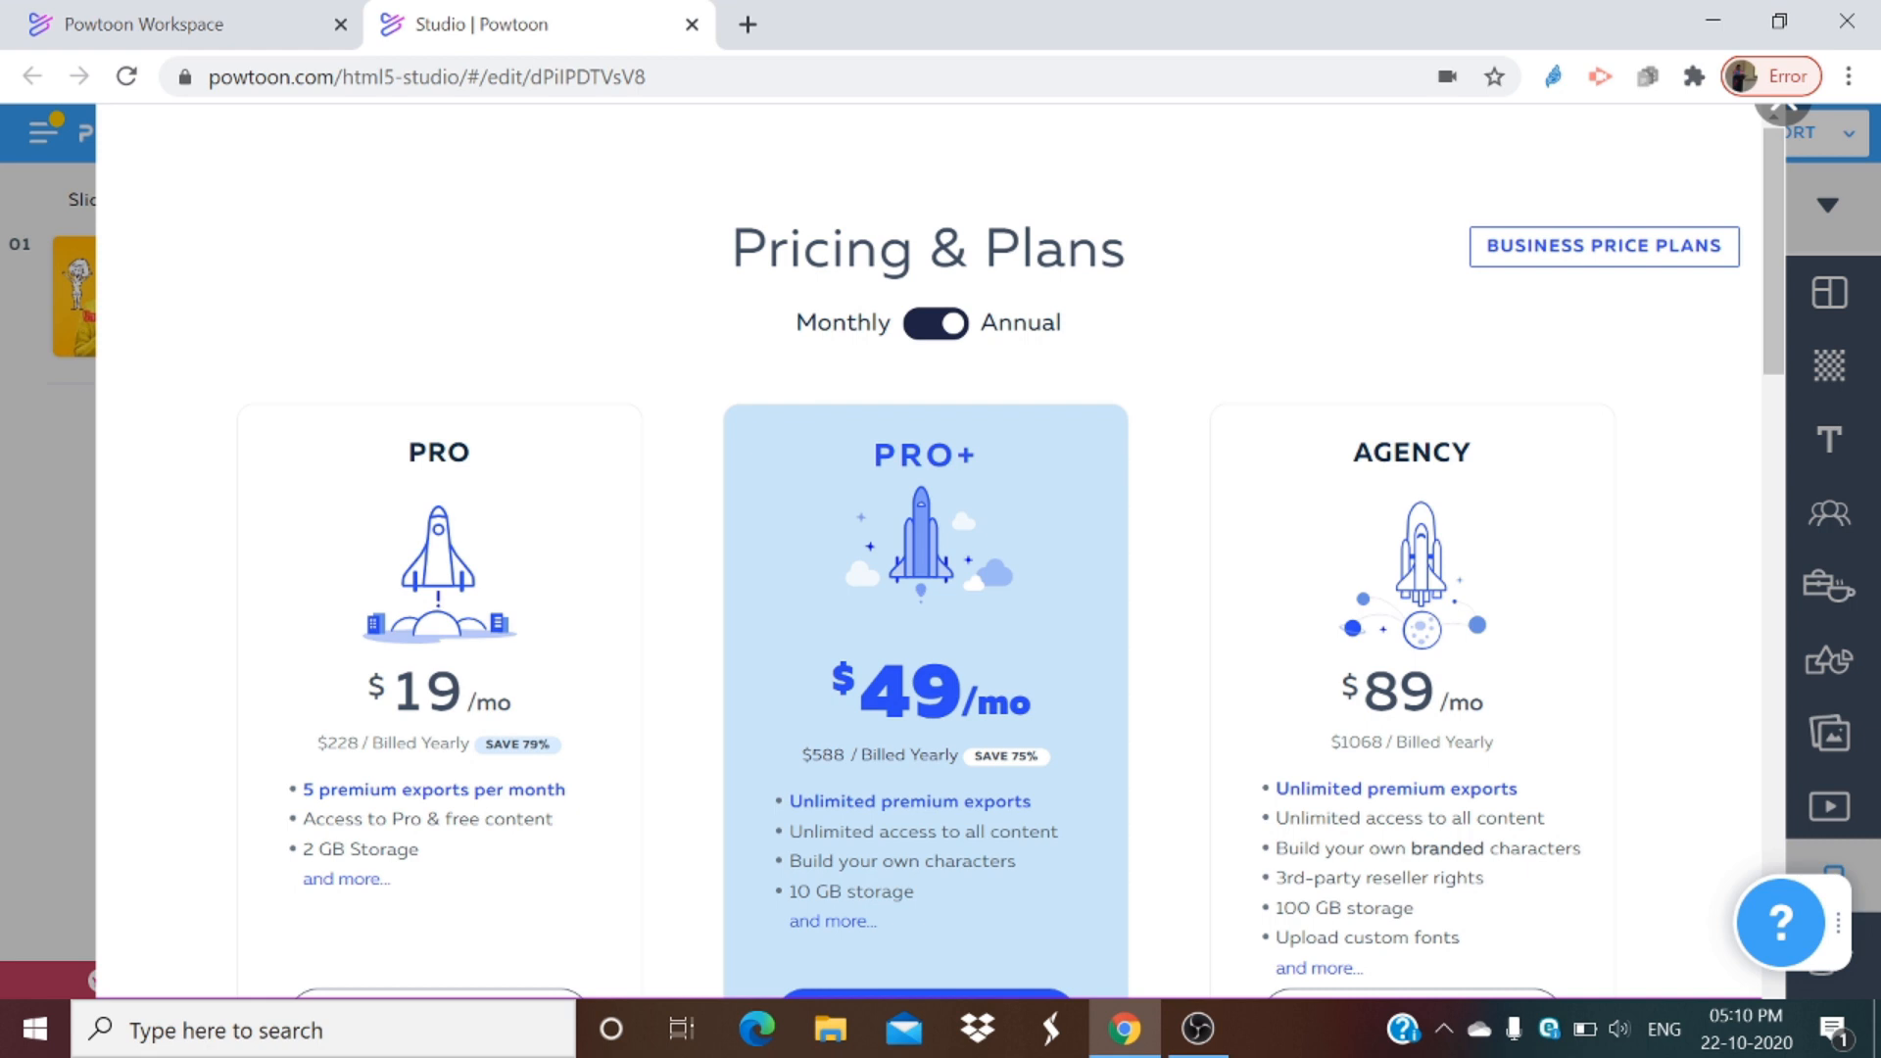
left_click(1786, 112)
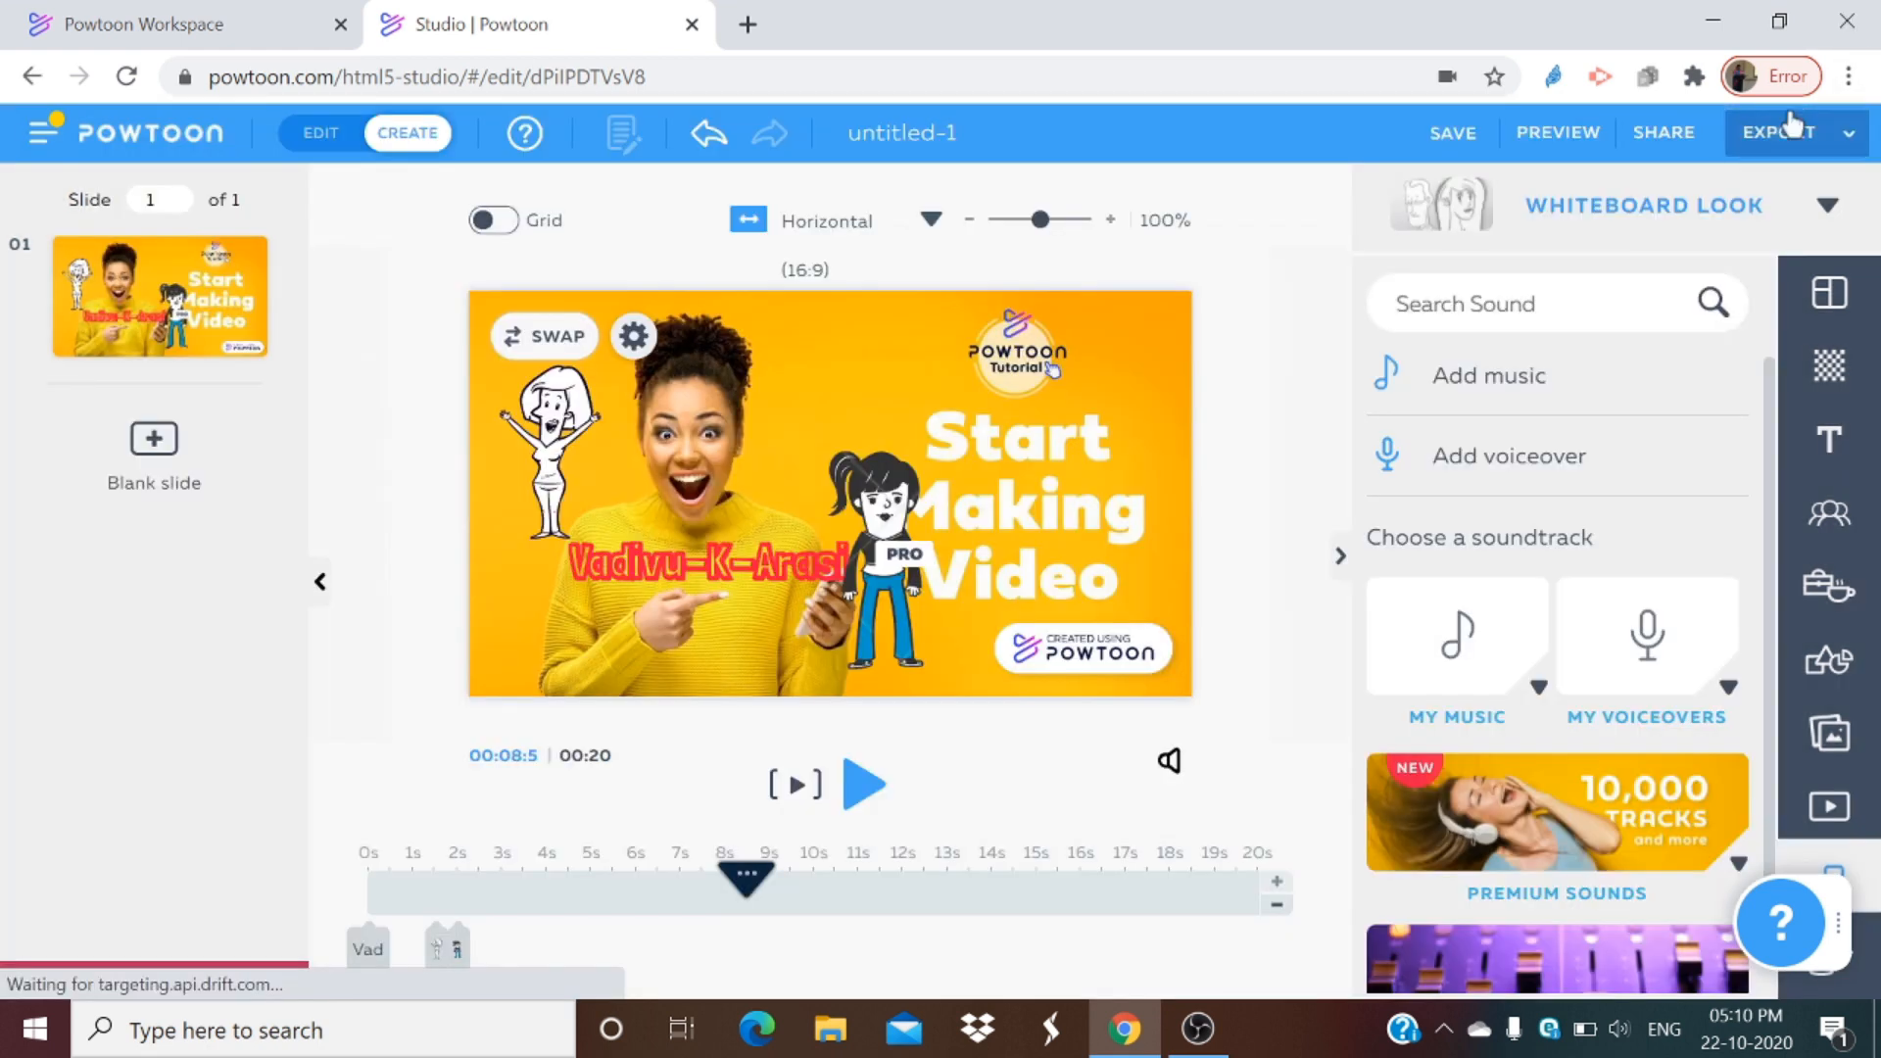
Step: Preview the video, switching between Slideshow and Movie modes
left_click(1845, 147)
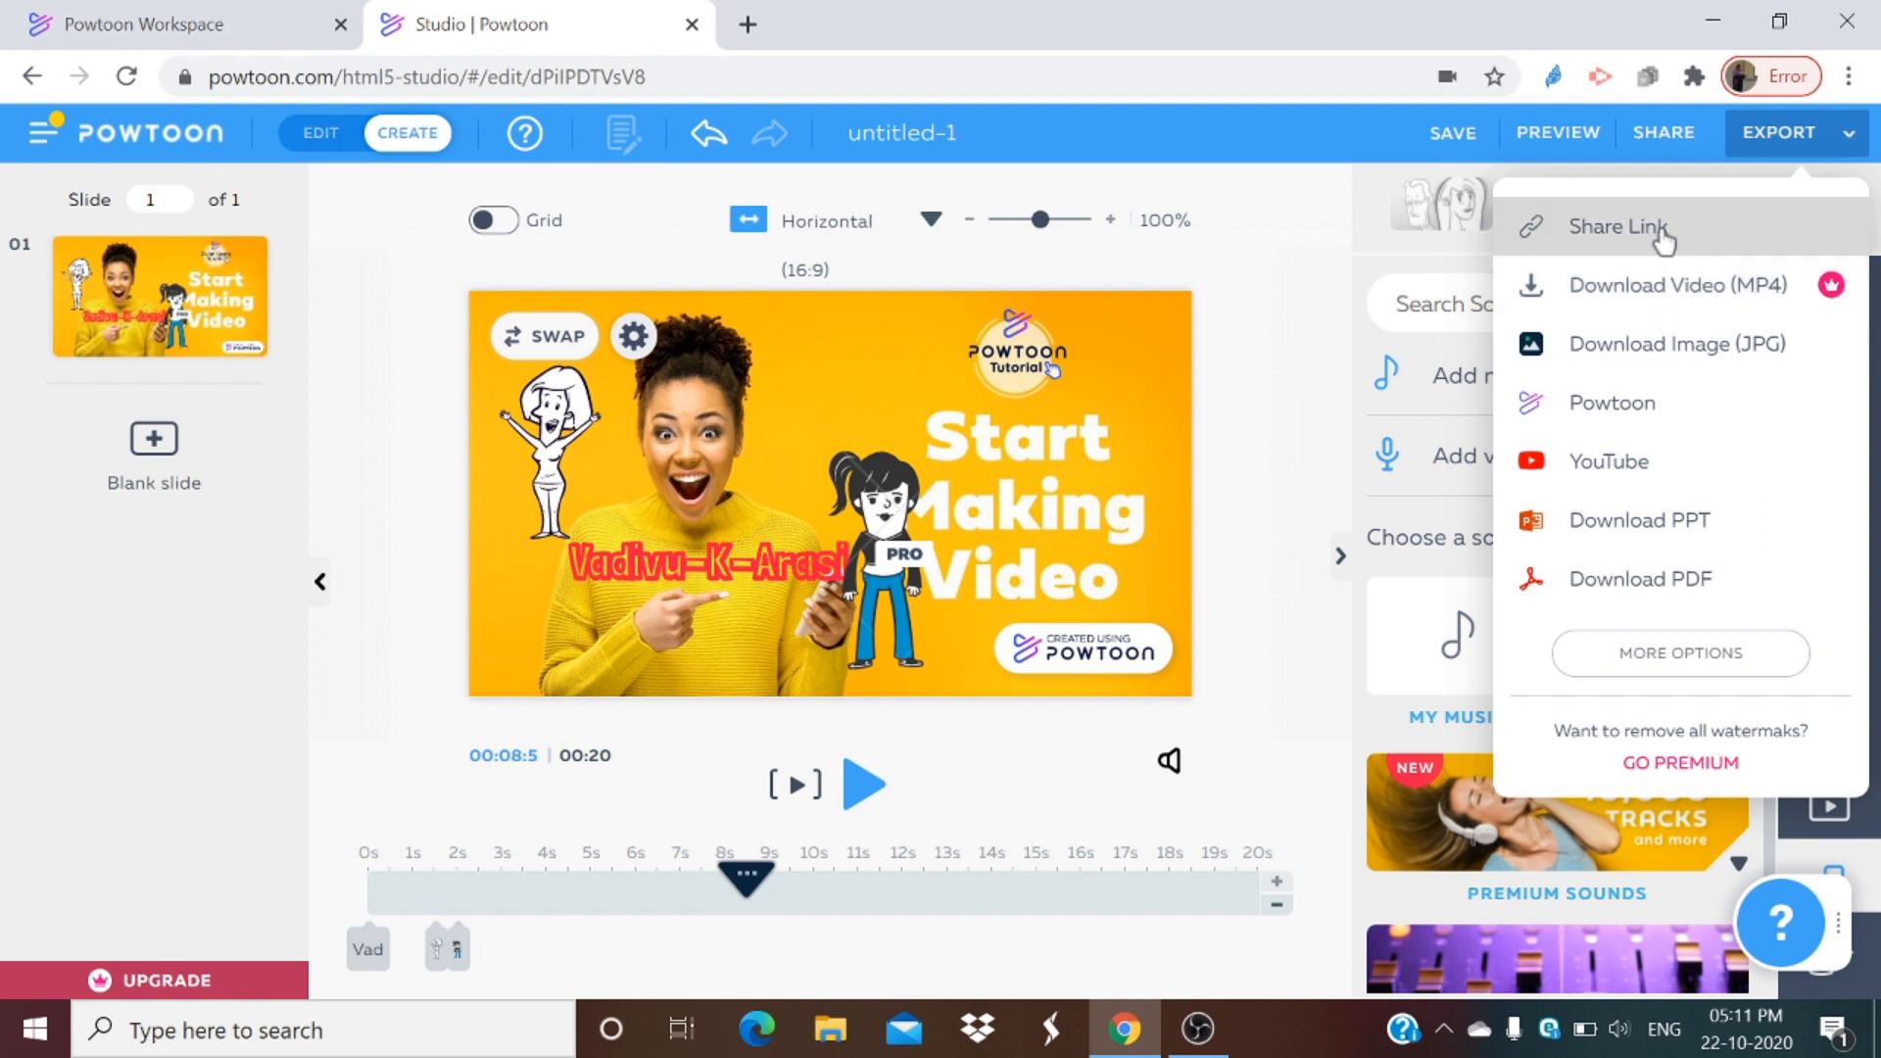
left_click(1575, 128)
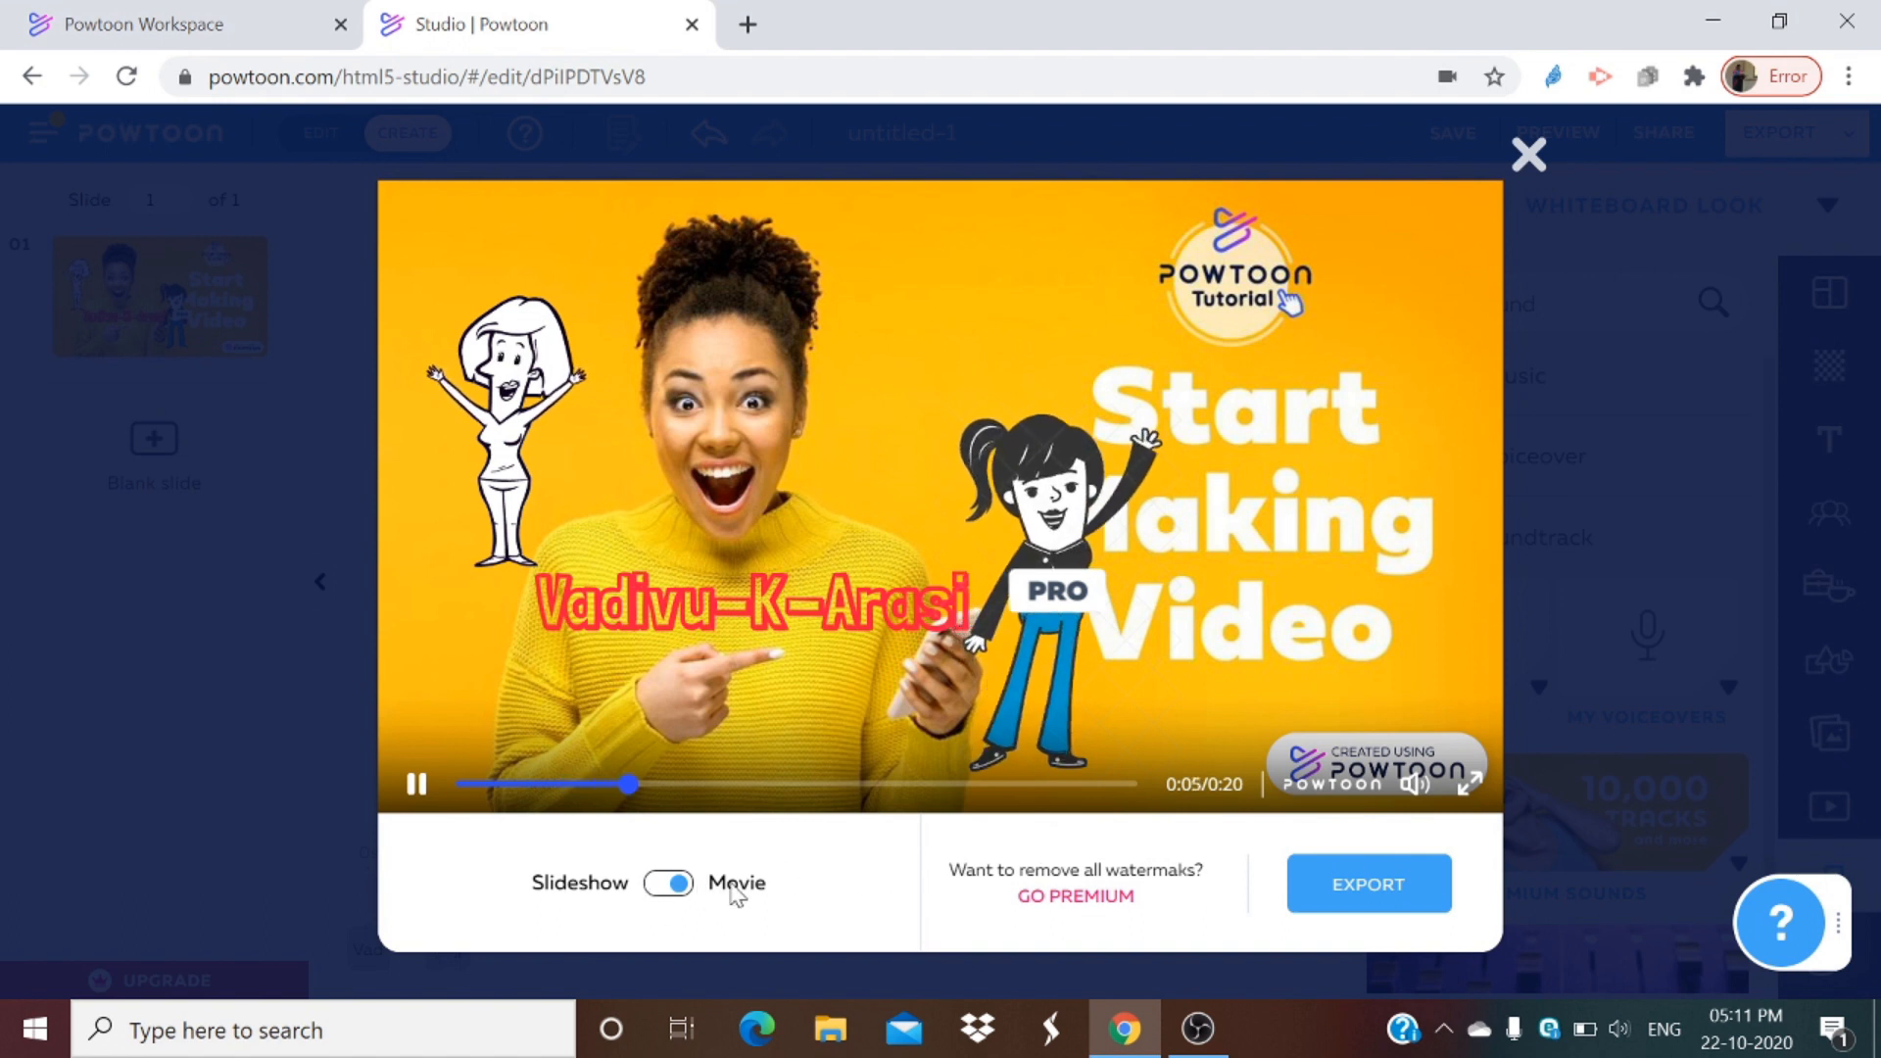
left_click(667, 884)
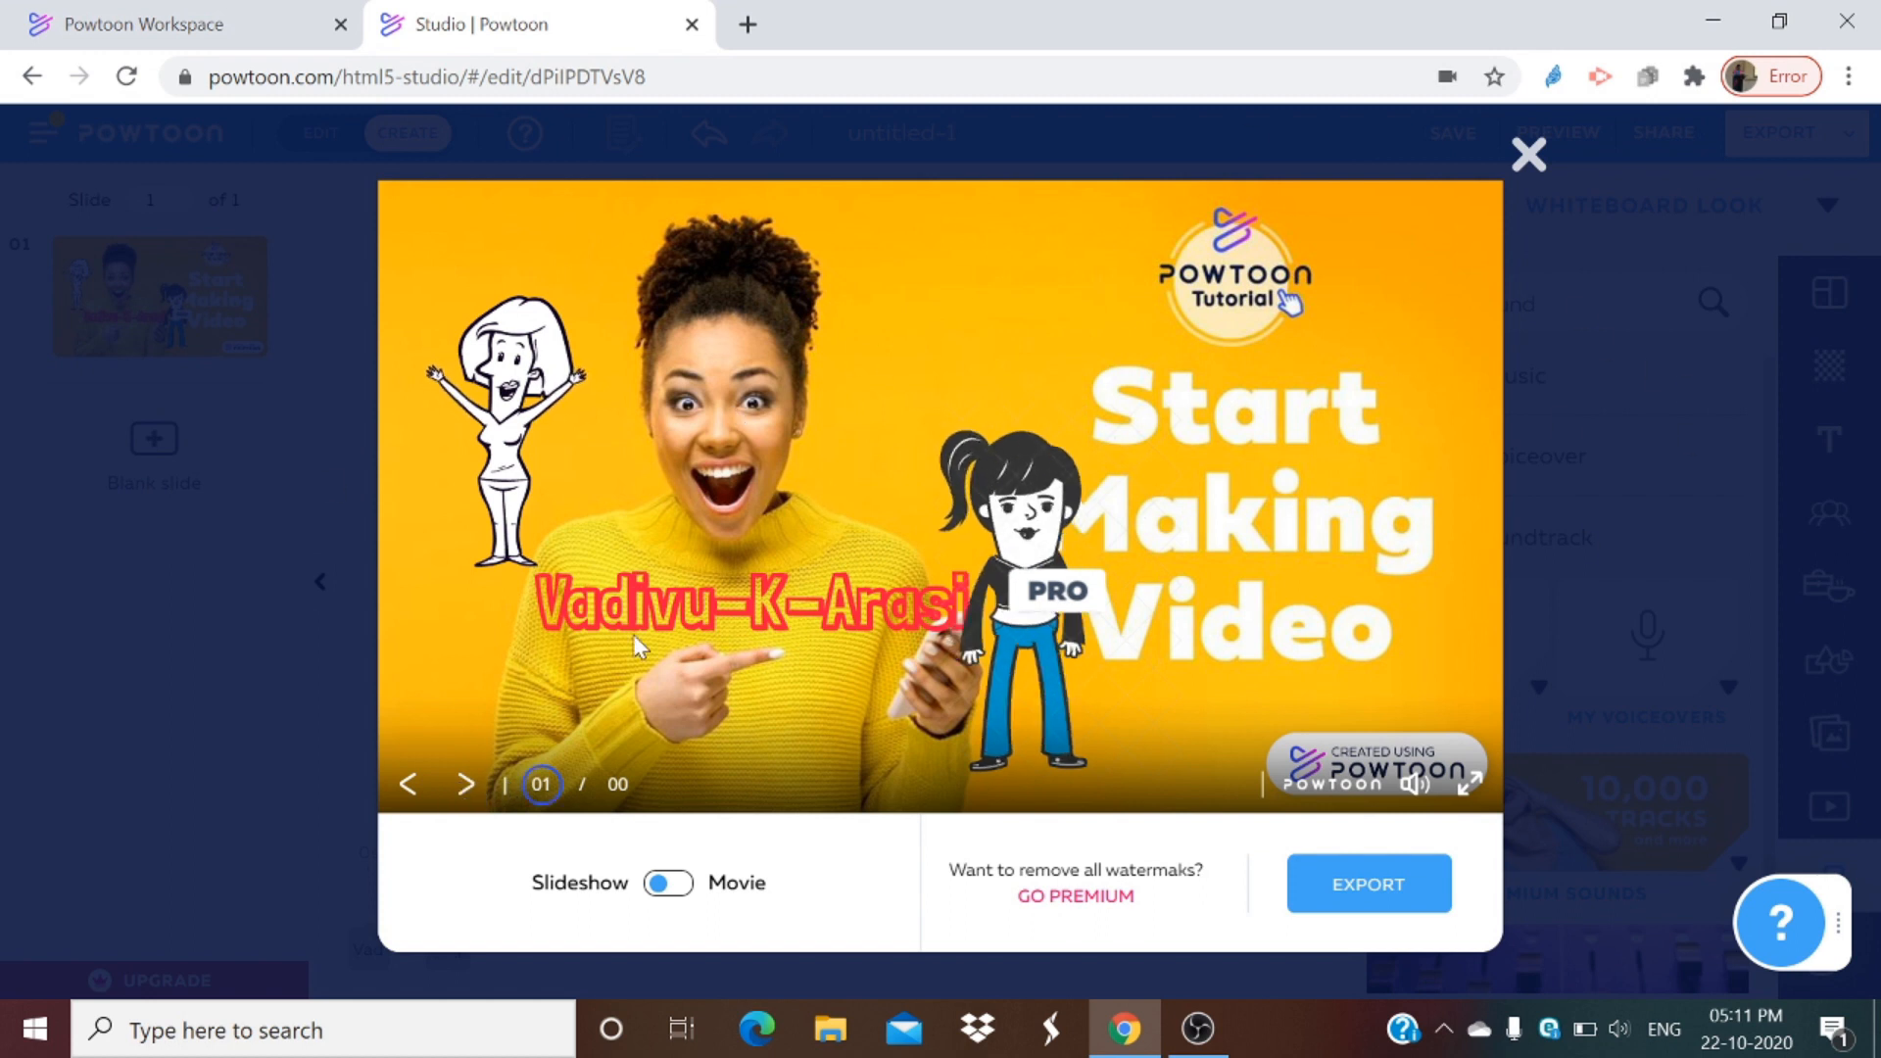
left_click(412, 792)
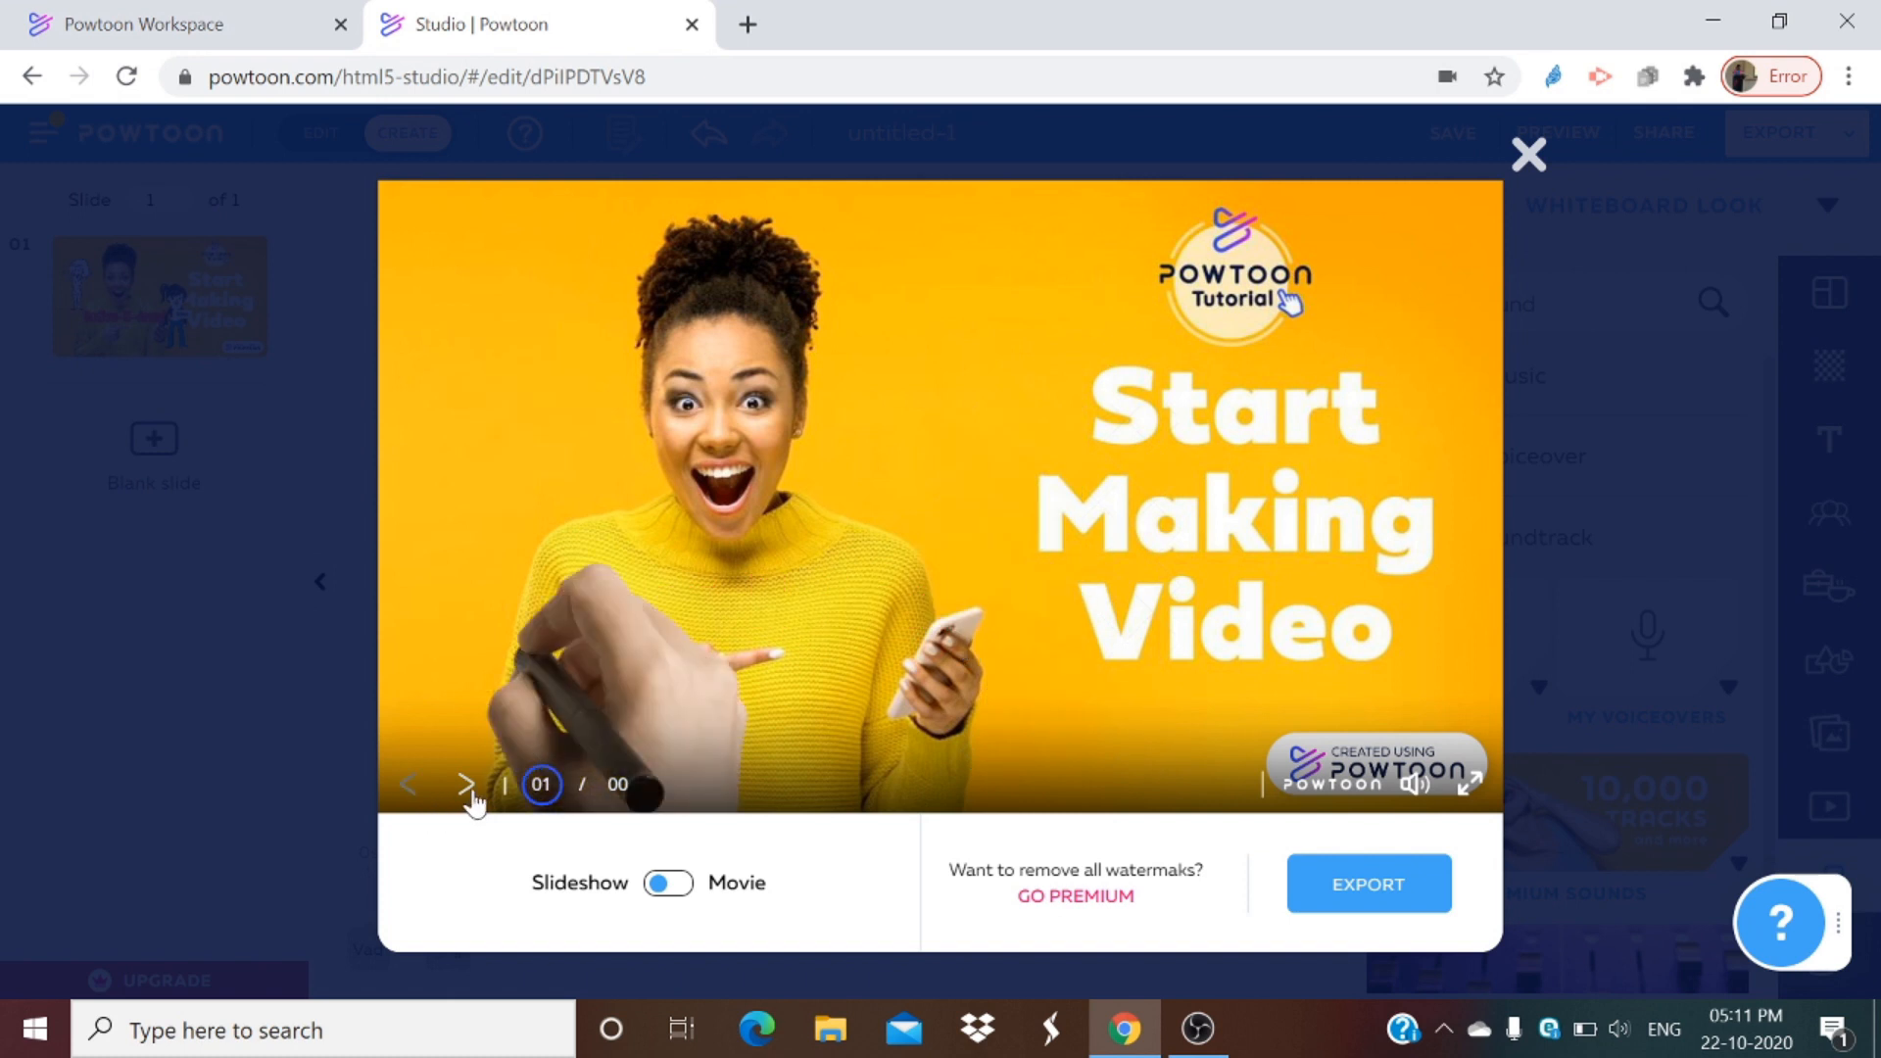
left_click(680, 899)
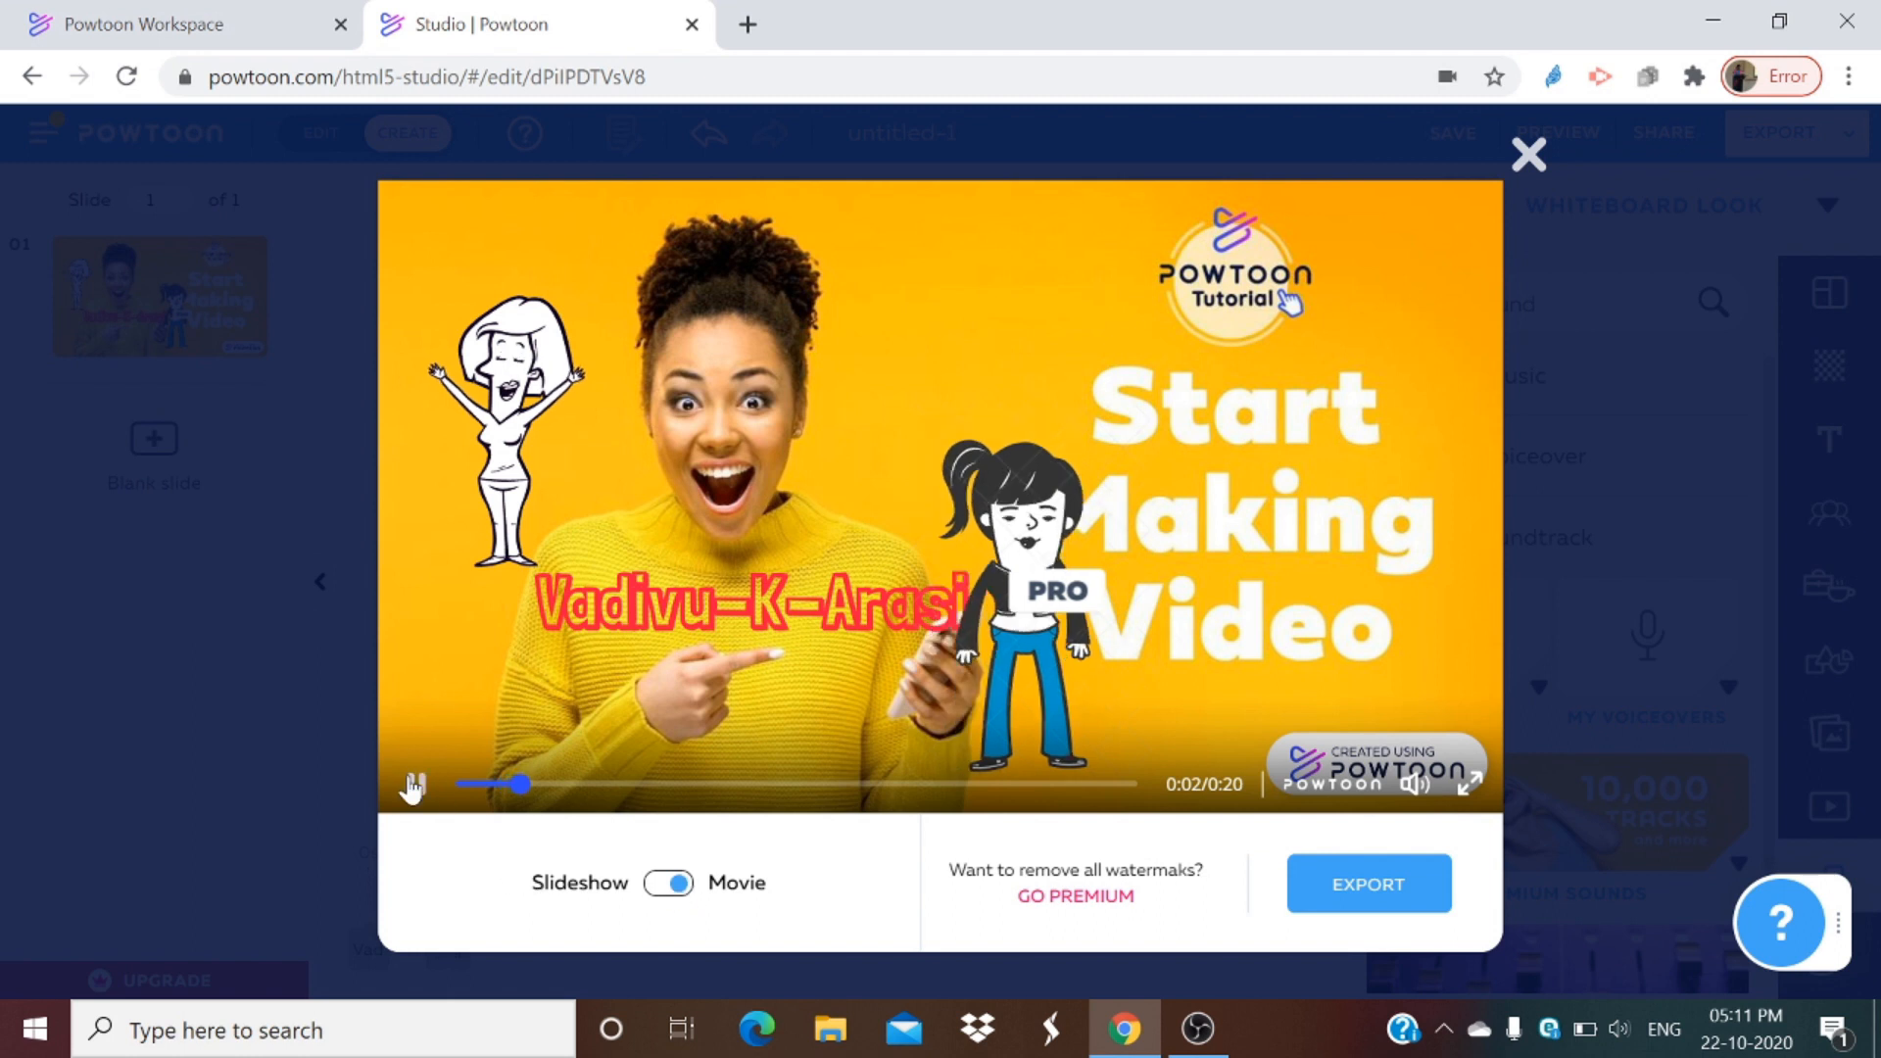
left_click(1529, 155)
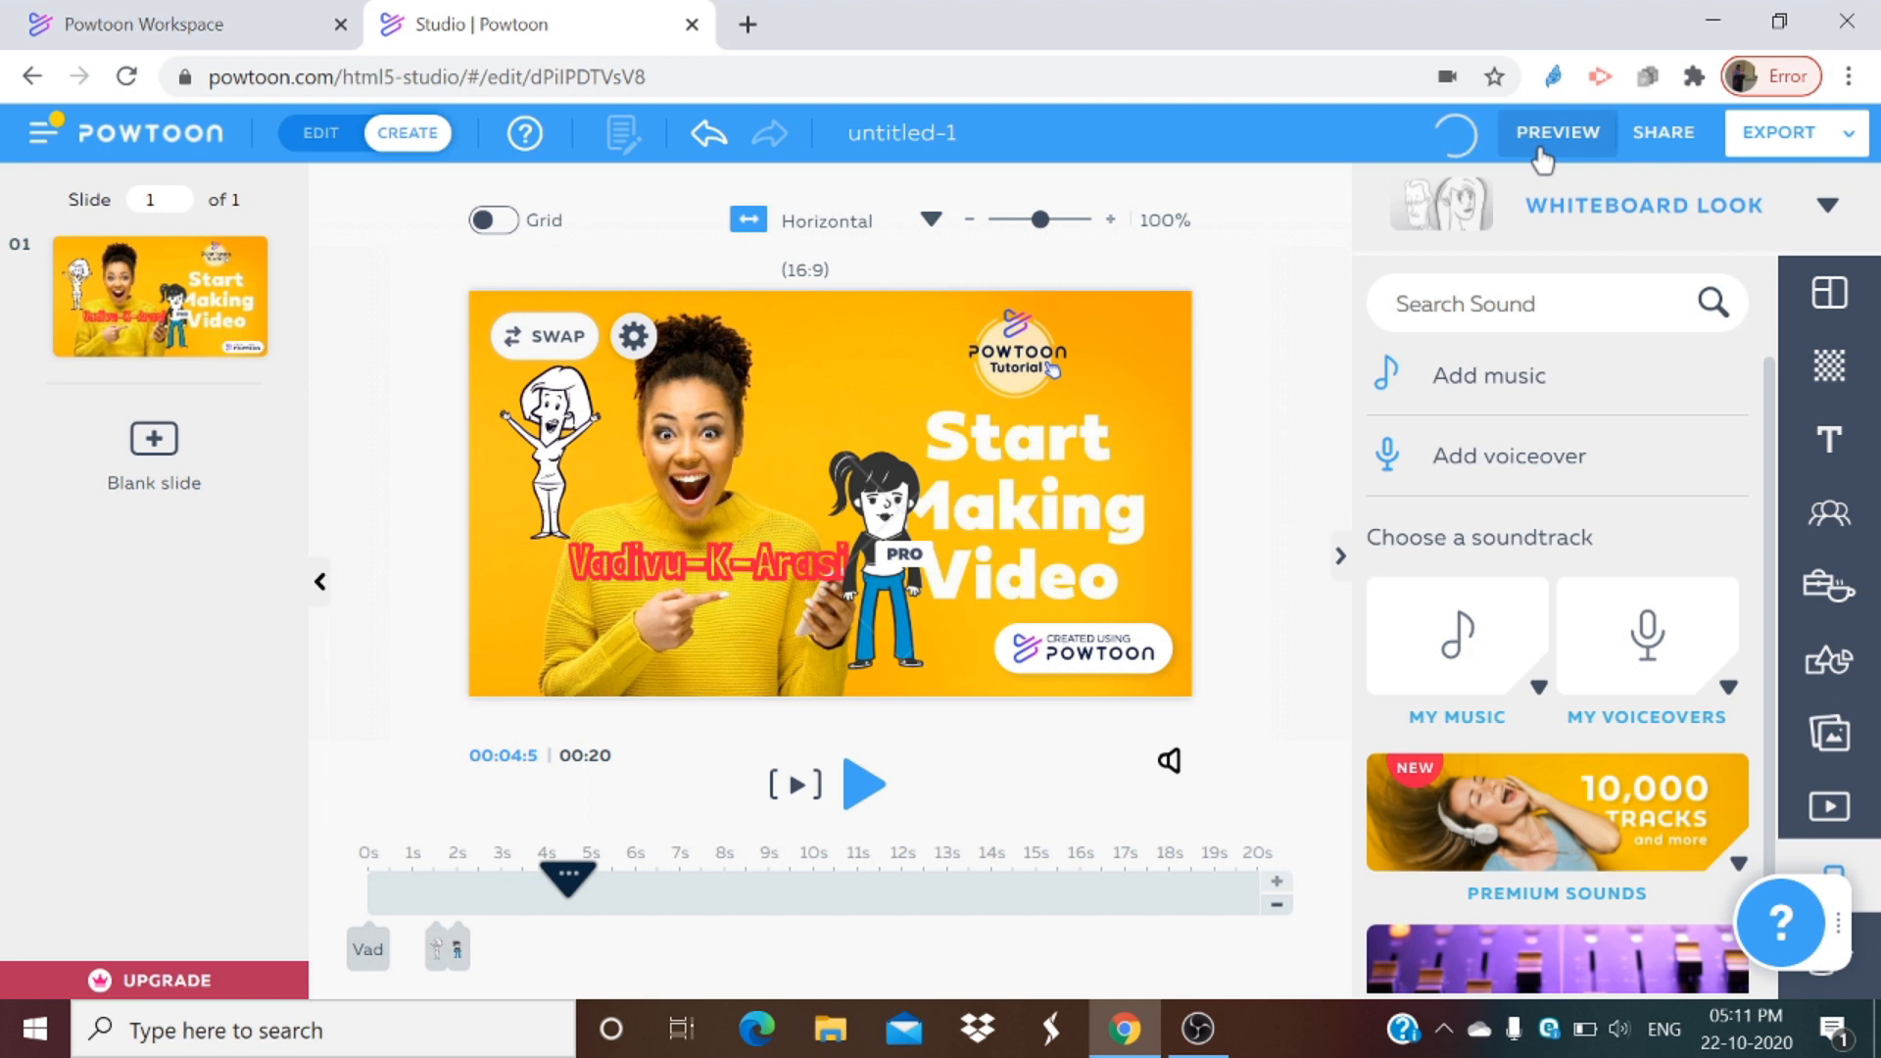